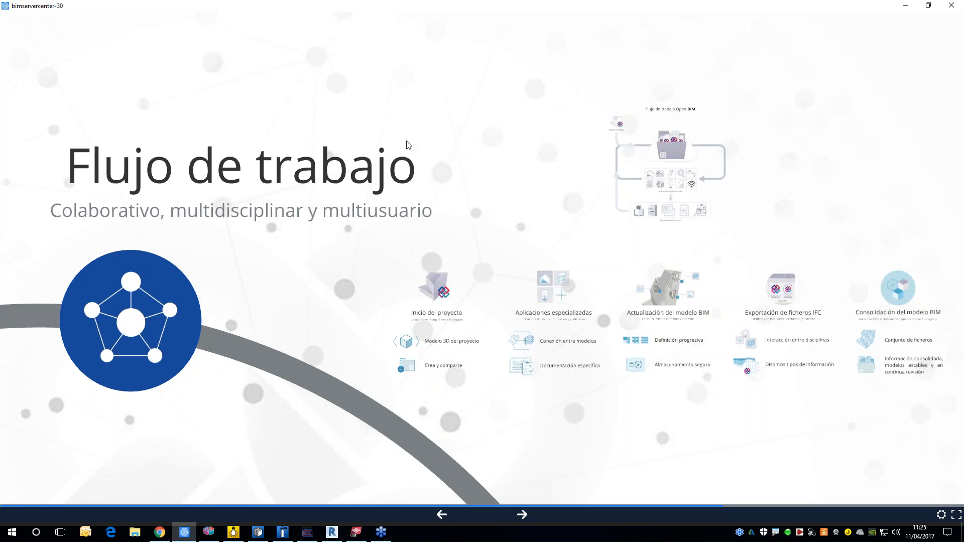
# Step: Switch to Chrome and browse the applications offered in the BIMserver.center Store
pyautogui.click(159, 532)
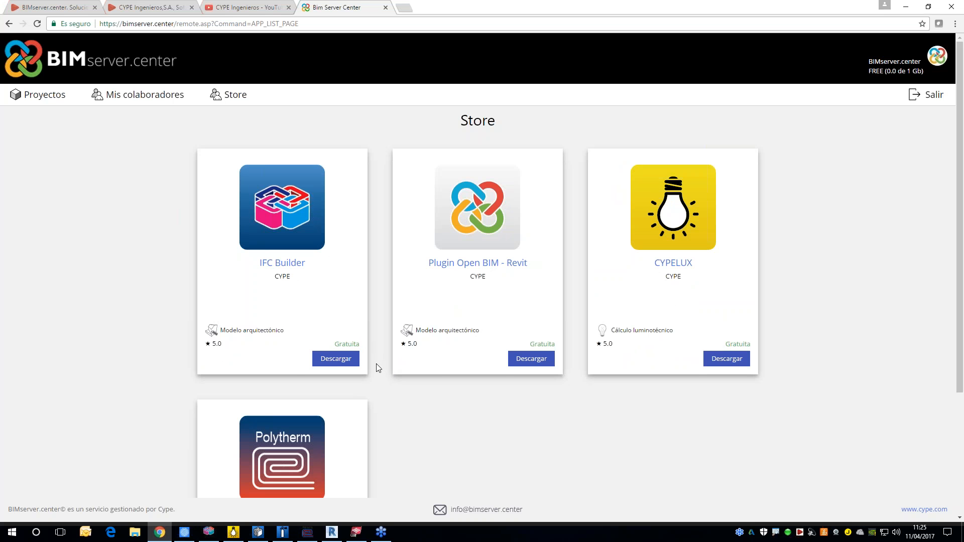
pyautogui.scroll(-1, 441, 369)
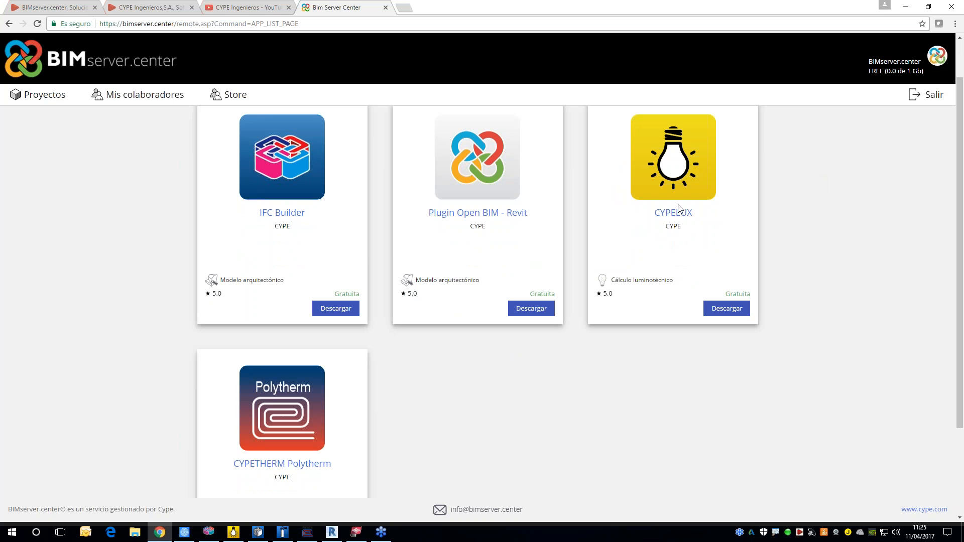
pyautogui.scroll(-1, 679, 209)
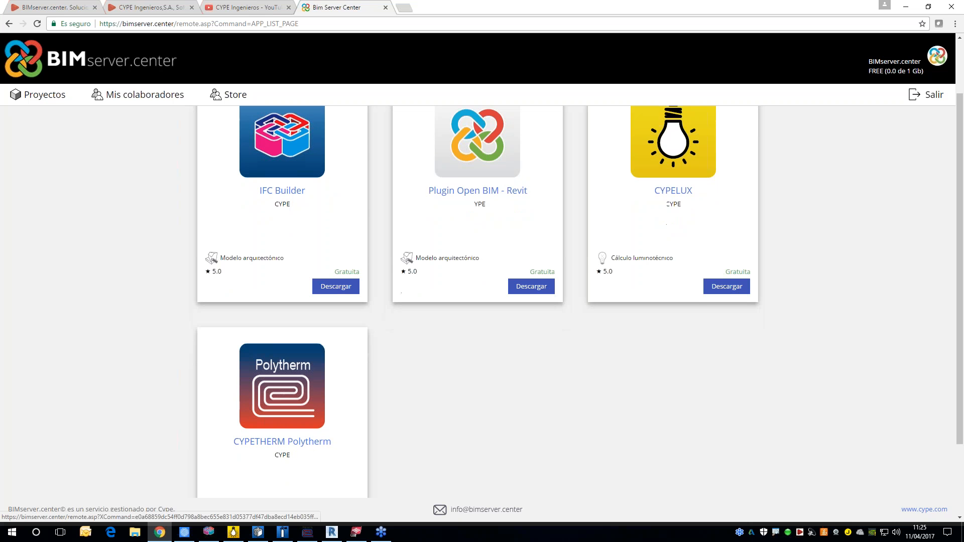
pyautogui.scroll(-1, 301, 417)
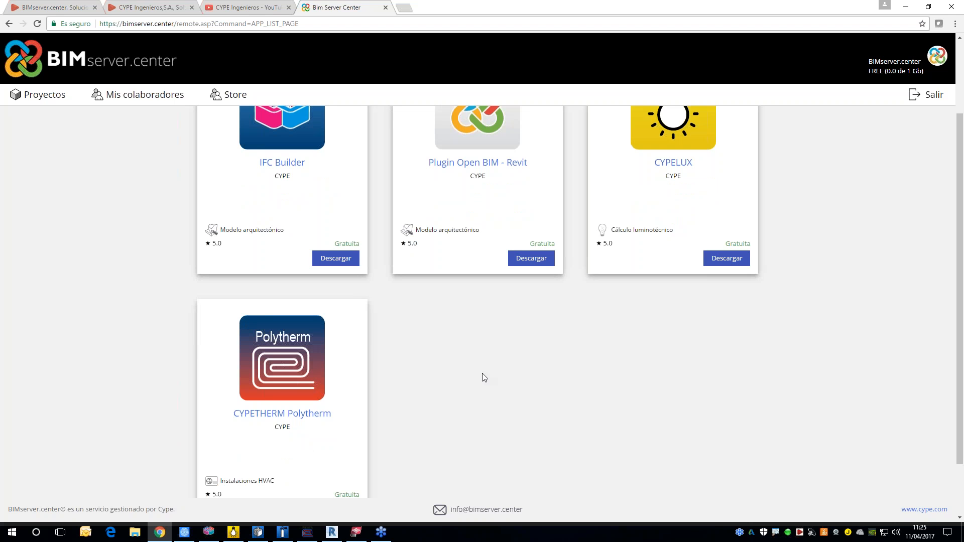
pyautogui.scroll(1, 312, 345)
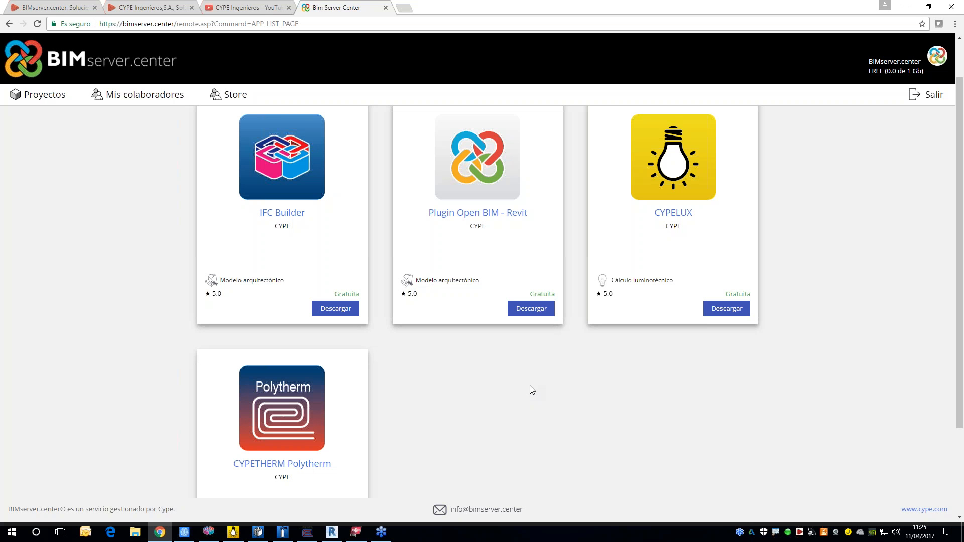
pyautogui.scroll(1, 562, 406)
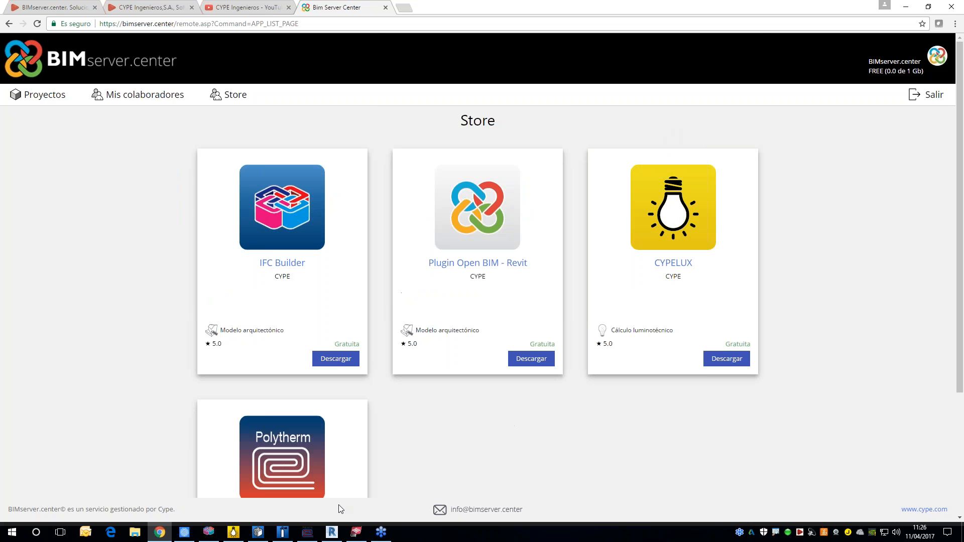
# Step: Switch back to the bimservercenter-30 presentation and advance through the Caso práctico slides to the synchronizer diagram
pyautogui.click(184, 532)
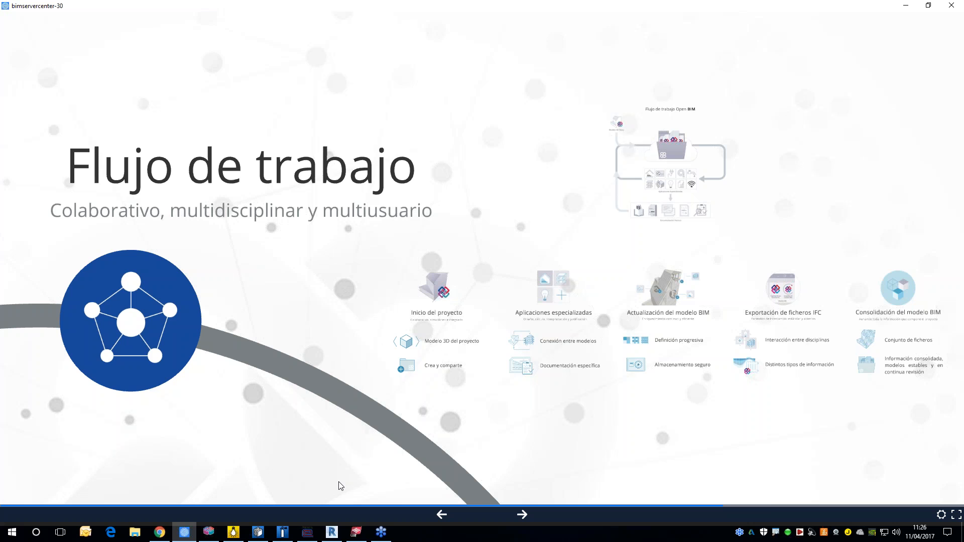
pyautogui.press('Right')
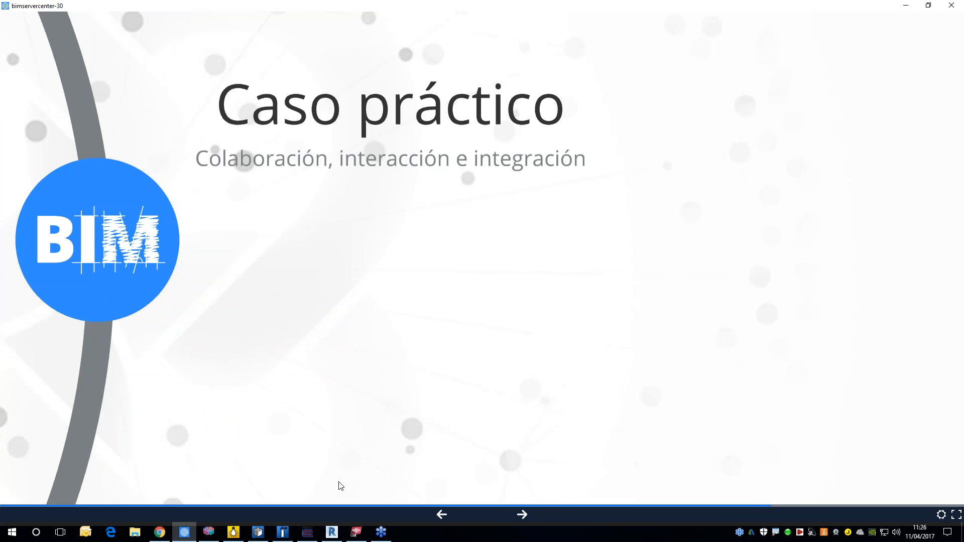
pyautogui.press('Right')
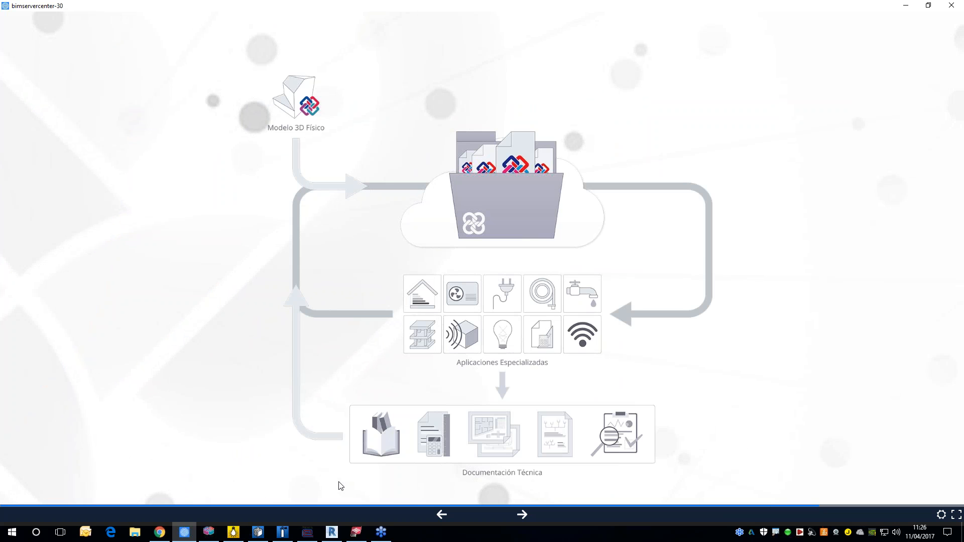
pyautogui.press('Right')
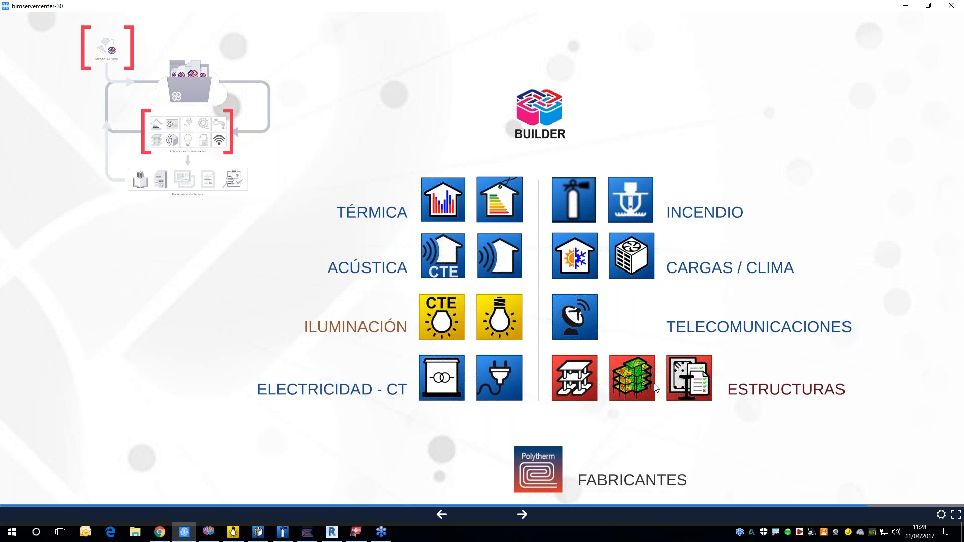
pyautogui.press('Right')
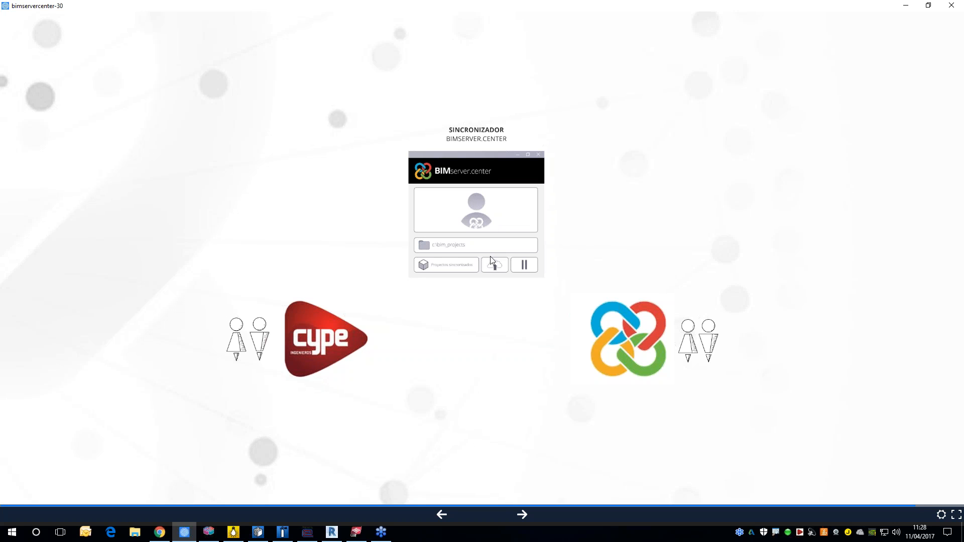
# Step: Open the BIMserver.center synchronizer and advance the presentation past the synchronizer diagram to the closing overview
pyautogui.click(790, 535)
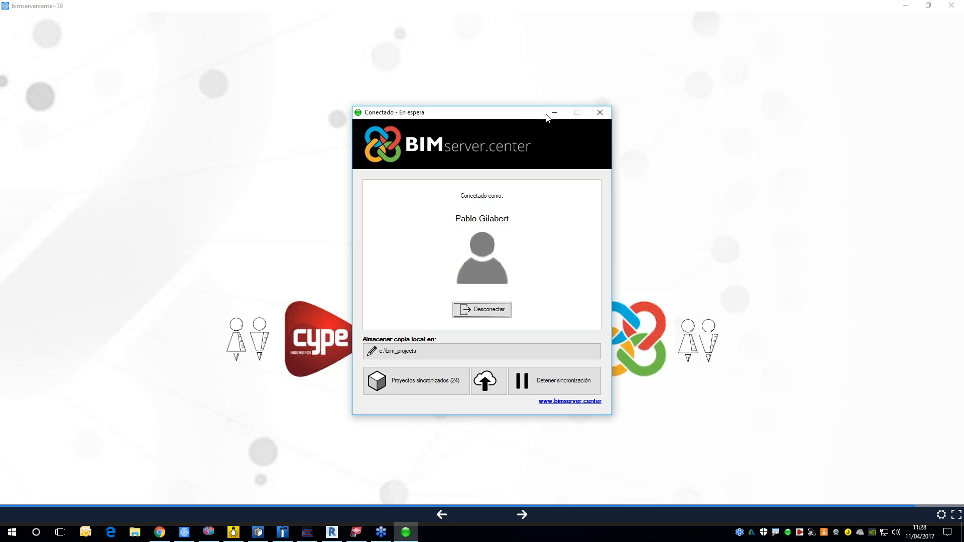
pyautogui.click(528, 511)
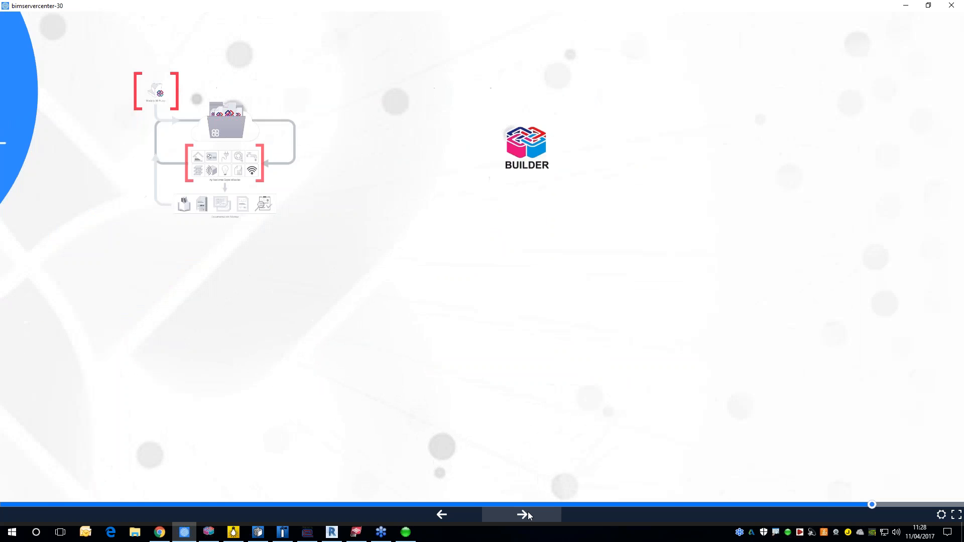
pyautogui.click(528, 511)
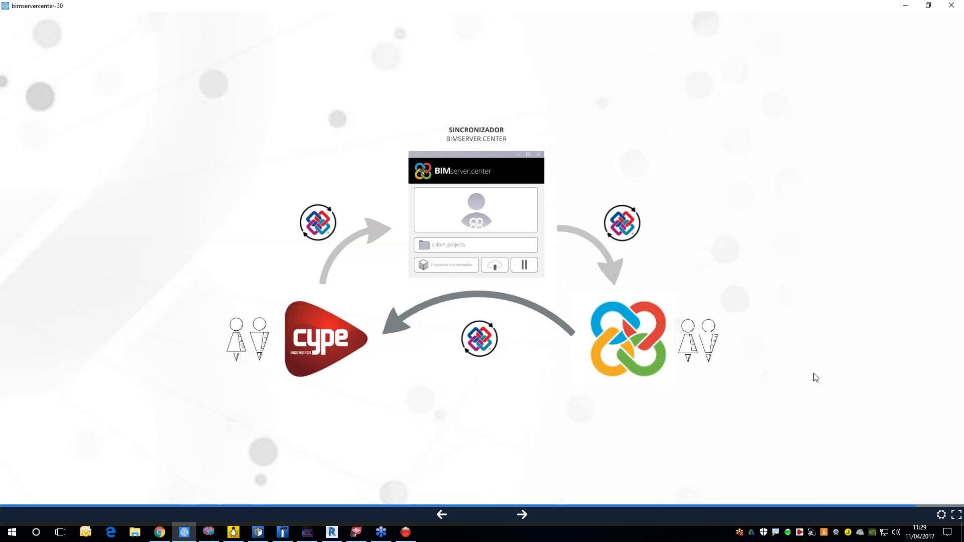
pyautogui.press('Right')
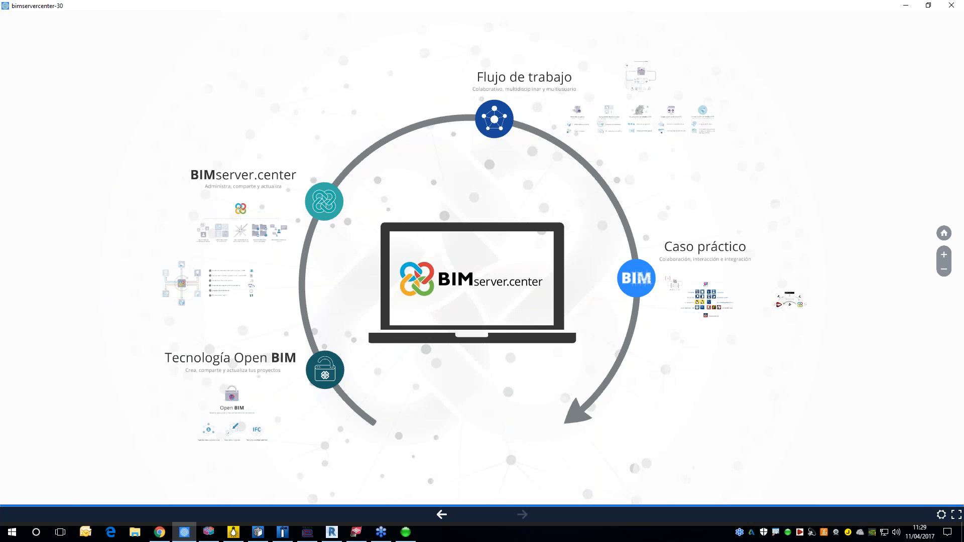
pyautogui.press('Right')
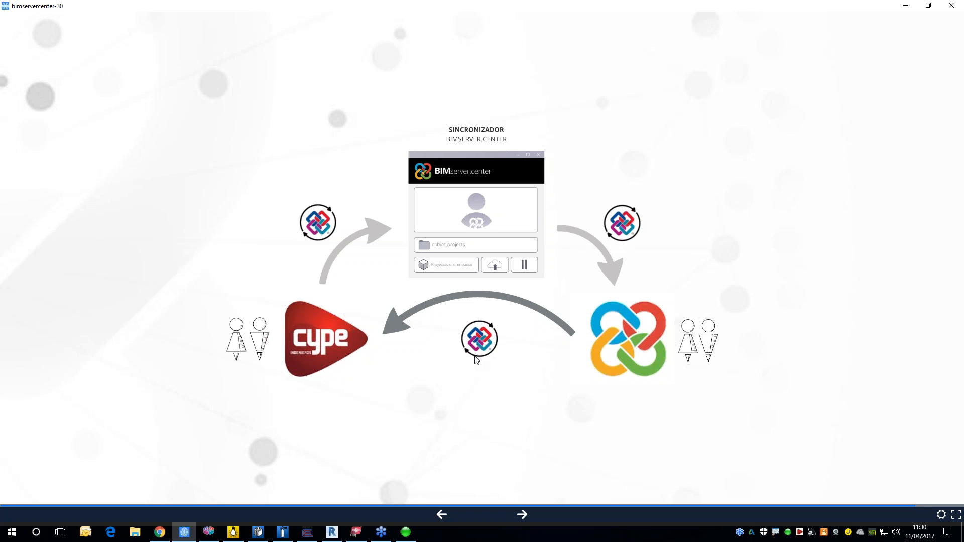
pyautogui.press('Right')
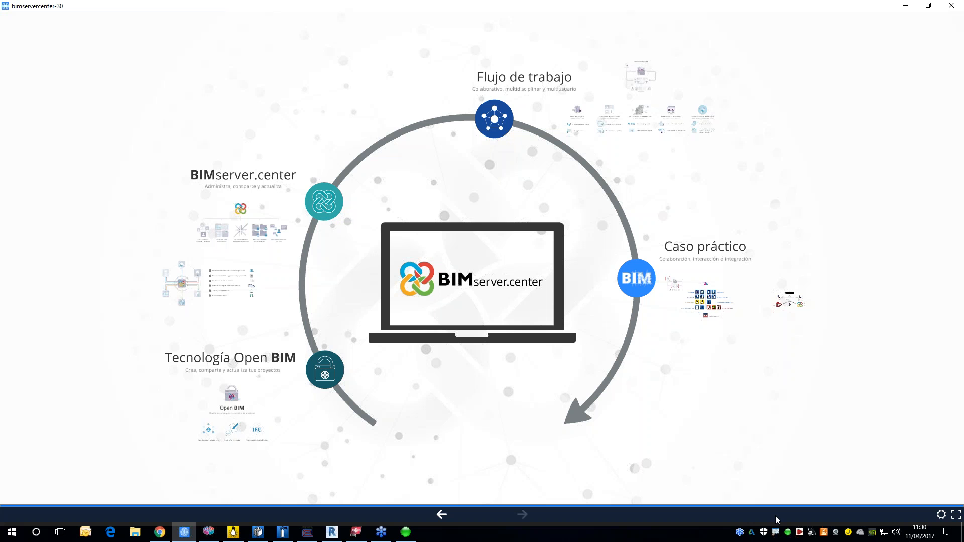
# Step: Open the CYPE 2017 launcher and show its Open BIM applications
pyautogui.click(800, 533)
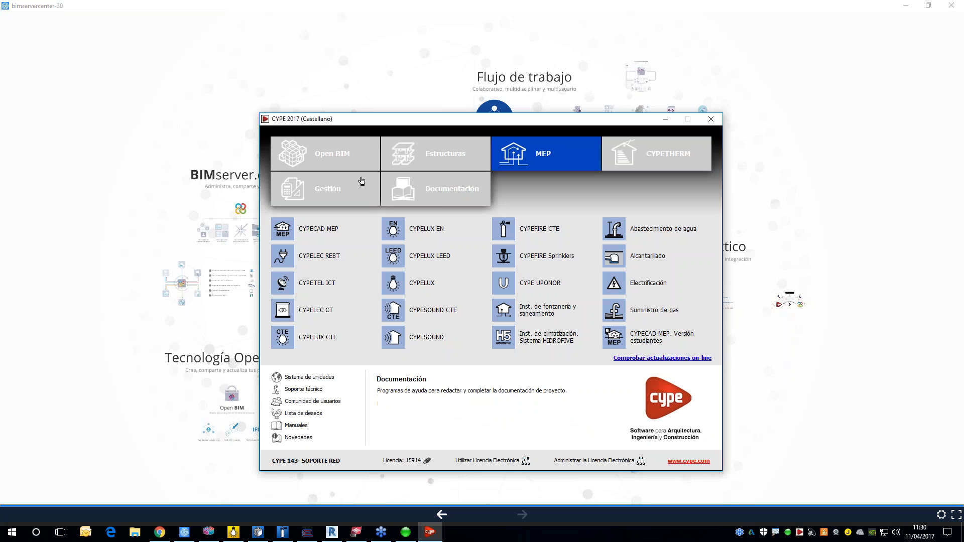
pyautogui.click(340, 163)
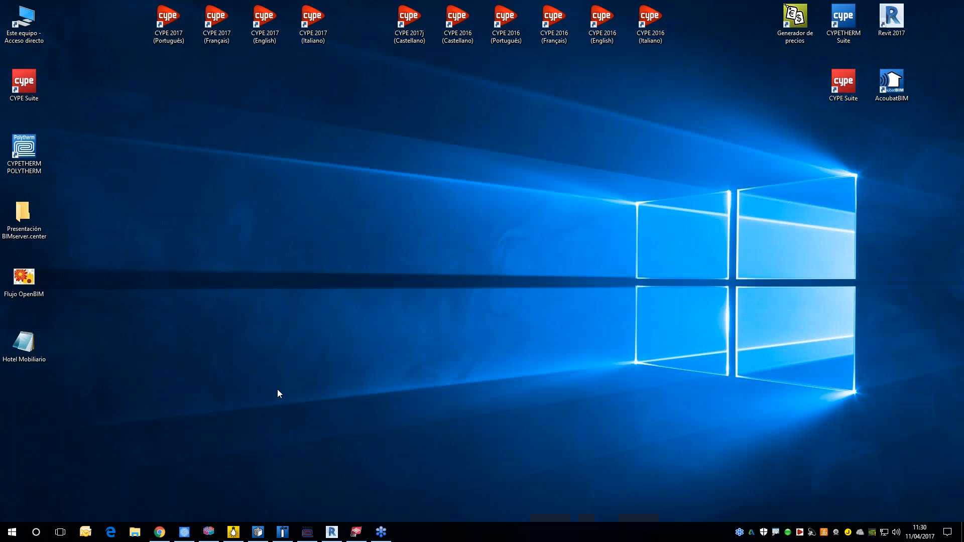
# Step: View the Hotel Mobiliario file's IFC text in Notepad, minimize it, and open the Flujo OpenBIM workflow image
pyautogui.doubleClick(24, 344)
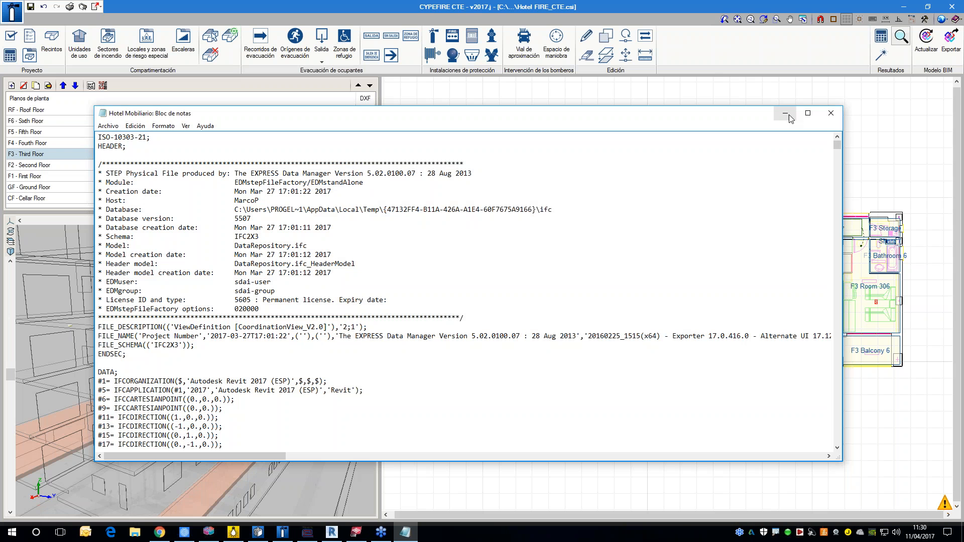
pyautogui.click(786, 114)
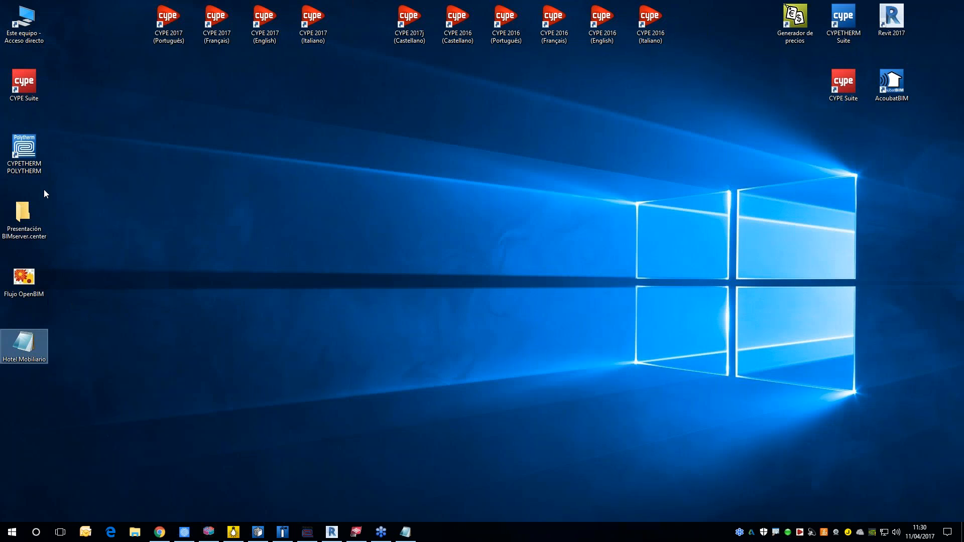
pyautogui.click(32, 169)
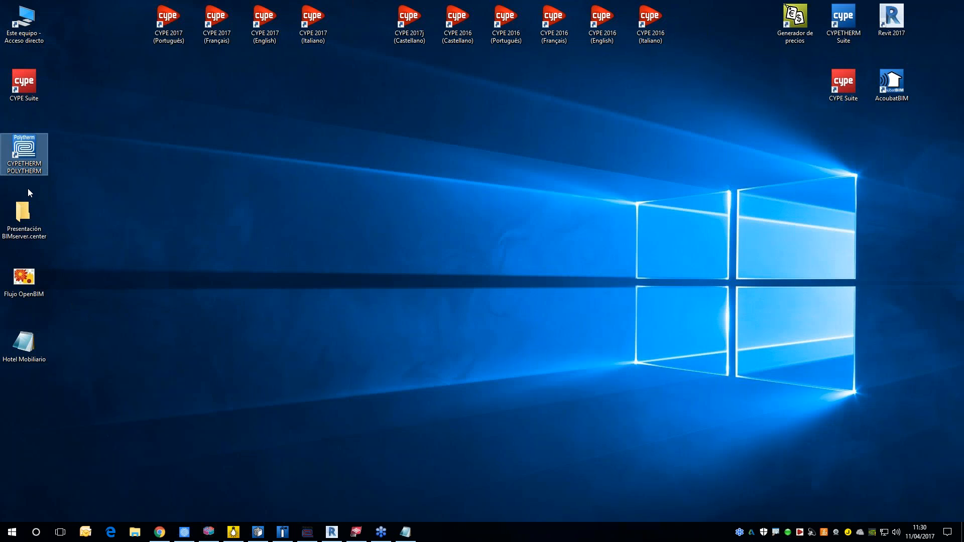
pyautogui.click(26, 276)
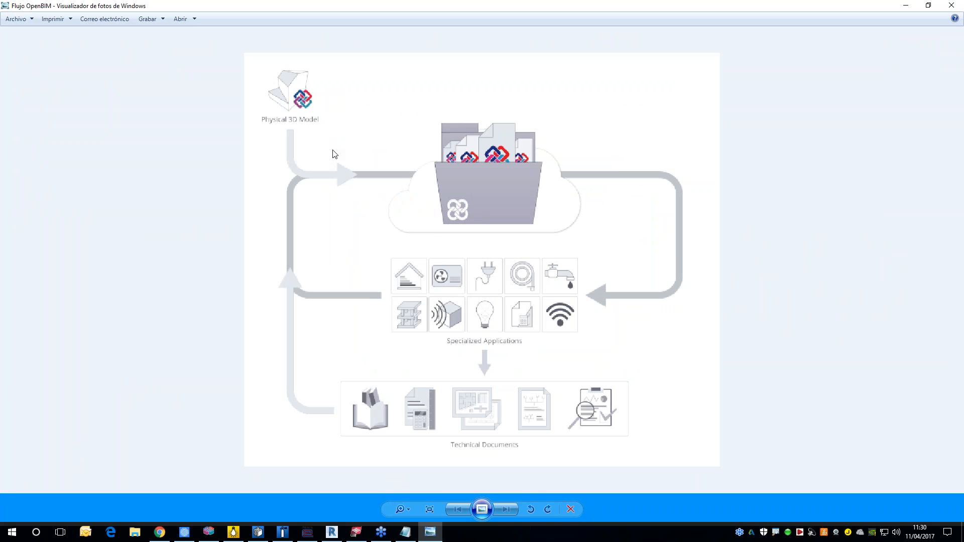
pyautogui.scroll(-1, 366, 163)
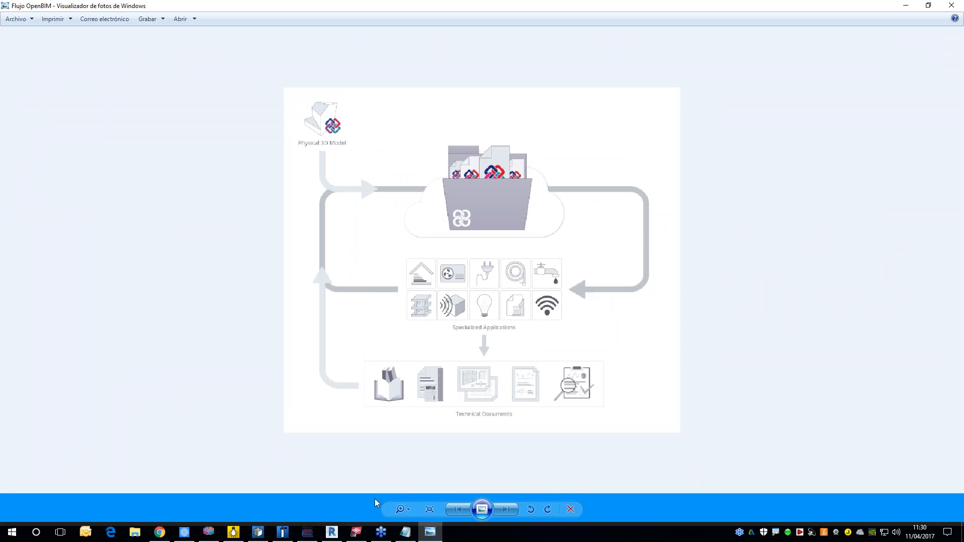
# Step: Switch to IFC Builder, examine the Hotel project's second floor plan, and check the list of floor groups
pyautogui.click(214, 539)
pyautogui.scroll(1, 523, 339)
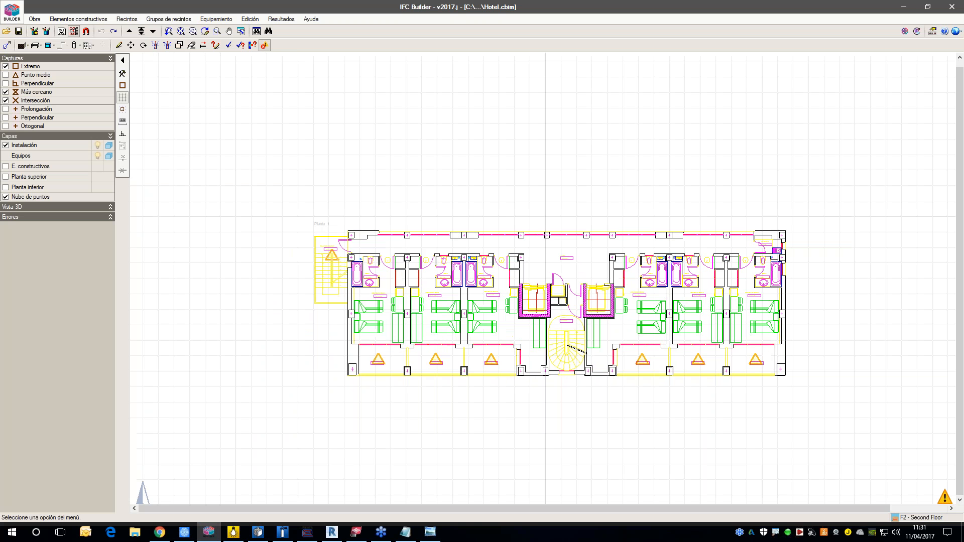
pyautogui.scroll(1, 589, 326)
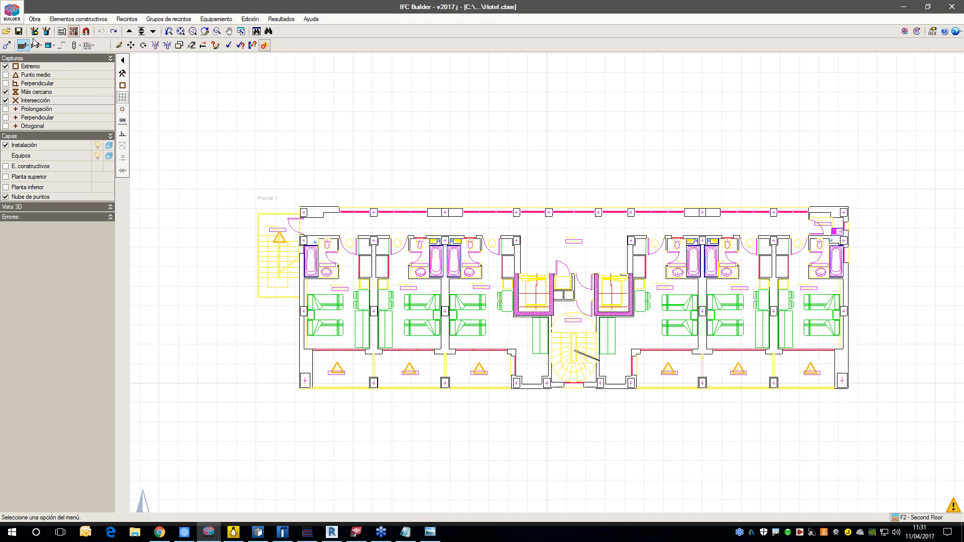
pyautogui.scroll(3, 385, 261)
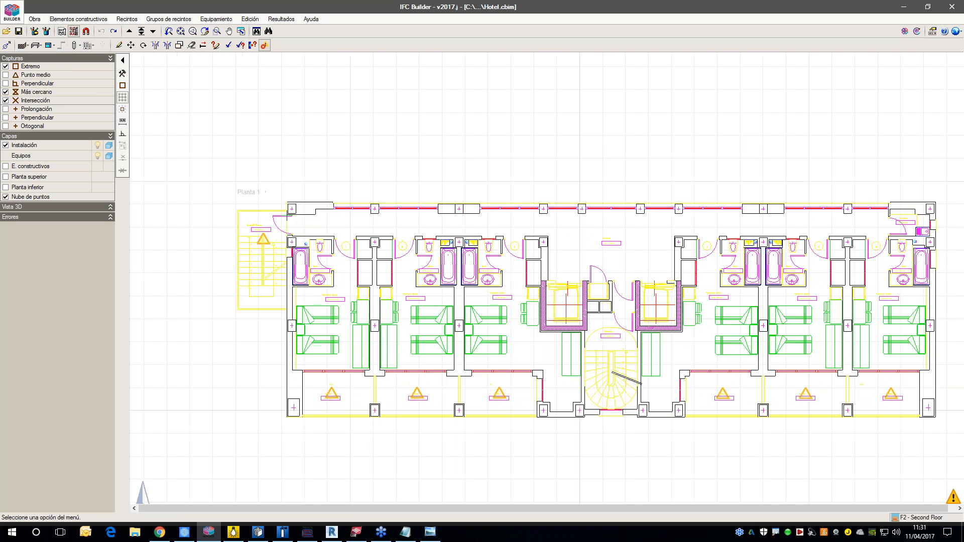
pyautogui.moveTo(899, 239); pyautogui.dragTo(883, 238, button='middle')
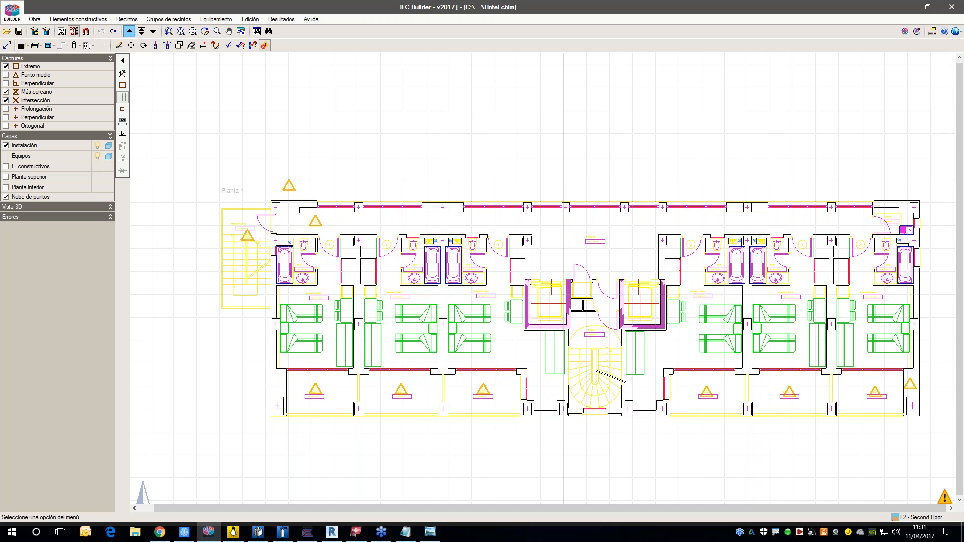
pyautogui.click(141, 31)
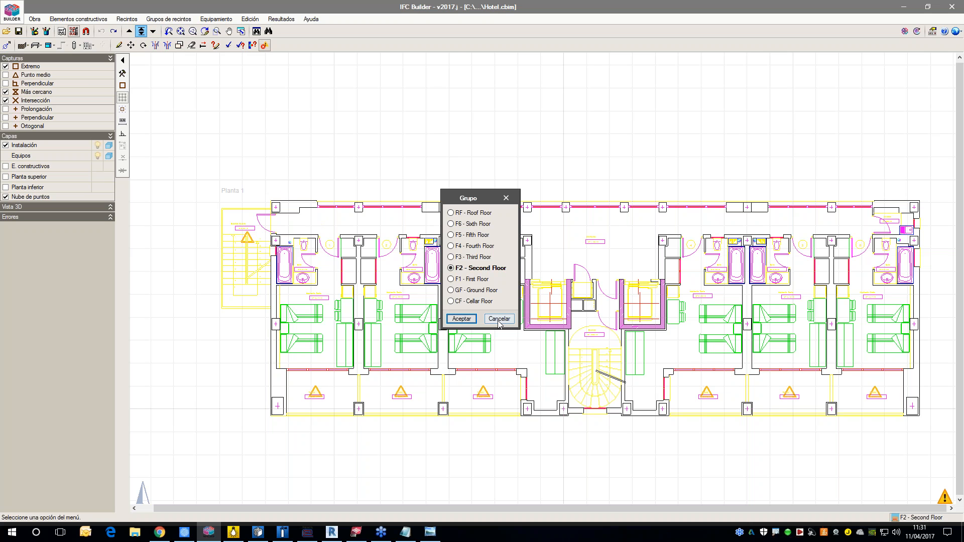
pyautogui.click(499, 320)
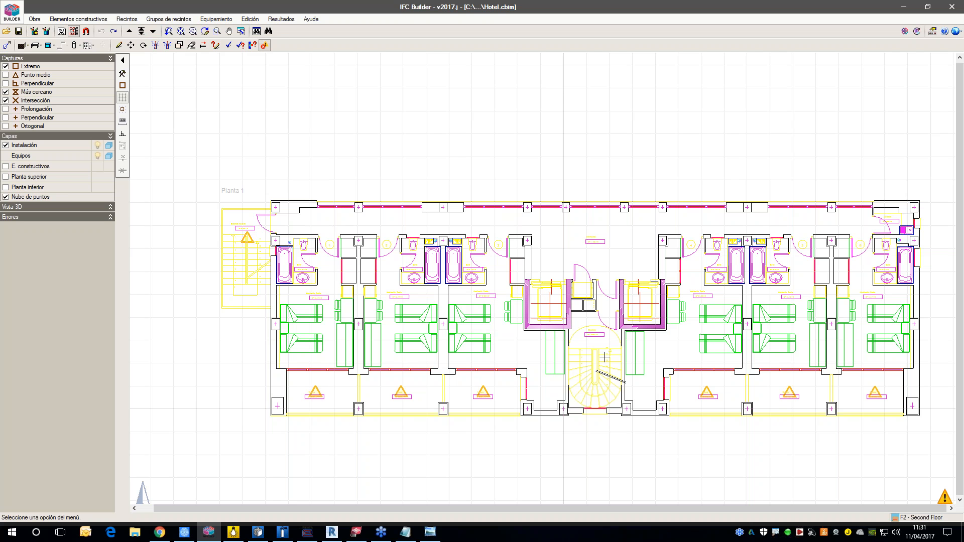
# Step: Start inserting an enclosure wall (Cerramiento) and review the façade type's reference and thickness settings without adding a new type
pyautogui.click(98, 19)
pyautogui.click(135, 31)
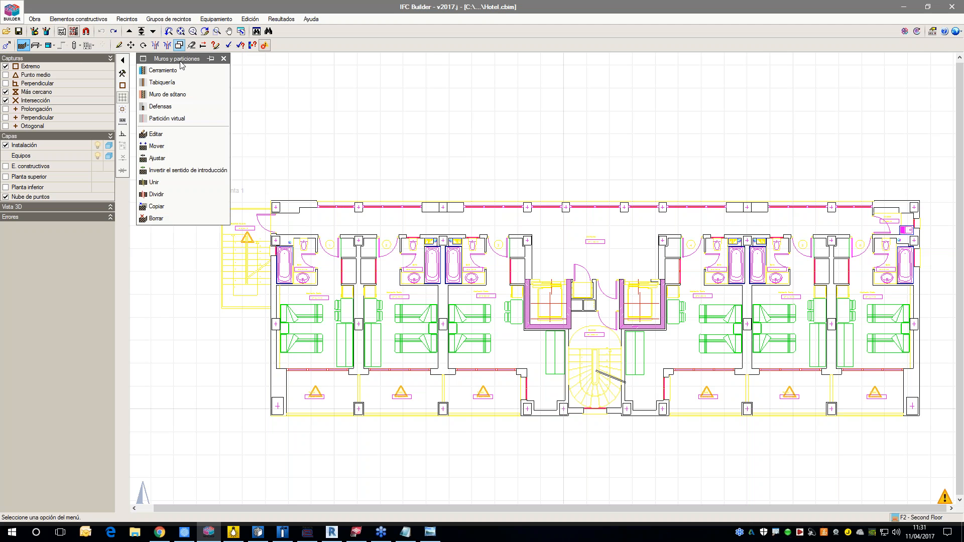
pyautogui.click(169, 72)
pyautogui.moveTo(451, 238); pyautogui.dragTo(445, 169)
pyautogui.click(484, 189)
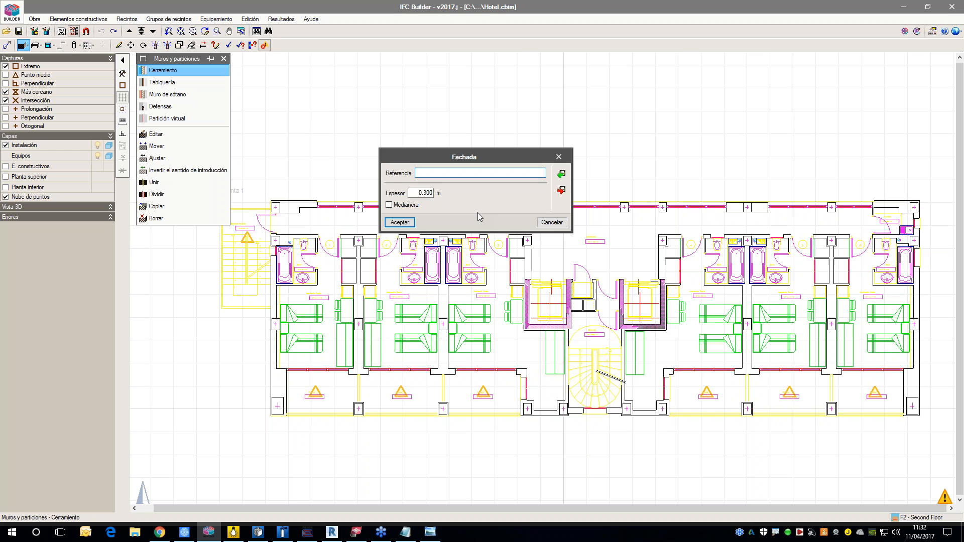
pyautogui.click(551, 228)
pyautogui.click(451, 206)
# Step: Draw a three-segment, U-shaped enclosure wall open toward the west in the empty area above the second floor plan
pyautogui.scroll(3, 409, 174)
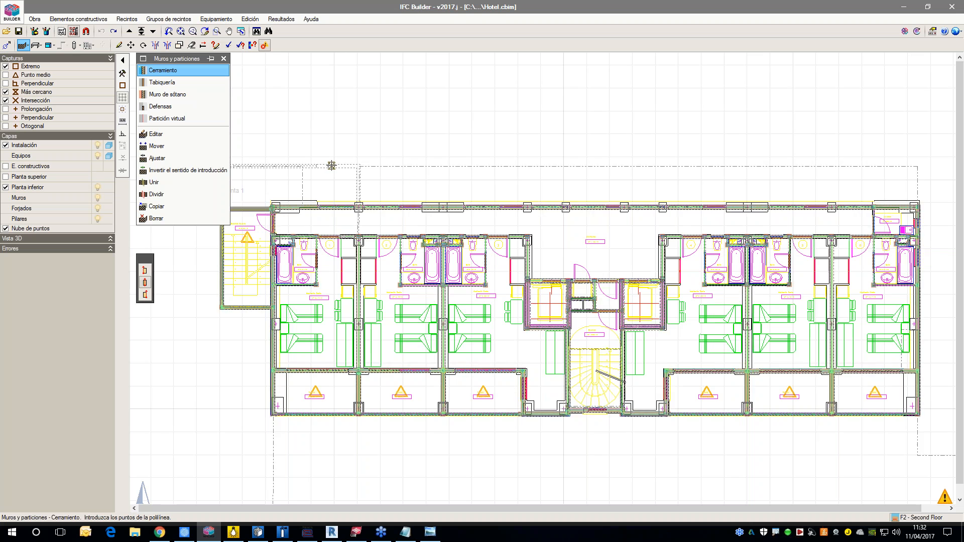
pyautogui.click(284, 111)
pyautogui.click(473, 110)
pyautogui.click(473, 190)
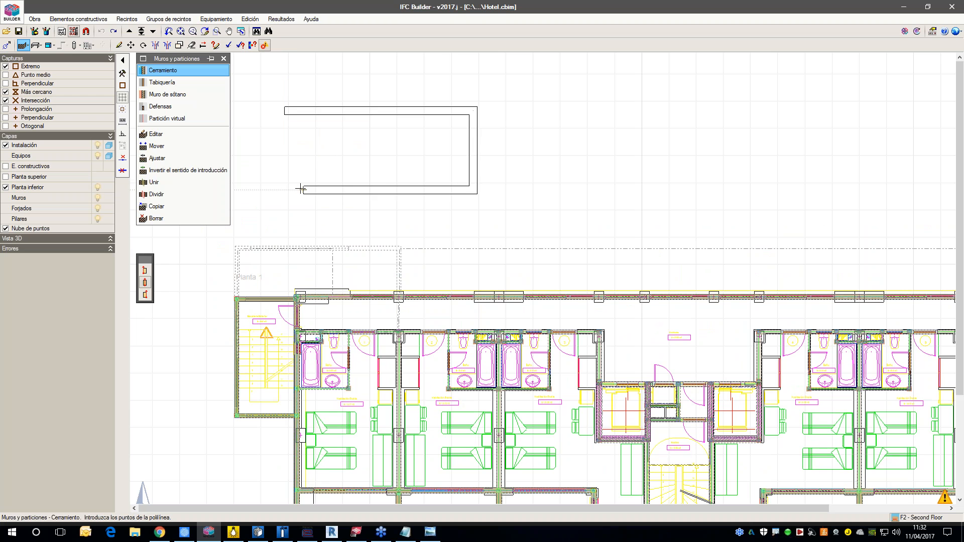
pyautogui.click(297, 190)
pyautogui.press('Escape')
# Step: Show the 3D view of the model and orbit it to examine the new enclosure walls beside the building
pyautogui.click(108, 239)
pyautogui.moveTo(73, 301); pyautogui.dragTo(49, 325)
pyautogui.scroll(-2, 366, 316)
pyautogui.moveTo(393, 328); pyautogui.dragTo(380, 279, button='middle')
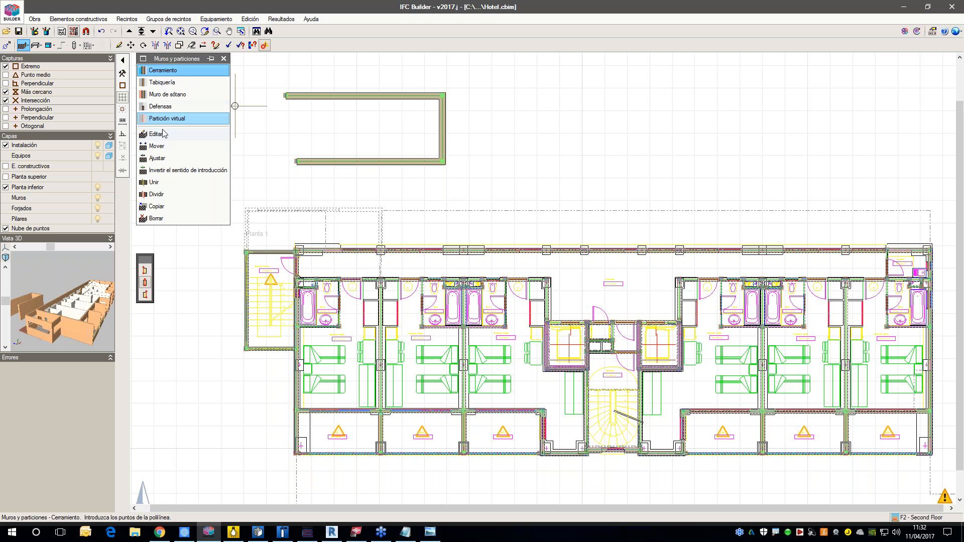
# Step: Delete the U-shaped enclosure wall drawn in the empty area above the second floor plan
pyautogui.click(157, 218)
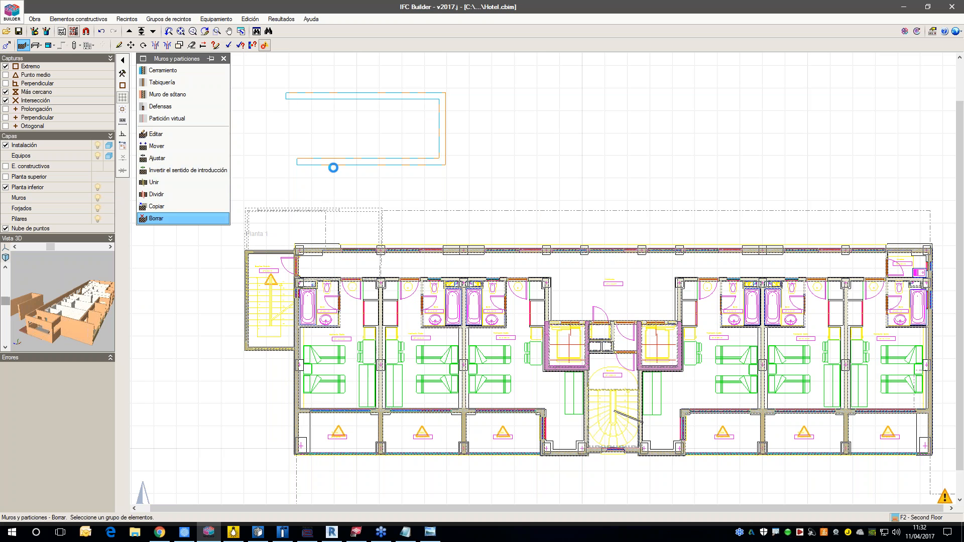
pyautogui.click(333, 164)
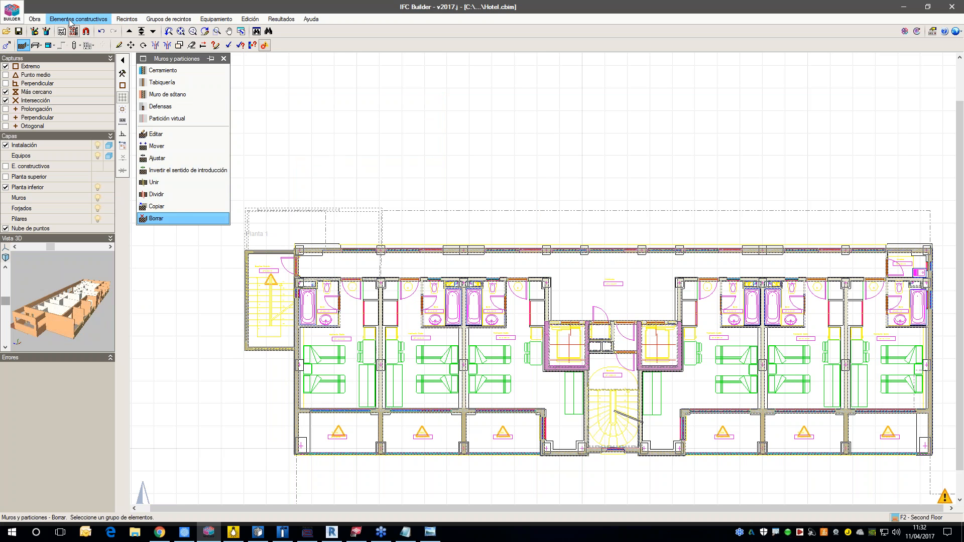
# Step: Open a 3D view of all floors of the hotel without drawing the templates, and examine the building's exterior
pyautogui.click(34, 19)
pyautogui.click(65, 108)
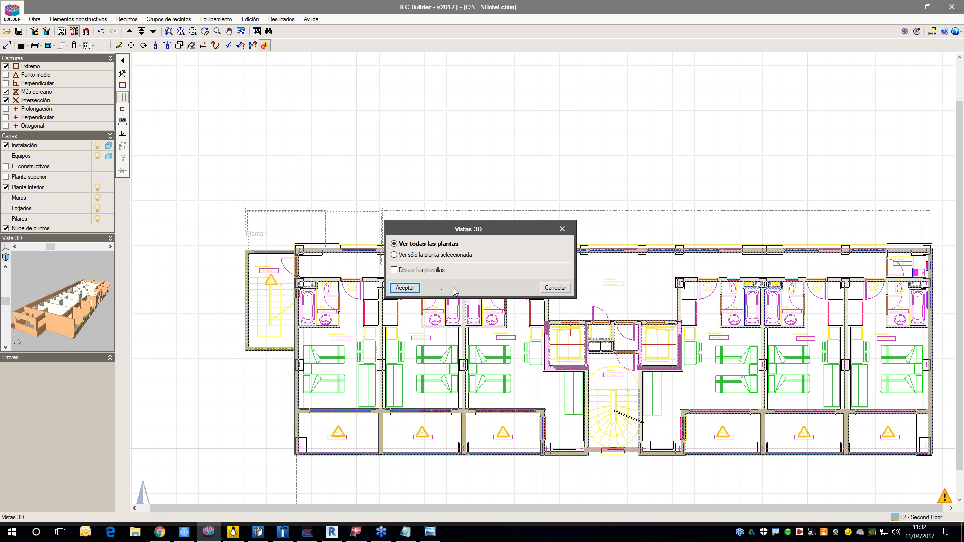
pyautogui.click(414, 290)
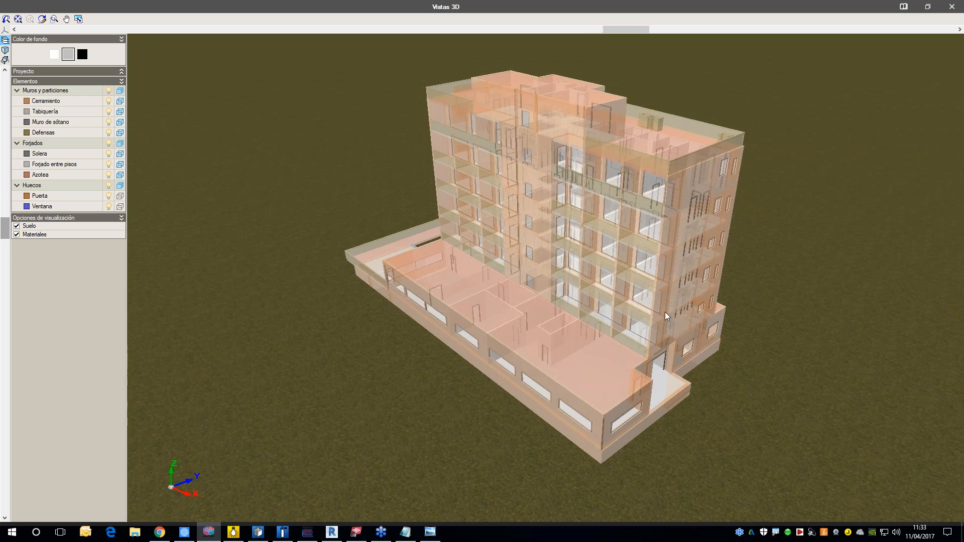
pyautogui.moveTo(665, 312); pyautogui.dragTo(470, 297)
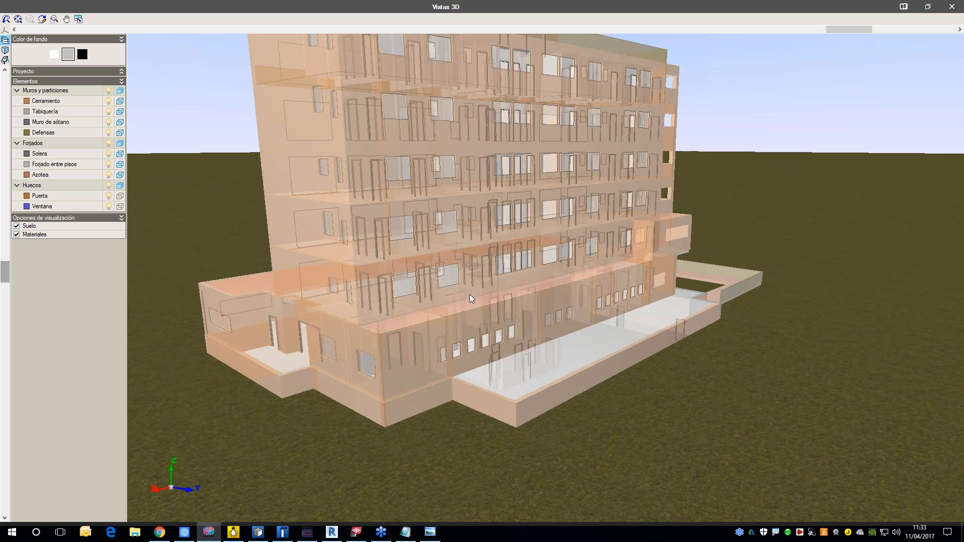
# Step: Hide the enclosure walls (Cerramiento) to examine the hotel's interior, show them again, and close the 3D view
pyautogui.click(109, 100)
pyautogui.scroll(5, 502, 221)
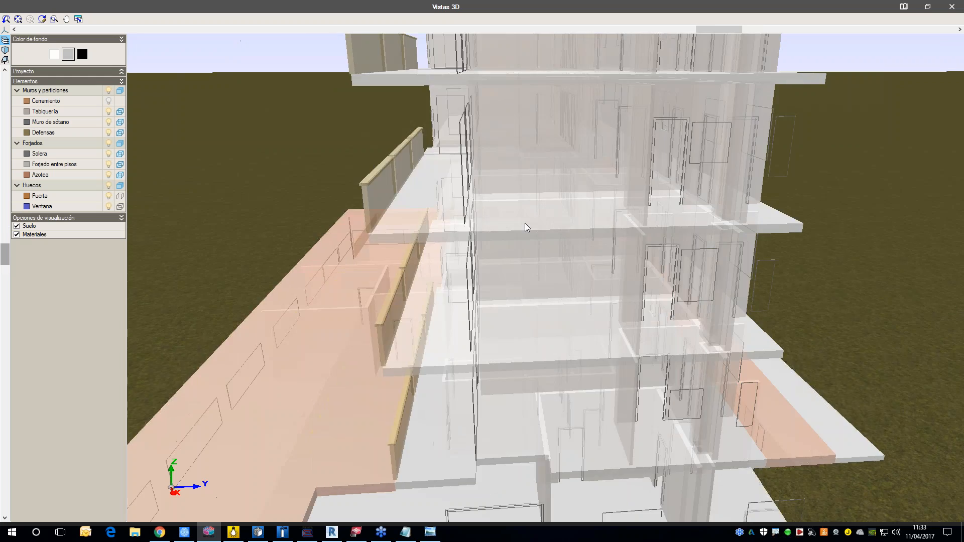
pyautogui.moveTo(525, 223); pyautogui.dragTo(580, 218)
pyautogui.scroll(-5, 592, 251)
pyautogui.moveTo(602, 272); pyautogui.dragTo(463, 291)
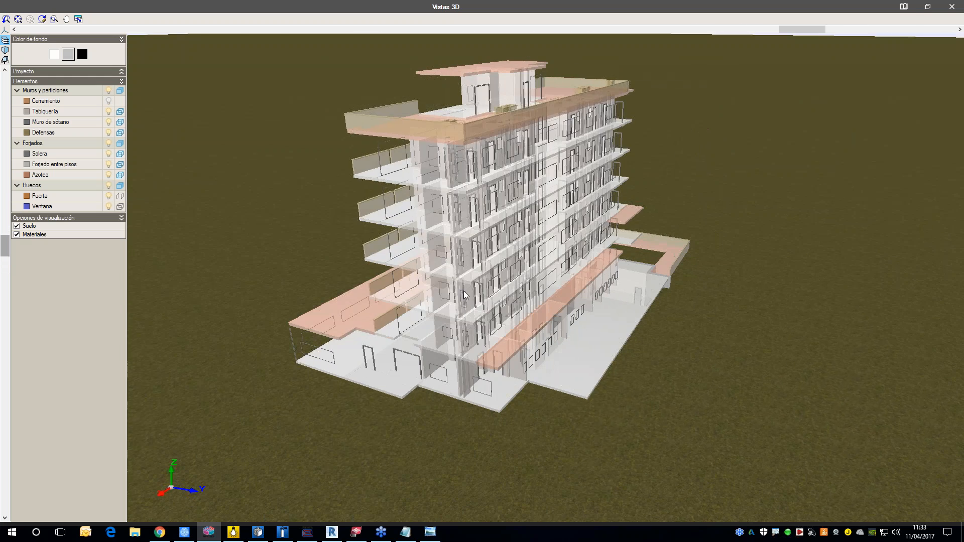
pyautogui.click(109, 101)
pyautogui.moveTo(601, 219); pyautogui.dragTo(575, 220)
pyautogui.click(951, 6)
# Step: Turn on the construction elements layer (E. constructivos) in the second floor plan
pyautogui.moveTo(623, 178); pyautogui.dragTo(556, 155, button='middle')
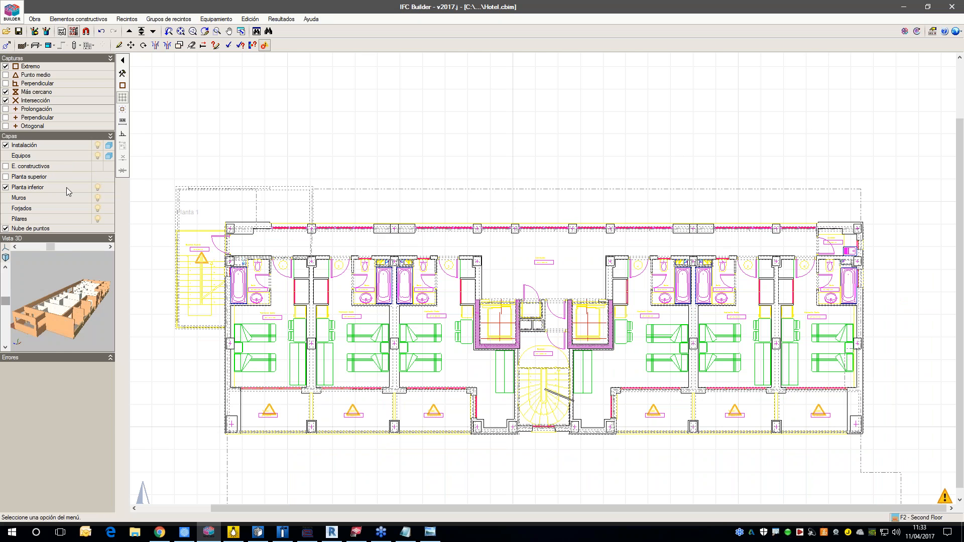
pyautogui.click(5, 167)
pyautogui.scroll(2, 427, 290)
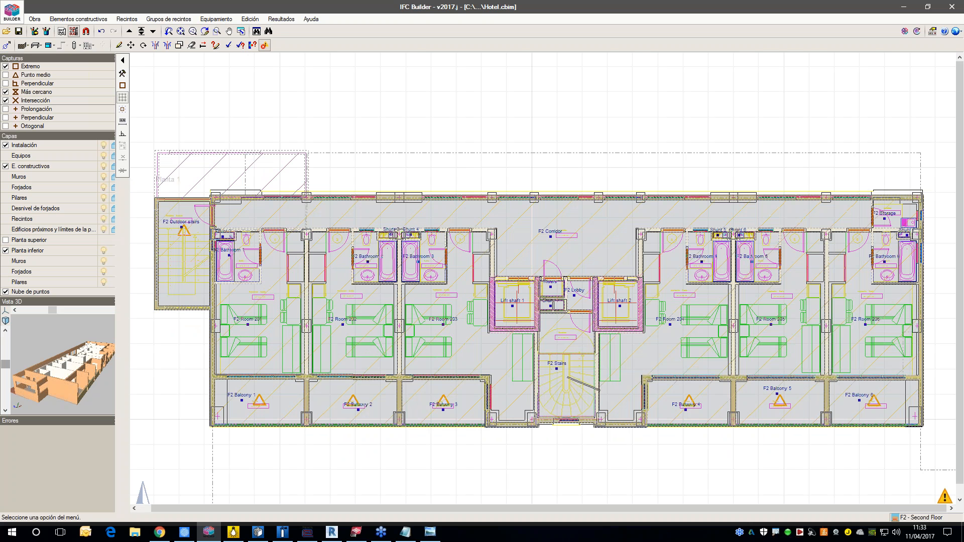
# Step: Open the IFC export settings, review the unlinked file option, and keep the export linked to a BIM project
pyautogui.click(904, 32)
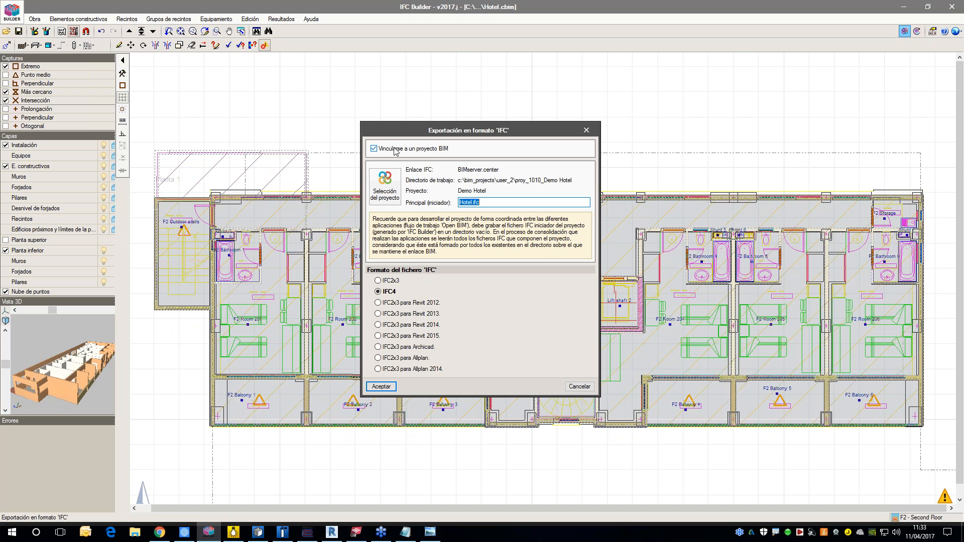
pyautogui.click(395, 149)
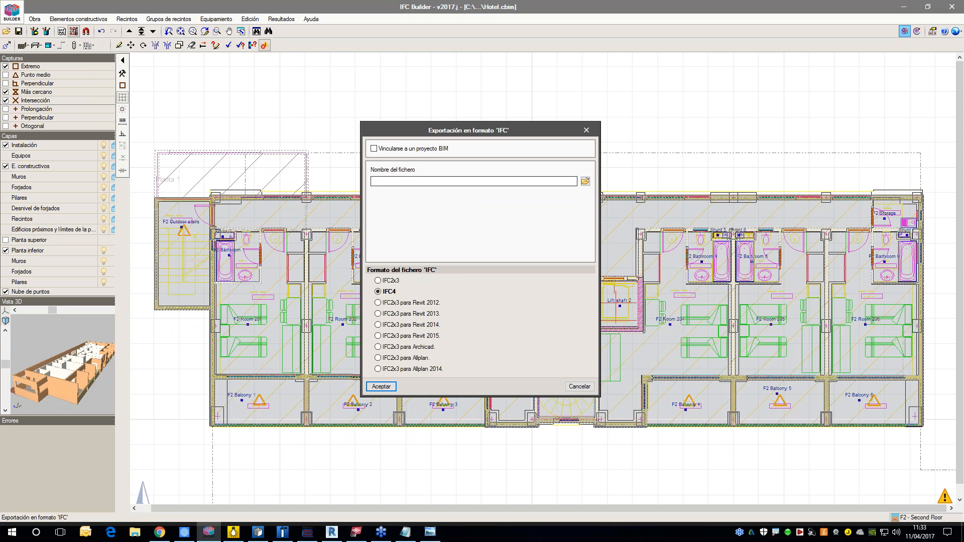
pyautogui.click(406, 149)
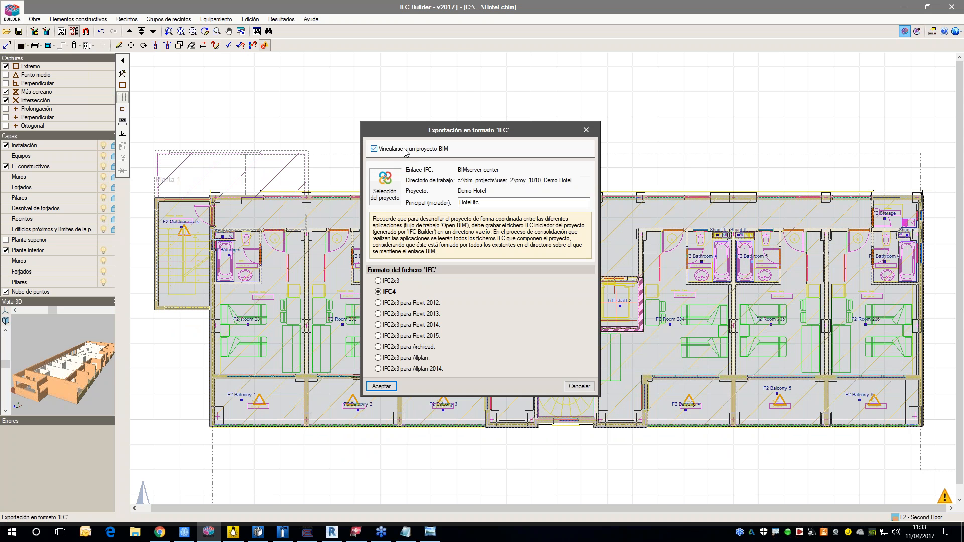
# Step: Choose Demo Hotel from the BIMserver.center project list as the project for the export
pyautogui.click(393, 196)
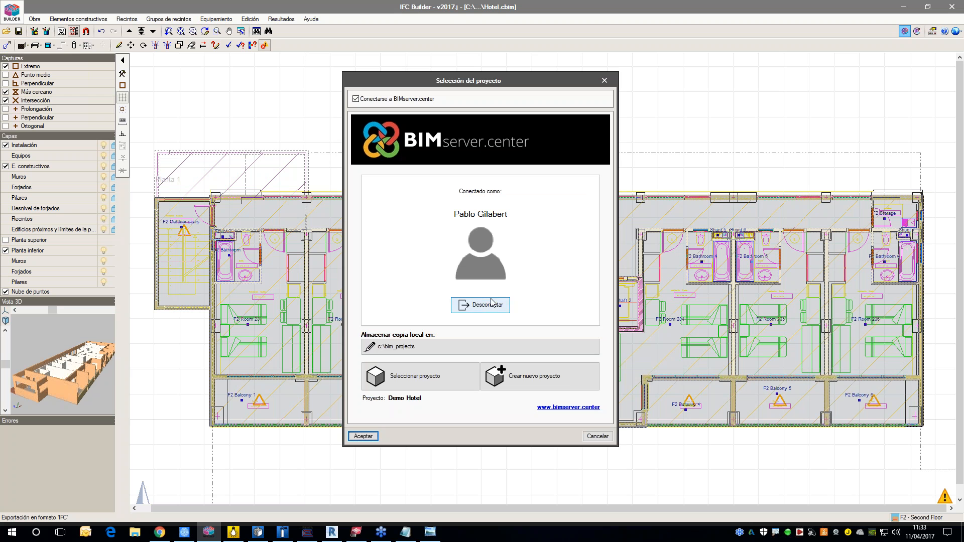
pyautogui.click(449, 376)
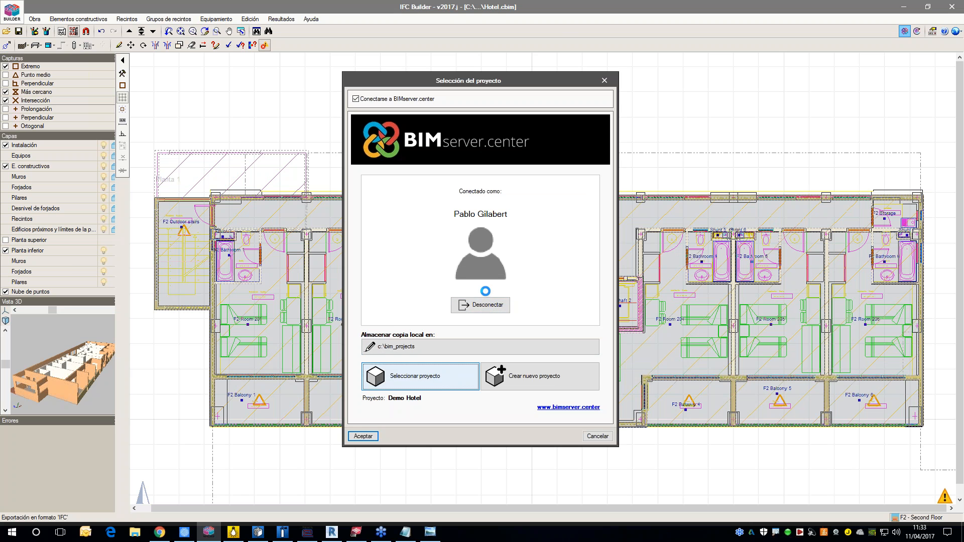
pyautogui.moveTo(491, 190); pyautogui.dragTo(490, 172)
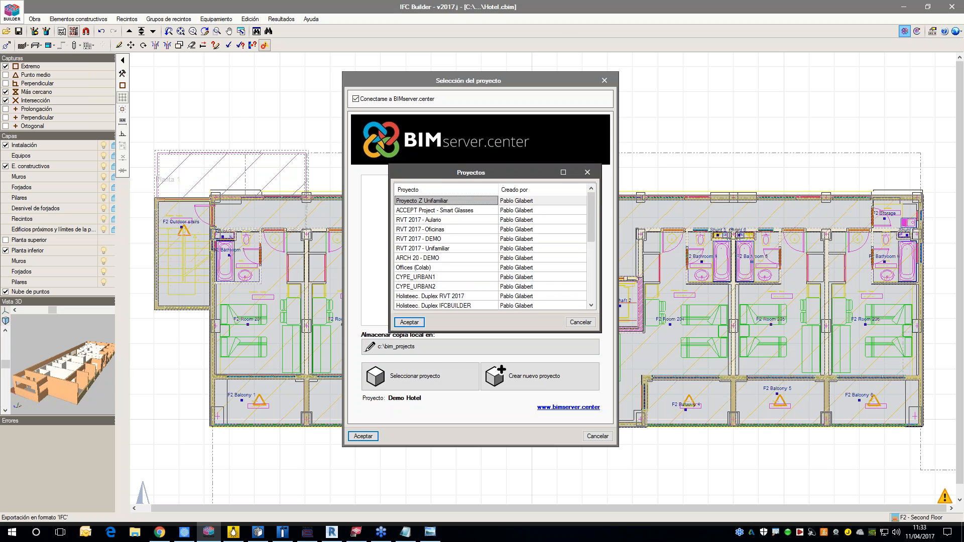
pyautogui.moveTo(495, 332); pyautogui.dragTo(495, 471)
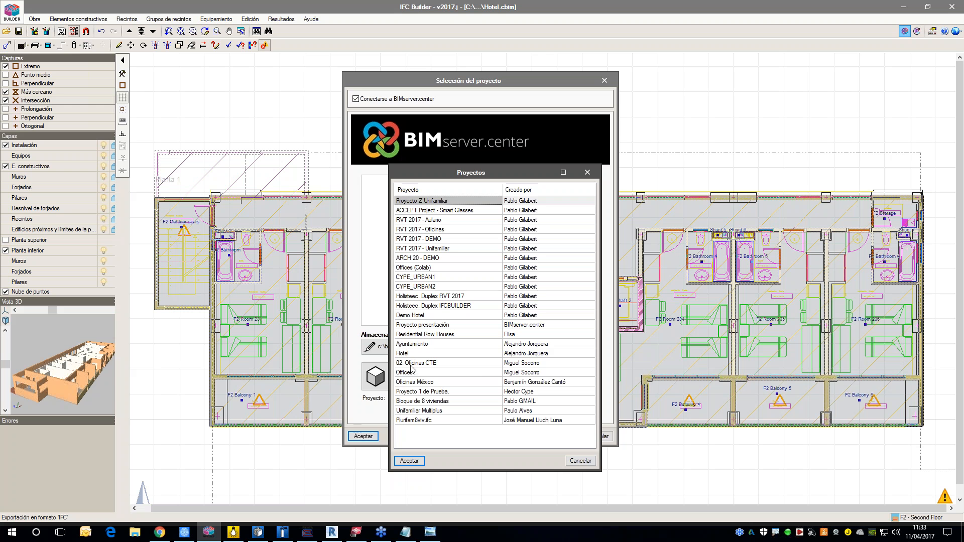
pyautogui.click(413, 317)
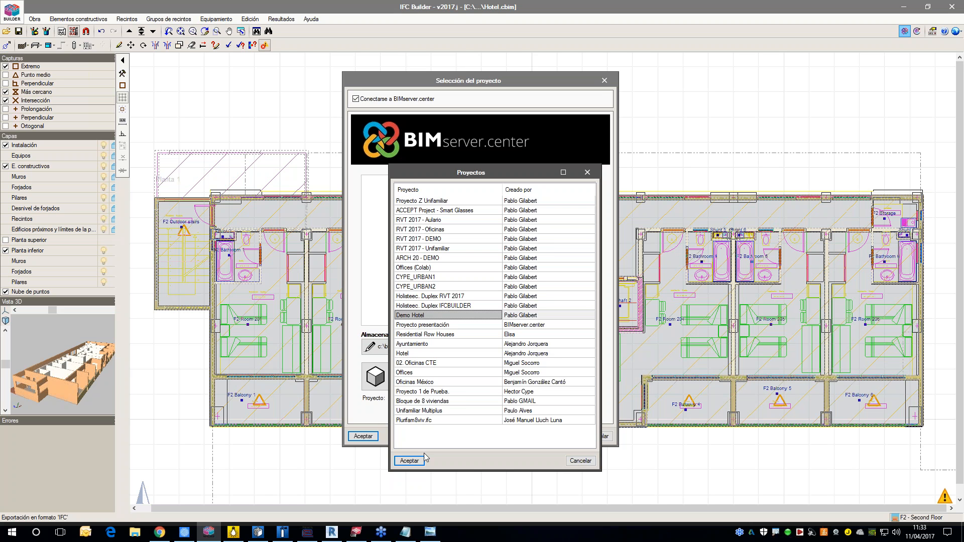
pyautogui.click(421, 460)
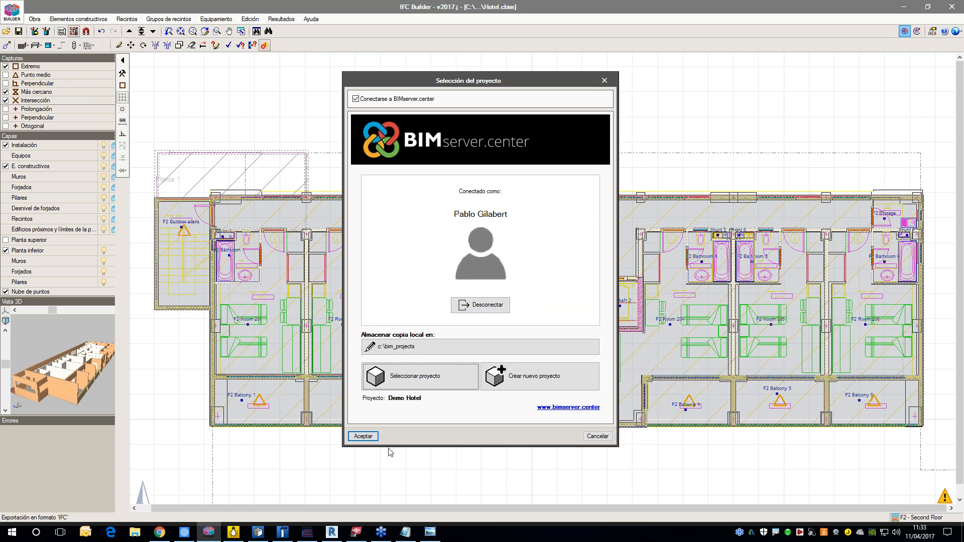
# Step: Switch to Chrome, list the account's BIMserver.center projects, and open Demo Hotel to check its files
pyautogui.click(167, 536)
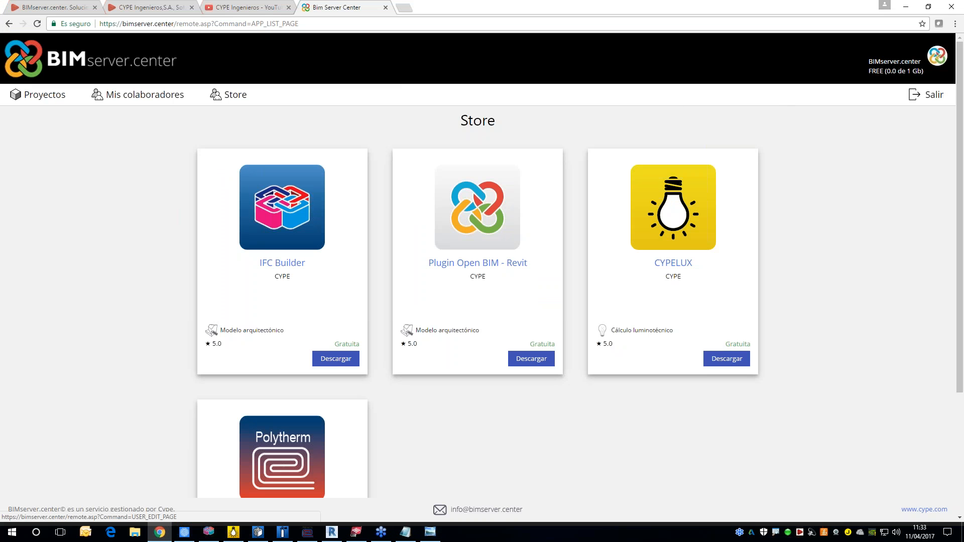
pyautogui.click(882, 61)
pyautogui.click(834, 95)
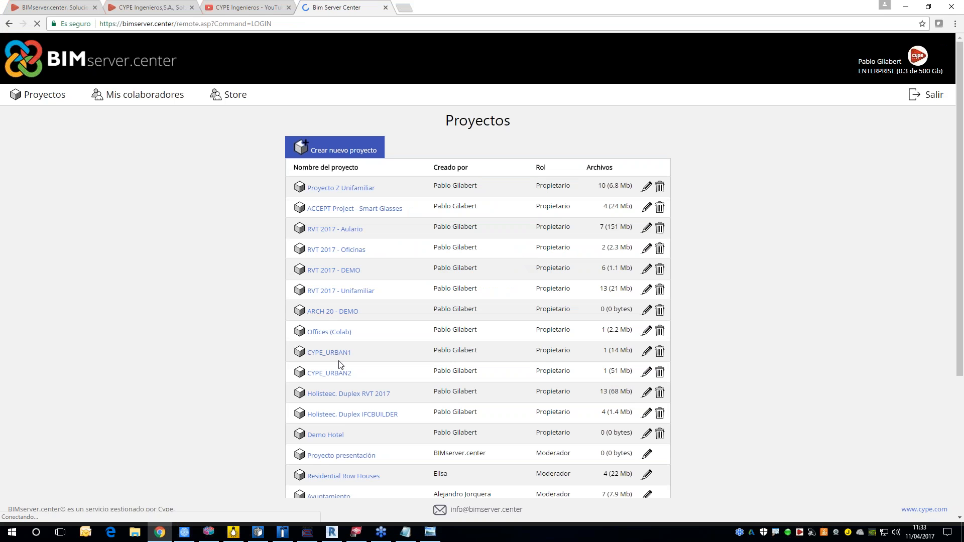
pyautogui.click(327, 435)
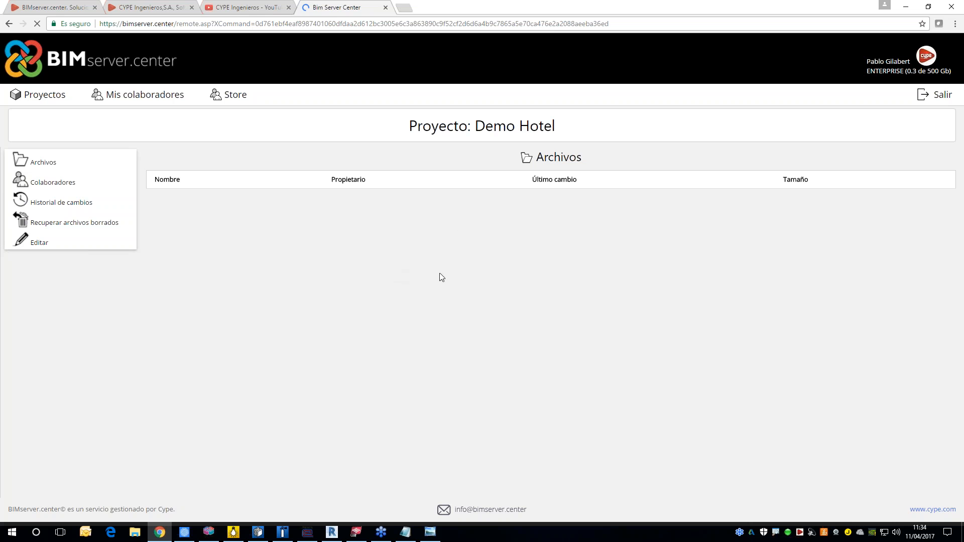
# Step: Switch back to IFC Builder, confirm the project selection, and export the model as Hotel.ifc in IFC4 format
pyautogui.click(209, 532)
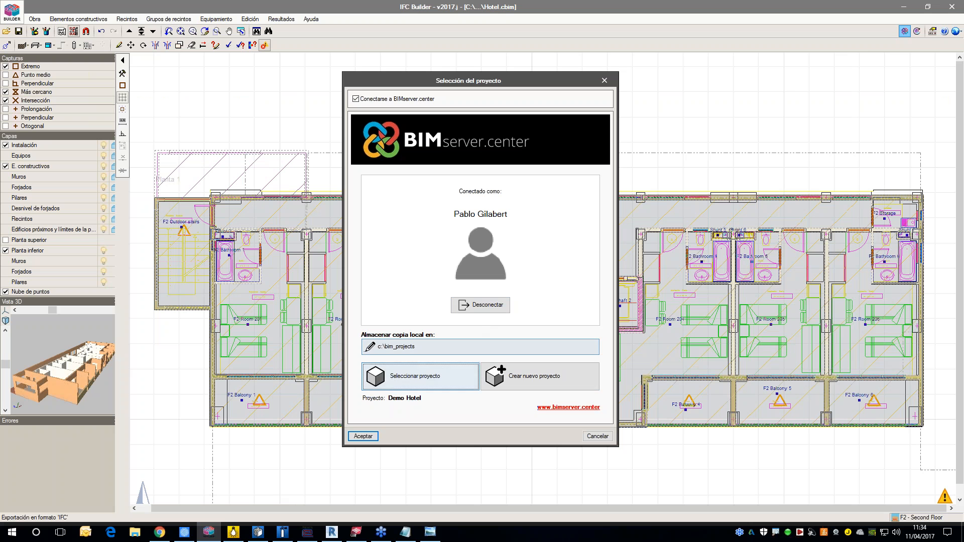
pyautogui.click(363, 437)
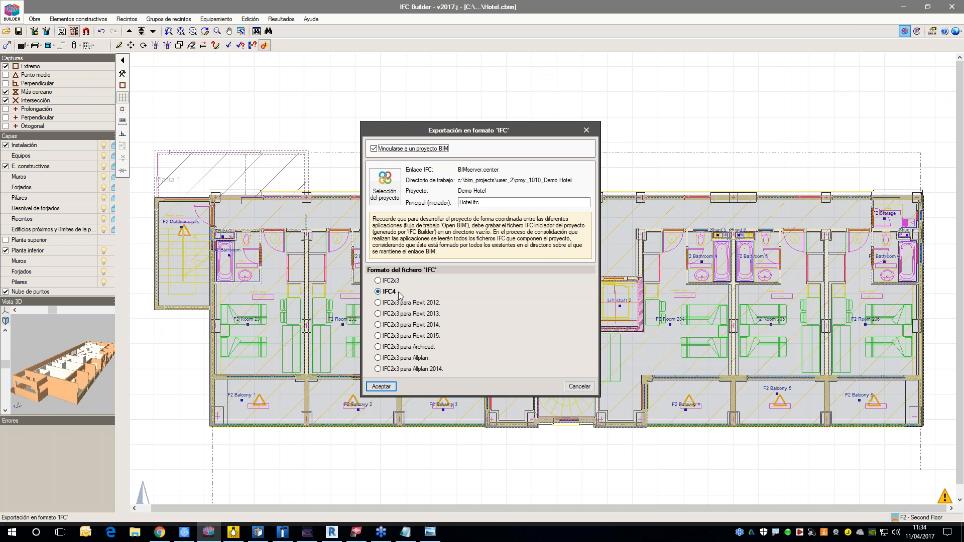
pyautogui.click(382, 386)
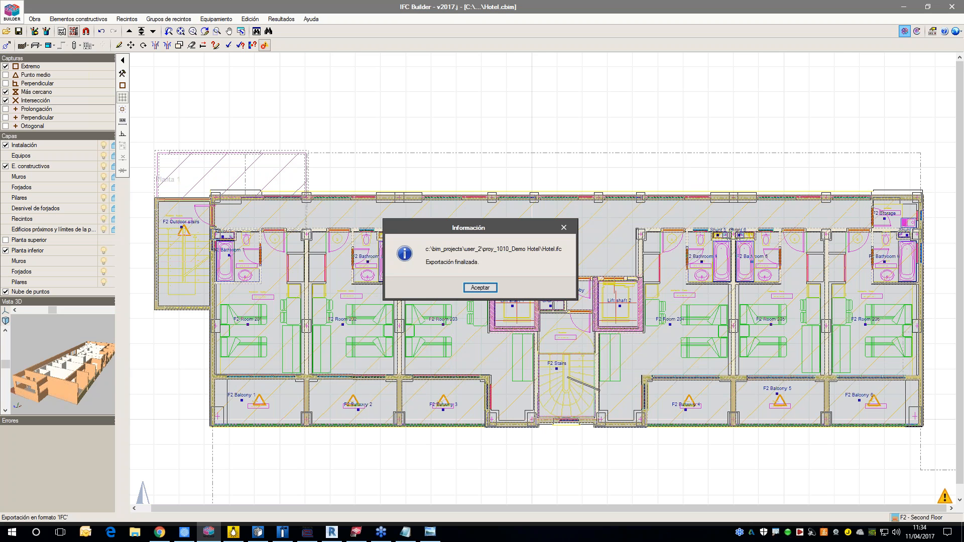
pyautogui.click(479, 288)
# Step: Switch to Chrome and reload the Demo Hotel project page to check for the exported file
pyautogui.moveTo(791, 536)
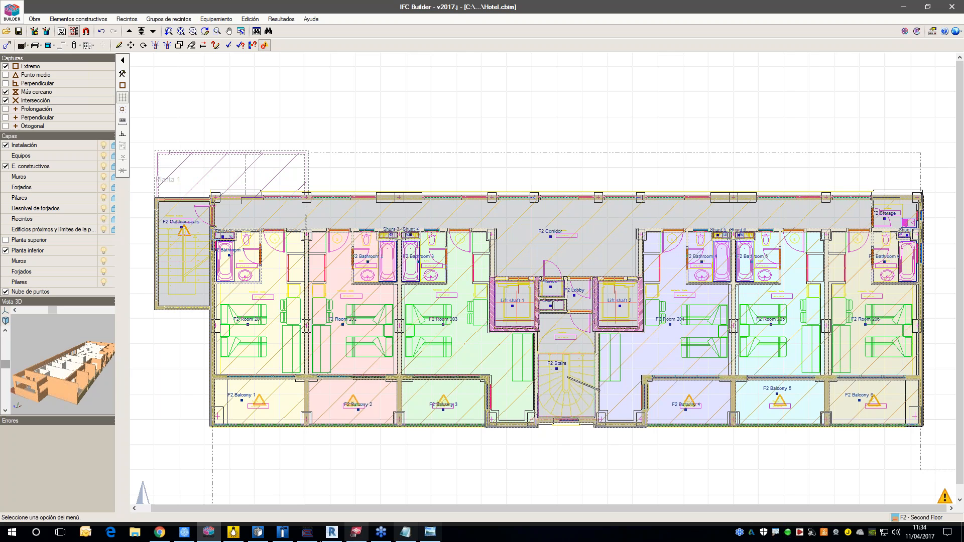
pyautogui.click(159, 536)
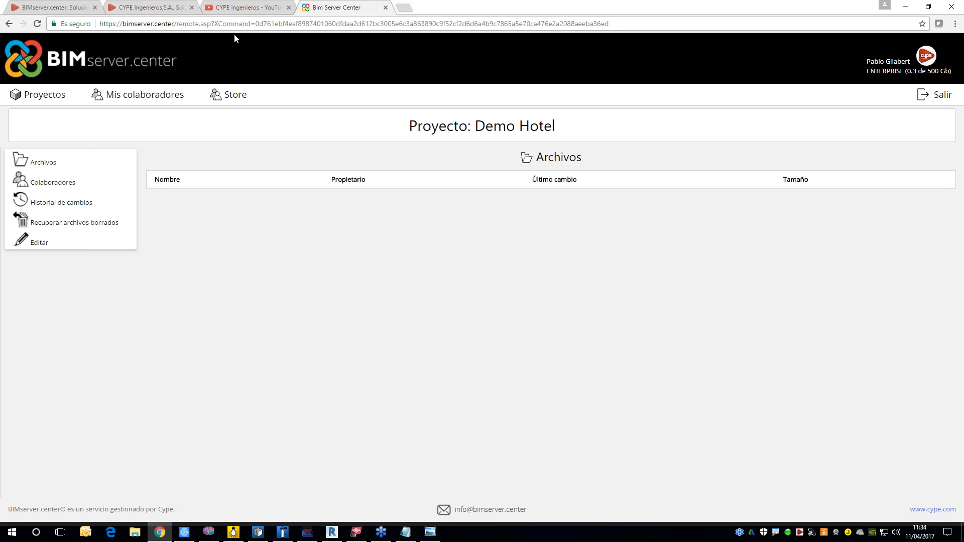
pyautogui.click(262, 24)
pyautogui.press('Return')
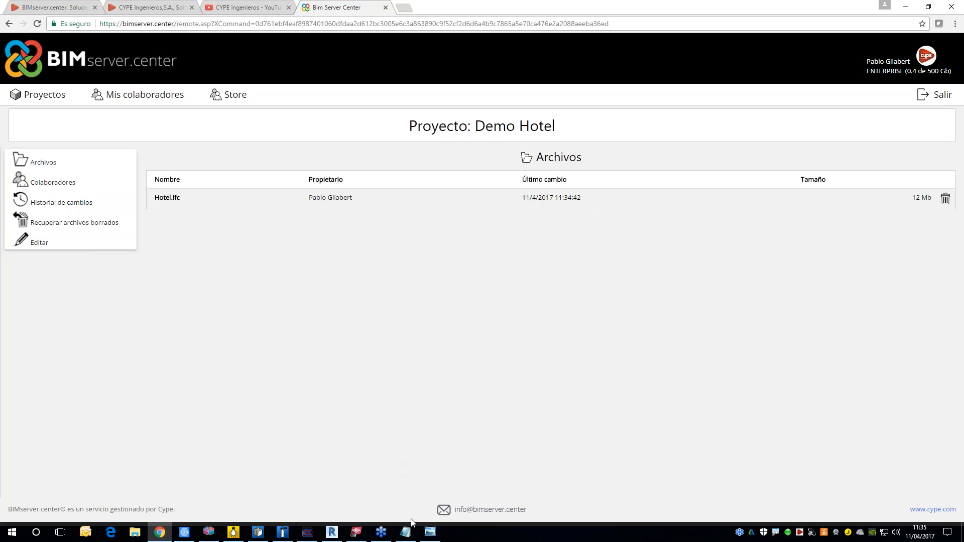
# Step: Show the Open BIM workflow picture, temporarily mark the model's path to the cloud and the specialized applications with outgoing arrows, and minimize it
pyautogui.click(428, 534)
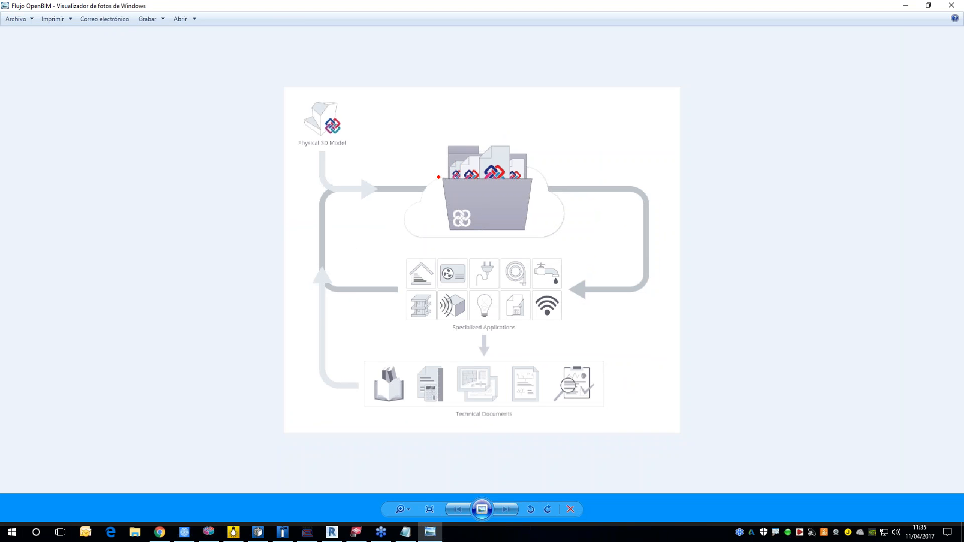
pyautogui.moveTo(339, 155); pyautogui.dragTo(421, 183)
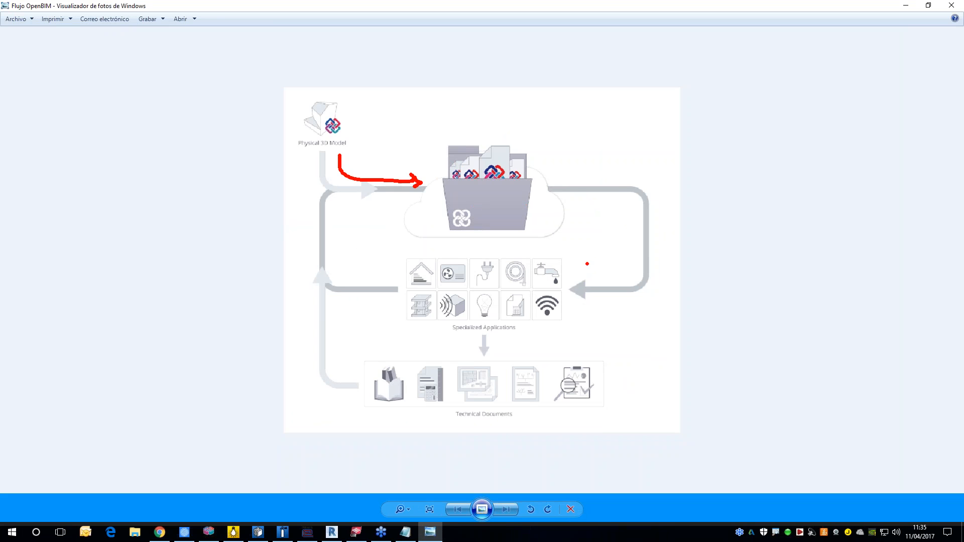
pyautogui.moveTo(576, 252)
pyautogui.mouseDown()
pyautogui.moveTo(486, 323)
pyautogui.moveTo(389, 339)
pyautogui.mouseUp()
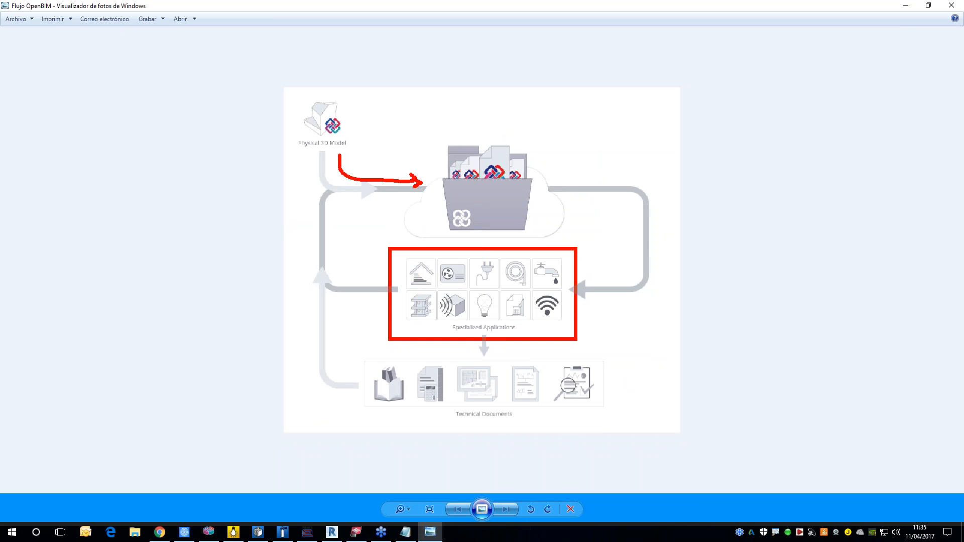
pyautogui.moveTo(547, 244); pyautogui.dragTo(547, 228)
pyautogui.moveTo(344, 280); pyautogui.dragTo(389, 279)
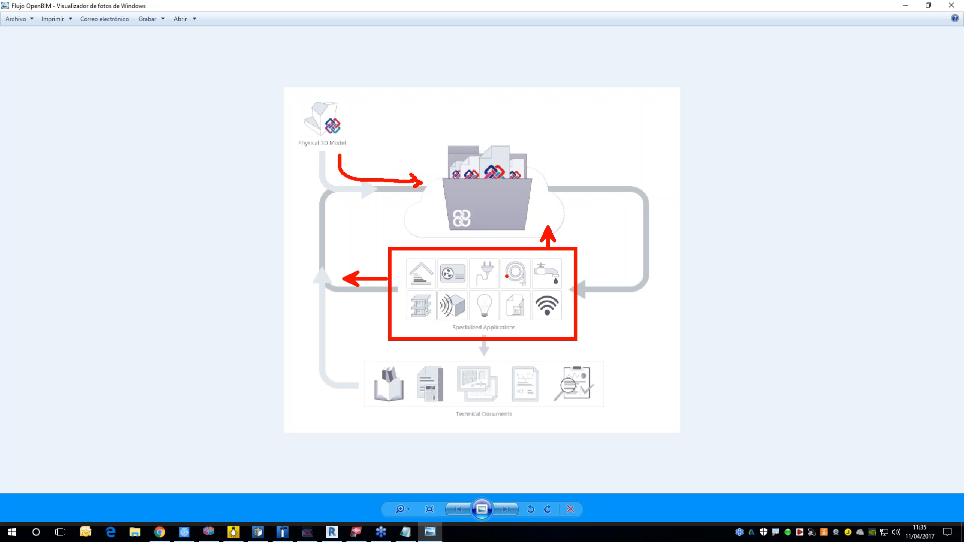
pyautogui.press('Escape')
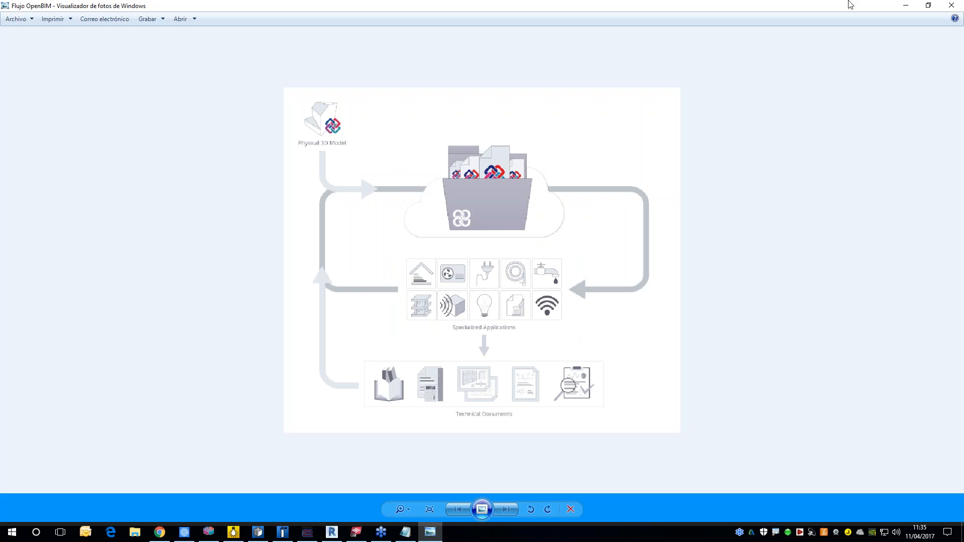
pyautogui.click(901, 6)
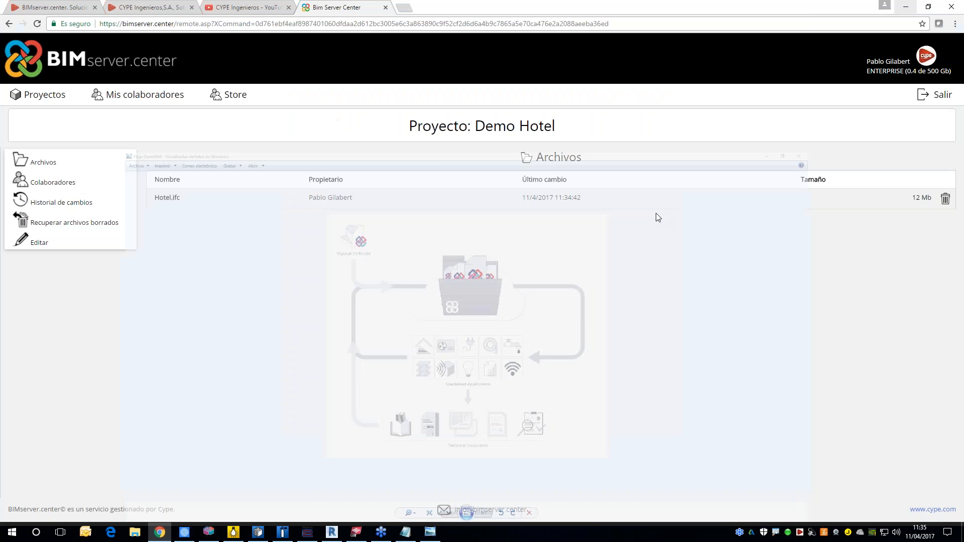
# Step: Switch to CYPELUX and create a new job named CYPELUX on the desktop
pyautogui.click(233, 532)
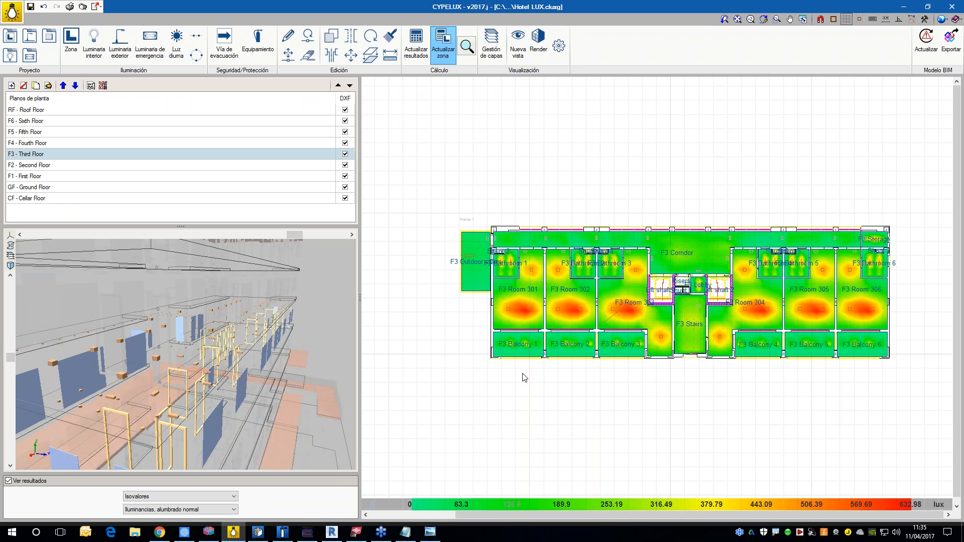
pyautogui.click(20, 19)
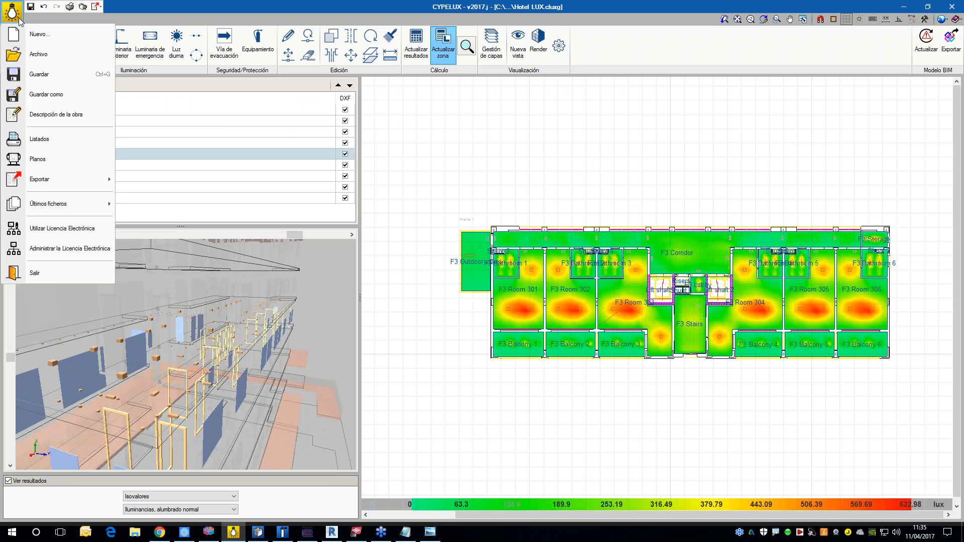
pyautogui.click(35, 31)
pyautogui.click(480, 286)
pyautogui.click(572, 236)
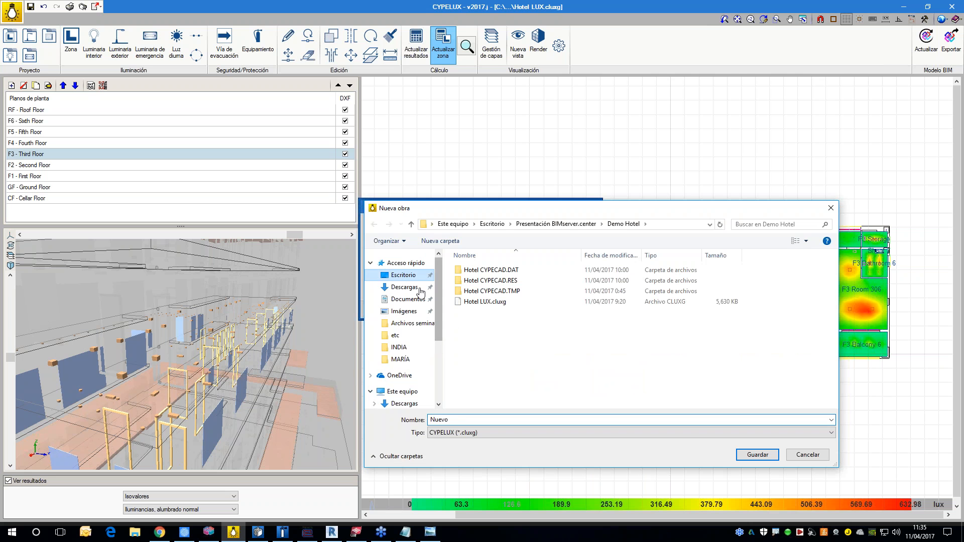
pyautogui.click(404, 276)
pyautogui.write('CYPELUX')
pyautogui.click(758, 455)
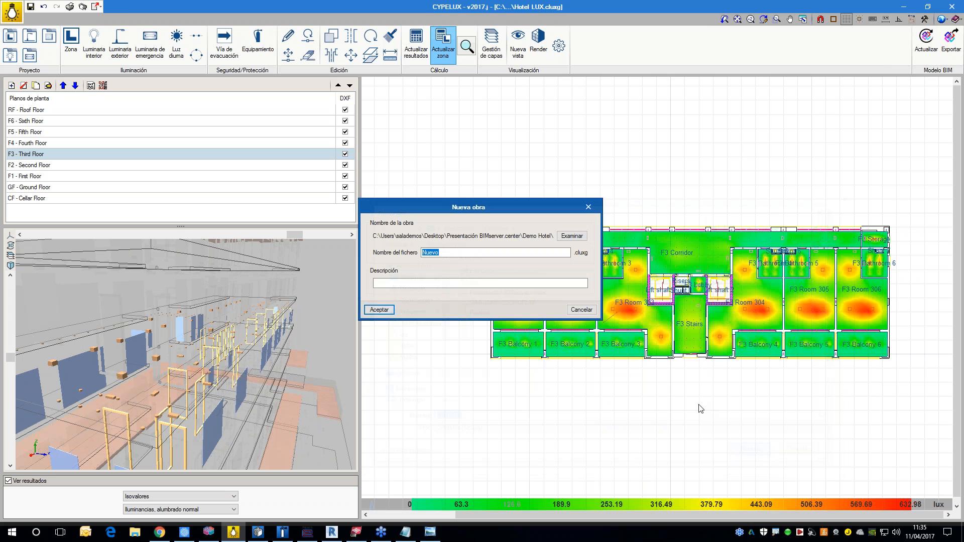
pyautogui.click(381, 313)
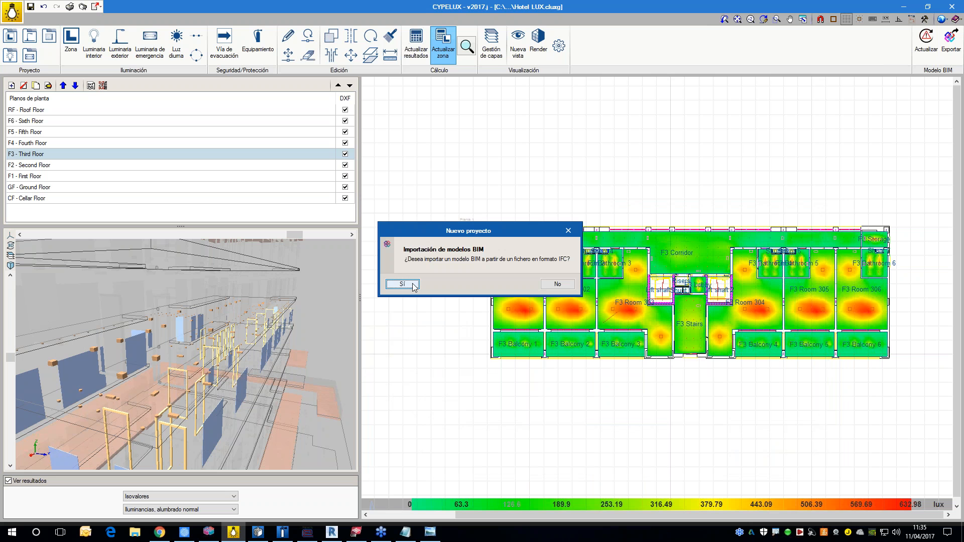
# Step: Start the BIM model import for the new job and load the Demo Hotel project from BIMserver.center
pyautogui.moveTo(471, 234); pyautogui.dragTo(563, 181)
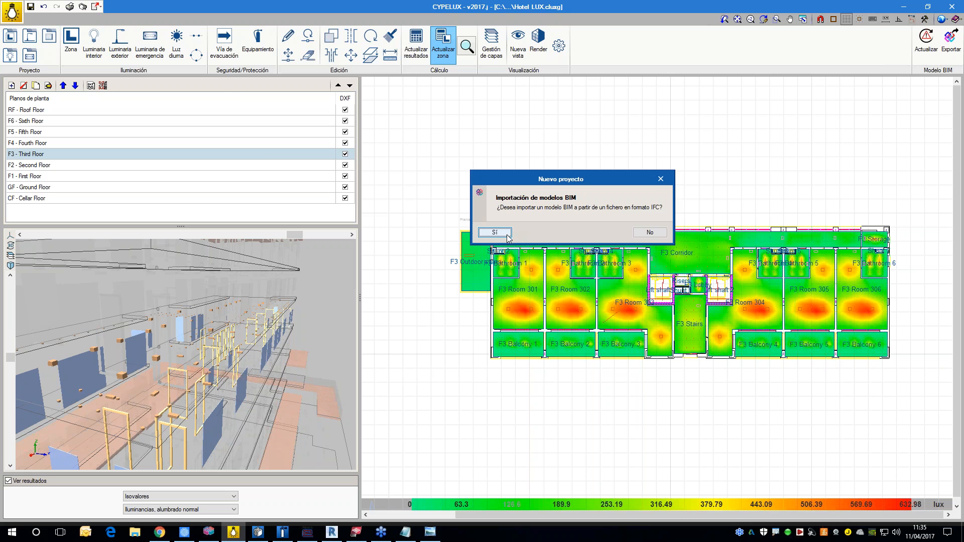
pyautogui.click(506, 235)
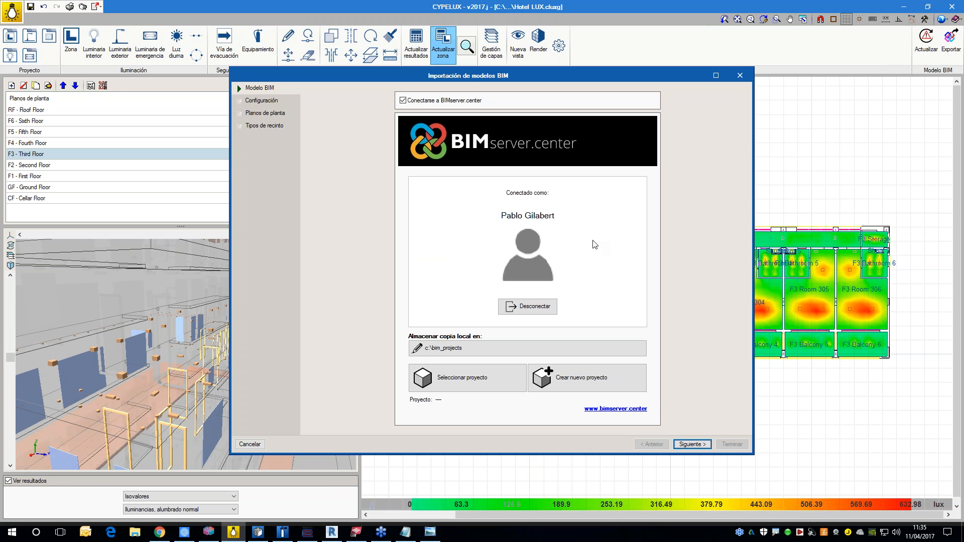
pyautogui.click(493, 378)
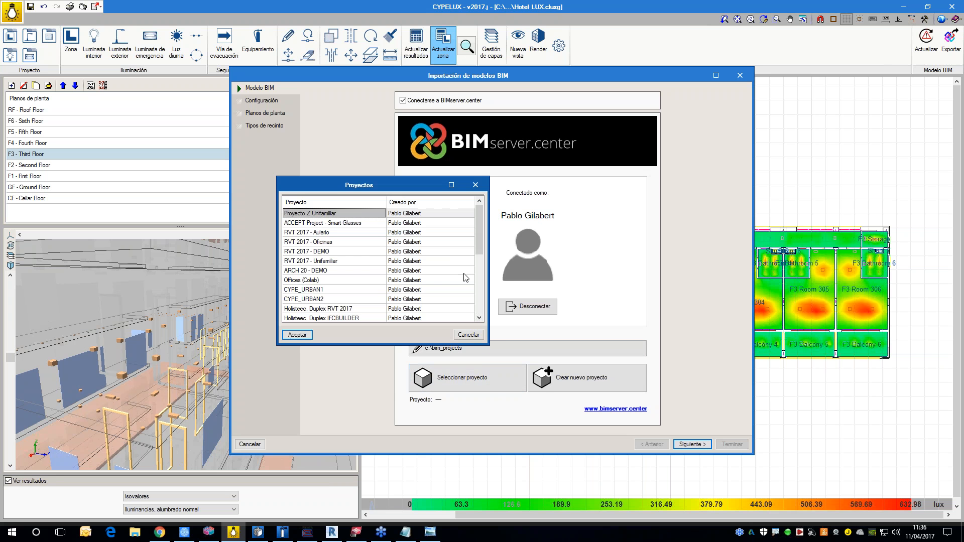
pyautogui.moveTo(487, 347); pyautogui.dragTo(498, 400)
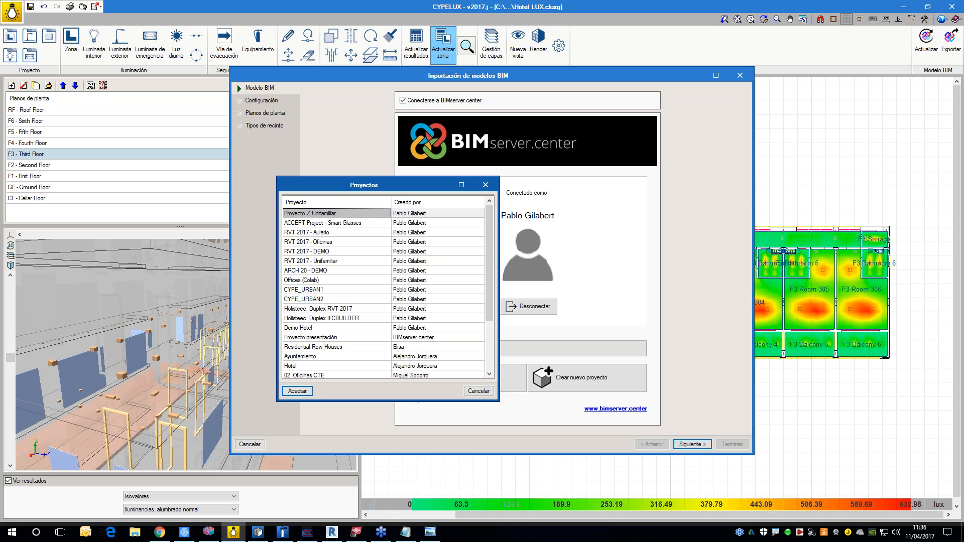
pyautogui.click(296, 329)
pyautogui.click(297, 391)
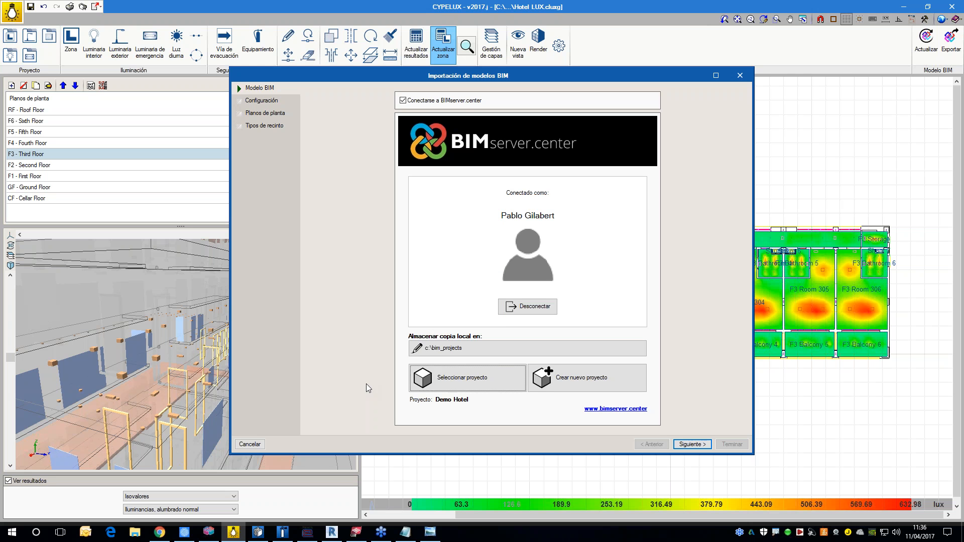
pyautogui.click(692, 445)
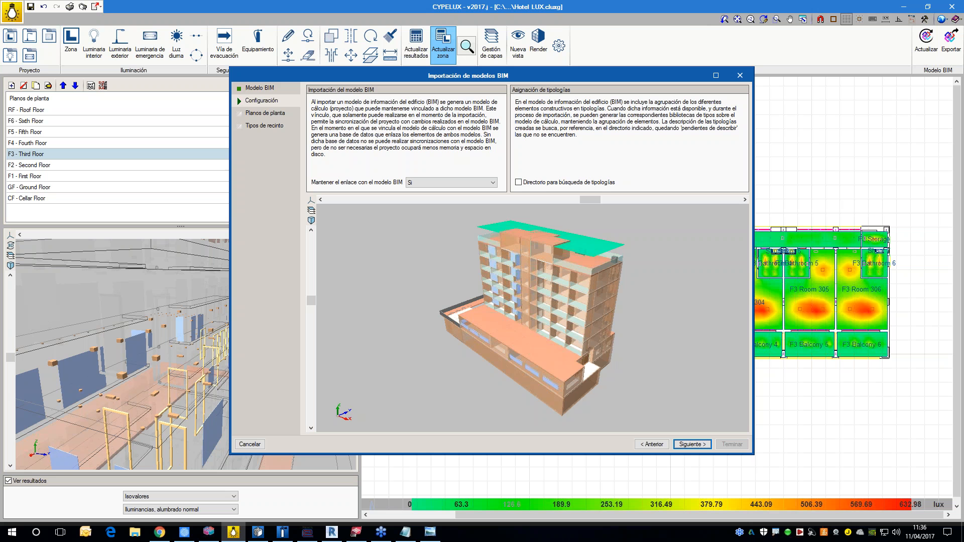
# Step: Inspect the hotel preview, enable the typology search directory, and set it to a folder within the desktop's Presentación BIMserver.center folder
pyautogui.moveTo(659, 348); pyautogui.dragTo(547, 335)
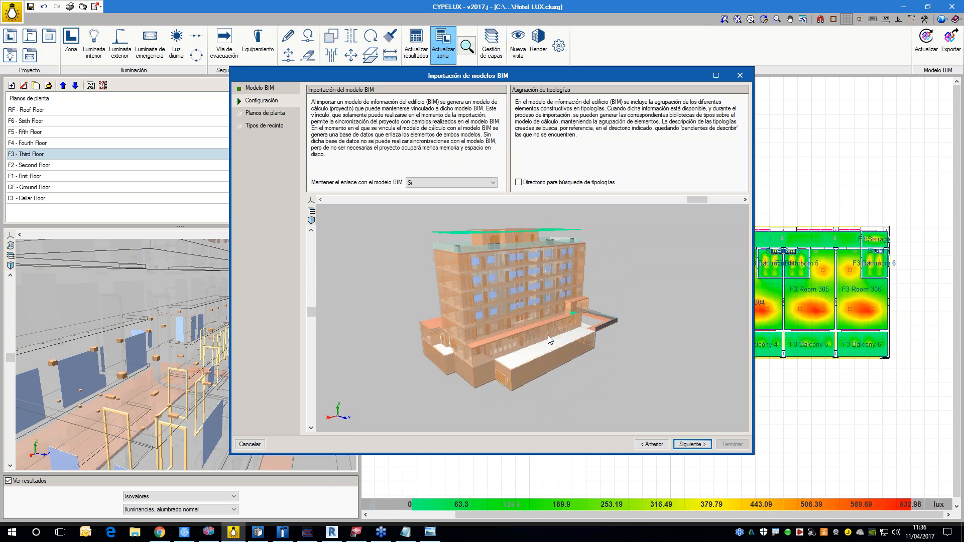
pyautogui.scroll(2, 547, 335)
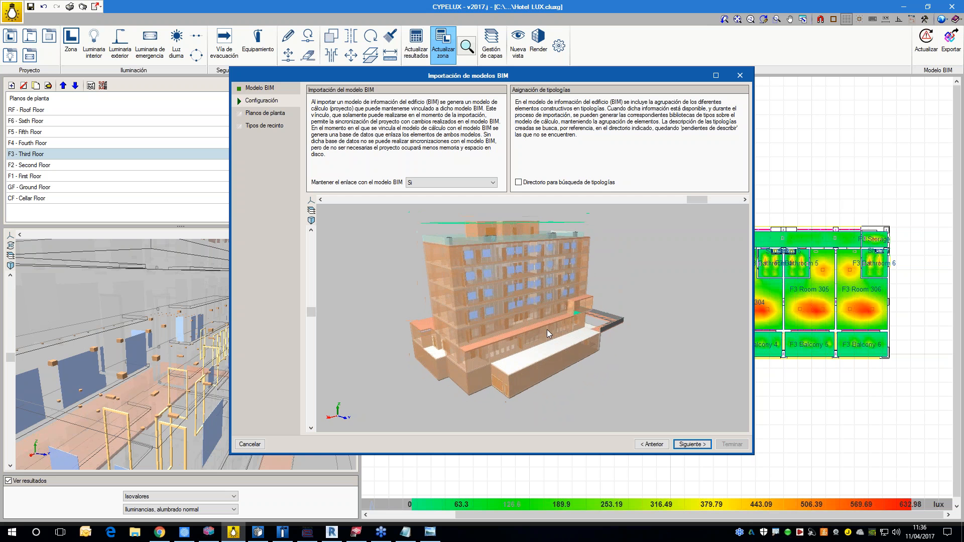
pyautogui.moveTo(546, 329); pyautogui.dragTo(561, 340)
pyautogui.scroll(1, 561, 341)
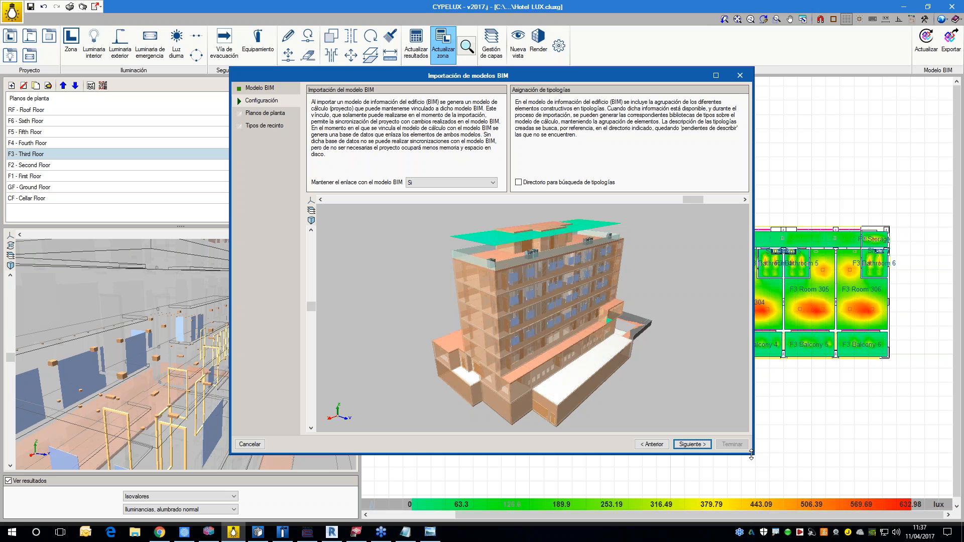
pyautogui.moveTo(756, 457); pyautogui.dragTo(781, 465)
pyautogui.moveTo(669, 381); pyautogui.dragTo(524, 221, button='middle')
pyautogui.click(531, 183)
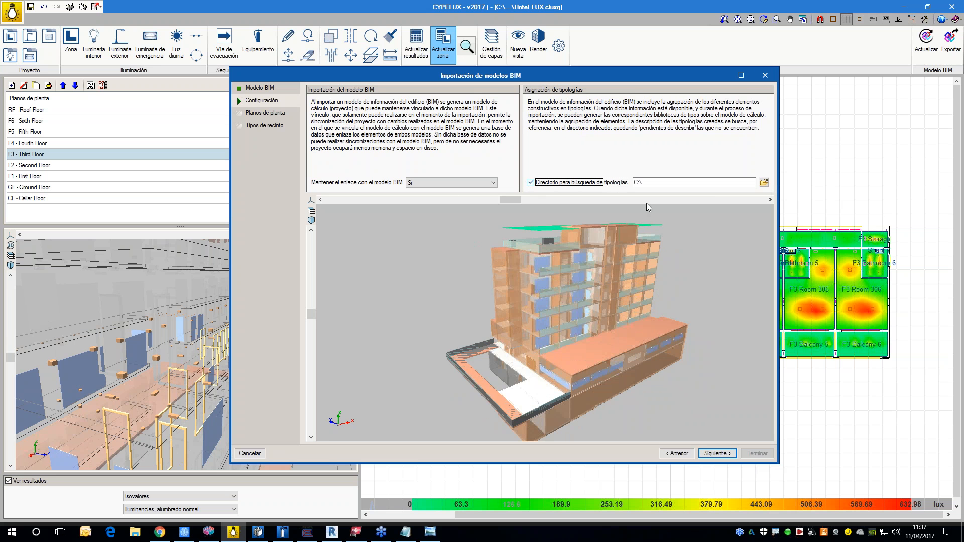
pyautogui.click(764, 181)
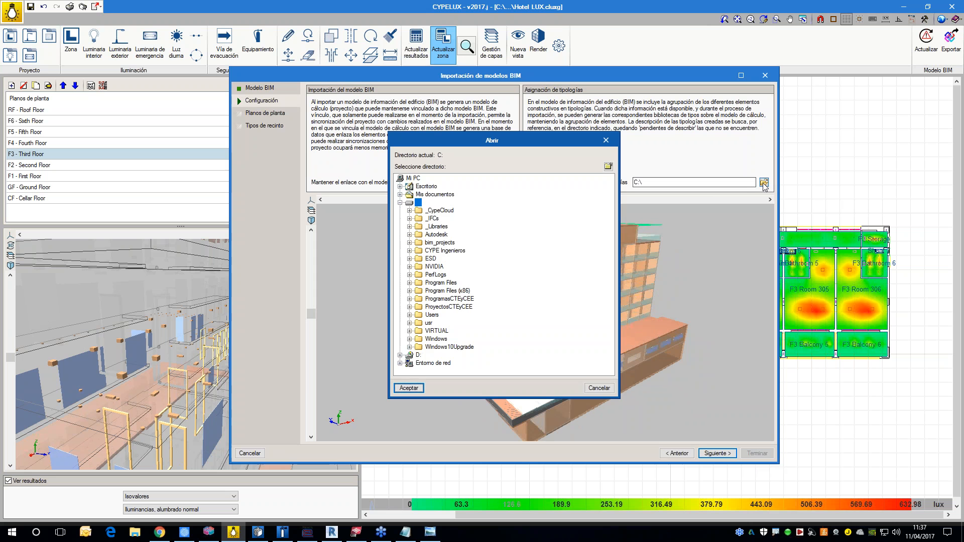
pyautogui.click(400, 187)
pyautogui.doubleClick(422, 204)
pyautogui.click(438, 221)
pyautogui.click(411, 387)
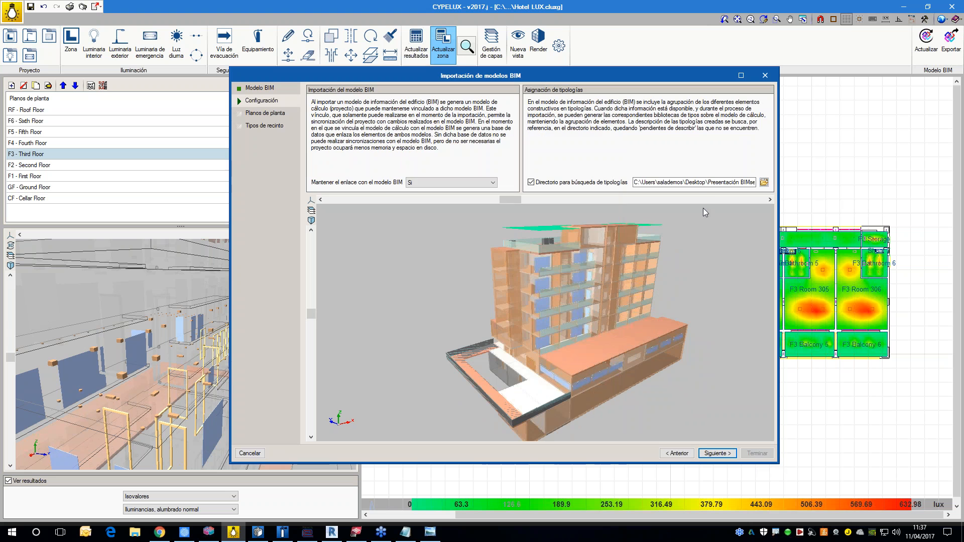
# Step: Keep all floor plans and room types selected for import and finish importing the BIM model
pyautogui.click(722, 455)
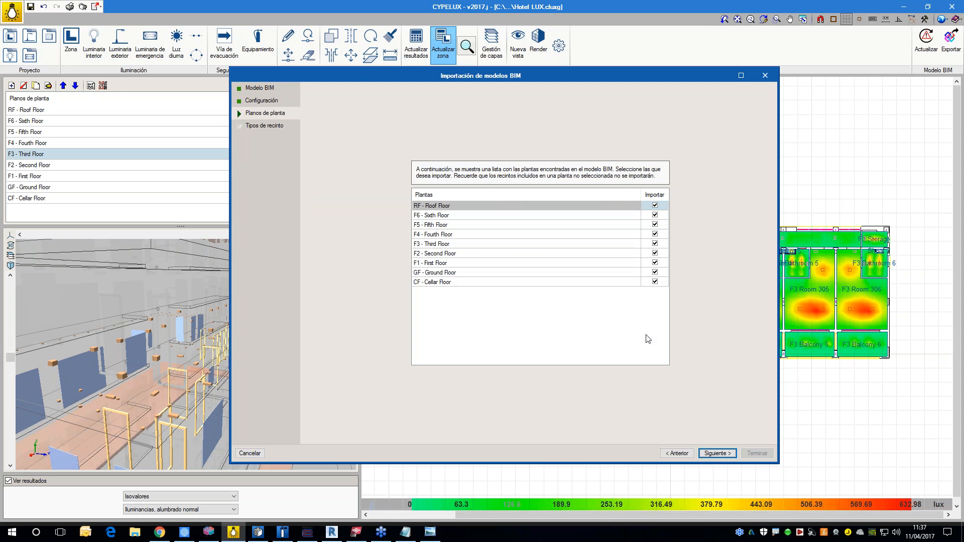
pyautogui.click(717, 453)
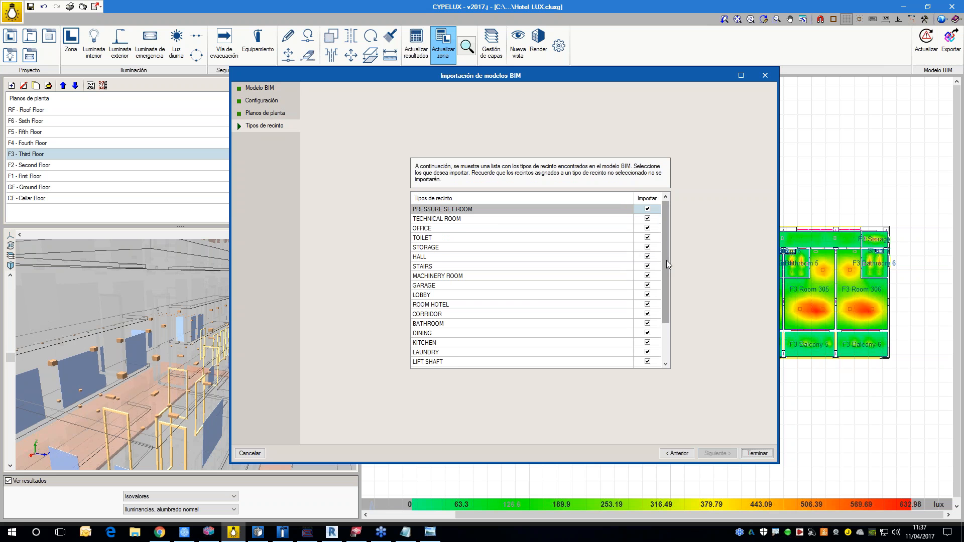
pyautogui.moveTo(666, 260); pyautogui.dragTo(665, 312)
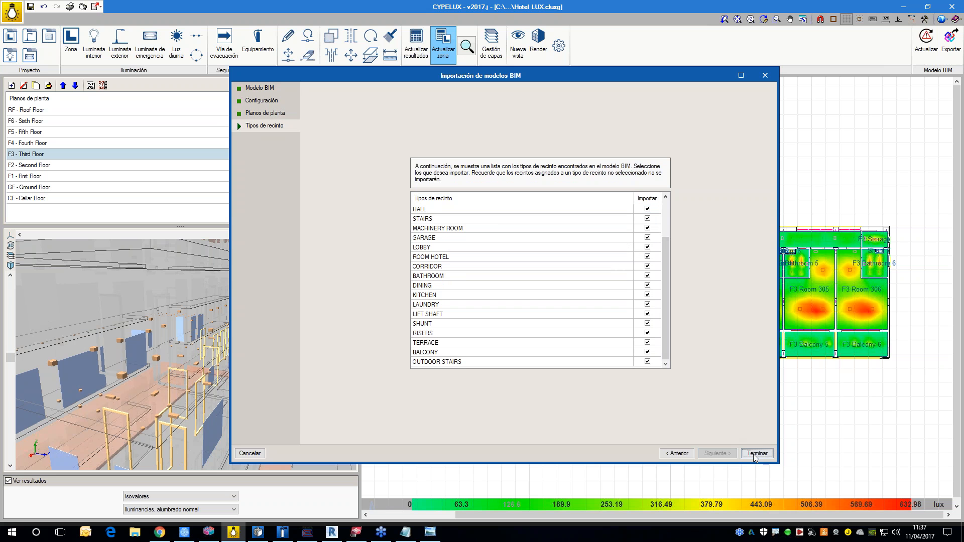
pyautogui.click(748, 451)
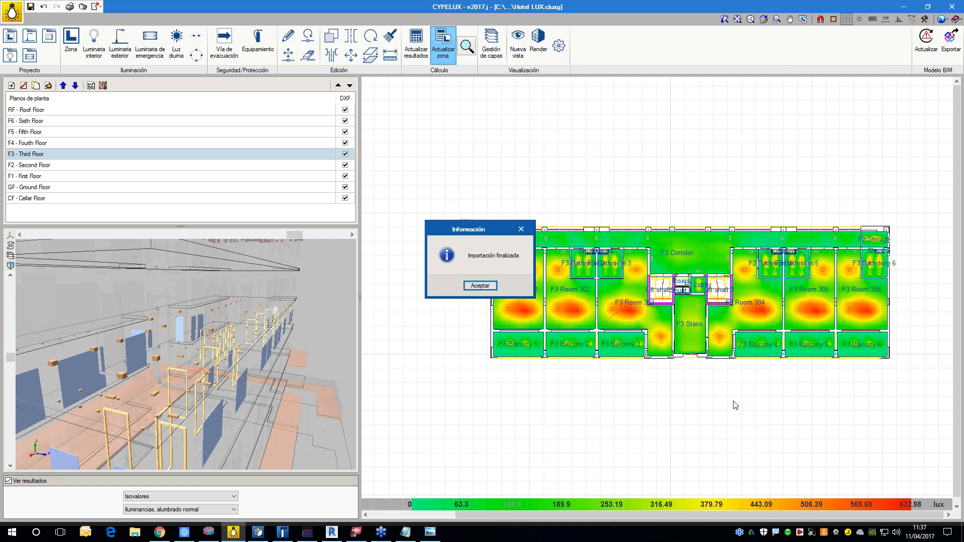
pyautogui.click(480, 285)
# Step: Enlarge the 3D preview pane and turn on the visibility of the walls (Muros) in the building model
pyautogui.click(159, 532)
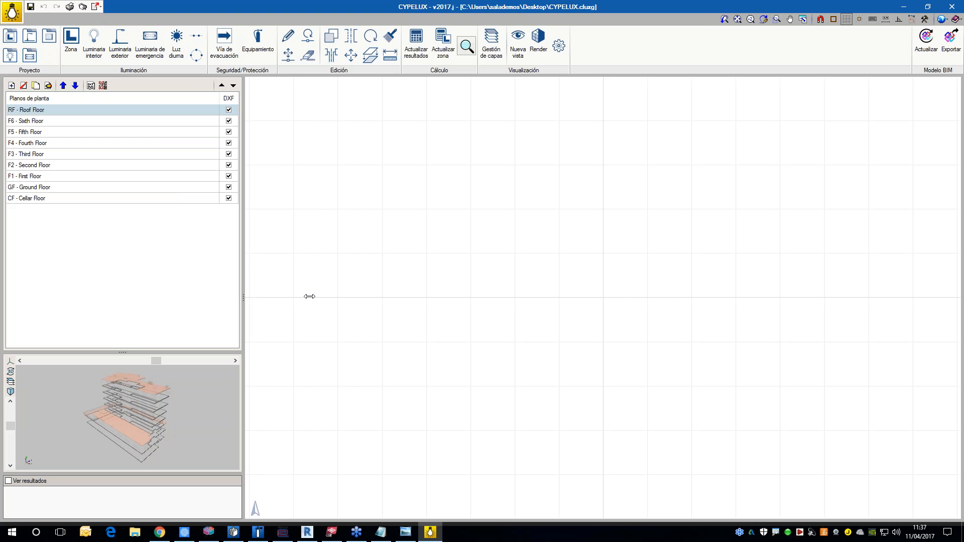
pyautogui.moveTo(257, 296); pyautogui.dragTo(327, 296)
pyautogui.moveTo(164, 351); pyautogui.dragTo(169, 248)
pyautogui.moveTo(230, 364); pyautogui.dragTo(38, 281)
pyautogui.click(11, 277)
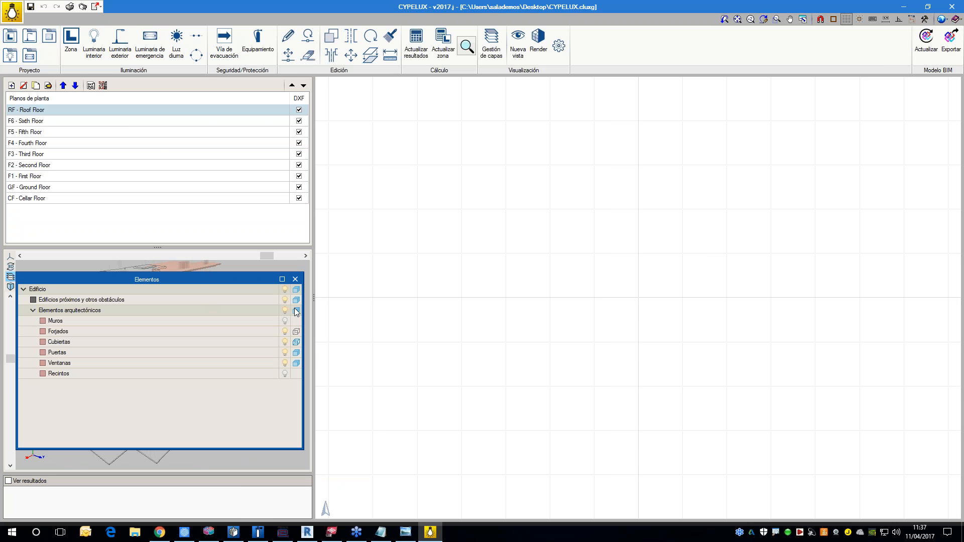
pyautogui.click(285, 320)
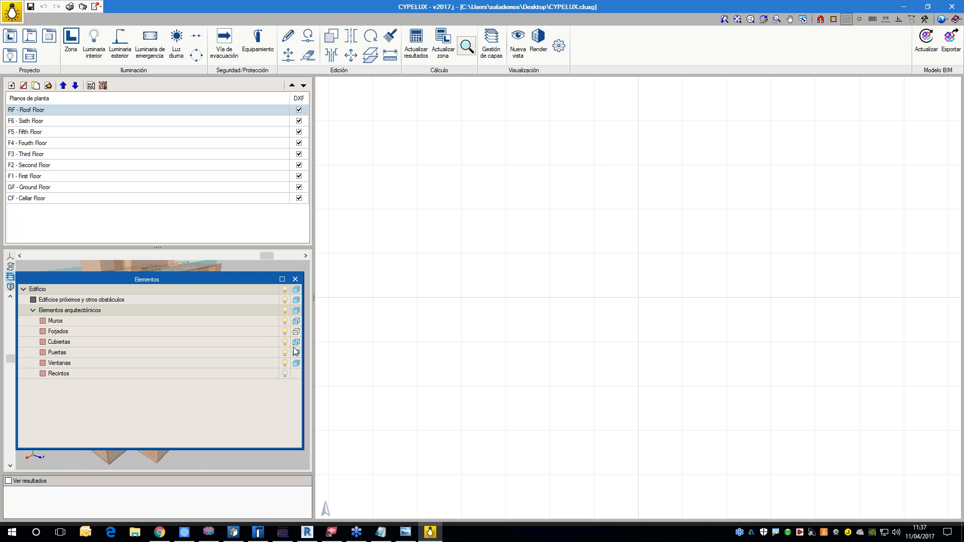
pyautogui.click(295, 279)
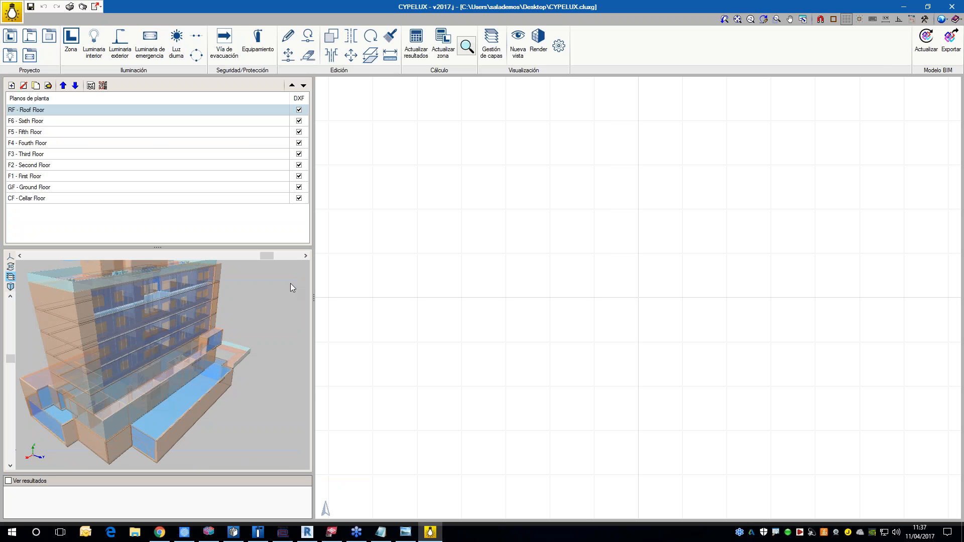
pyautogui.moveTo(211, 352)
pyautogui.mouseDown()
pyautogui.moveTo(270, 342)
pyautogui.moveTo(215, 357)
pyautogui.mouseUp()
# Step: Examine the imported zones on the sixth, fifth and fourth floor plans
pyautogui.click(50, 122)
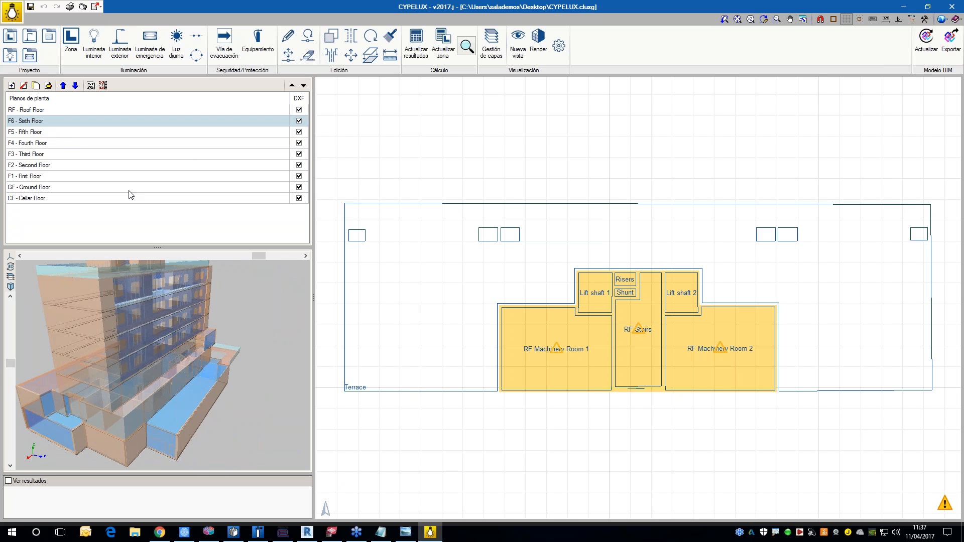
pyautogui.click(45, 132)
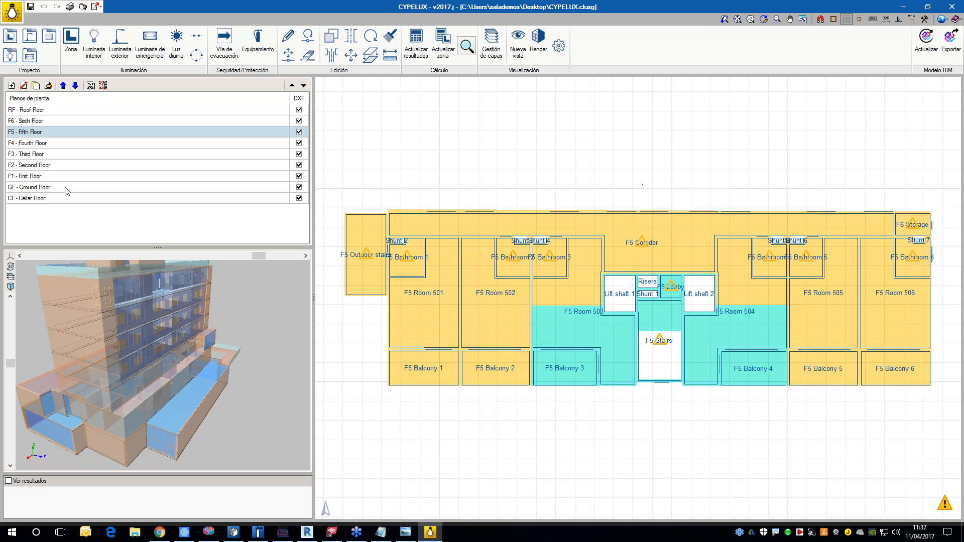
pyautogui.click(40, 144)
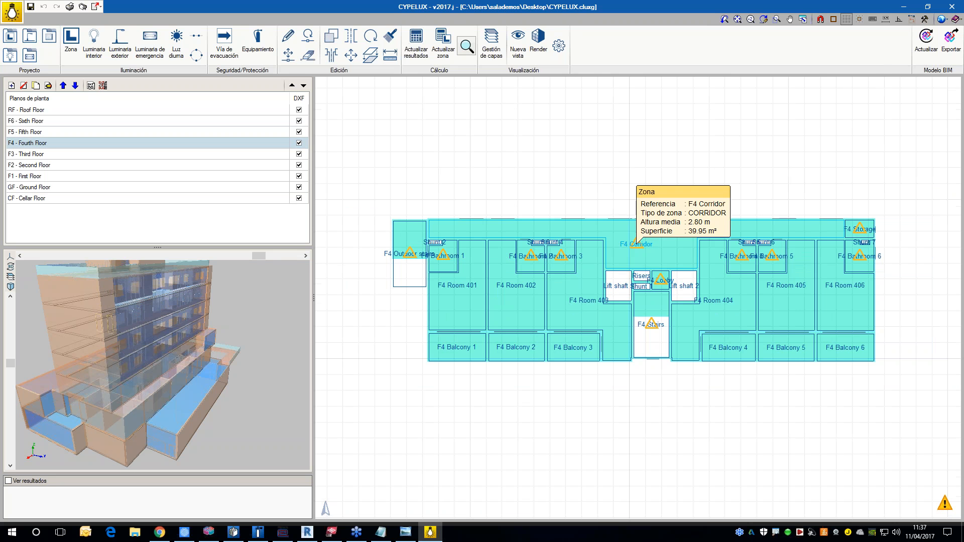
pyautogui.moveTo(592, 244); pyautogui.dragTo(583, 261, button='middle')
pyautogui.scroll(1, 583, 262)
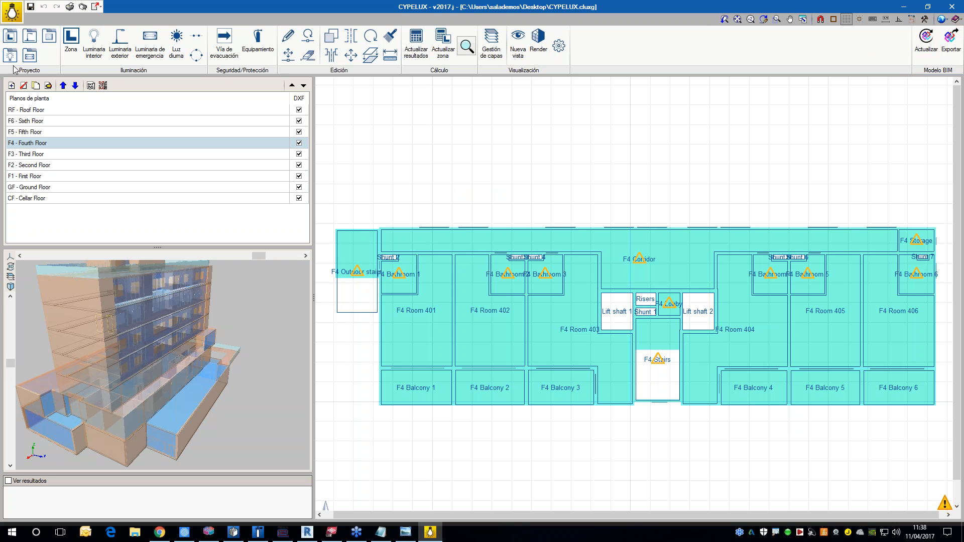
# Step: Open the enlarged list of zone types and review the OFFICE type's description and calculation parameters without changing them
pyautogui.click(11, 37)
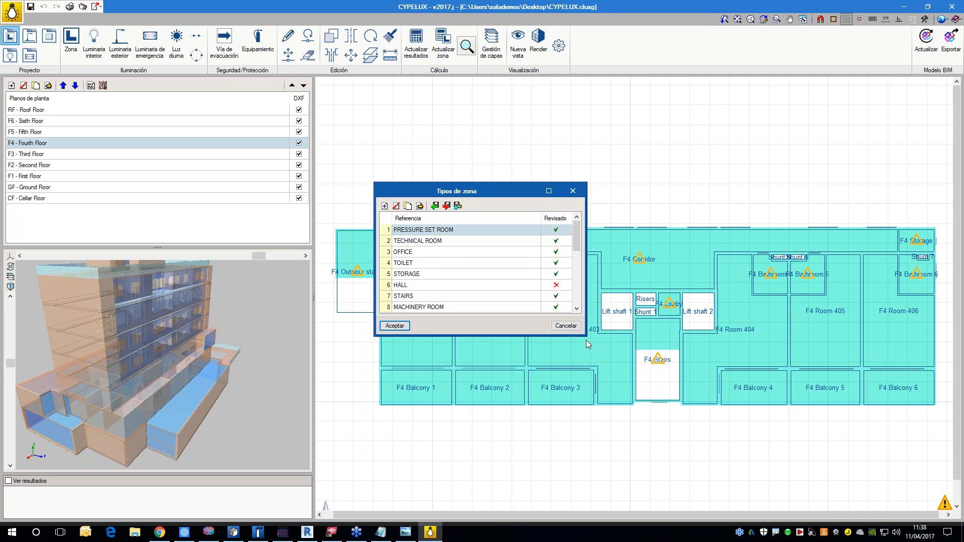
pyautogui.moveTo(586, 337); pyautogui.dragTo(713, 499)
pyautogui.moveTo(573, 191); pyautogui.dragTo(596, 138)
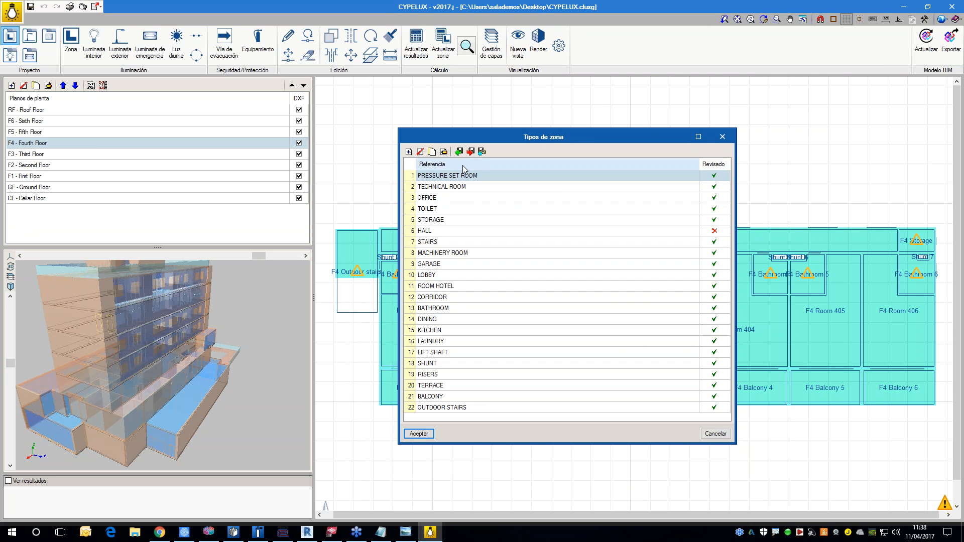
pyautogui.click(436, 198)
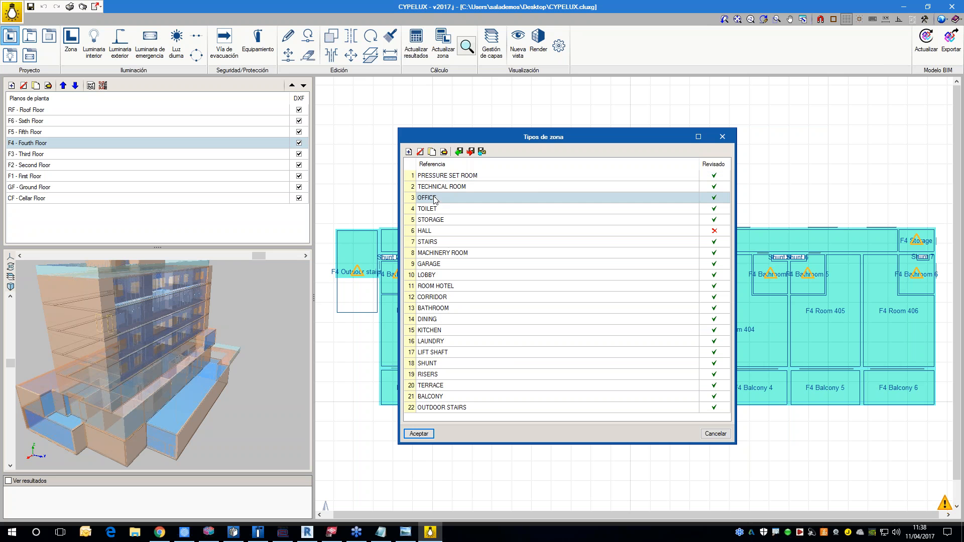
pyautogui.click(445, 152)
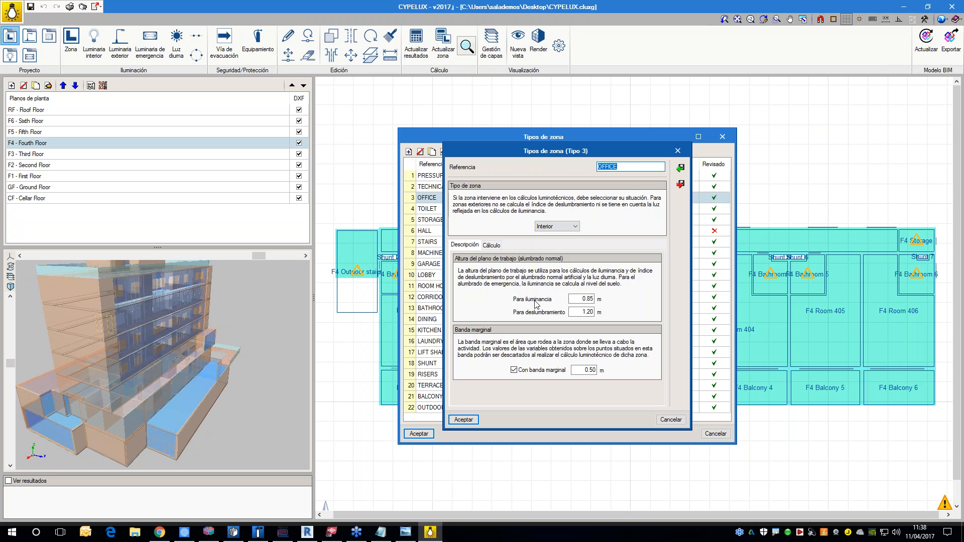
pyautogui.click(496, 245)
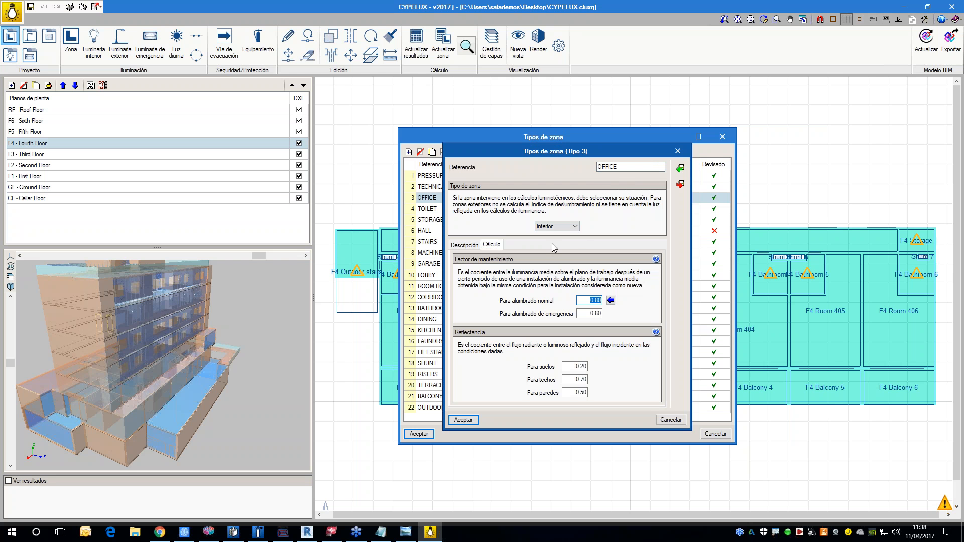
pyautogui.click(677, 150)
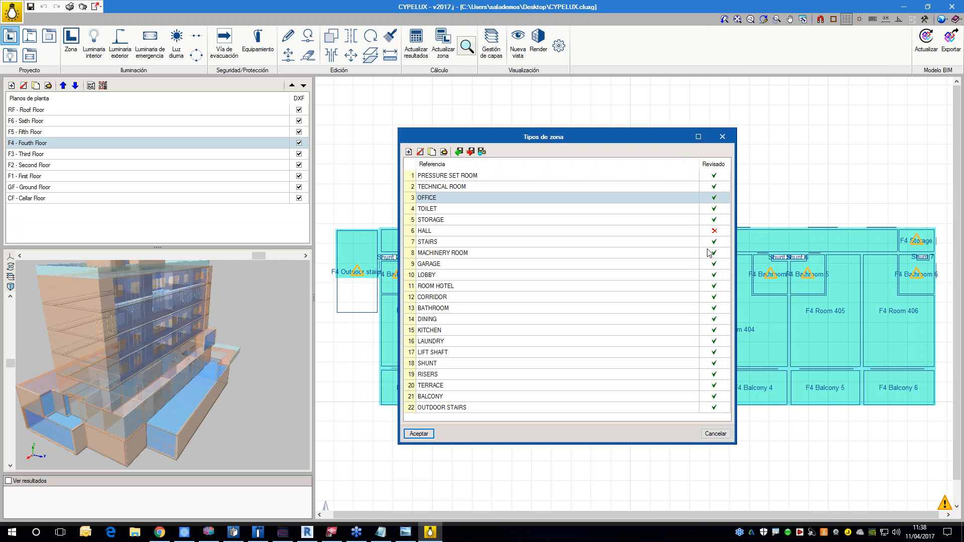
# Step: Edit the HALL zone type and examine the reference tables for its maintenance factor and reflectance
pyautogui.click(444, 231)
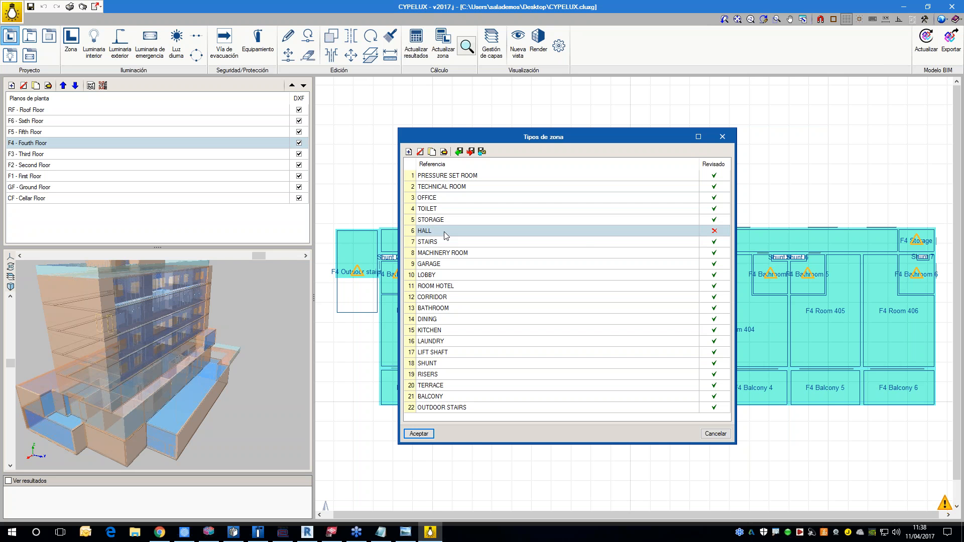
pyautogui.click(445, 153)
pyautogui.click(494, 249)
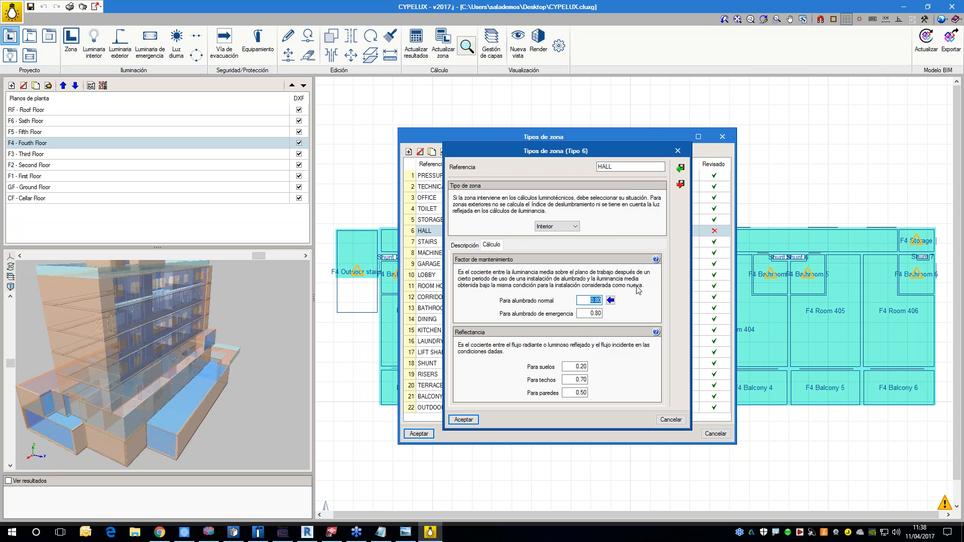
pyautogui.click(656, 259)
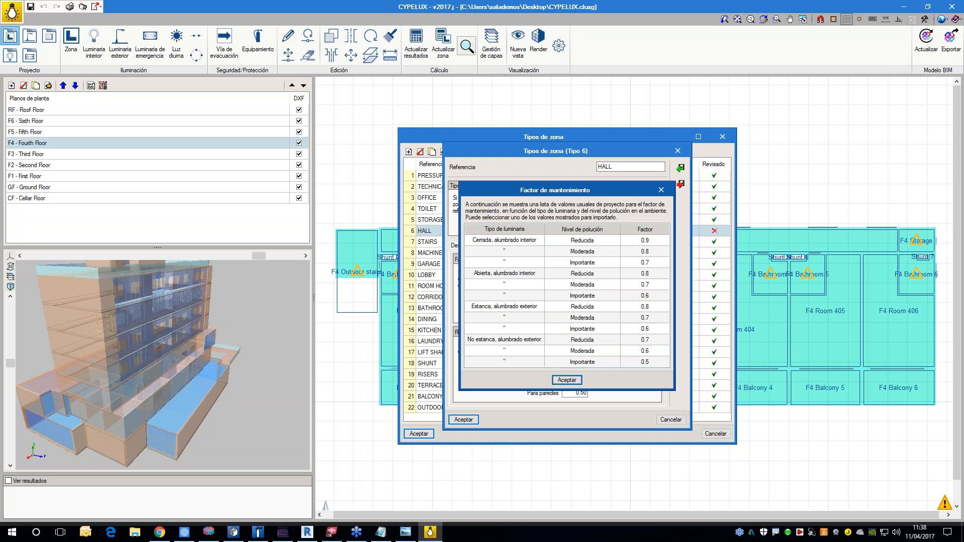
pyautogui.click(660, 190)
pyautogui.click(655, 332)
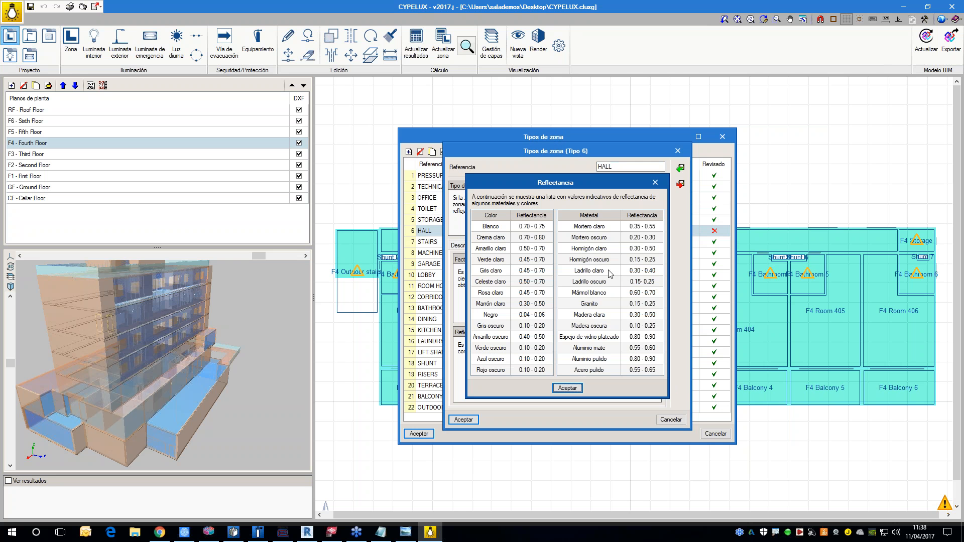
pyautogui.click(655, 183)
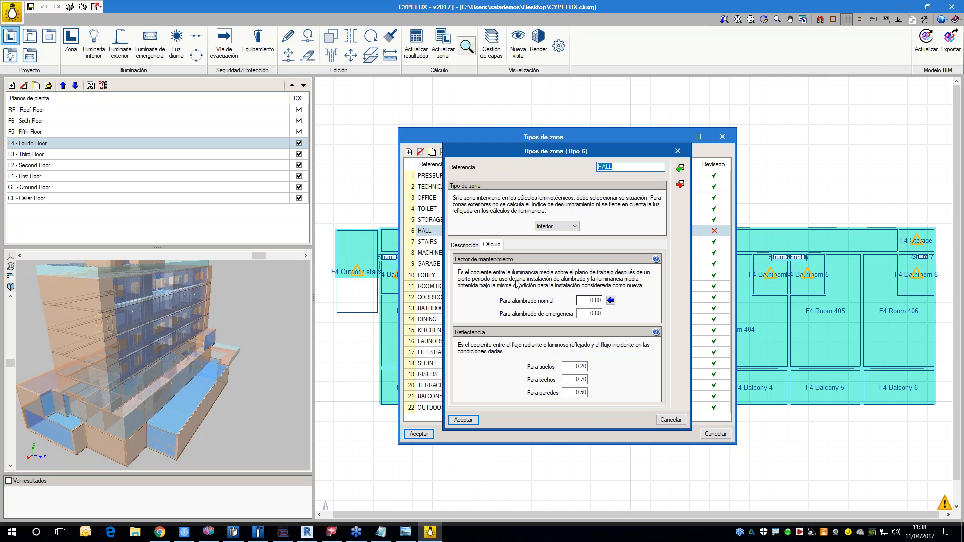
# Step: View the CIE 97:2005 maintenance factor calculation without applying it, and accept the HALL zone type with its existing parameters
pyautogui.click(610, 301)
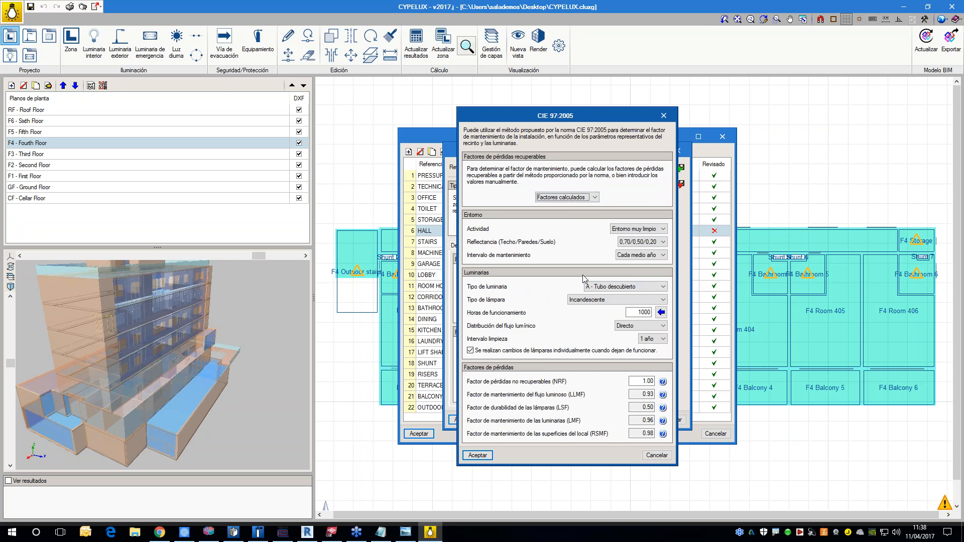
pyautogui.click(656, 455)
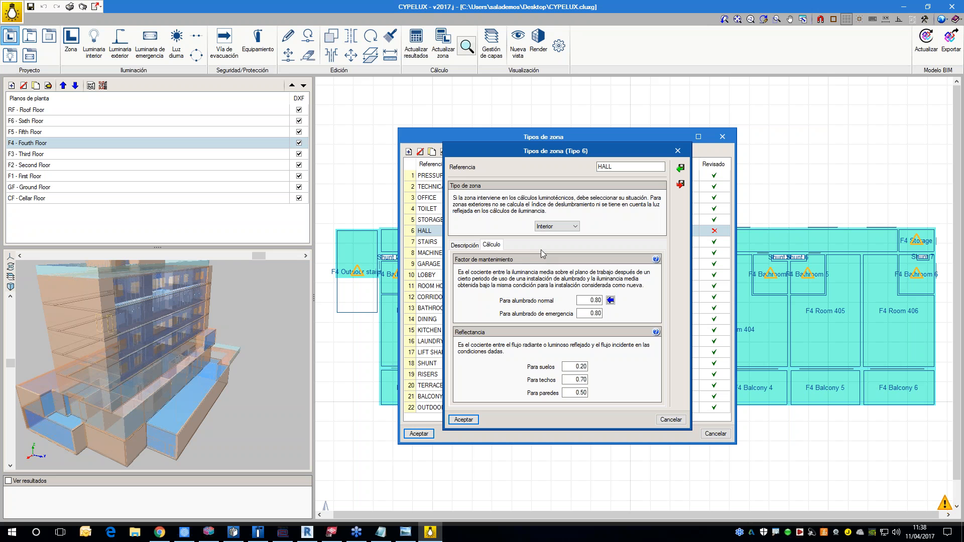
pyautogui.click(464, 420)
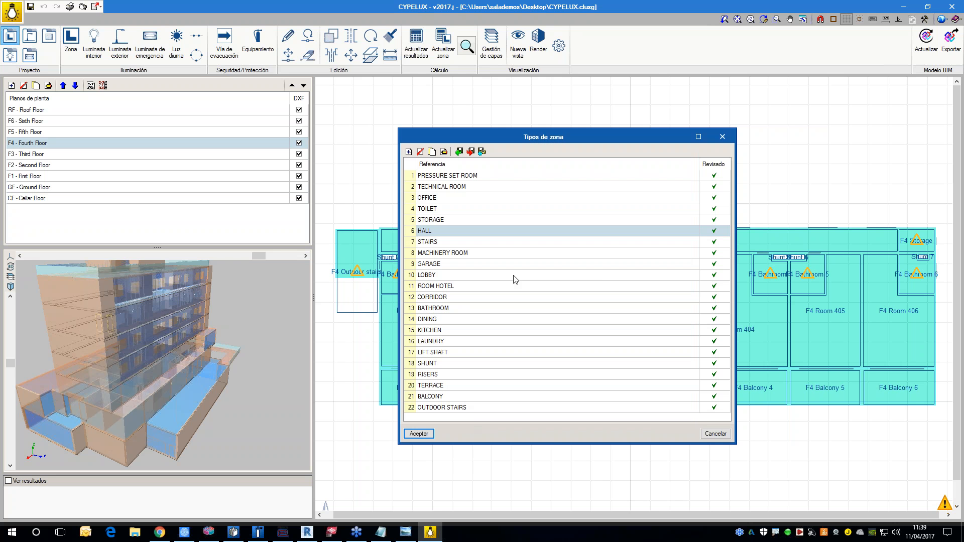
pyautogui.click(426, 437)
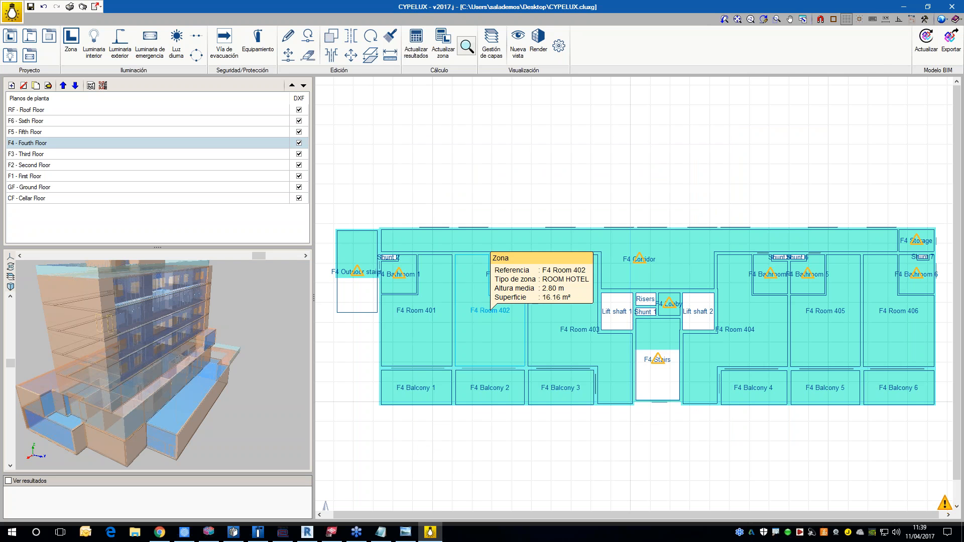
# Step: Review the "Ventana oscilobatiente (340.00 x 102.00) cm" glazed opening type and accept its existing transmission and refraction properties
pyautogui.click(48, 37)
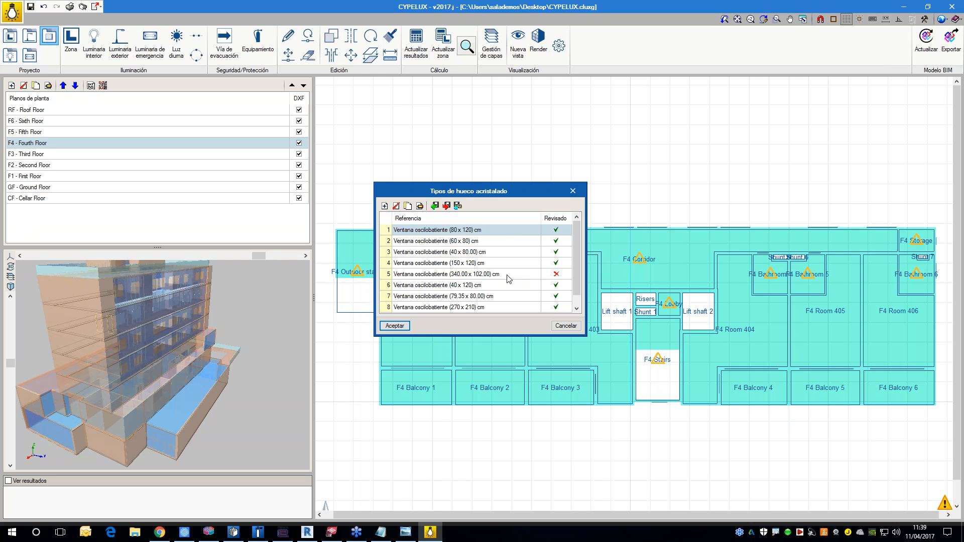
pyautogui.click(444, 276)
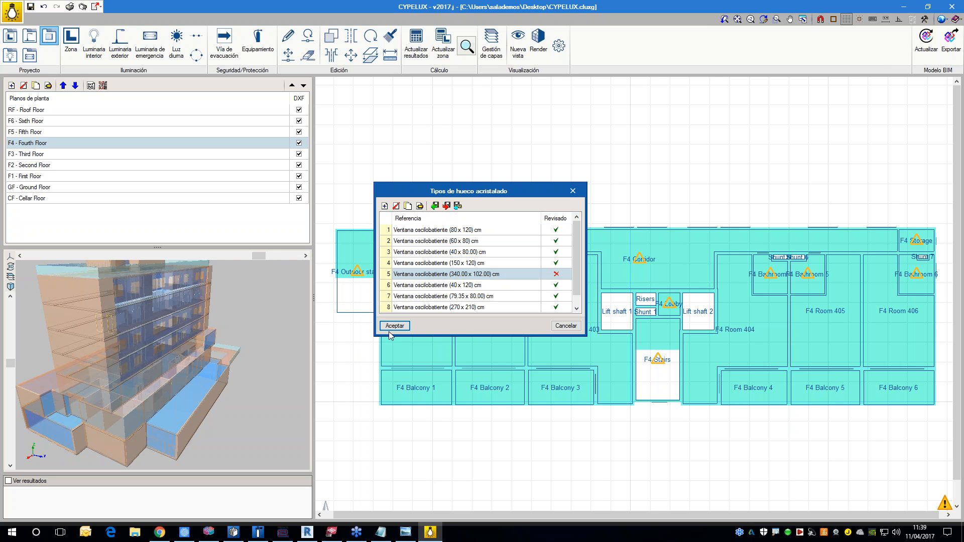
pyautogui.click(420, 207)
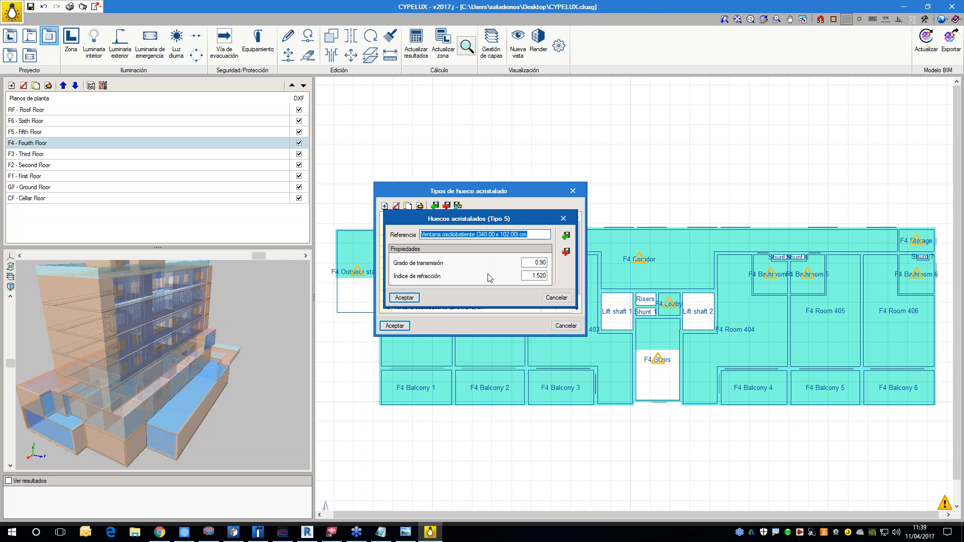
pyautogui.click(404, 298)
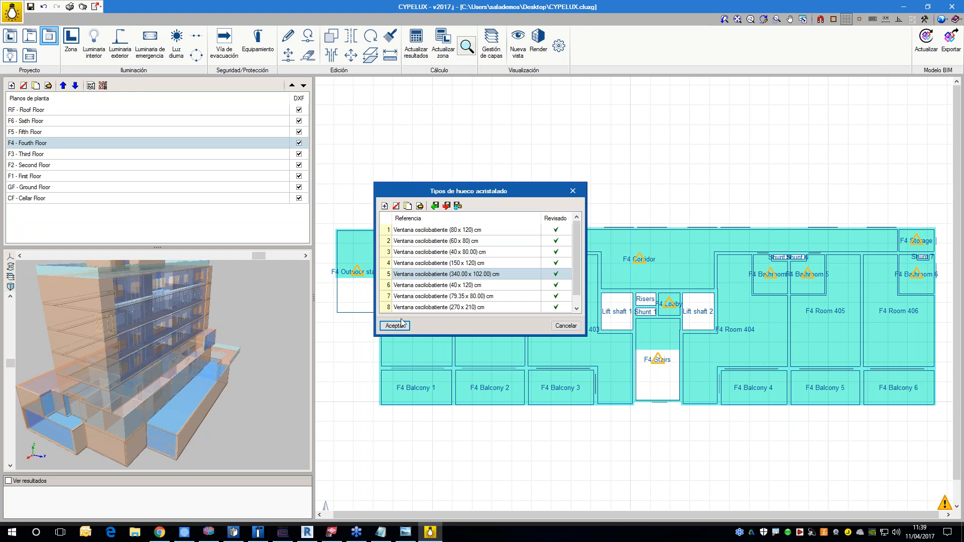
pyautogui.click(396, 326)
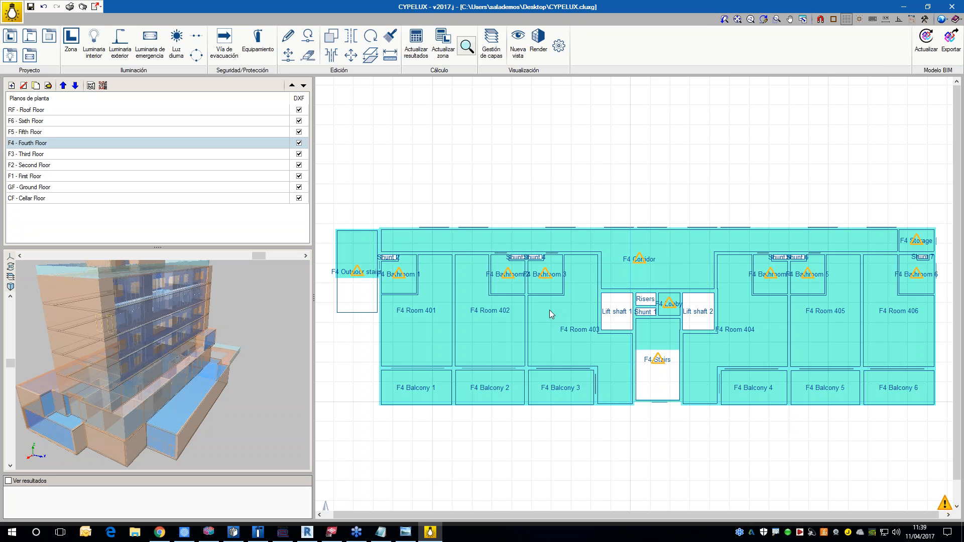
# Step: On the third floor plan, set the height for a new interior luminaire to 2.5 m
pyautogui.scroll(-1, 609, 321)
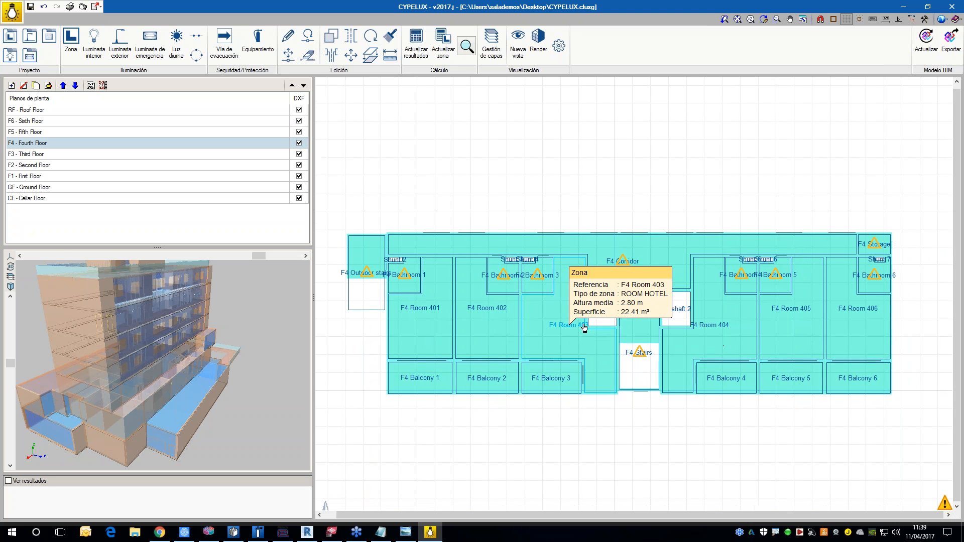
pyautogui.click(37, 154)
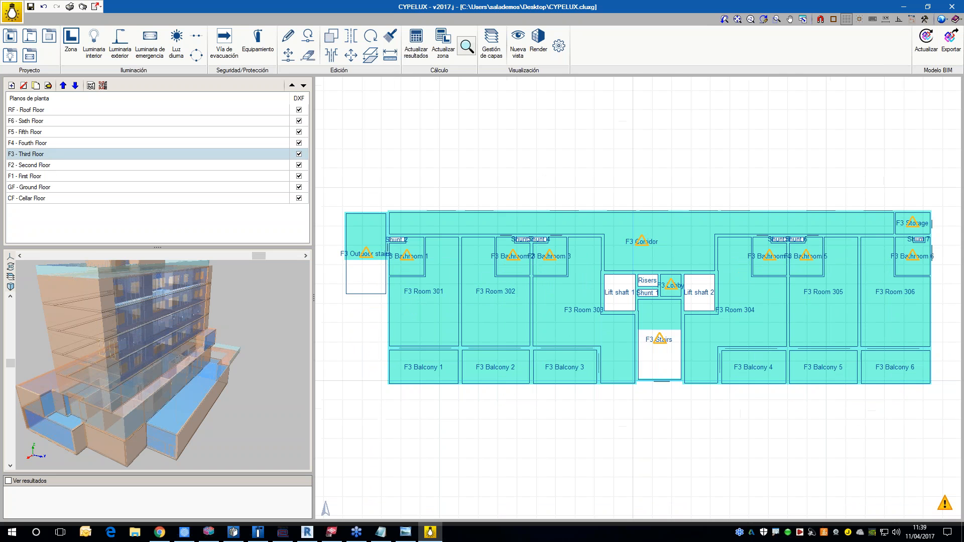
pyautogui.click(93, 43)
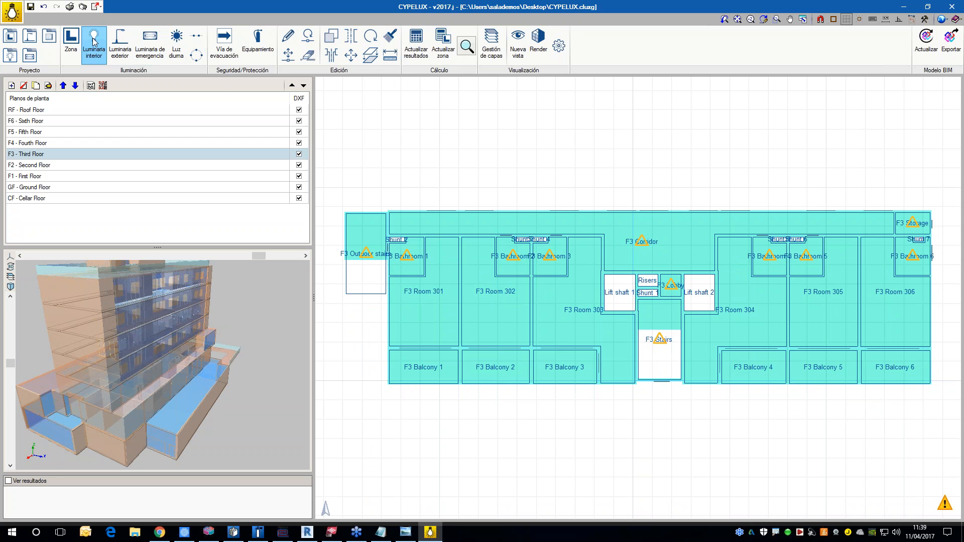
pyautogui.moveTo(504, 265); pyautogui.dragTo(528, 266)
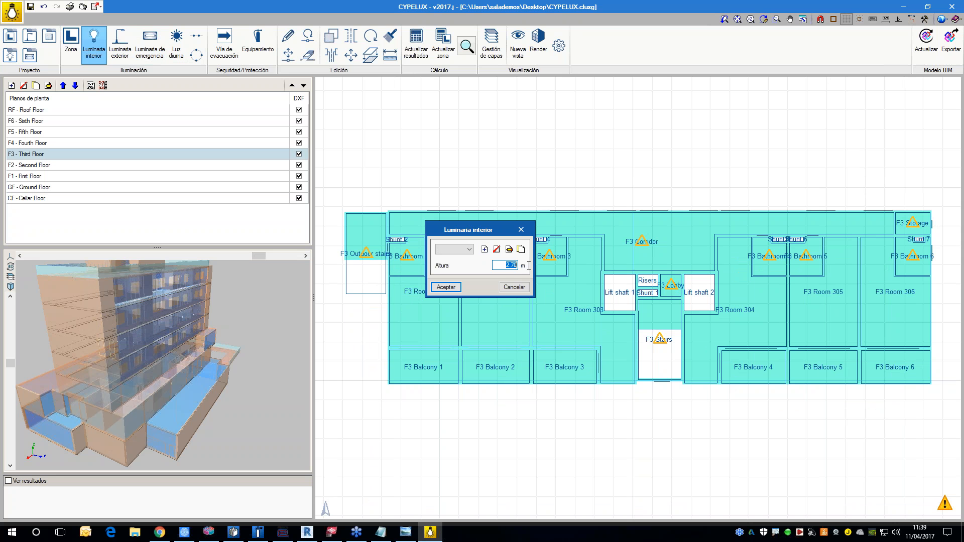
pyautogui.write('2.5')
# Step: Create a recessed (Empotrada) interior luminaire type with three 18 W fluorescent lamps from the predefined models and accept it for placement
pyautogui.click(484, 250)
pyautogui.click(605, 138)
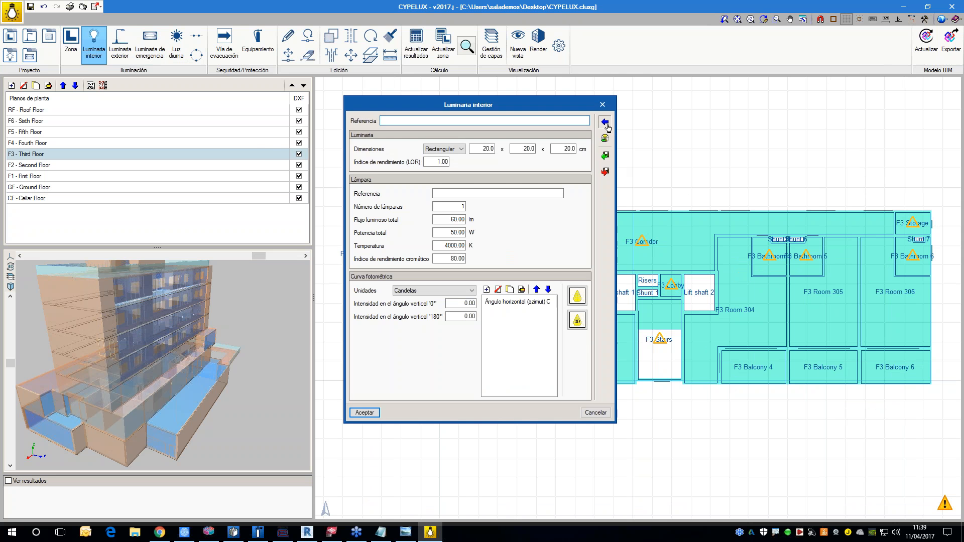
pyautogui.click(304, 176)
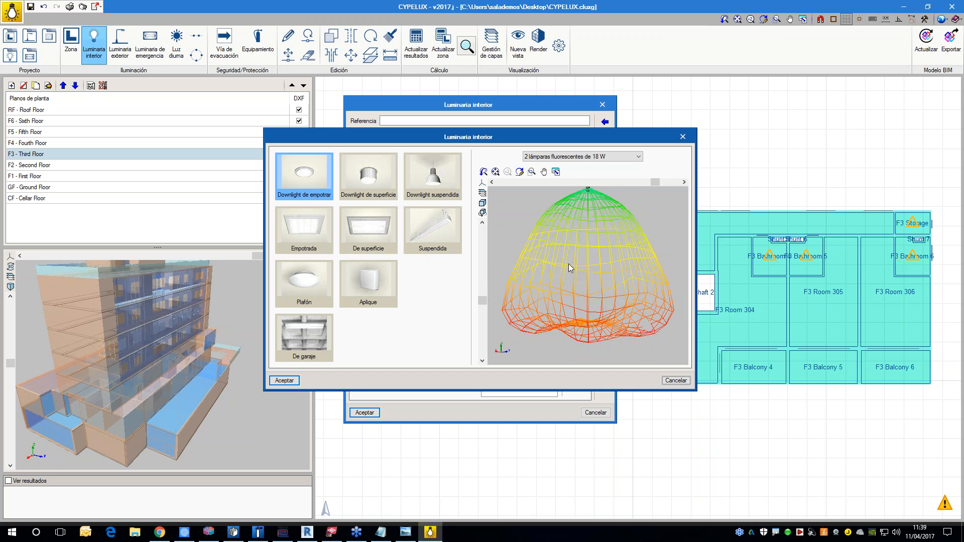
pyautogui.click(316, 240)
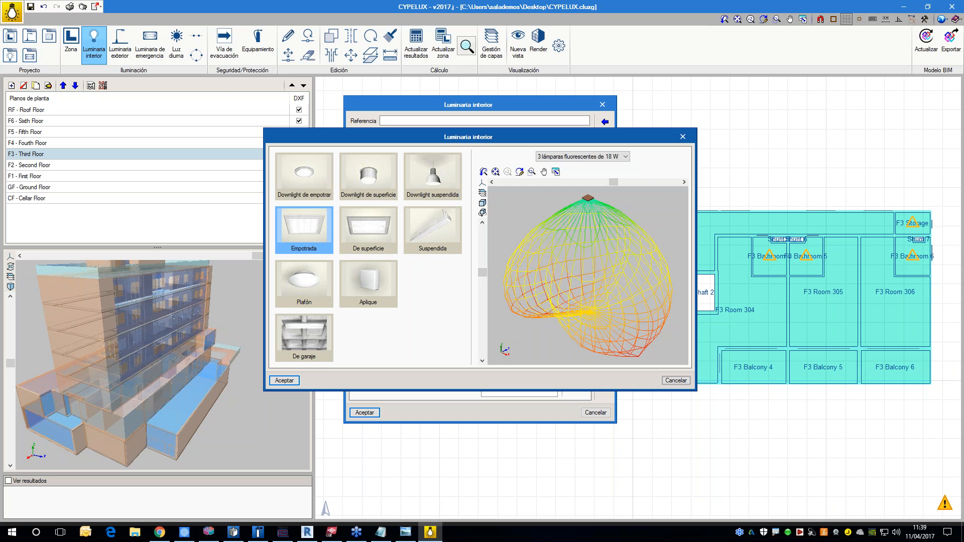
pyautogui.click(284, 381)
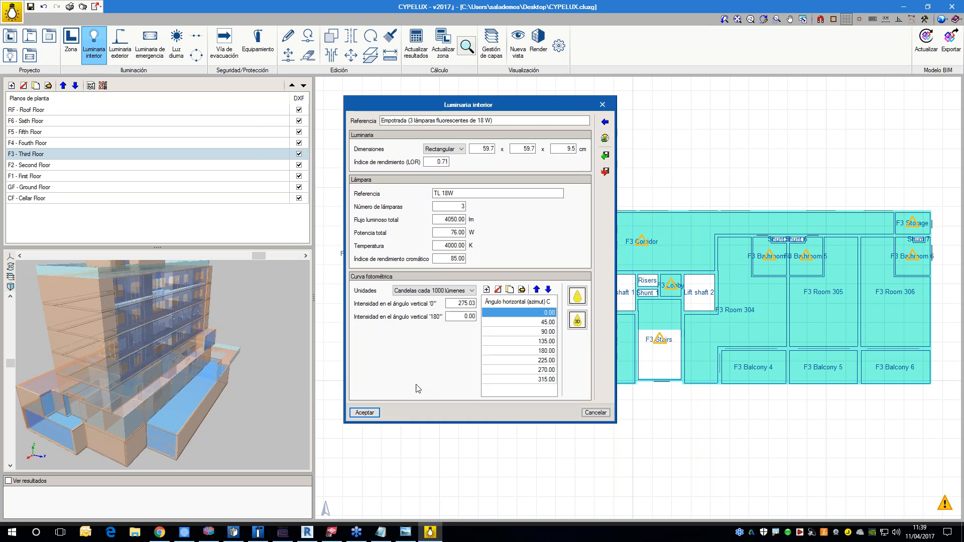
pyautogui.click(364, 412)
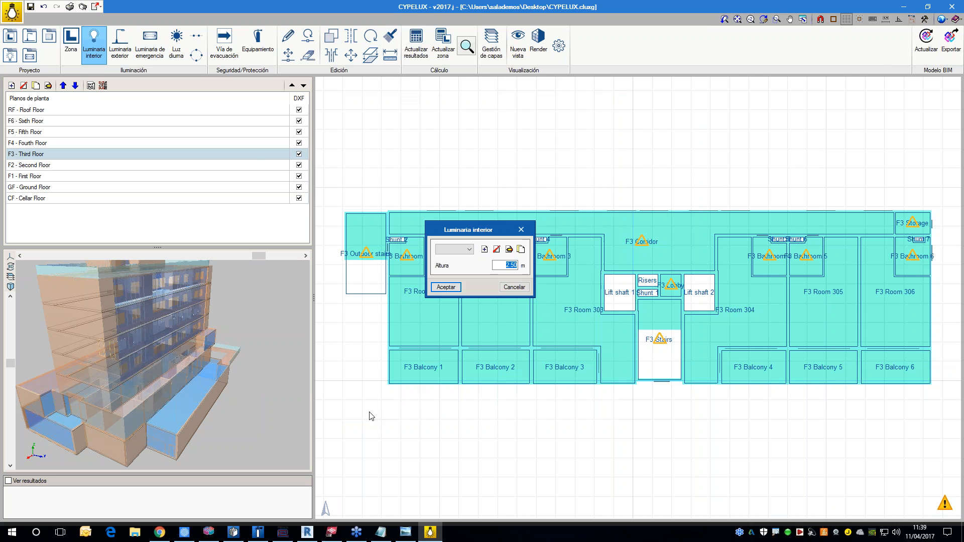
pyautogui.click(446, 287)
# Step: Place one recessed luminaire near the middle of each third floor hotel room, from Room 301 to Room 306
pyautogui.click(425, 300)
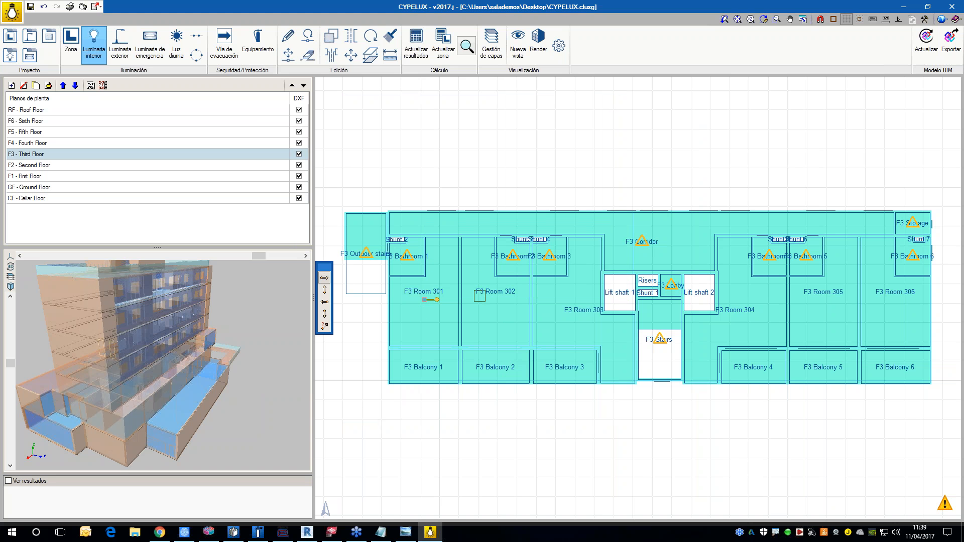
pyautogui.click(497, 302)
pyautogui.click(571, 302)
pyautogui.click(752, 302)
pyautogui.click(826, 304)
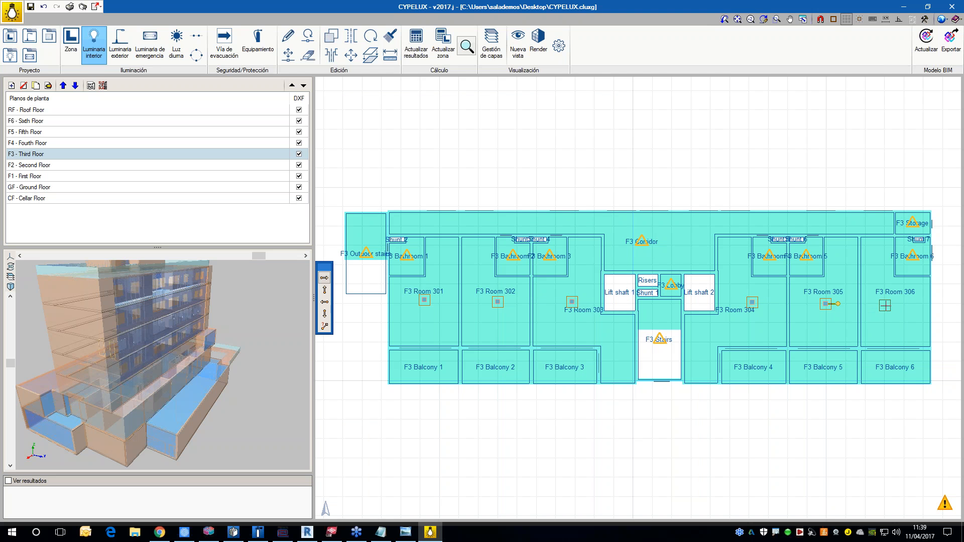
pyautogui.click(891, 306)
pyautogui.scroll(3, 342, 284)
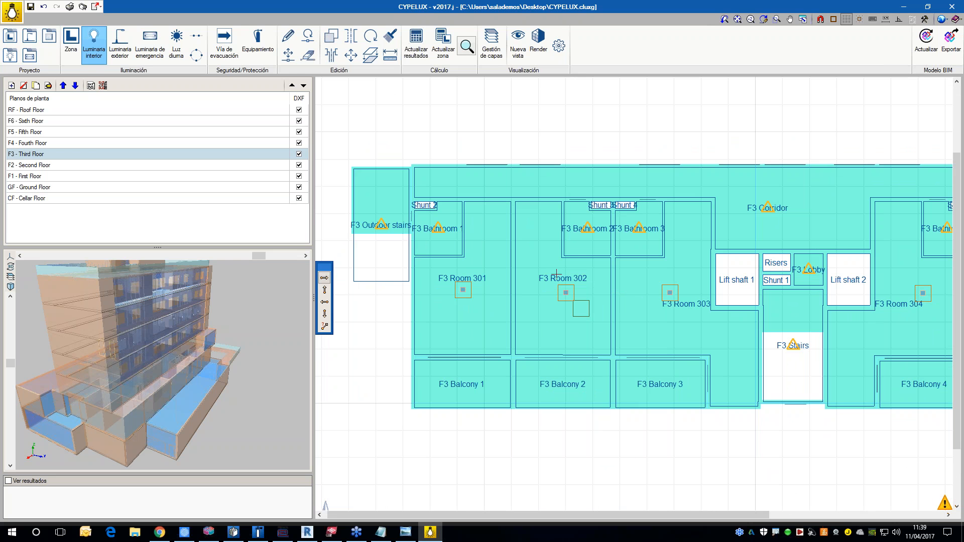
pyautogui.click(503, 137)
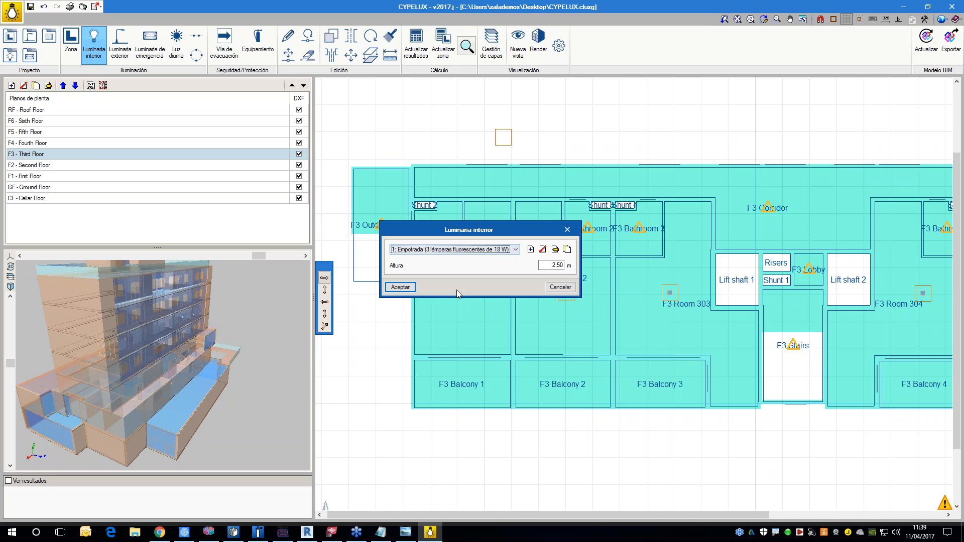
pyautogui.press('Return')
pyautogui.scroll(-2, 433, 265)
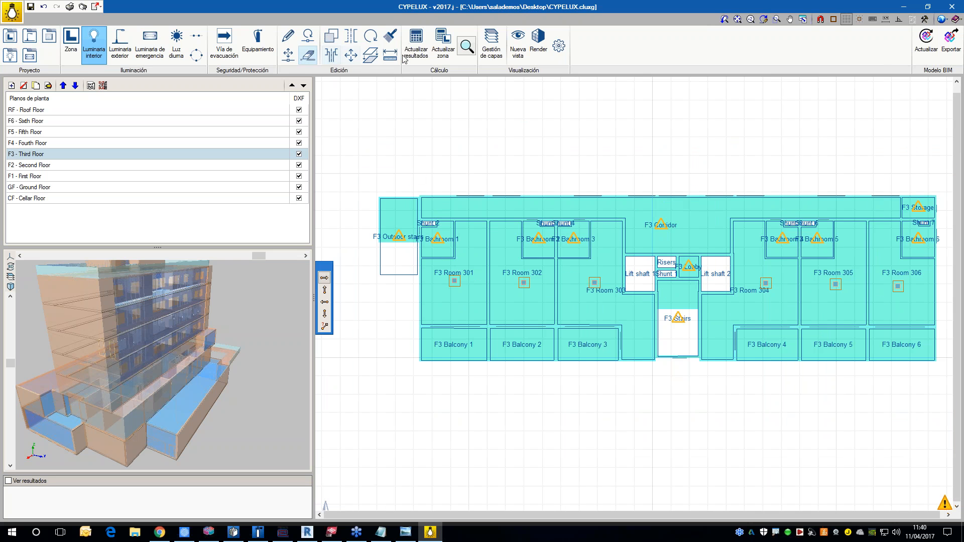
# Step: Update the lighting calculation results and display them on the third floor plan as isovalues of normal lighting illuminance
pyautogui.click(415, 47)
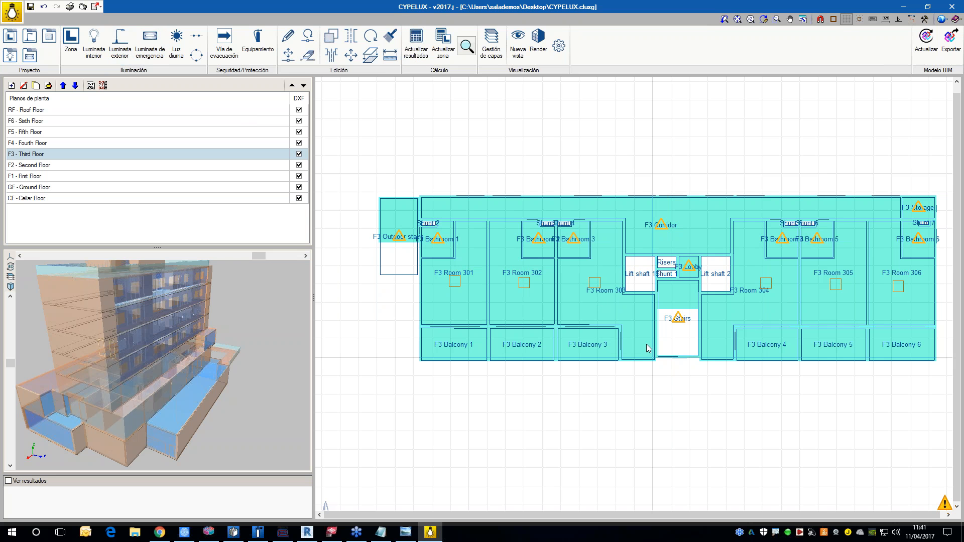
pyautogui.click(9, 481)
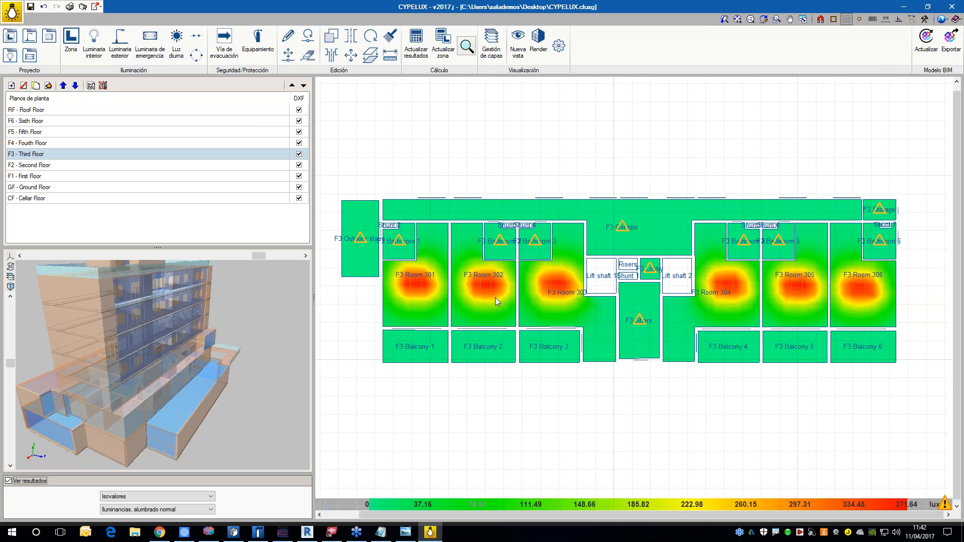
pyautogui.moveTo(513, 305)
# Step: View the UGR glare results for normal lighting on the third floor, and return to the normal lighting illuminance results
pyautogui.click(173, 509)
pyautogui.click(161, 525)
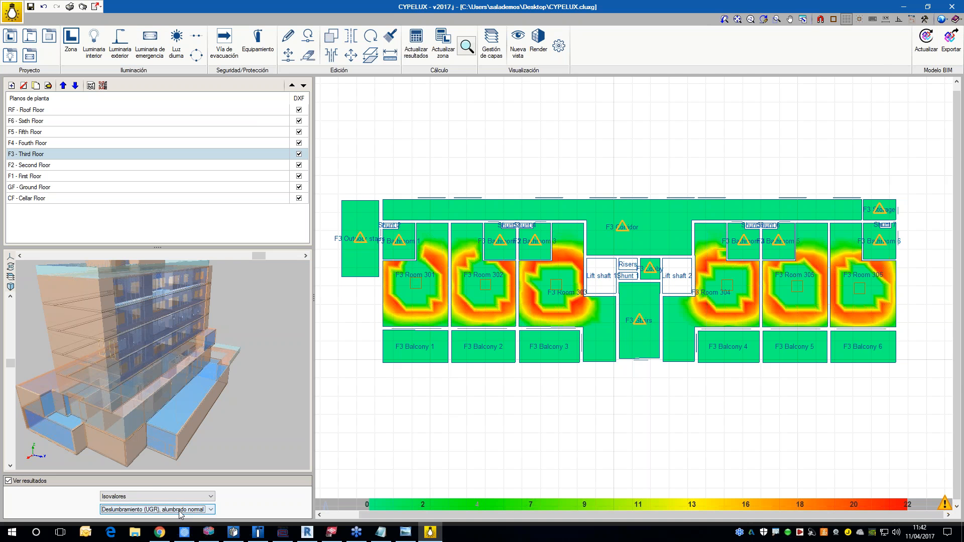
pyautogui.click(173, 510)
pyautogui.click(166, 533)
pyautogui.click(166, 512)
pyautogui.click(158, 519)
# Step: Display the third floor's normal lighting illuminance as numeric values (Numérico) and examine them room by room
pyautogui.click(151, 496)
pyautogui.click(145, 514)
pyautogui.click(193, 498)
pyautogui.click(175, 522)
pyautogui.scroll(2, 448, 292)
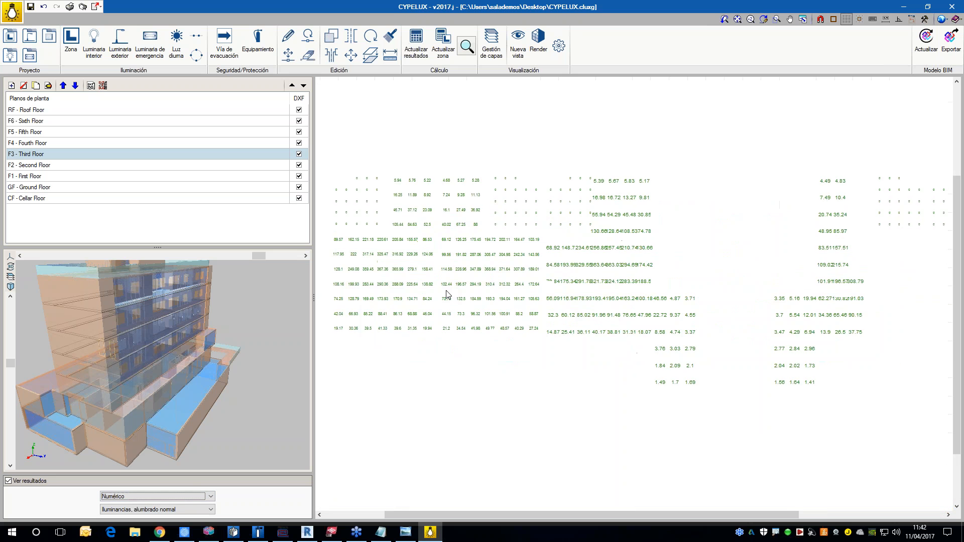
# Step: Display the normal lighting illuminance as isolines (Isolíneas) across the third floor plan
pyautogui.click(201, 497)
pyautogui.click(151, 514)
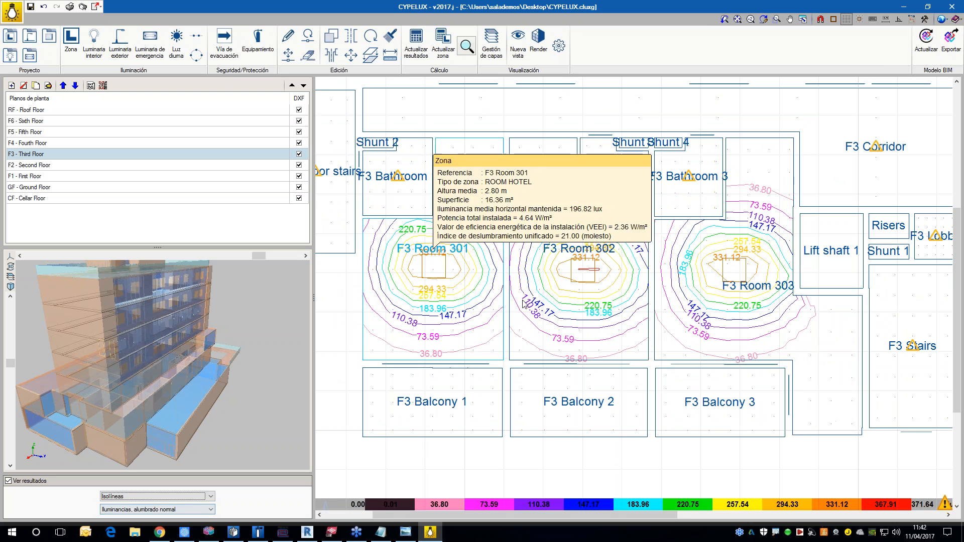
pyautogui.scroll(-2, 626, 304)
pyautogui.scroll(-3, 661, 314)
pyautogui.moveTo(728, 331); pyautogui.dragTo(675, 306, button='middle')
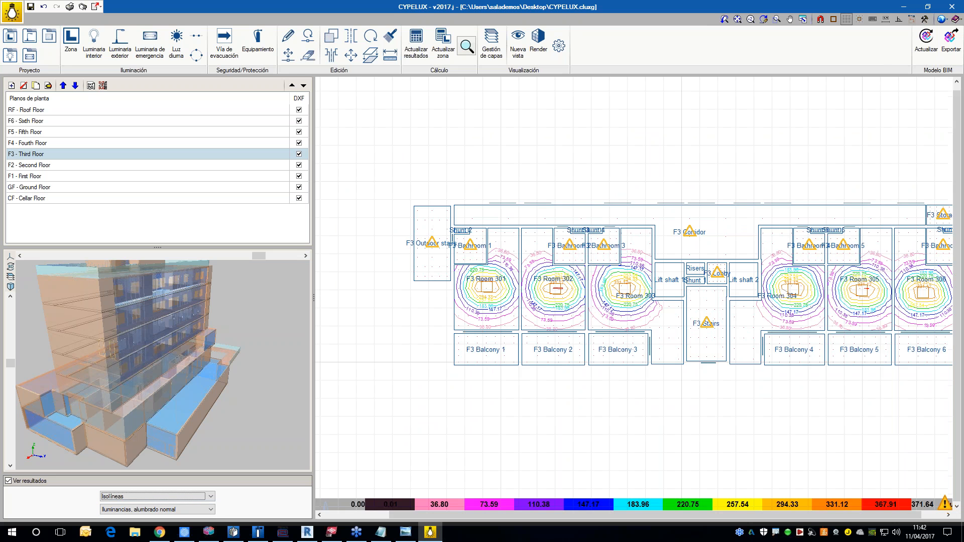
# Step: Hide the walls (Muros) and spaces (Recintos) in the 3D view and examine the luminaires inside the building
pyautogui.moveTo(114, 379); pyautogui.dragTo(162, 377)
pyautogui.scroll(2, 218, 354)
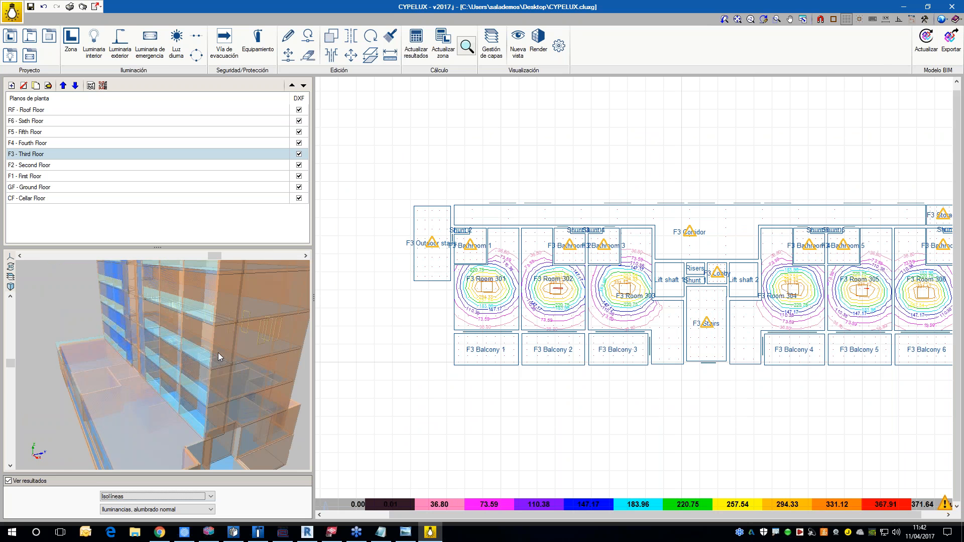
pyautogui.scroll(5, 218, 352)
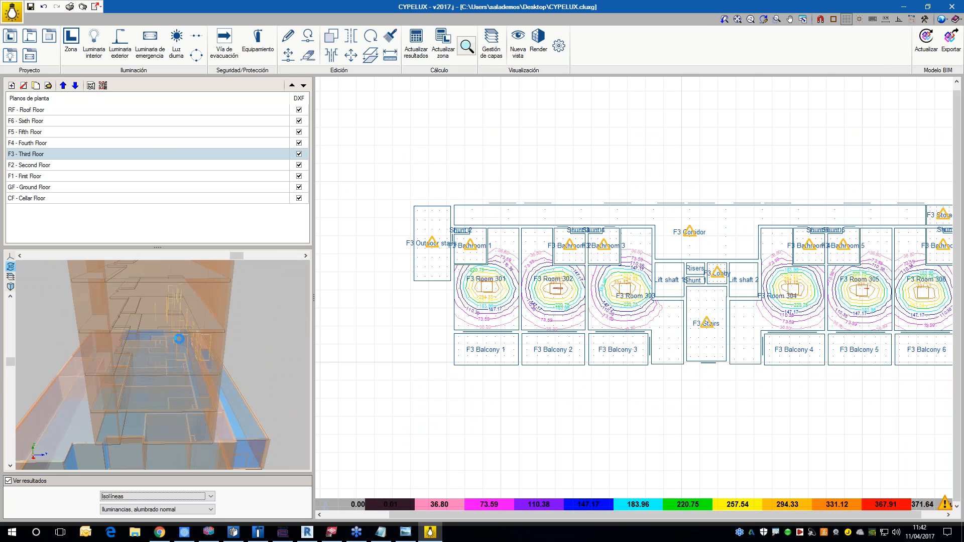
pyautogui.moveTo(164, 343); pyautogui.dragTo(168, 347)
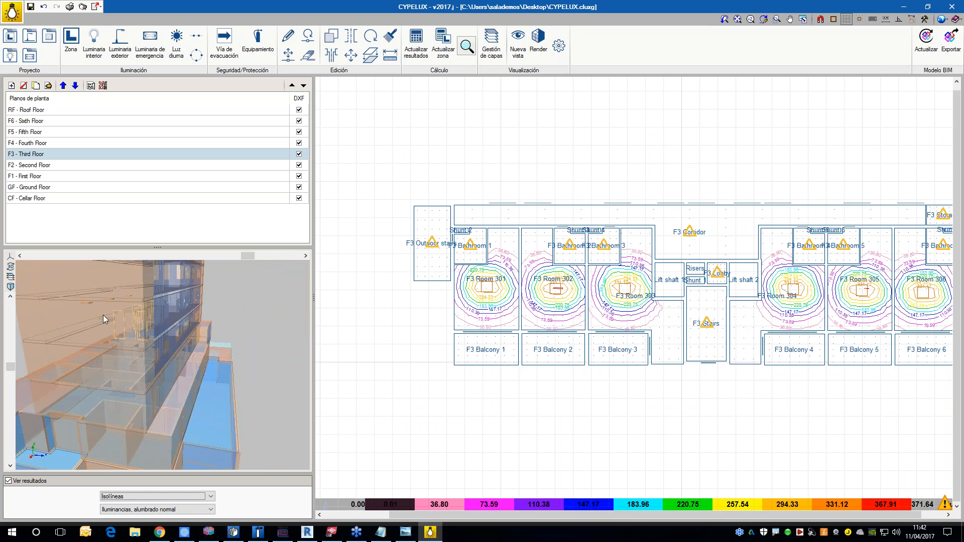
pyautogui.scroll(3, 101, 306)
pyautogui.moveTo(110, 314); pyautogui.dragTo(115, 318)
pyautogui.scroll(3, 114, 318)
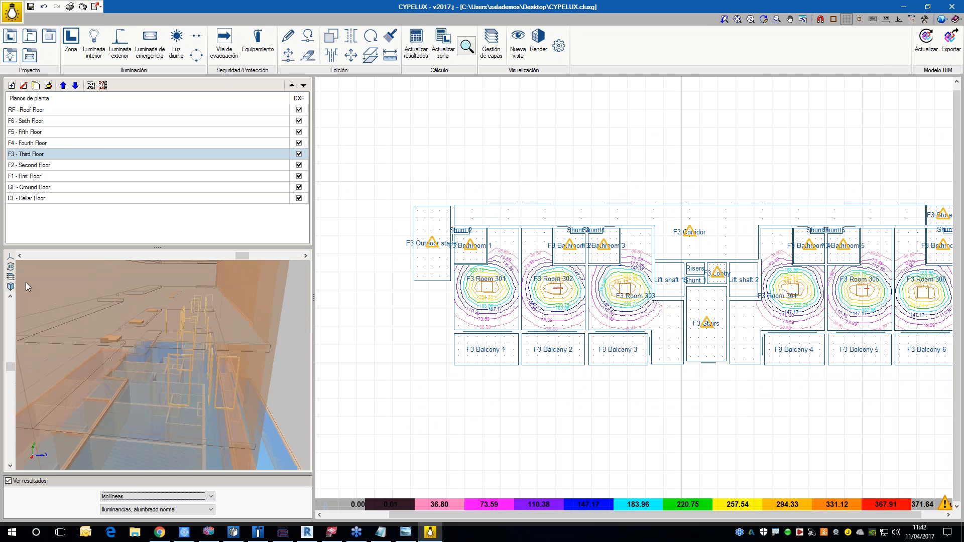
pyautogui.click(11, 277)
pyautogui.click(285, 321)
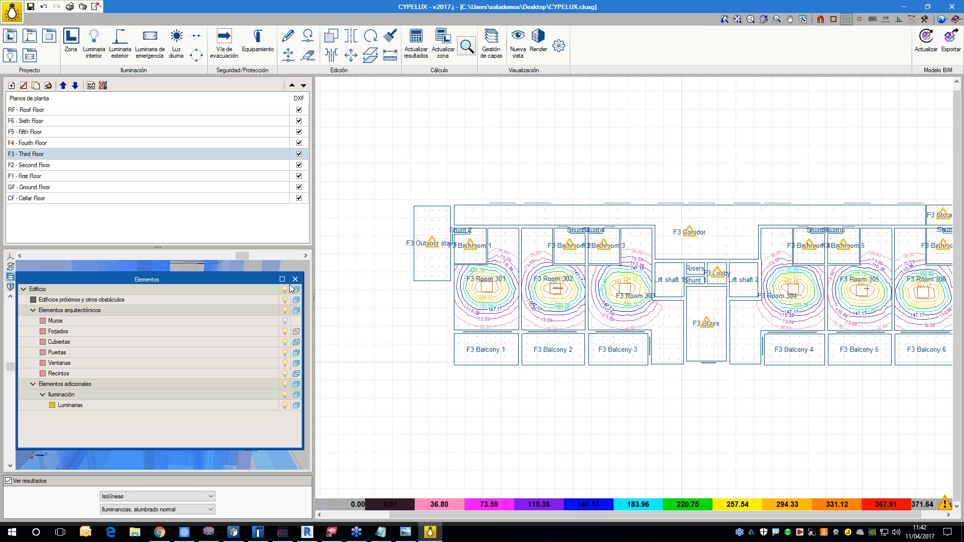
pyautogui.click(285, 373)
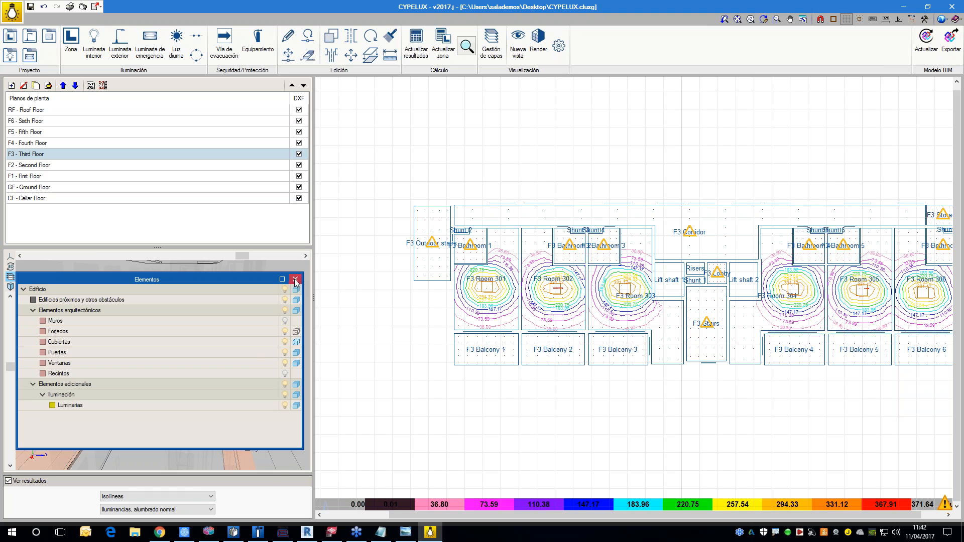
pyautogui.click(295, 280)
pyautogui.moveTo(233, 333); pyautogui.dragTo(151, 360)
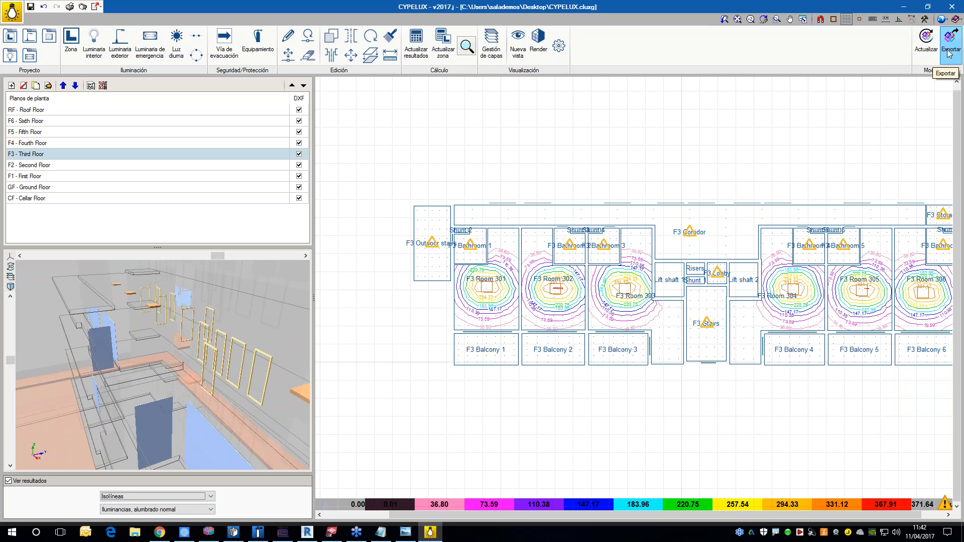
pyautogui.moveTo(264, 354); pyautogui.dragTo(200, 340)
pyautogui.scroll(-4, 227, 351)
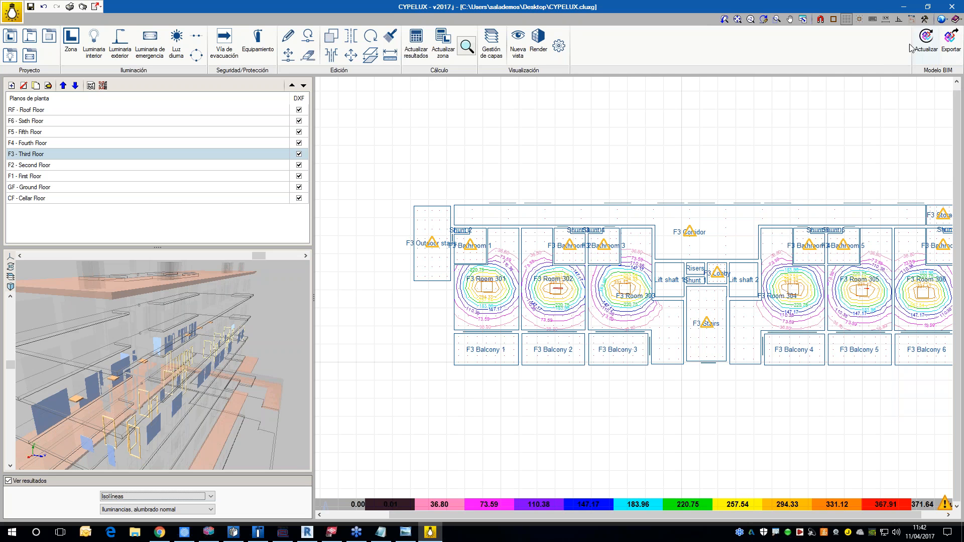
# Step: Try to export the lighting project to IFC as Demo Hotel CYPELUX with the description CYPELUX, without updating the results first
pyautogui.click(951, 45)
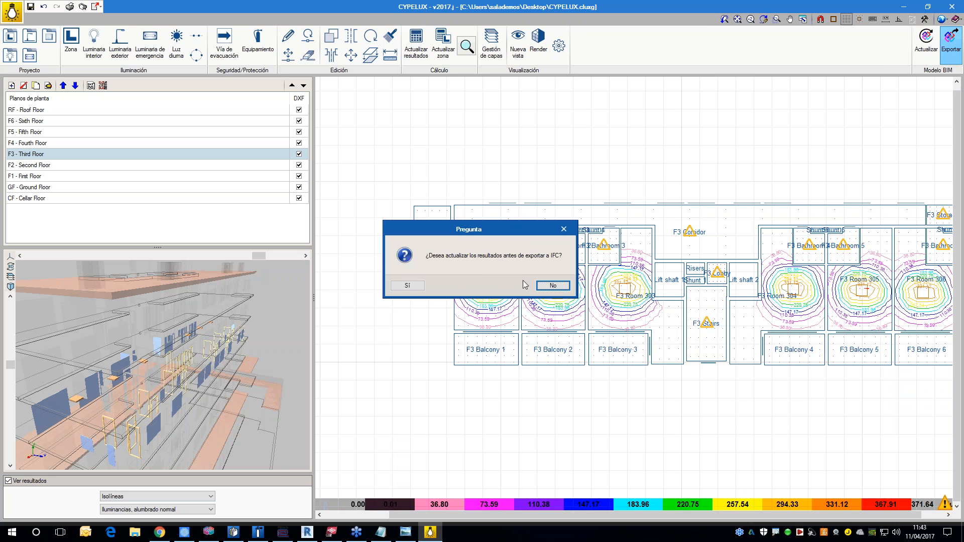
pyautogui.click(553, 285)
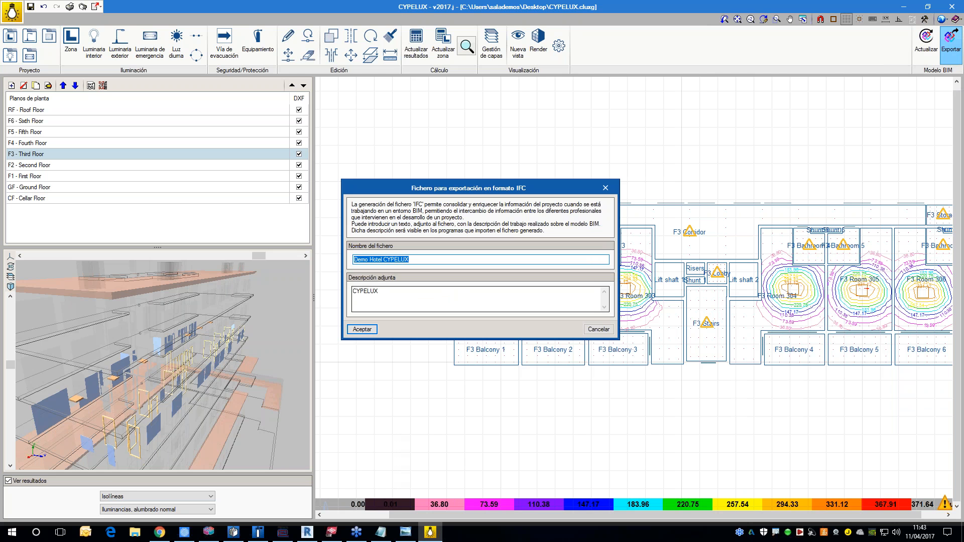
pyautogui.click(362, 329)
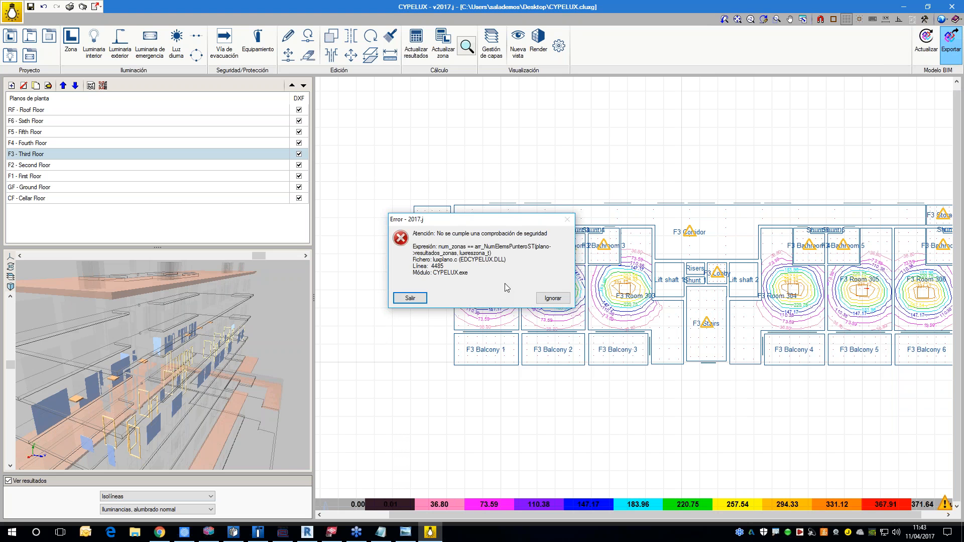
pyautogui.click(555, 303)
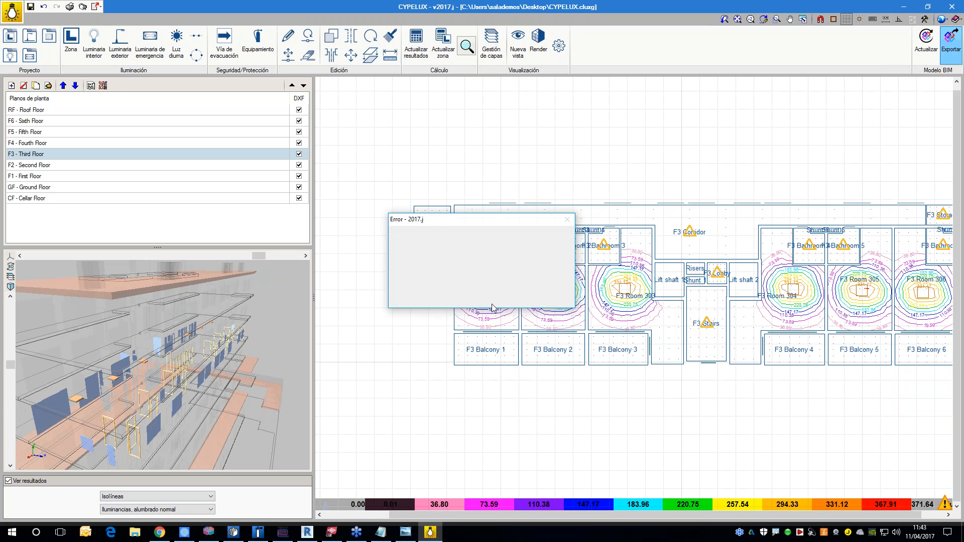
pyautogui.click(552, 297)
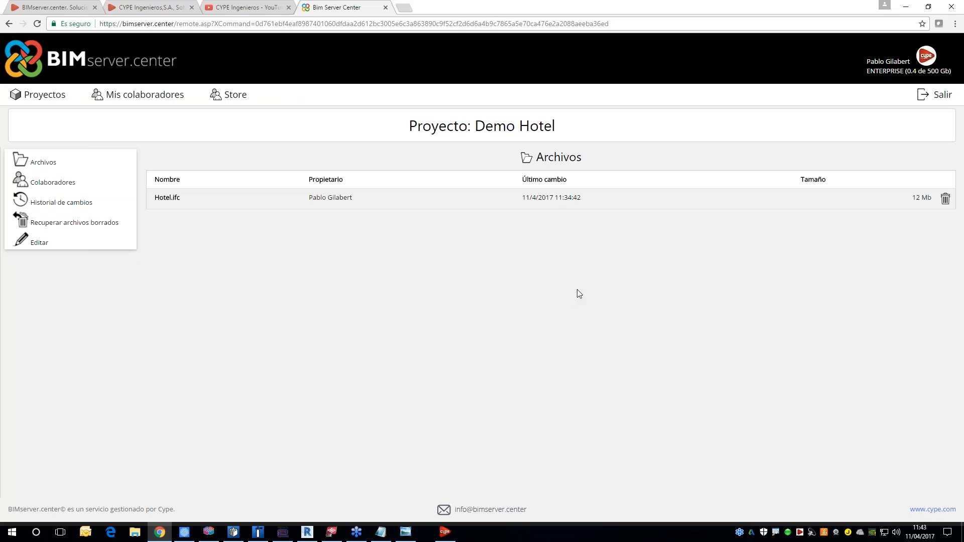
# Step: Relaunch CYPELUX from the MEP group of the CYPE 2017 program launcher
pyautogui.click(430, 531)
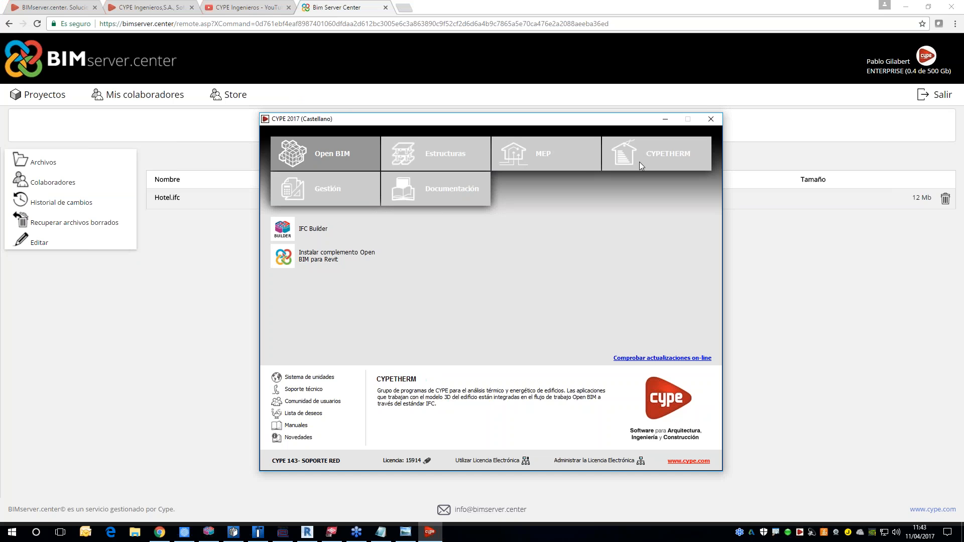
pyautogui.click(652, 153)
pyautogui.click(532, 153)
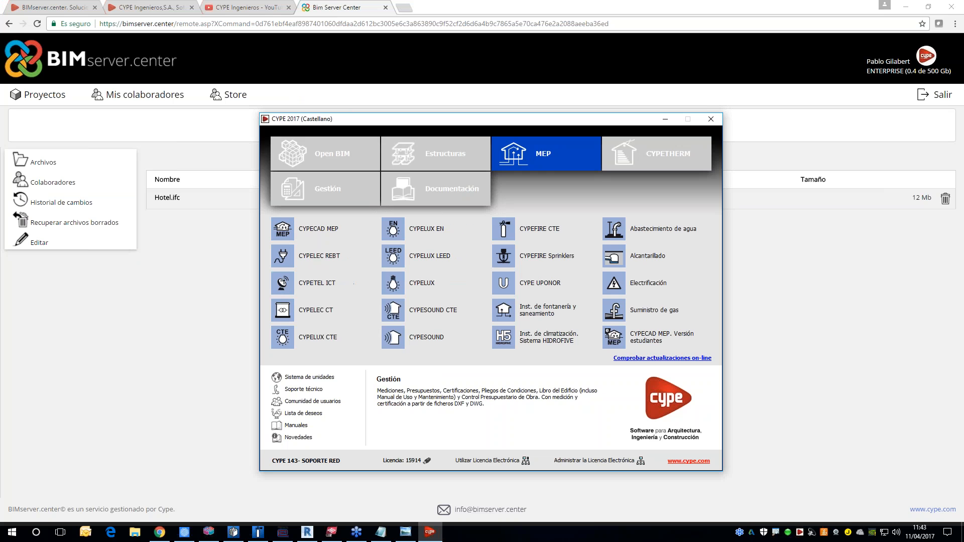
pyautogui.click(423, 283)
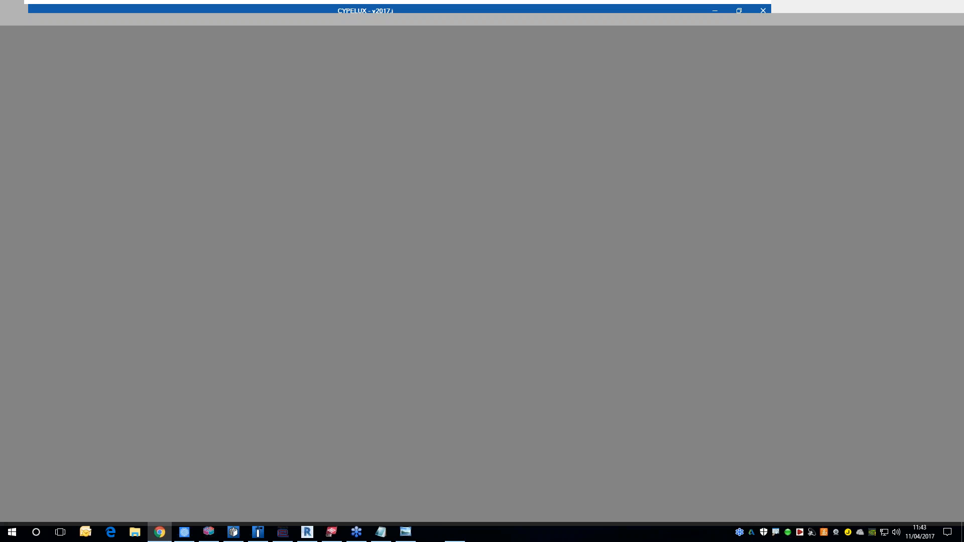
# Step: Open the existing Hotel LUX project from the Demo Hotel folder inside Presentación BIMserver.center on the desktop
pyautogui.click(312, 277)
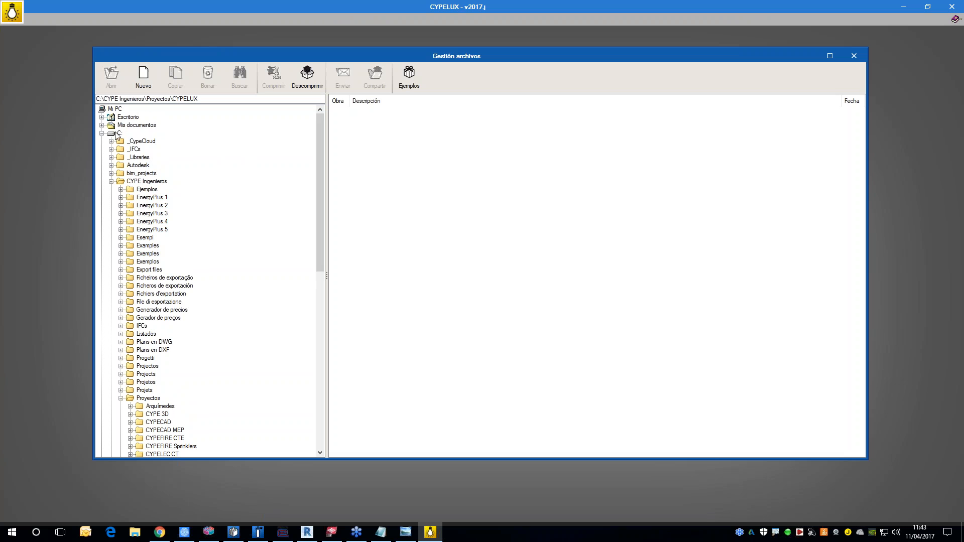
pyautogui.click(101, 117)
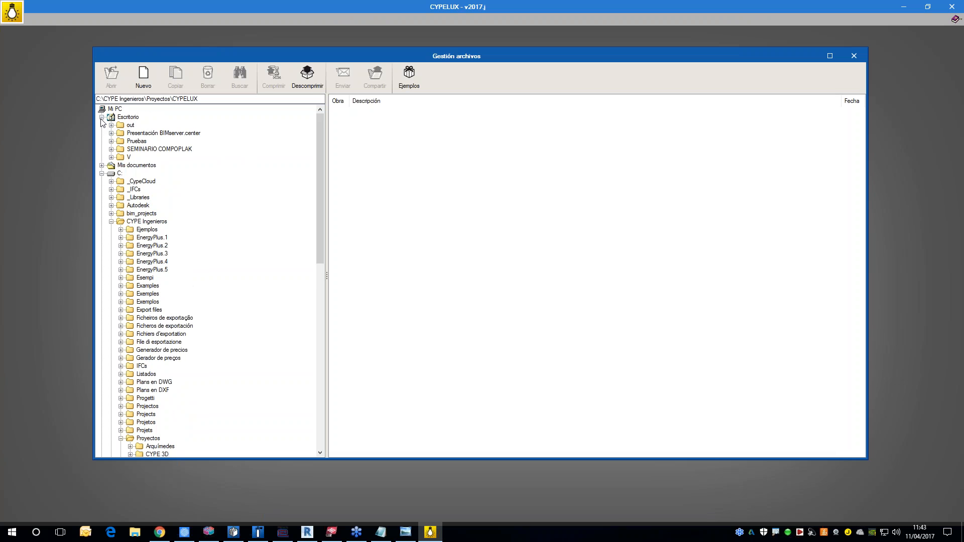
pyautogui.click(111, 133)
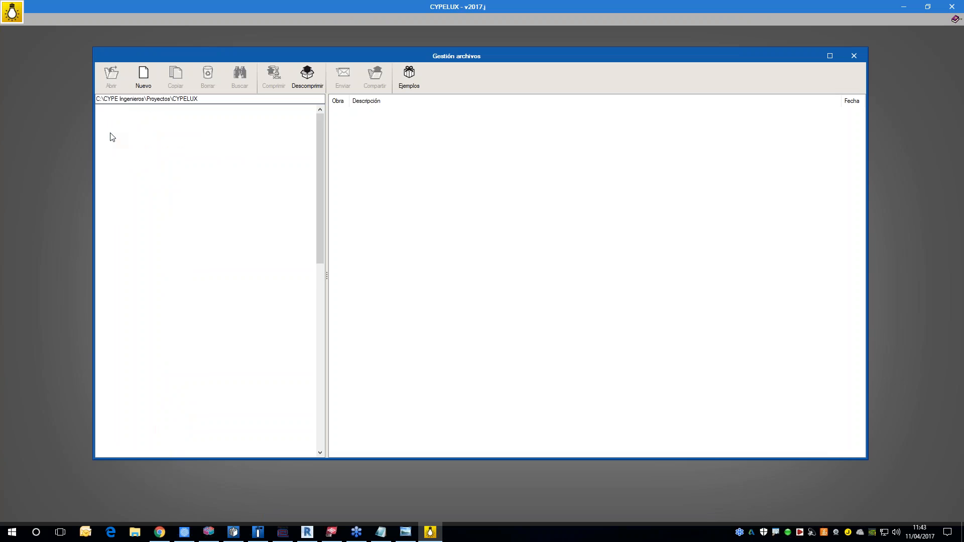
pyautogui.click(150, 141)
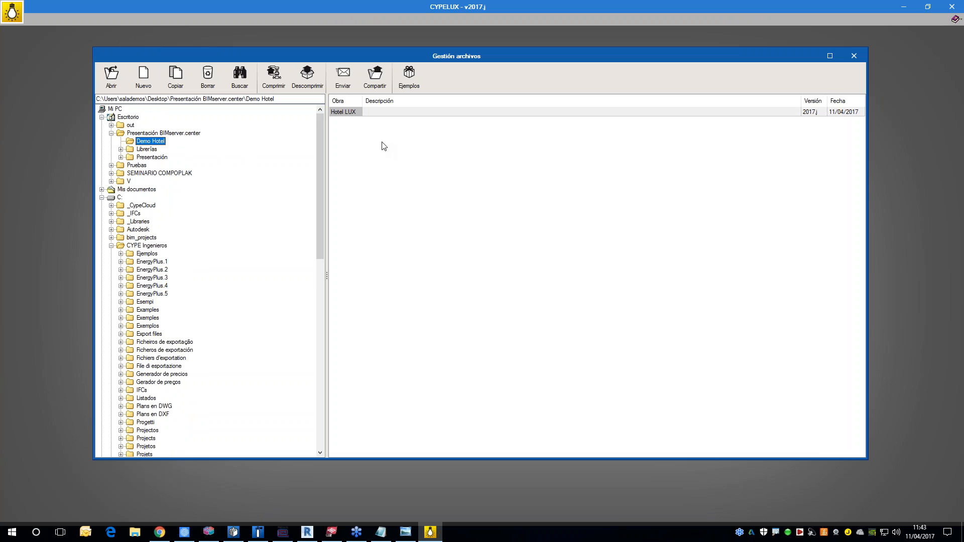
pyautogui.doubleClick(343, 111)
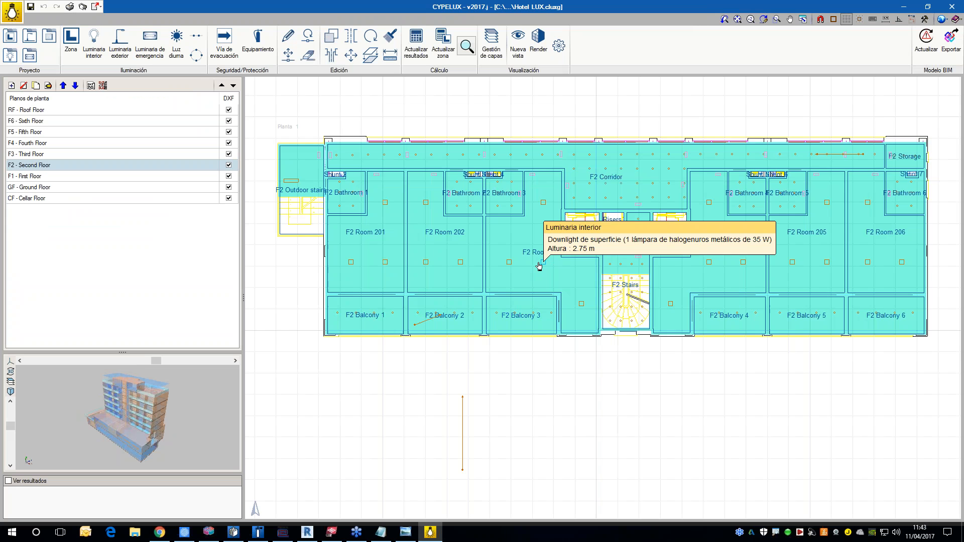
# Step: Enlarge the 3D view of the Hotel LUX project and hide its walls and spaces to expose the luminaires
pyautogui.scroll(2, 537, 267)
pyautogui.scroll(-3, 522, 269)
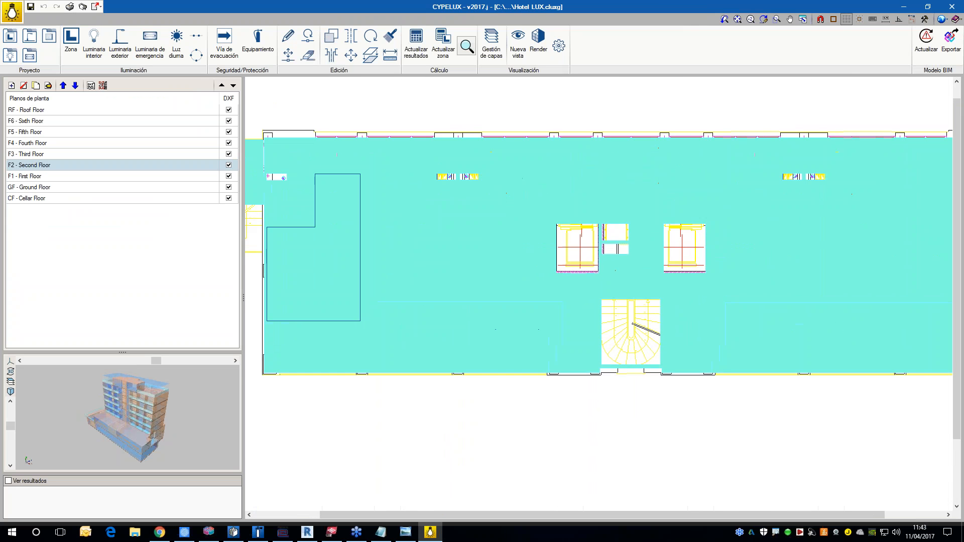
pyautogui.moveTo(445, 213)
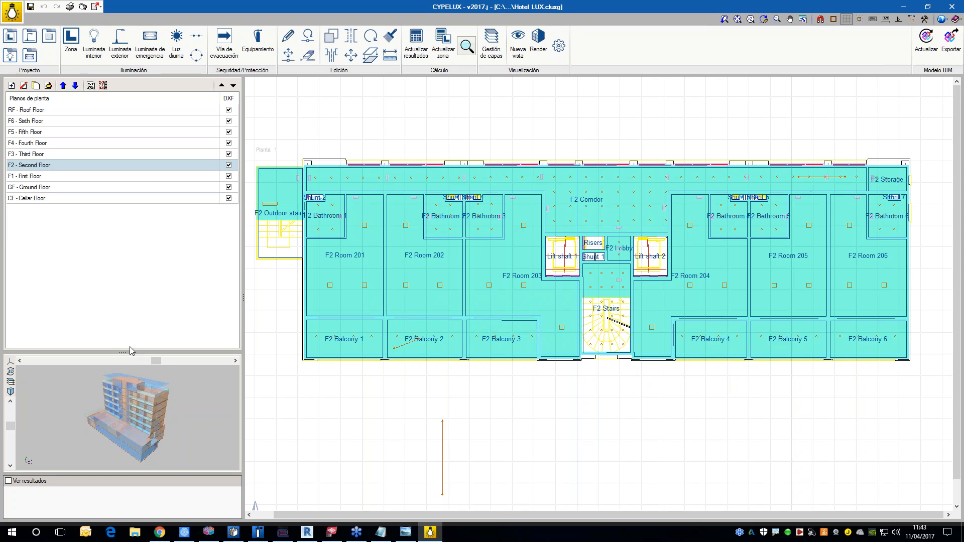
pyautogui.moveTo(127, 341); pyautogui.dragTo(126, 240)
pyautogui.scroll(4, 48, 402)
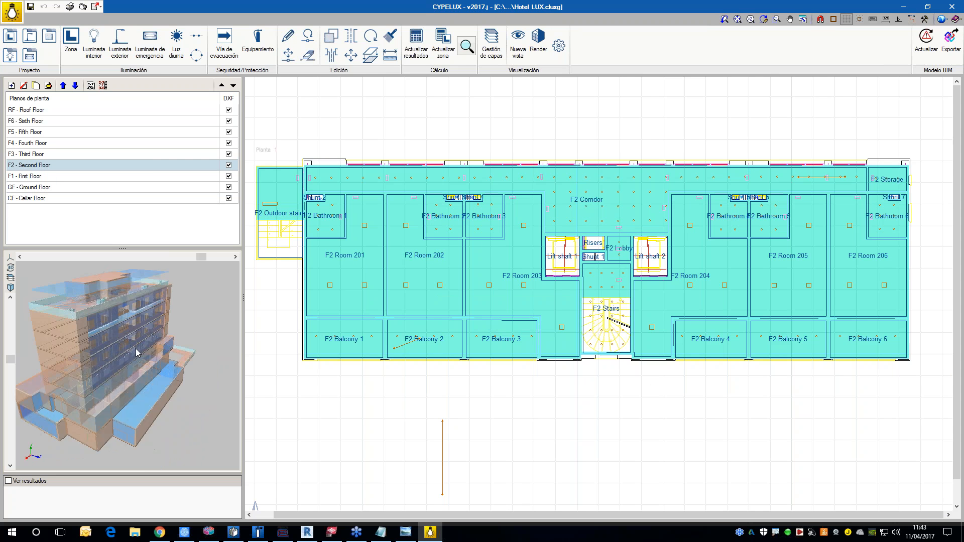
pyautogui.scroll(3, 72, 387)
pyautogui.click(10, 278)
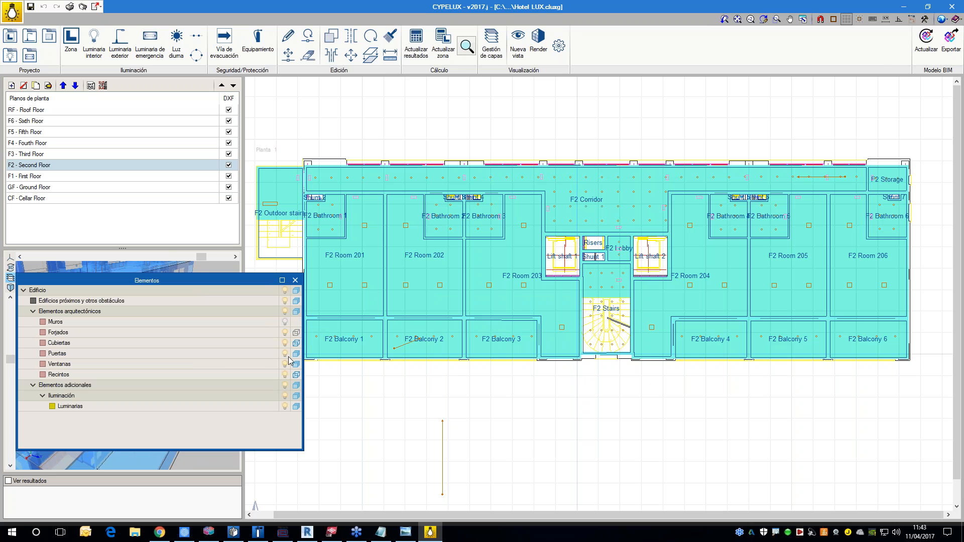
pyautogui.click(286, 376)
pyautogui.click(295, 280)
pyautogui.moveTo(166, 325)
pyautogui.mouseDown()
pyautogui.moveTo(182, 318)
pyautogui.moveTo(175, 340)
pyautogui.mouseUp()
pyautogui.scroll(5, 175, 345)
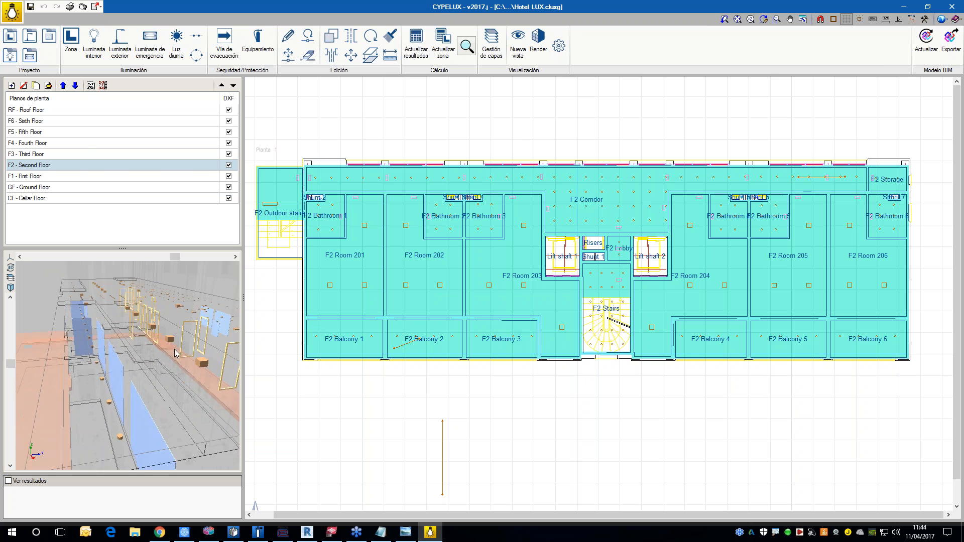
# Step: View the luminaire layouts on the third and fourth floor plans
pyautogui.click(44, 154)
pyautogui.moveTo(131, 316)
pyautogui.mouseDown()
pyautogui.moveTo(132, 339)
pyautogui.moveTo(135, 323)
pyautogui.mouseUp()
pyautogui.click(44, 143)
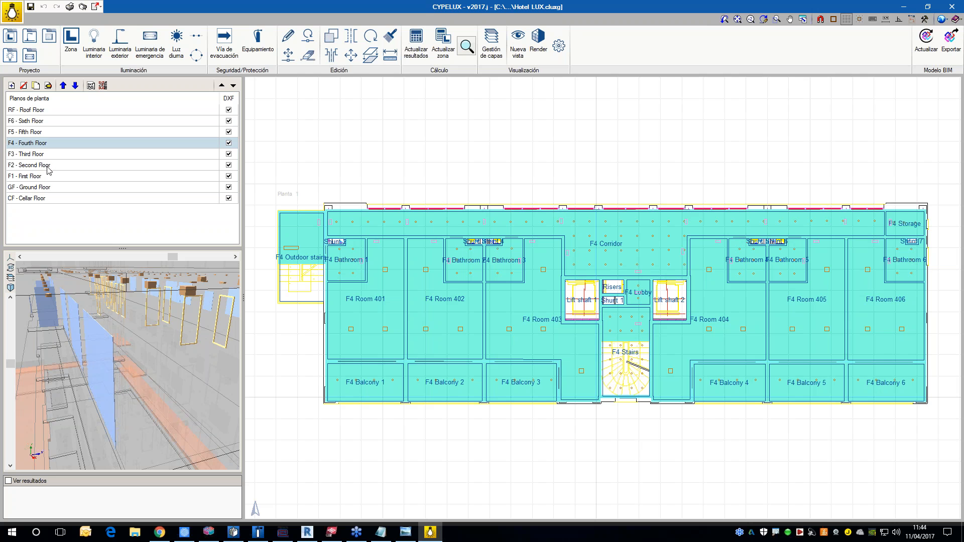
# Step: Update the lighting calculation of only the F2 Room 203 zone on the second floor
pyautogui.click(45, 165)
pyautogui.scroll(-4, 149, 367)
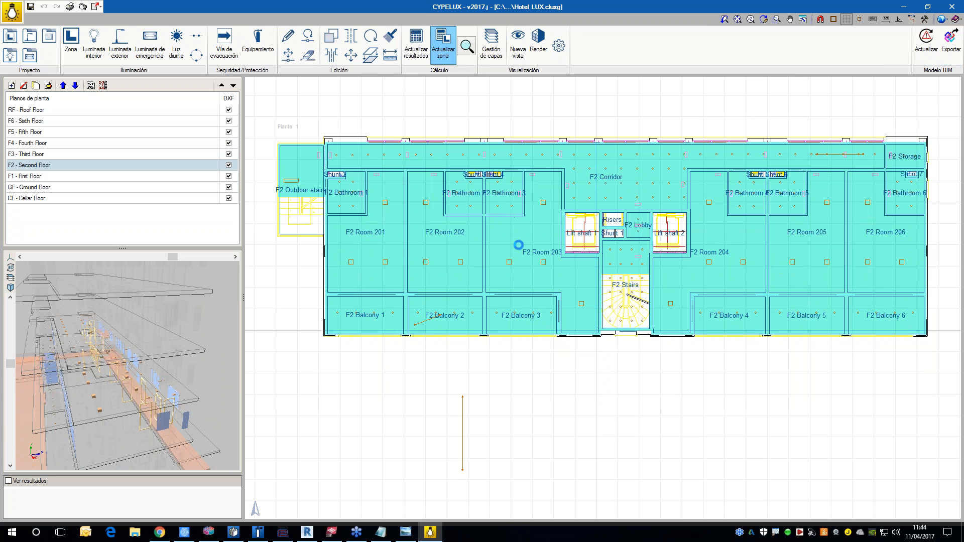
pyautogui.click(534, 264)
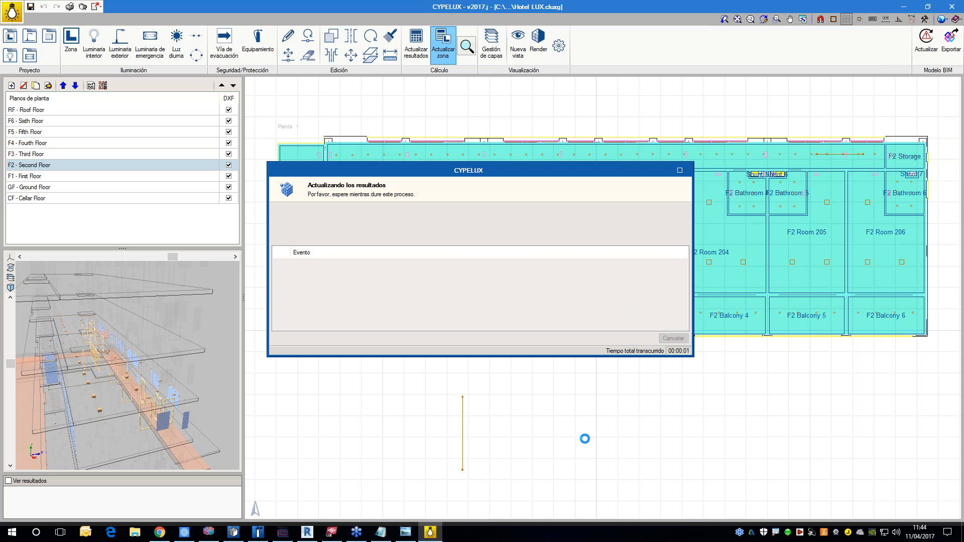
# Step: Switch to CYPETHERM HVAC and examine the second floor's air duct network and indoor units in the Hotel HVAC project
pyautogui.click(235, 537)
pyautogui.moveTo(338, 383); pyautogui.dragTo(308, 383)
pyautogui.scroll(-2, 308, 382)
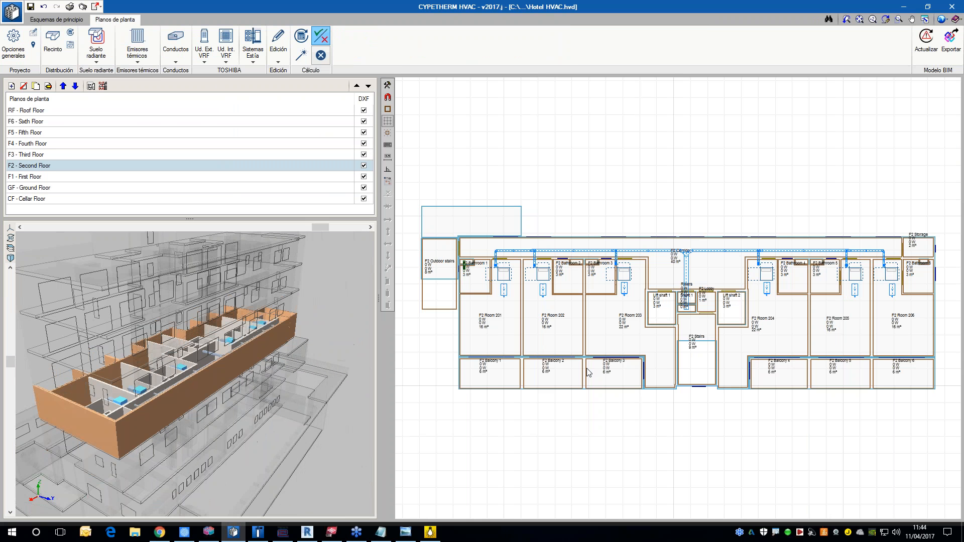
pyautogui.moveTo(588, 369); pyautogui.dragTo(568, 370, button='middle')
pyautogui.moveTo(646, 273); pyautogui.dragTo(650, 268, button='middle')
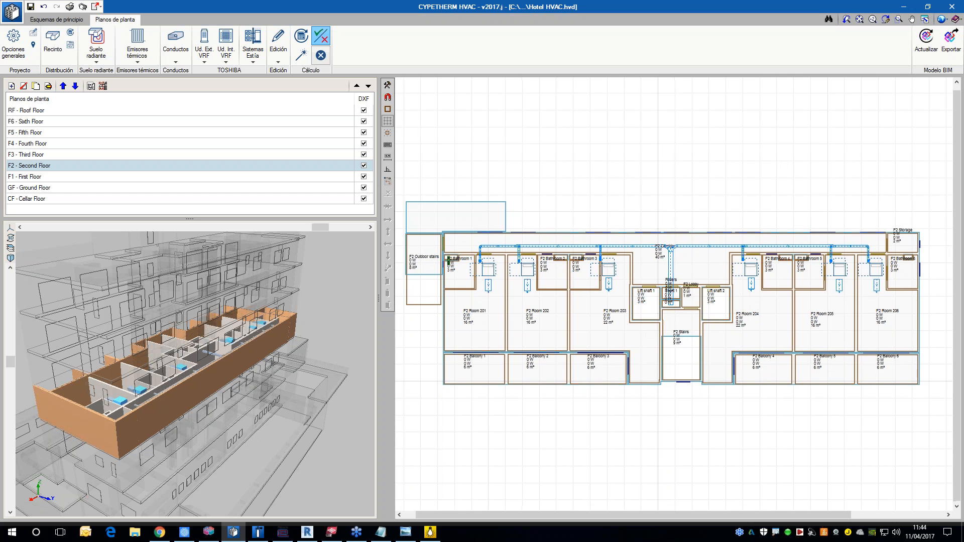
pyautogui.moveTo(668, 262)
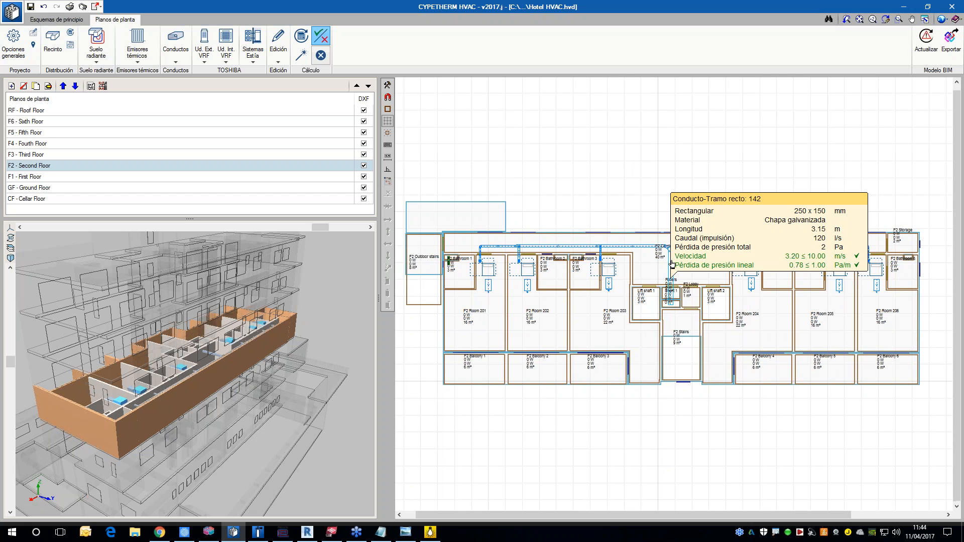
pyautogui.scroll(3, 587, 282)
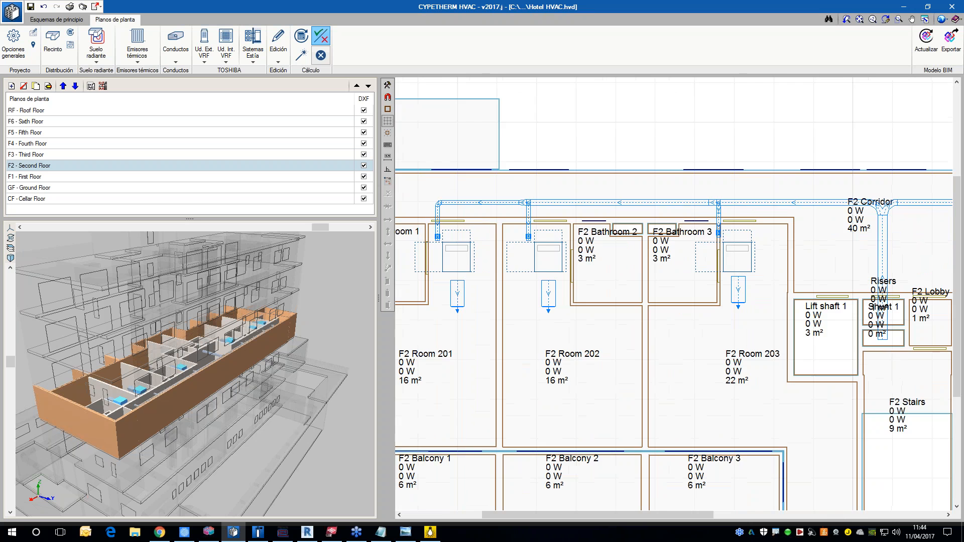
pyautogui.scroll(-3, 587, 283)
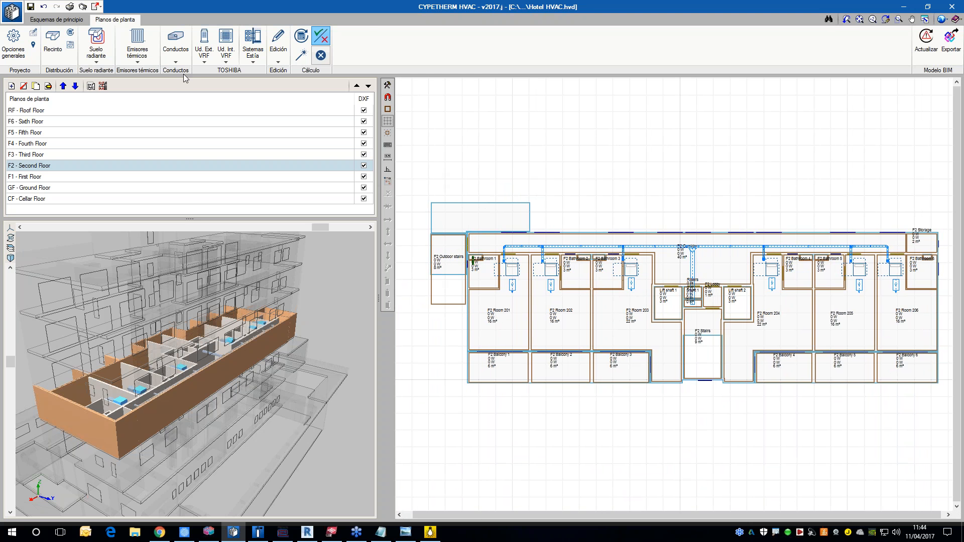
# Step: Open the VRF schematic and update the results of the installation calculation
pyautogui.click(69, 21)
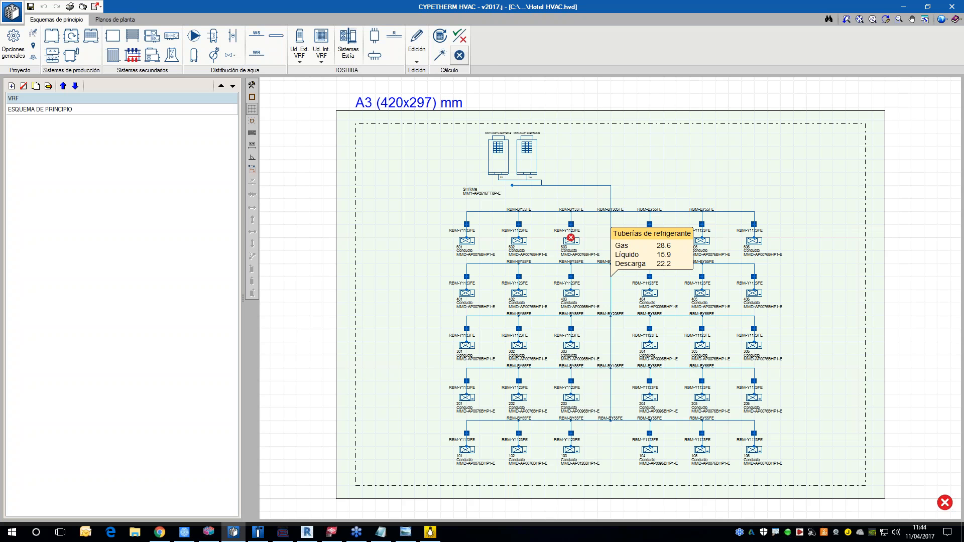
pyautogui.moveTo(696, 463); pyautogui.dragTo(680, 464, button='middle')
pyautogui.scroll(1, 679, 464)
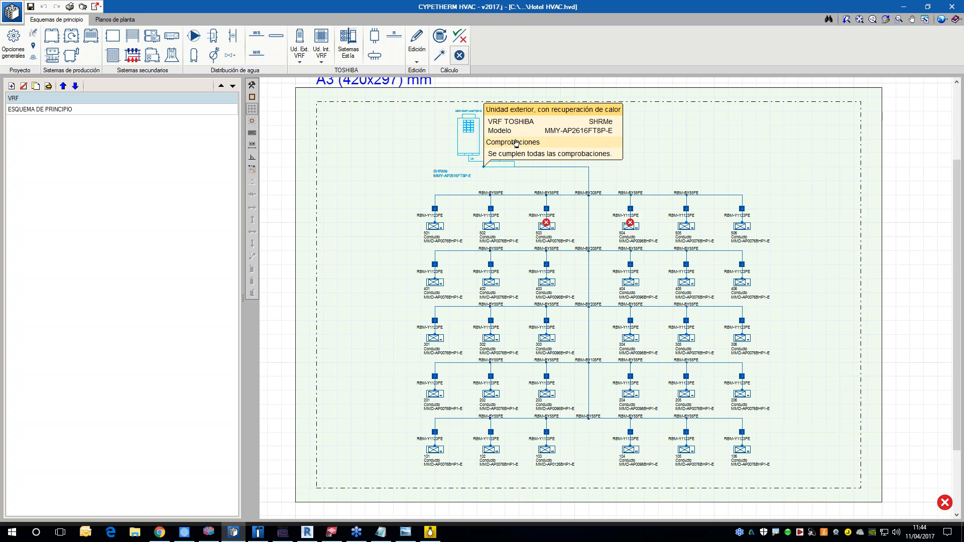
pyautogui.moveTo(559, 380); pyautogui.dragTo(544, 374, button='middle')
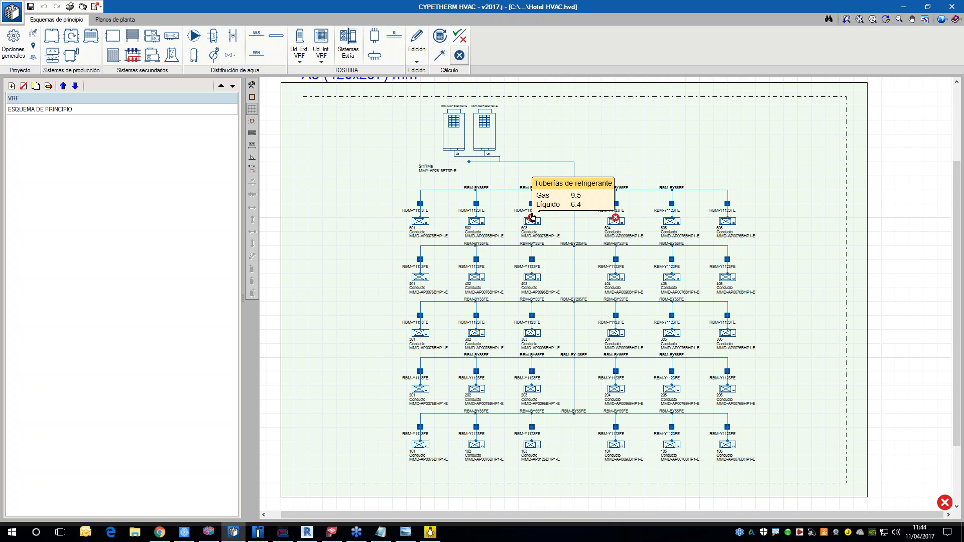
pyautogui.click(442, 38)
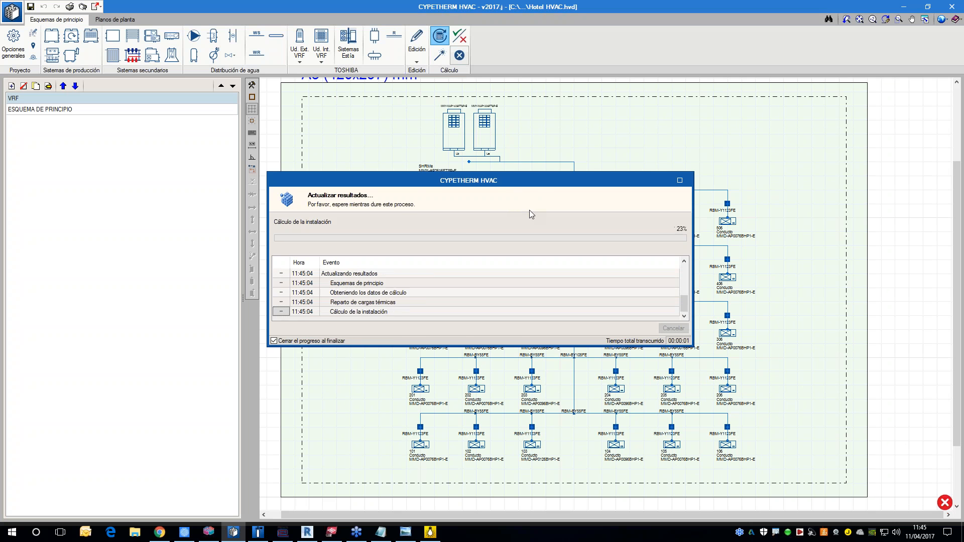
pyautogui.scroll(2, 532, 223)
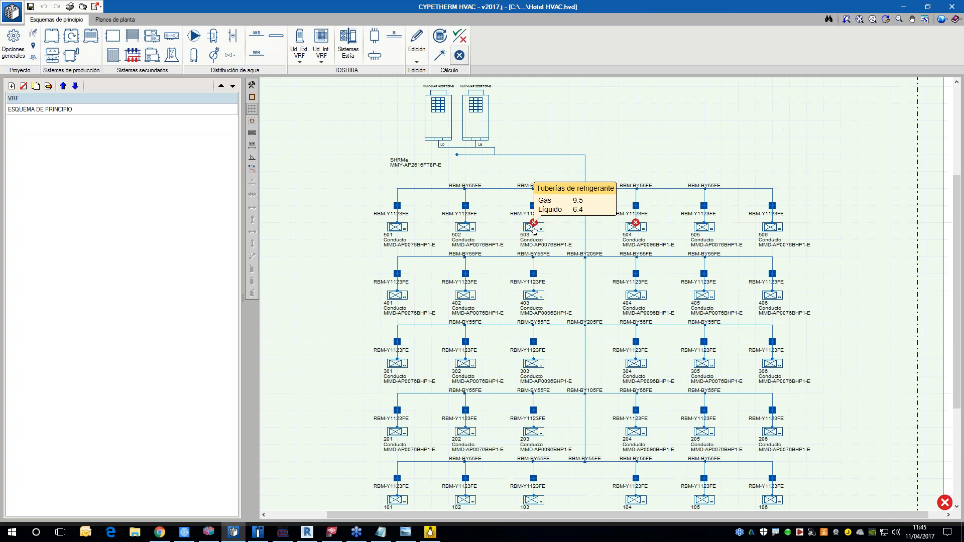
# Step: Consult the cooling and heating capacity checks of indoor unit 503 in the VRF schematic
pyautogui.click(534, 226)
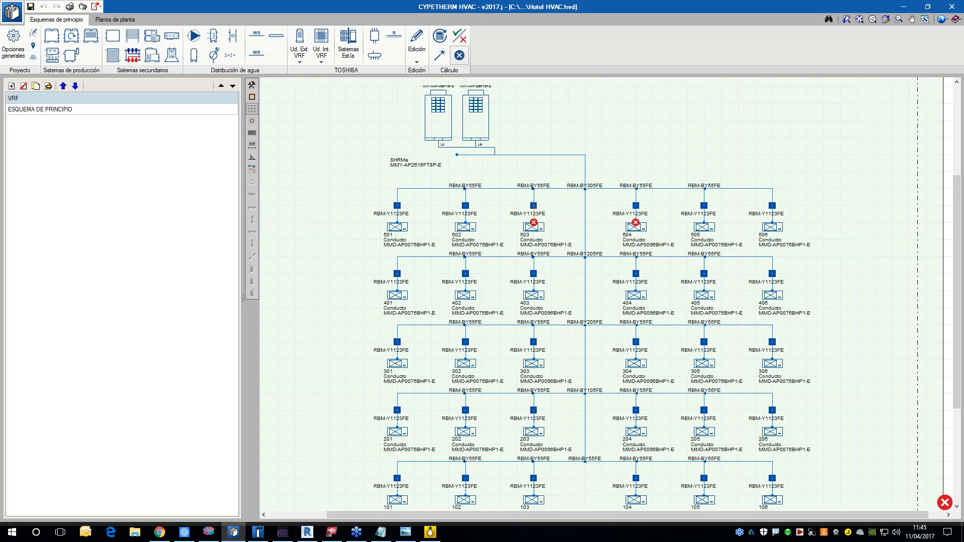
pyautogui.click(545, 292)
pyautogui.click(460, 35)
pyautogui.moveTo(535, 226)
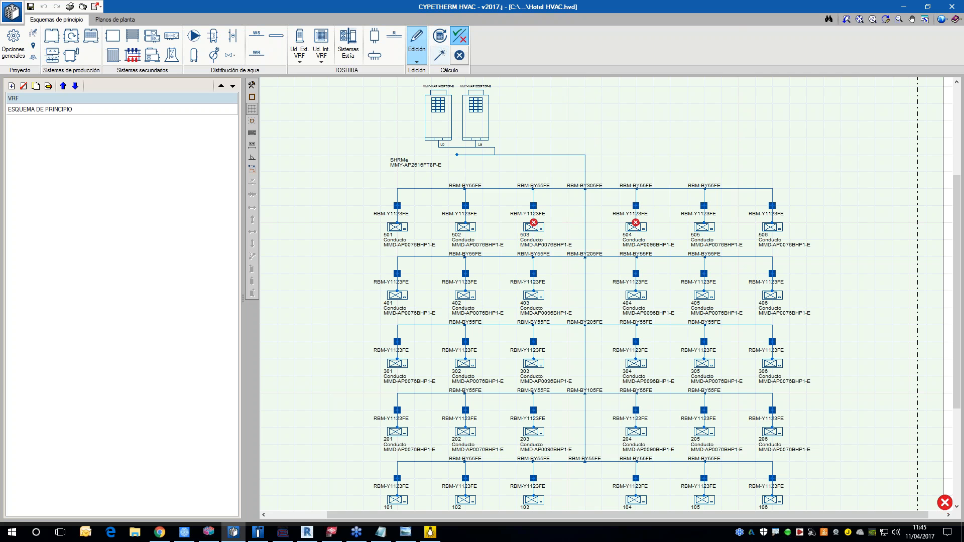
pyautogui.click(417, 42)
pyautogui.click(533, 223)
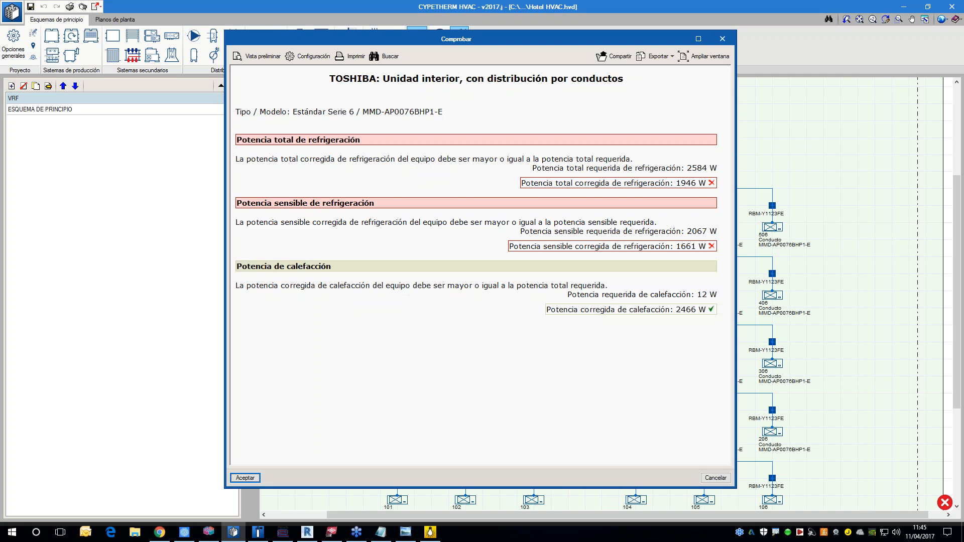
pyautogui.click(722, 39)
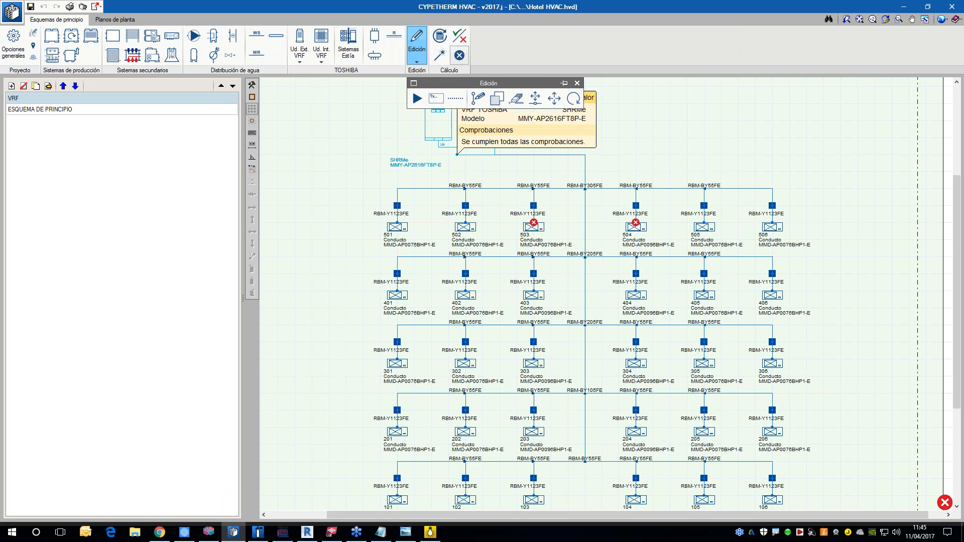
# Step: Open indoor unit 503 for editing and compare the checks for models MMD-AP0096BHP1-E and MMD-AP0126BHP1-E
pyautogui.click(478, 99)
pyautogui.click(532, 226)
pyautogui.click(542, 227)
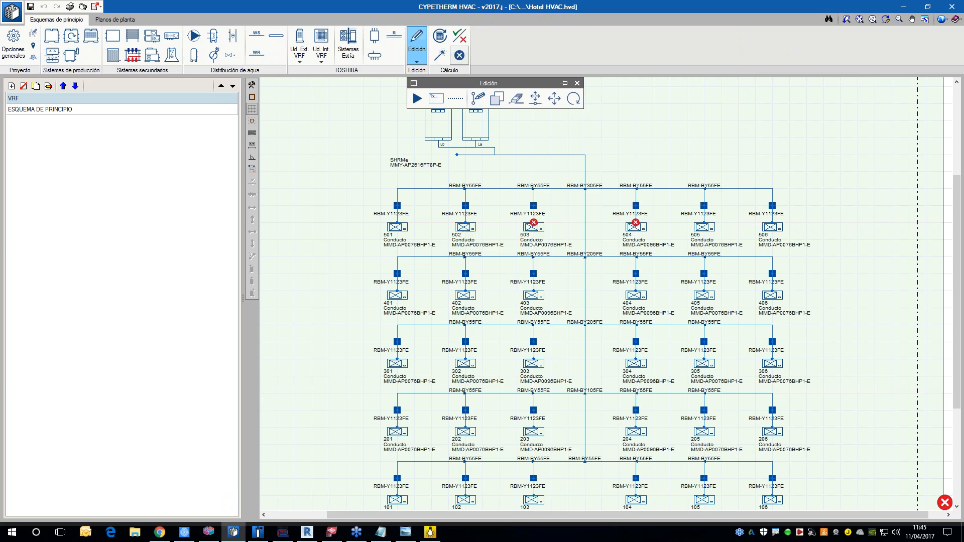
pyautogui.click(541, 221)
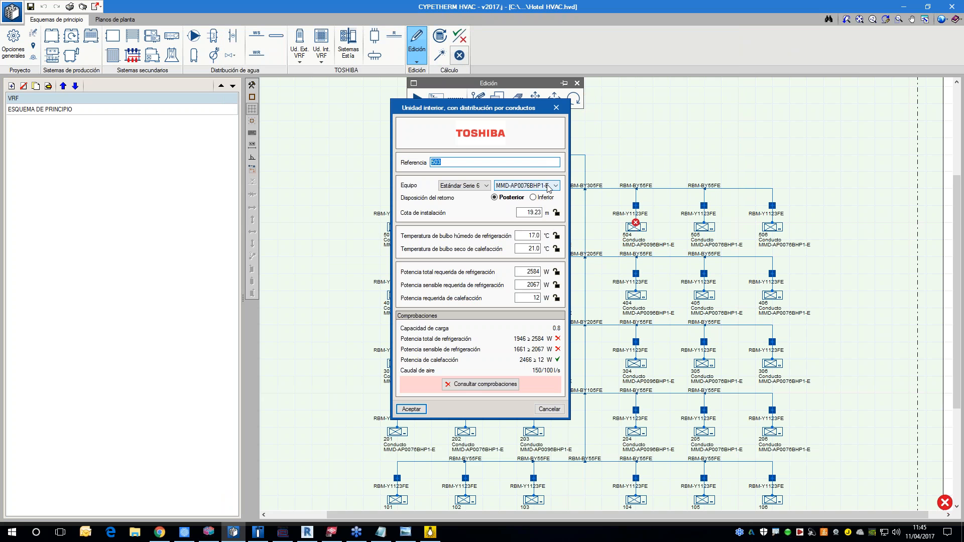
pyautogui.click(548, 187)
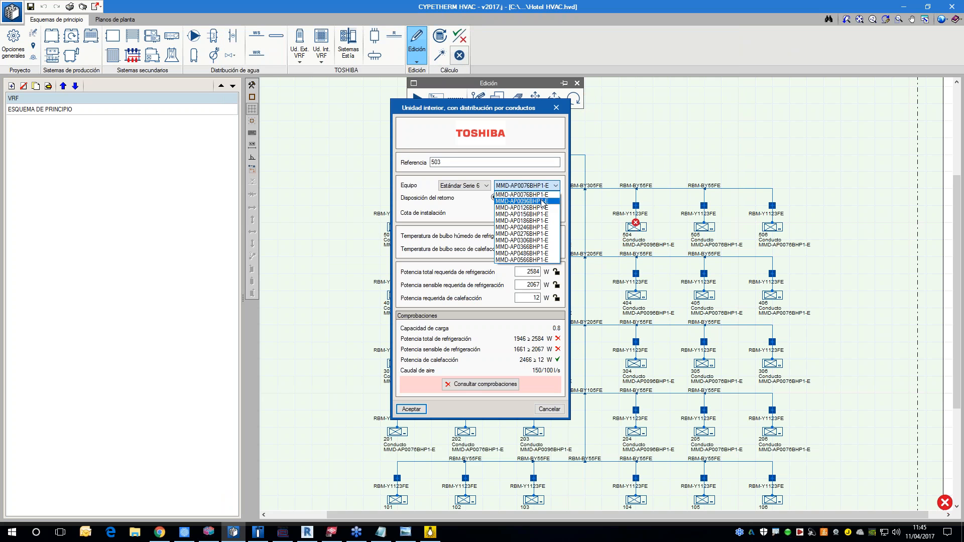
pyautogui.click(542, 201)
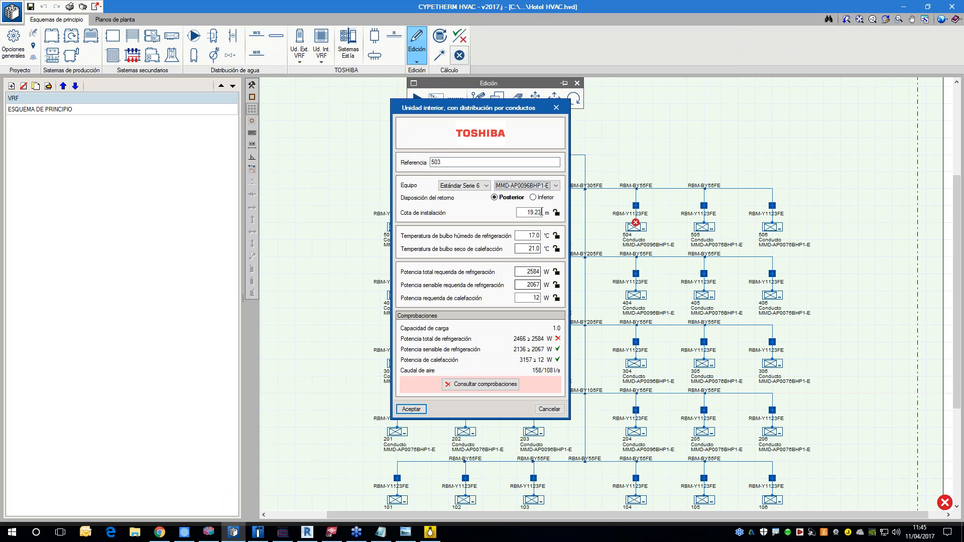
pyautogui.click(551, 187)
pyautogui.click(532, 208)
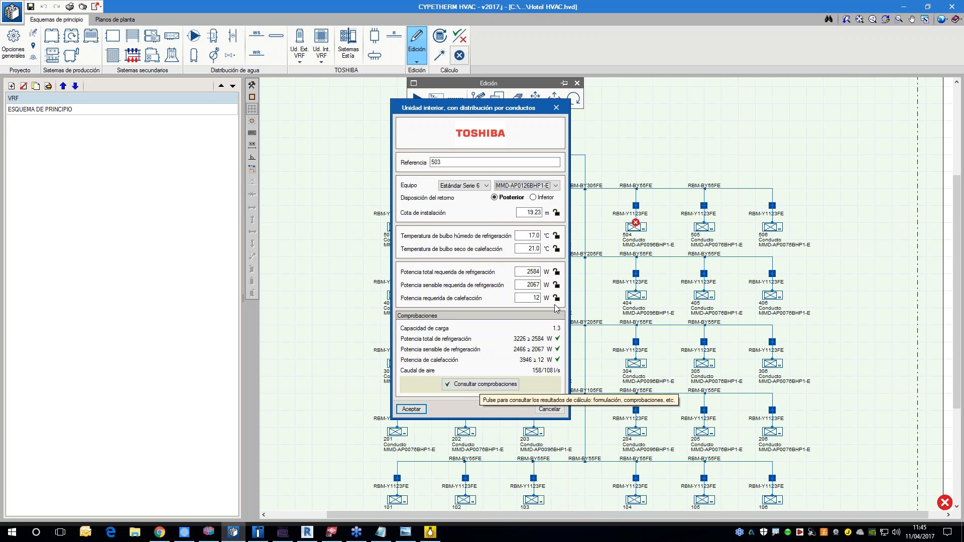
pyautogui.click(555, 185)
pyautogui.click(537, 201)
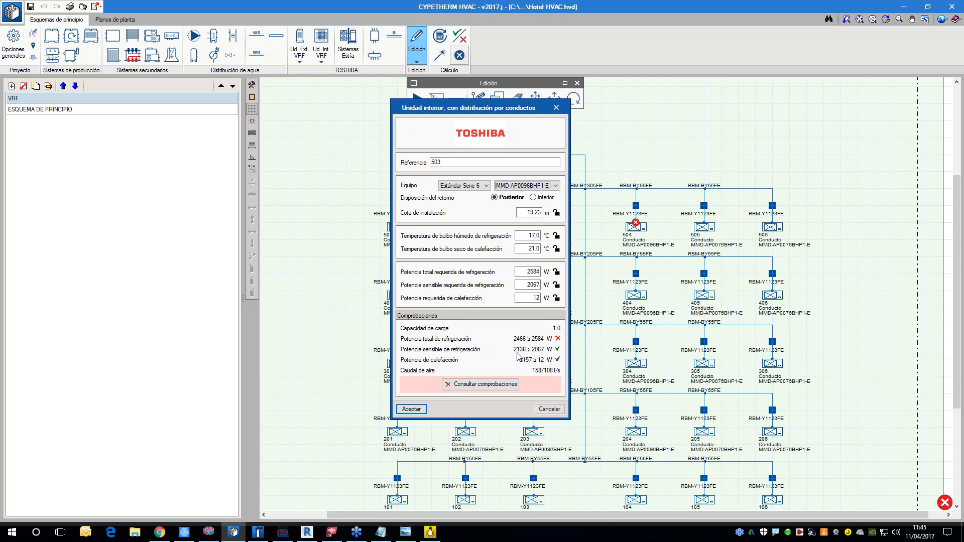
# Step: Set the model of indoor unit 503 to MMD-AP0126BHP1-E, consulting its detailed checks before accepting
pyautogui.click(554, 185)
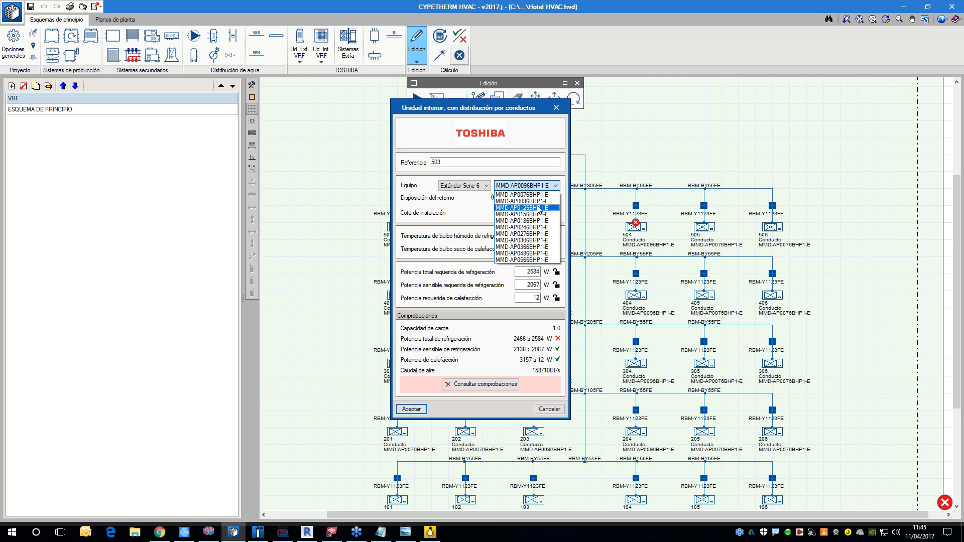
pyautogui.click(537, 208)
pyautogui.click(492, 386)
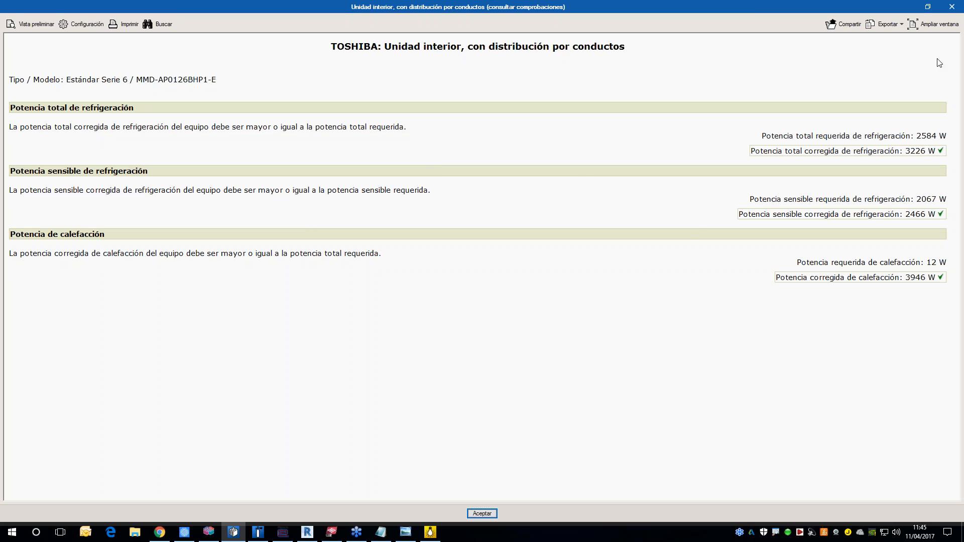
pyautogui.click(951, 7)
pyautogui.click(408, 409)
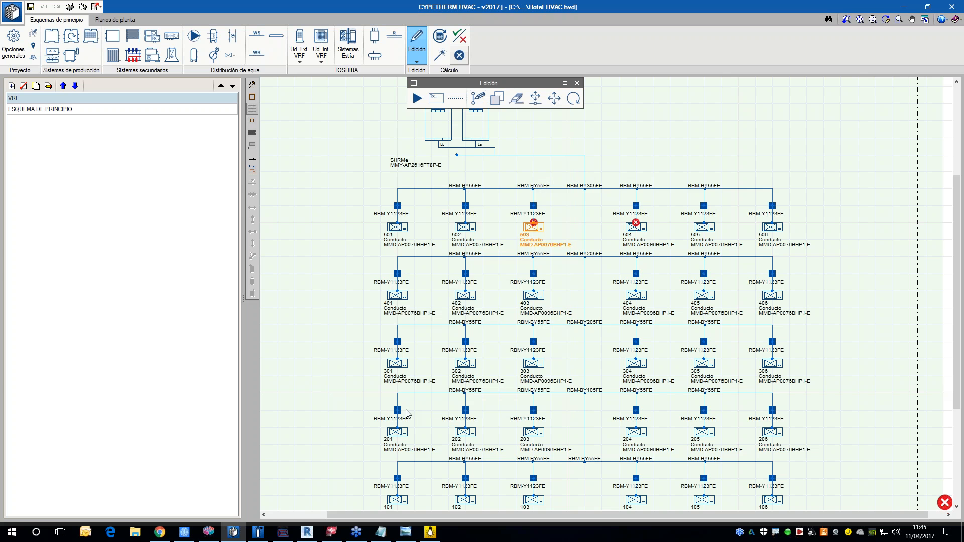
# Step: Change the model of indoor unit 504 to MMD-AP0126BHP1-E
pyautogui.click(635, 228)
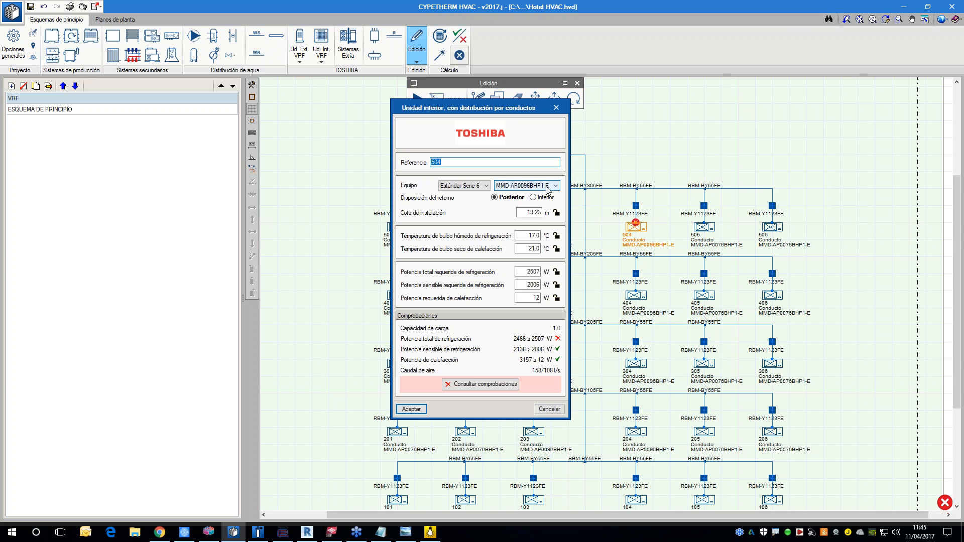
pyautogui.click(532, 186)
pyautogui.click(536, 208)
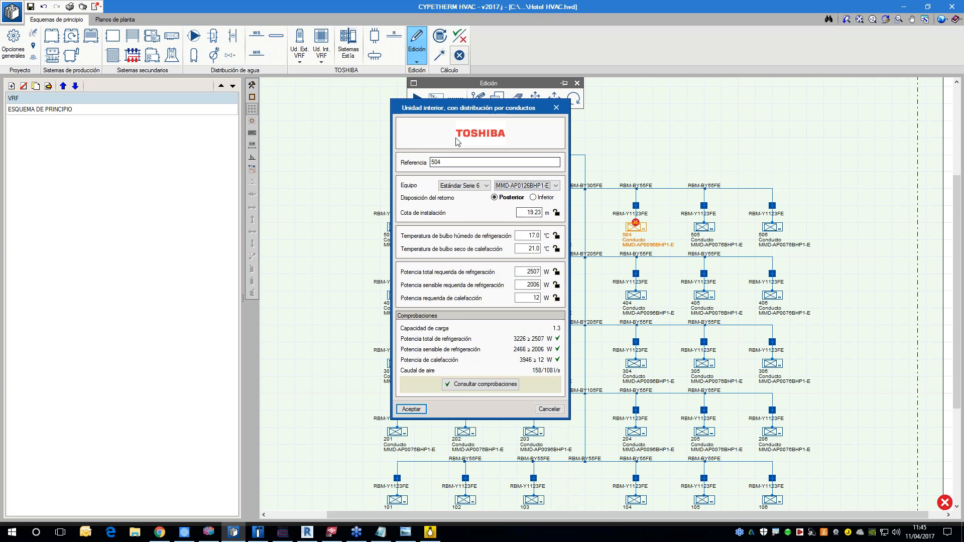
pyautogui.click(411, 409)
pyautogui.moveTo(632, 234)
pyautogui.scroll(-2, 631, 227)
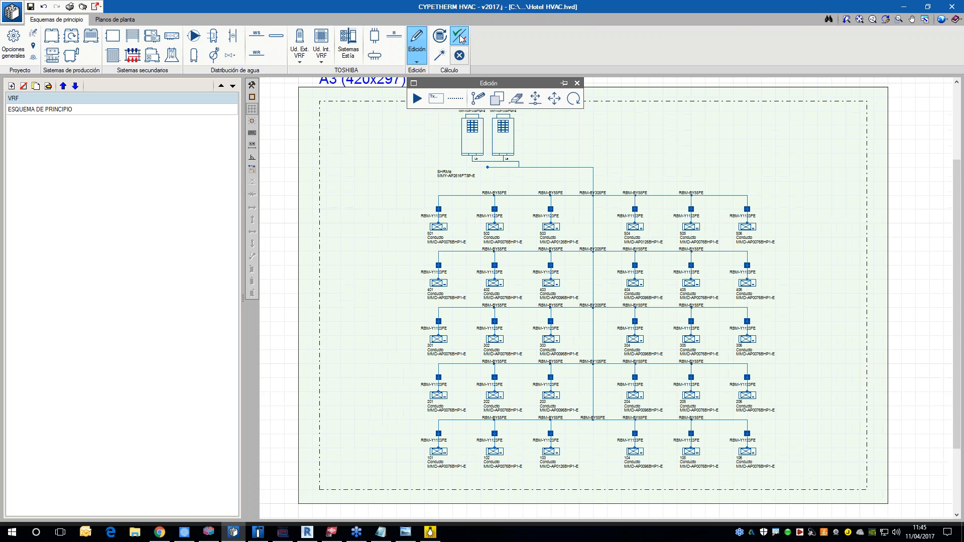
# Step: Update the calculation results and inspect the checks of unit 503 and the refrigerant pipes near it
pyautogui.click(459, 36)
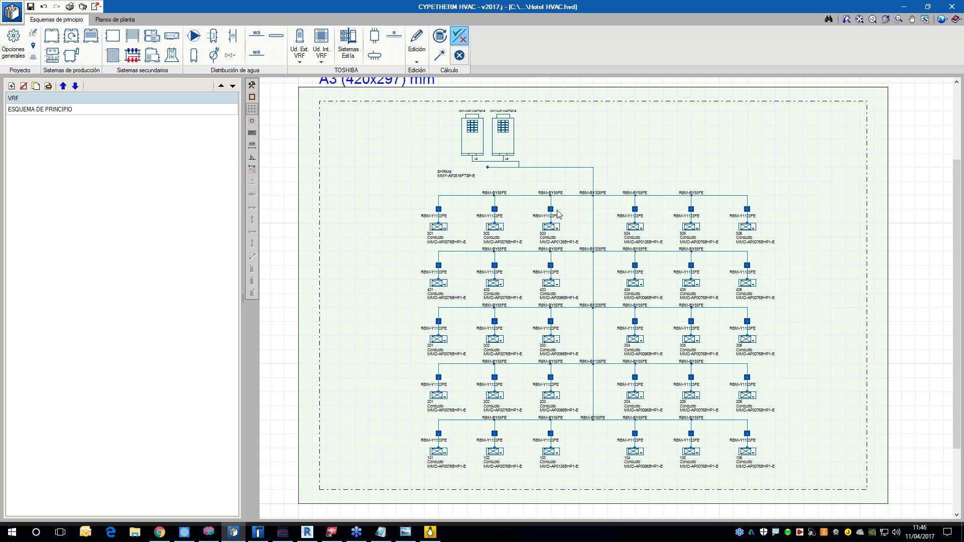
pyautogui.click(439, 36)
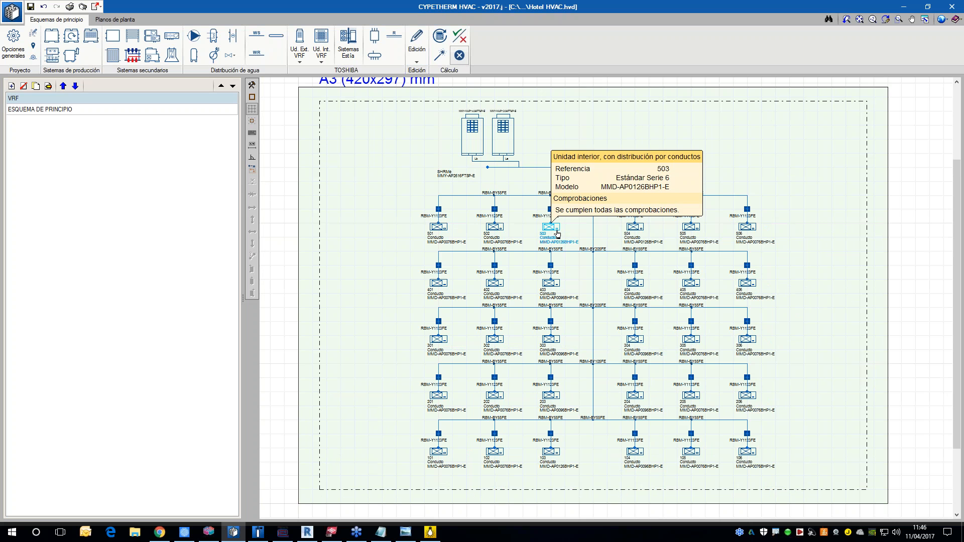
pyautogui.moveTo(551, 217)
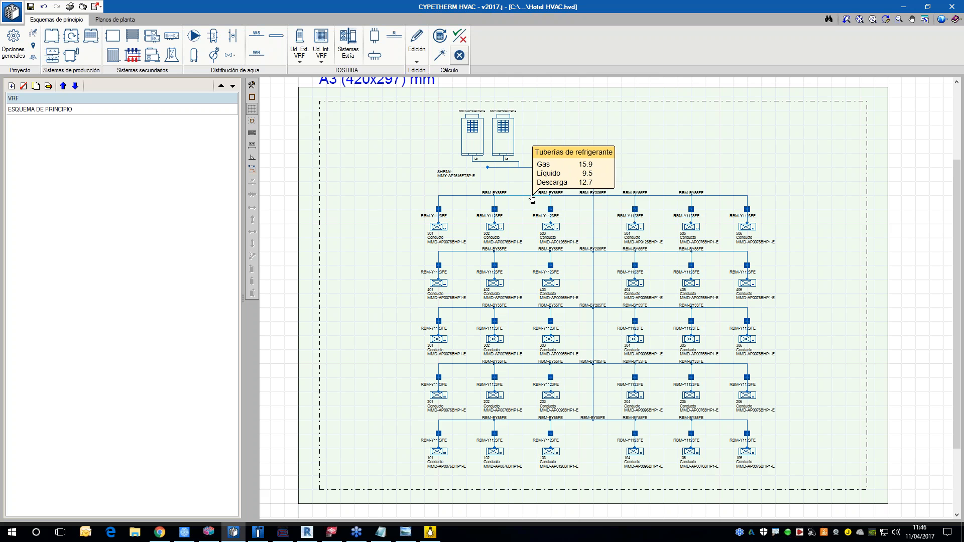
pyautogui.click(514, 208)
pyautogui.click(544, 227)
pyautogui.moveTo(618, 306); pyautogui.dragTo(567, 257, button='middle')
pyautogui.moveTo(550, 293); pyautogui.dragTo(556, 320, button='middle')
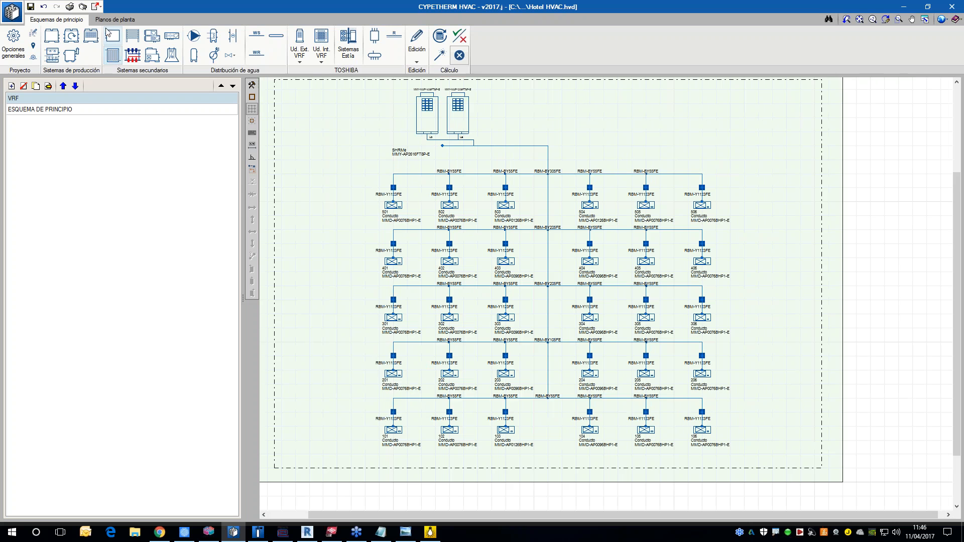
# Step: Return to the second floor plan and examine its indoor units up close in the 3D view
pyautogui.click(117, 21)
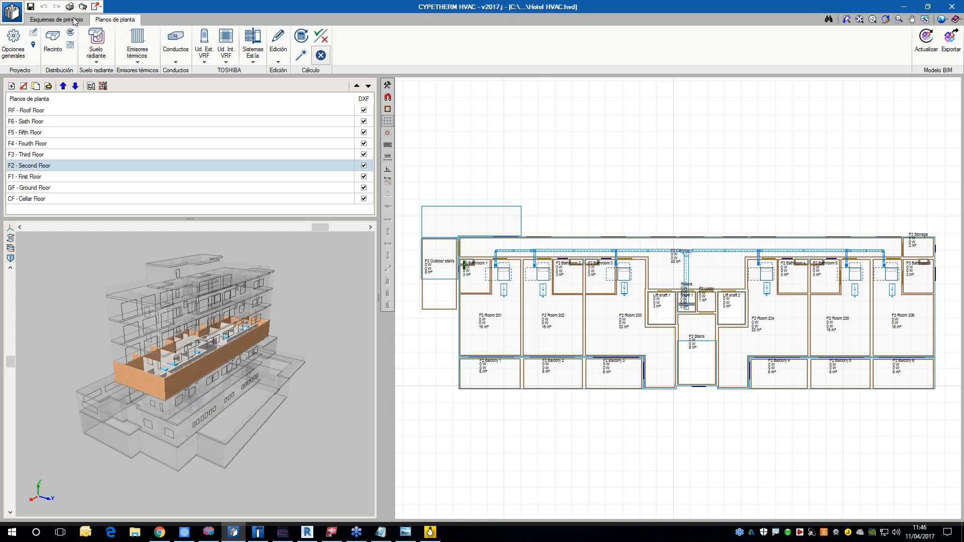
pyautogui.scroll(3, 176, 372)
pyautogui.moveTo(176, 372); pyautogui.dragTo(279, 374)
pyautogui.moveTo(278, 373); pyautogui.dragTo(235, 378, button='middle')
pyautogui.scroll(2, 235, 379)
pyautogui.moveTo(235, 379); pyautogui.dragTo(205, 393)
pyautogui.moveTo(535, 306); pyautogui.dragTo(527, 296, button='middle')
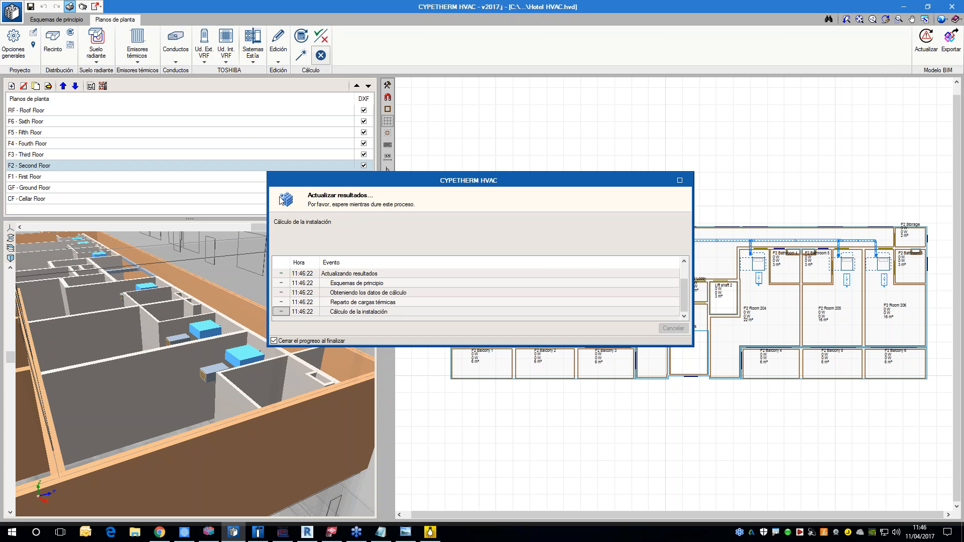
# Step: Generate the VRF TOSHIBA report and review its equipment list, project compliance checks and unit details
pyautogui.click(440, 234)
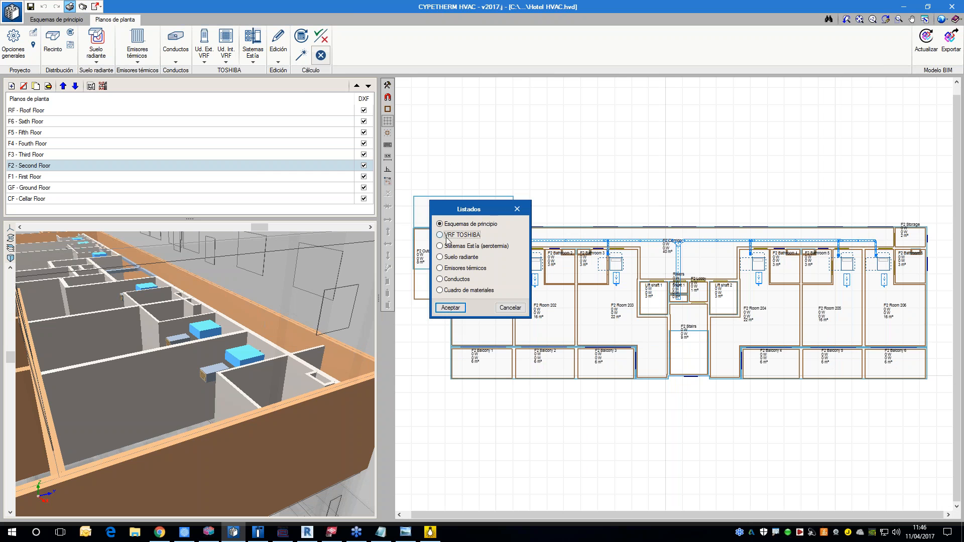
pyautogui.click(450, 308)
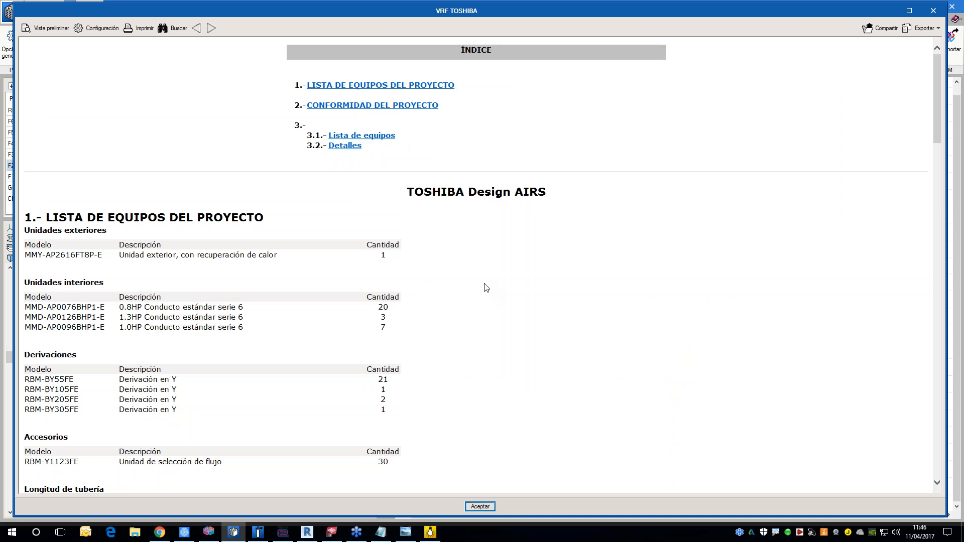
pyautogui.scroll(-10, 478, 288)
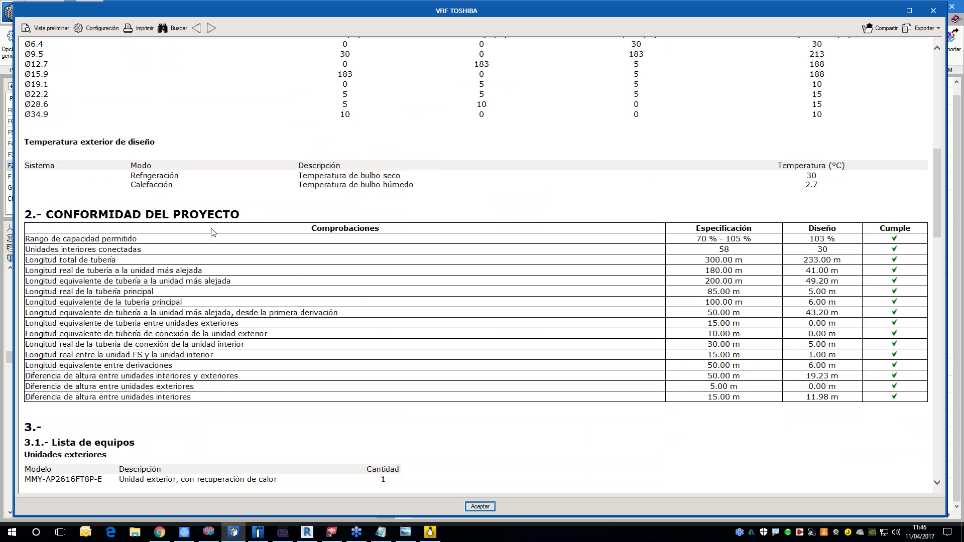
pyautogui.scroll(-15, 210, 229)
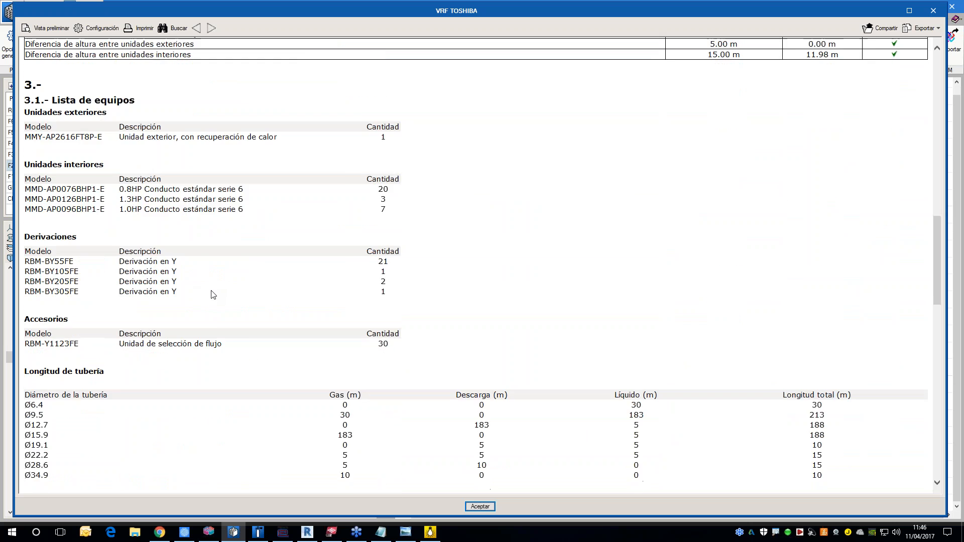
pyautogui.scroll(-8, 209, 309)
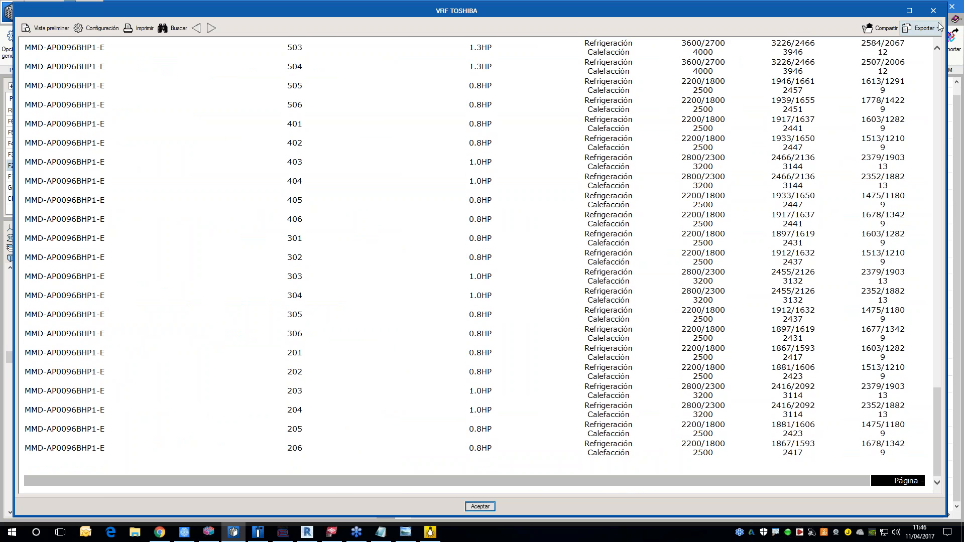
pyautogui.click(932, 11)
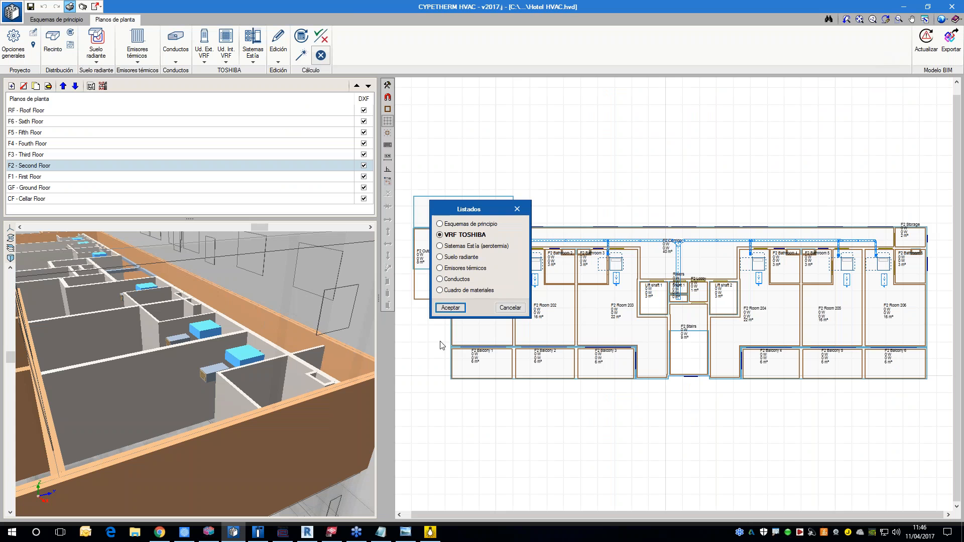
pyautogui.click(504, 311)
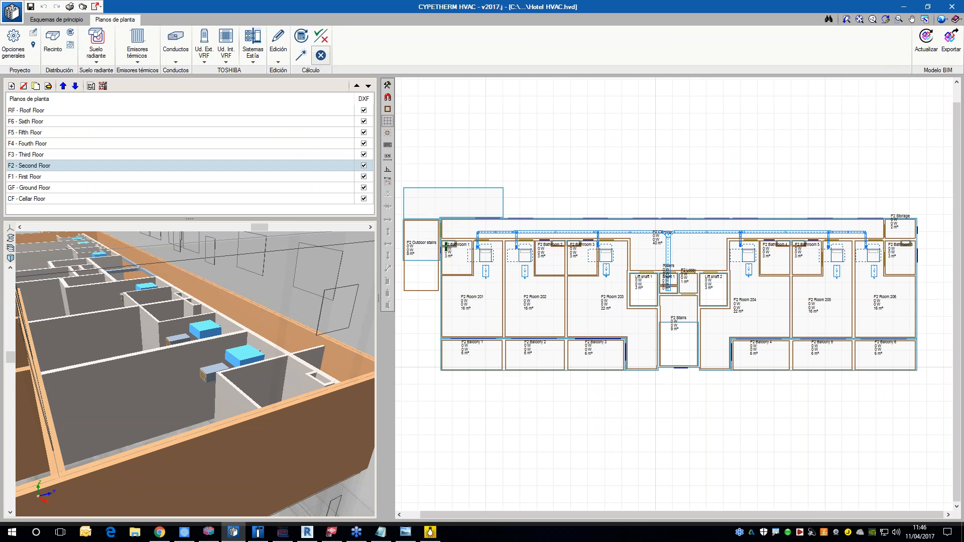
# Step: Start generating underfloor heating circuits with the Polytherm POL DINAMIC PLUS system and POLYTHERM EVOHFLEX PLUS 15X1,5 pipe
pyautogui.click(96, 46)
pyautogui.click(469, 129)
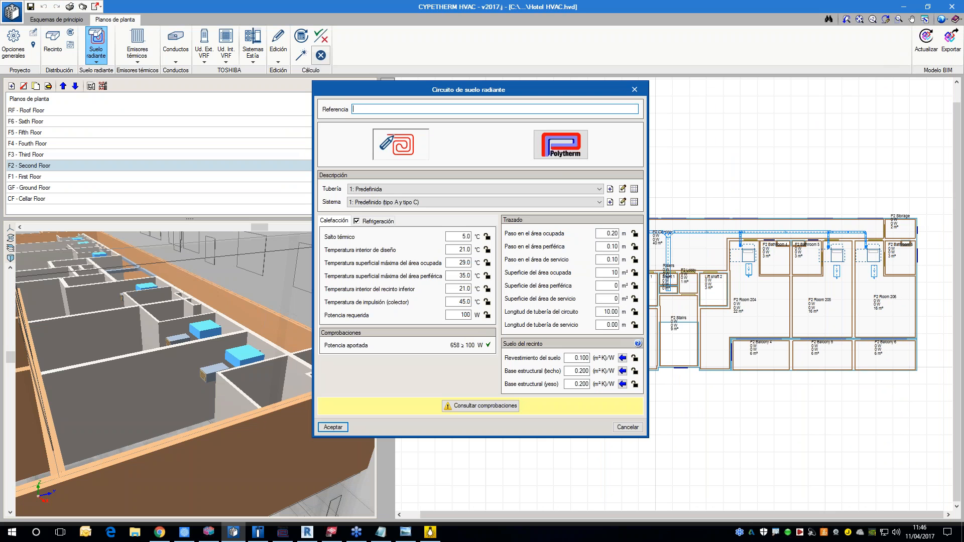
pyautogui.click(562, 147)
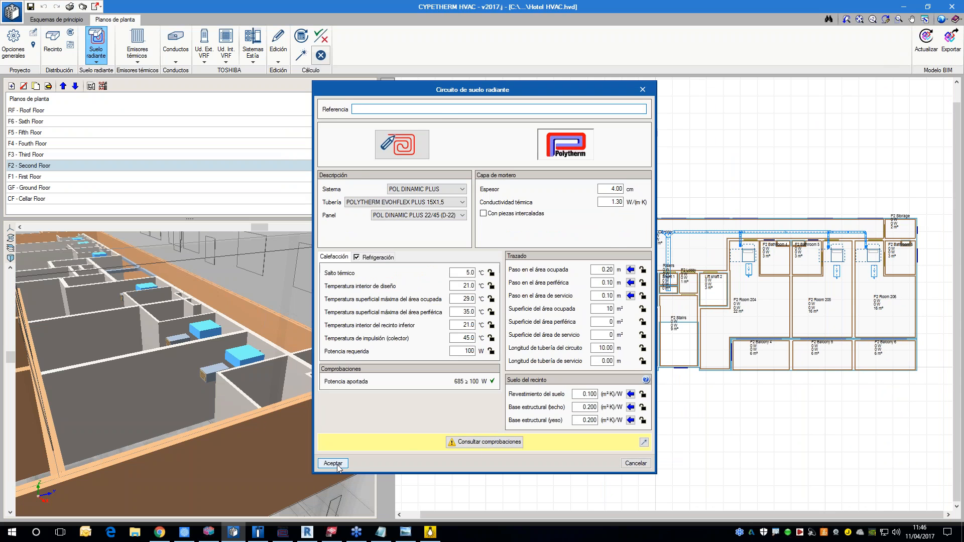
pyautogui.click(332, 462)
# Step: Generate the underfloor heating circuits on all floor plans with a minimum room area of 5 m²
pyautogui.click(422, 285)
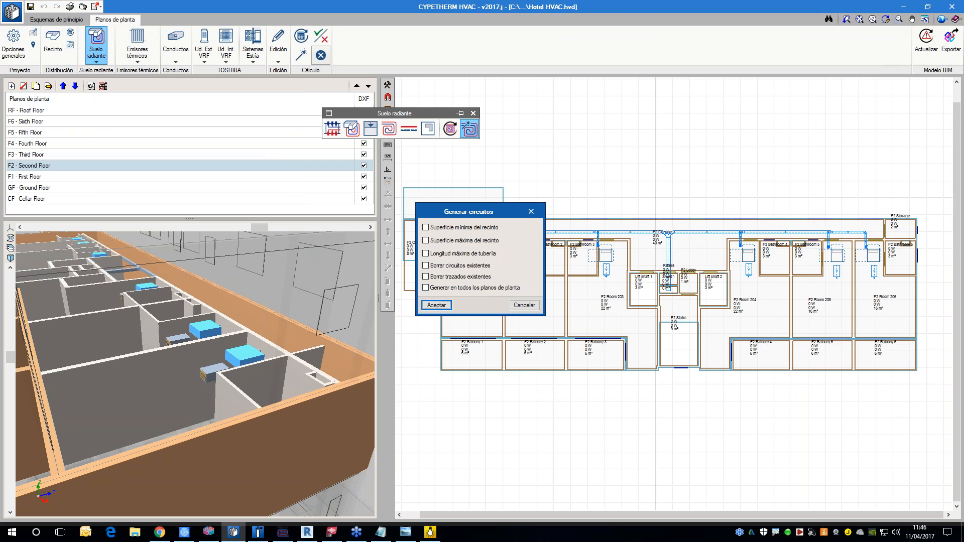
pyautogui.click(454, 289)
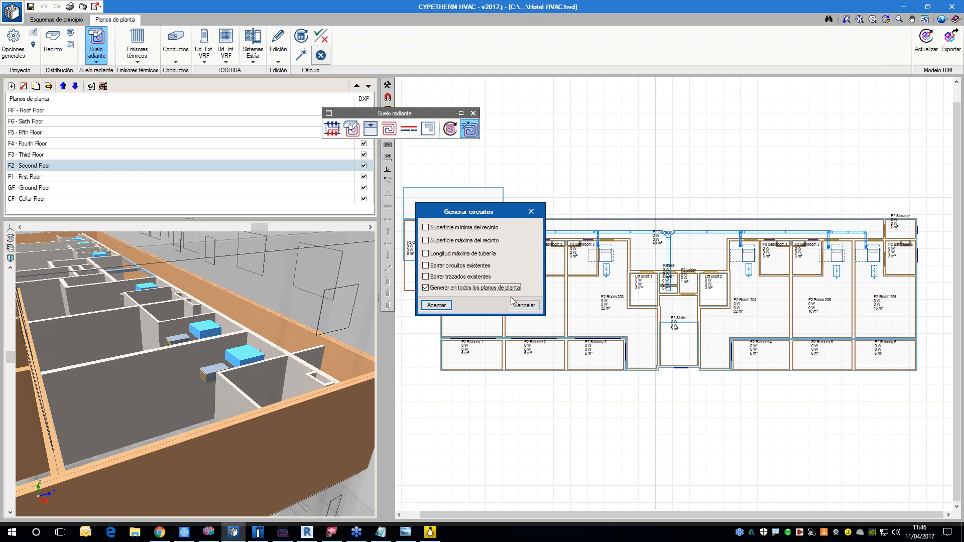
pyautogui.click(458, 230)
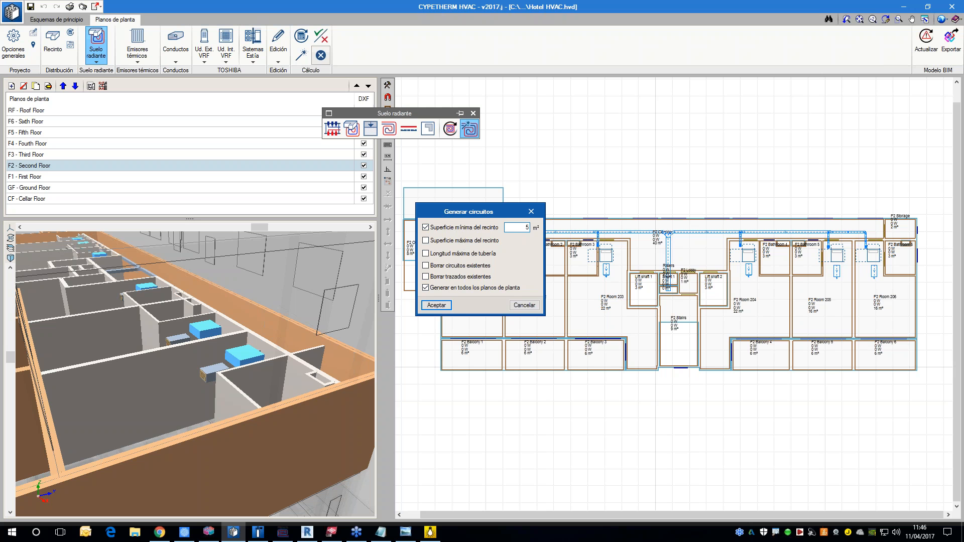
pyautogui.press('Return')
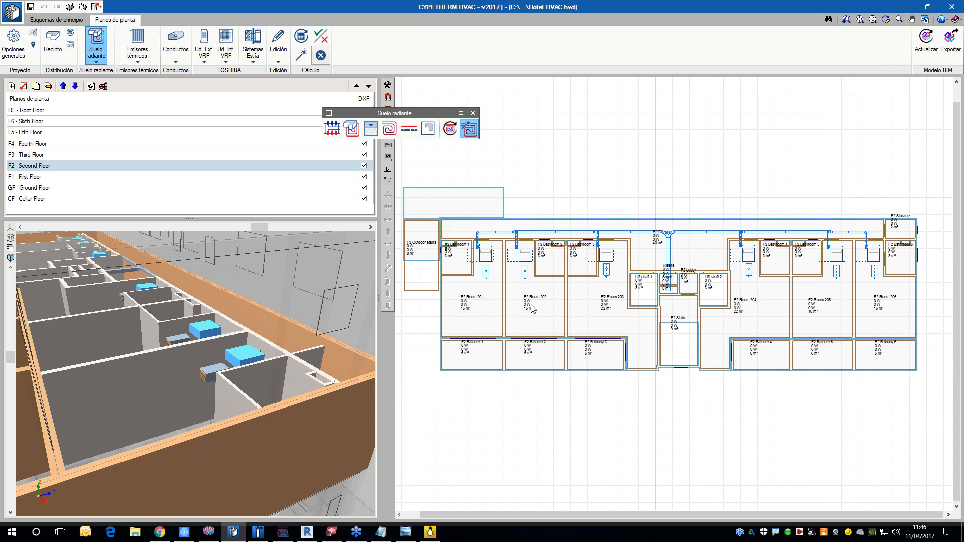
# Step: Examine the second floor's underfloor heating circuits in the plan, including Room 203, and in the 3D view
pyautogui.scroll(-3, 525, 321)
pyautogui.scroll(2, 611, 329)
pyautogui.scroll(2, 709, 334)
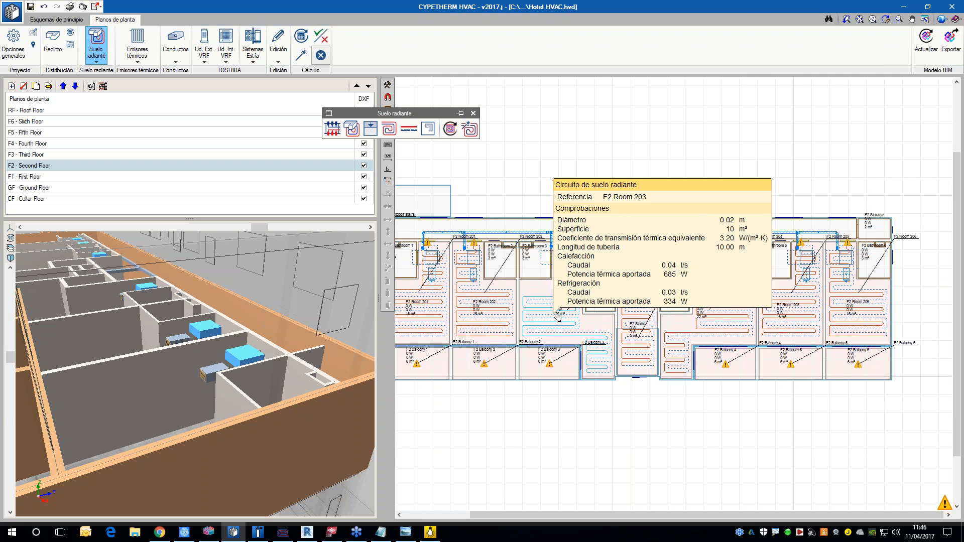
pyautogui.scroll(-4, 222, 391)
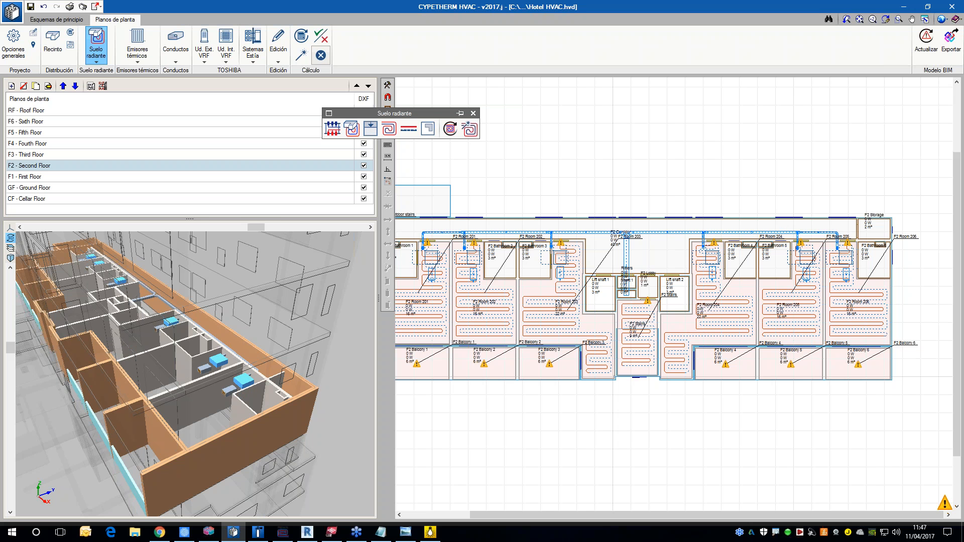
pyautogui.scroll(-3, 238, 407)
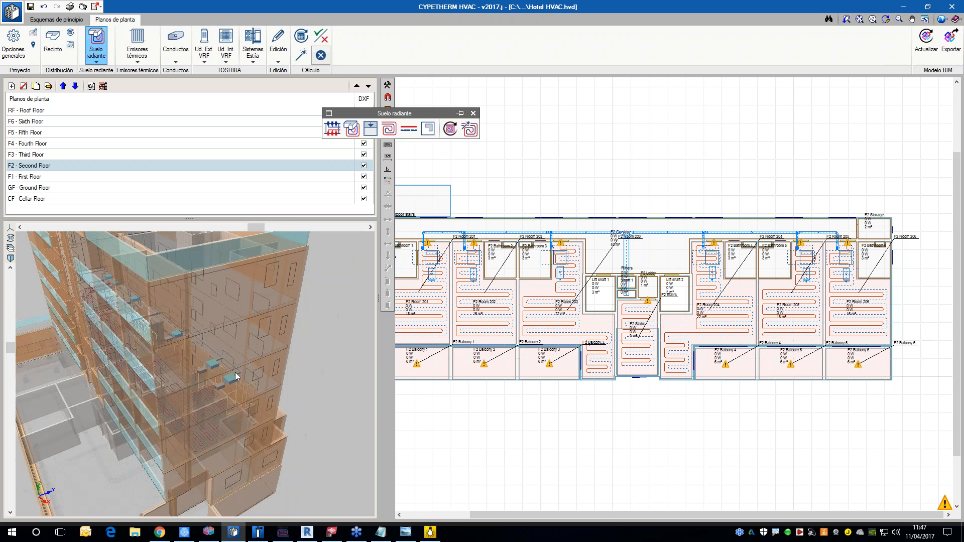
pyautogui.scroll(5, 223, 407)
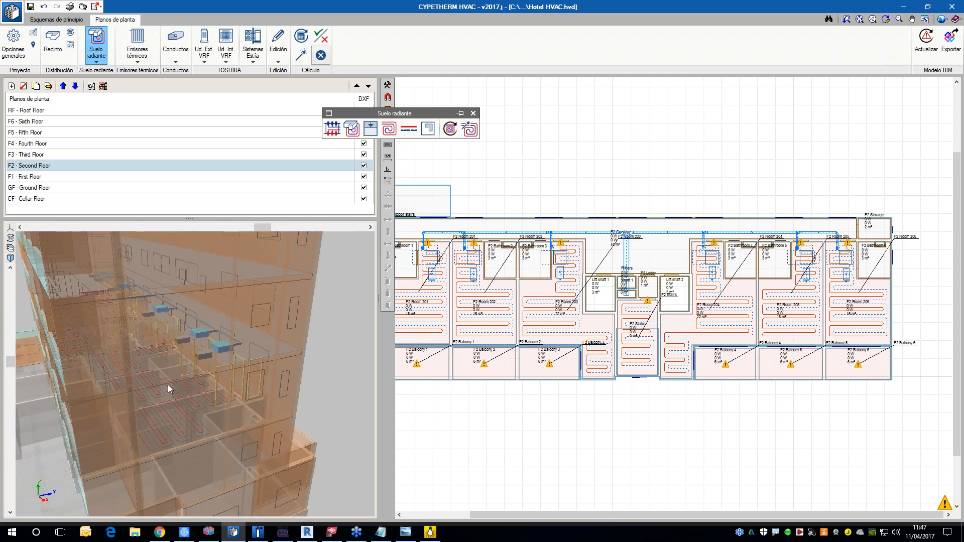
# Step: Hide the walls (Muros) in the 3D view
pyautogui.click(10, 249)
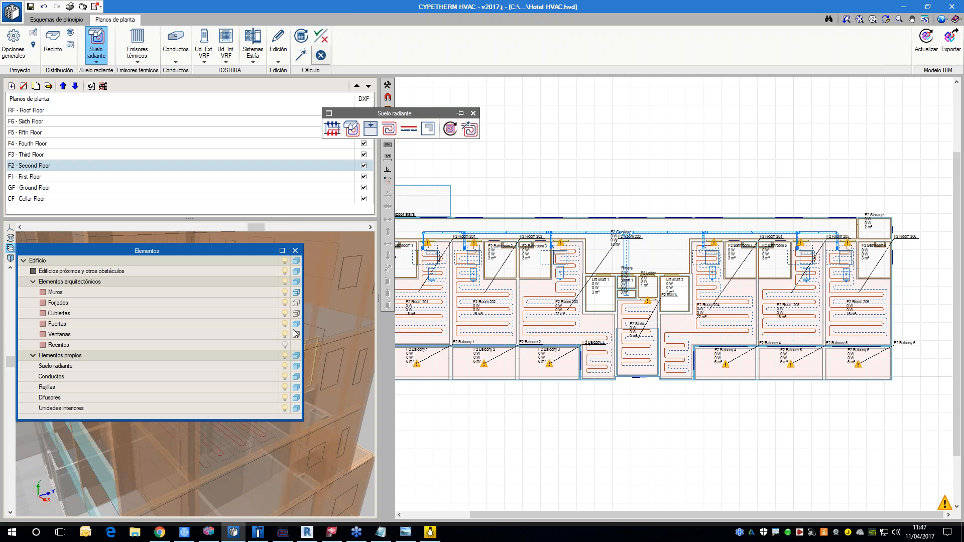
pyautogui.click(284, 292)
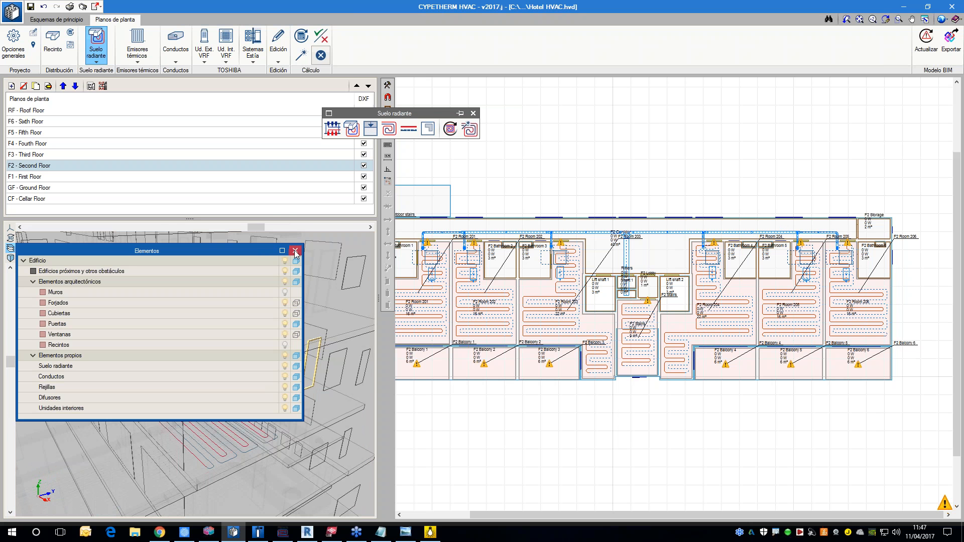
pyautogui.click(295, 250)
# Step: Examine the underfloor heating loops and indoor units in 3D from several angles, and view the whole second floor plan
pyautogui.scroll(-4, 291, 386)
pyautogui.moveTo(294, 371); pyautogui.dragTo(183, 346)
pyautogui.moveTo(175, 321); pyautogui.dragTo(264, 372, button='middle')
pyautogui.moveTo(264, 372); pyautogui.dragTo(224, 391)
pyautogui.scroll(2, 221, 392)
pyautogui.scroll(2, 271, 390)
pyautogui.moveTo(224, 390); pyautogui.dragTo(186, 364, button='middle')
pyautogui.moveTo(186, 364); pyautogui.dragTo(239, 339)
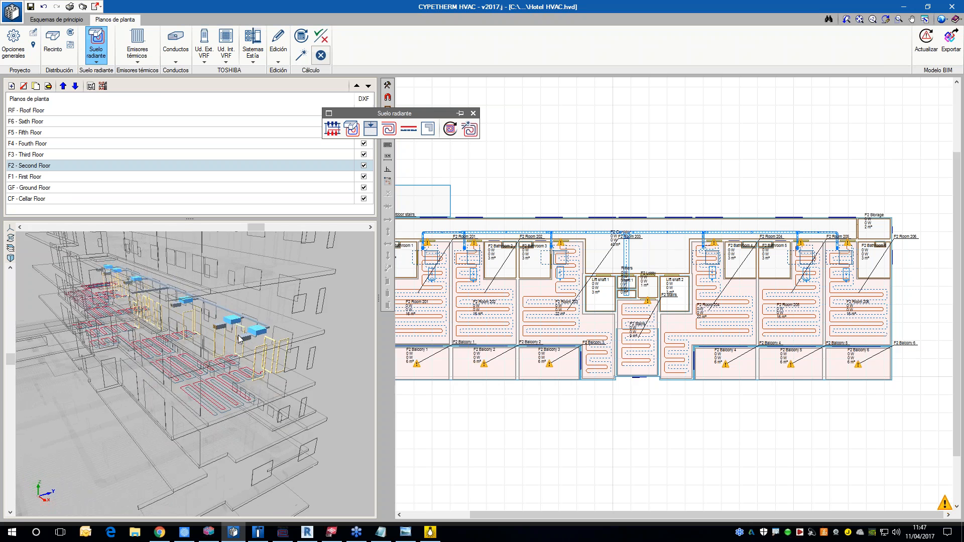
pyautogui.moveTo(240, 339); pyautogui.dragTo(279, 378, button='middle')
pyautogui.scroll(-1, 508, 422)
pyautogui.moveTo(510, 424); pyautogui.dragTo(543, 418, button='middle')
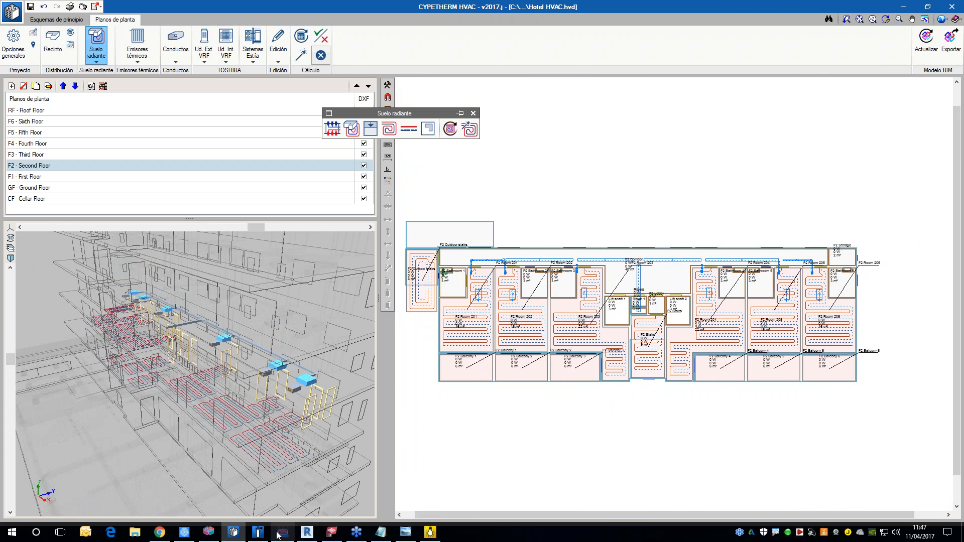
# Step: Switch to CYPEFIRE CTE and examine the third floor's evacuation routes and fire protection equipment in 3D and in plan
pyautogui.click(258, 532)
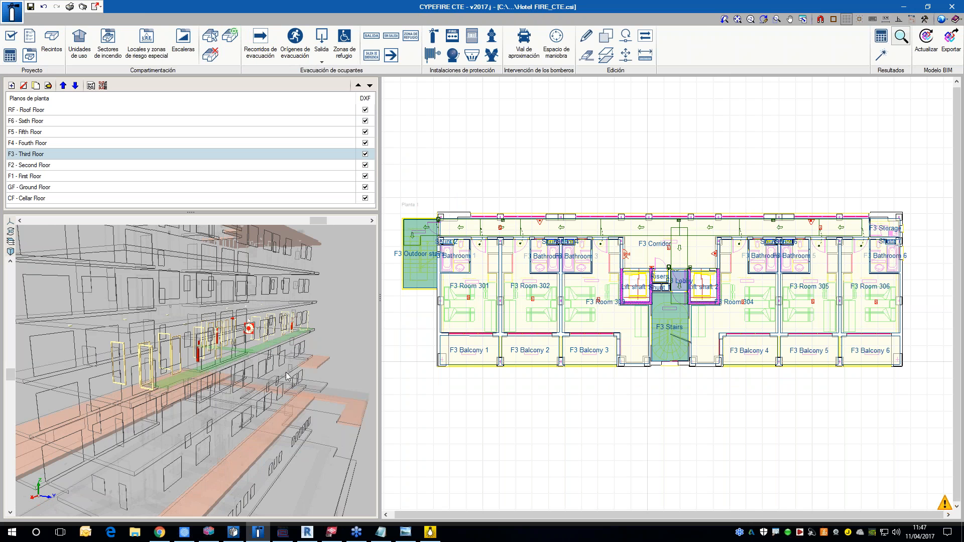
pyautogui.moveTo(246, 355)
pyautogui.mouseDown()
pyautogui.moveTo(282, 353)
pyautogui.moveTo(276, 363)
pyautogui.moveTo(245, 360)
pyautogui.moveTo(253, 372)
pyautogui.mouseUp()
pyautogui.scroll(3, 246, 359)
pyautogui.scroll(-1, 246, 359)
pyautogui.scroll(3, 642, 259)
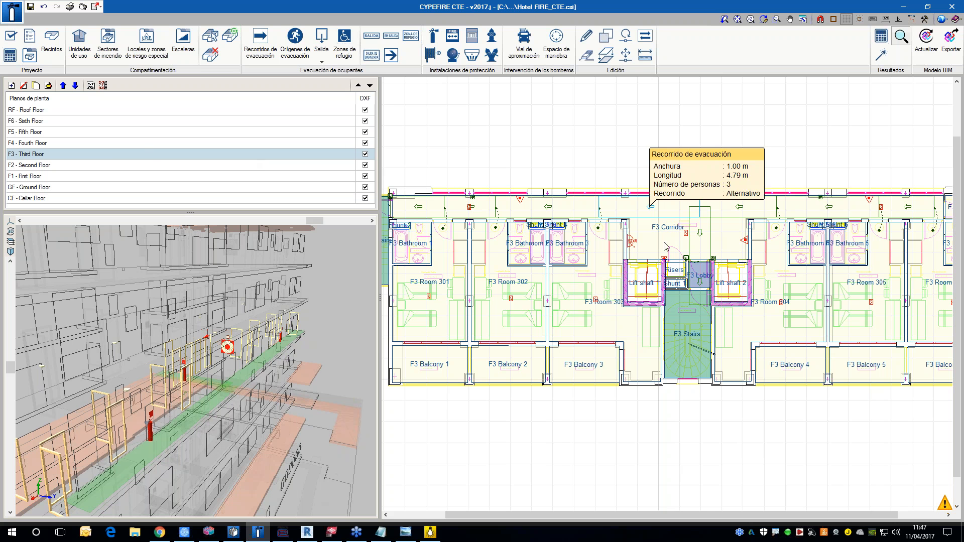
pyautogui.moveTo(625, 171); pyautogui.dragTo(615, 168, button='middle')
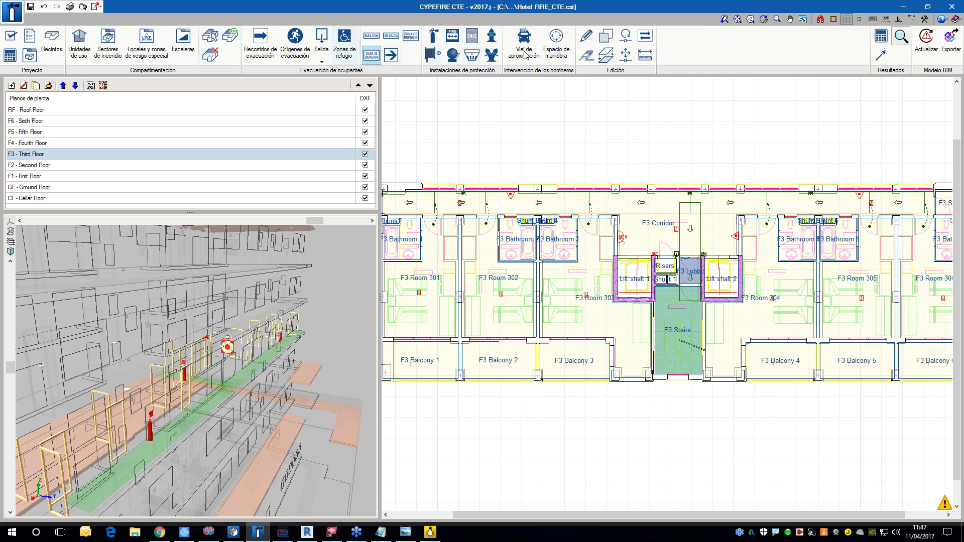
# Step: Delete the F3 Lobby room next to the stairs on the third floor
pyautogui.click(586, 55)
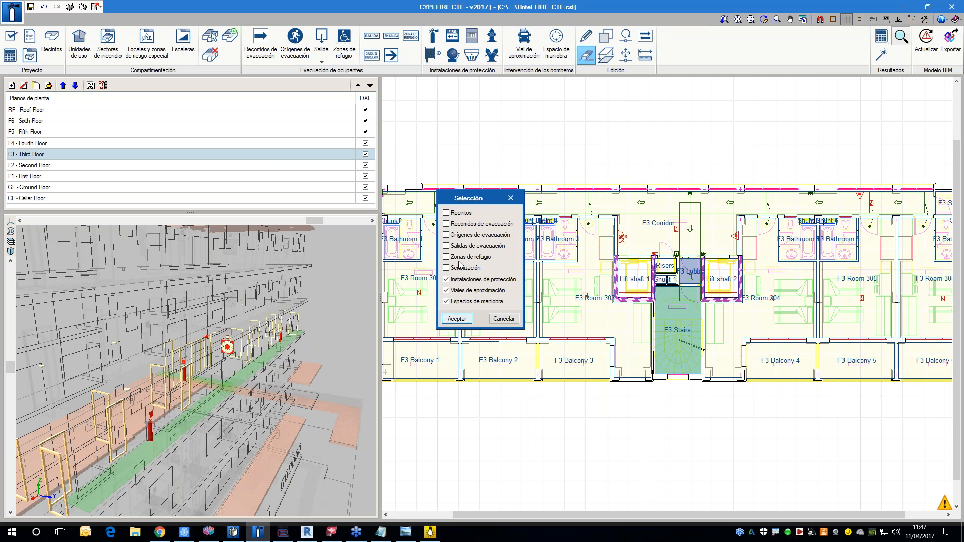
pyautogui.click(457, 212)
pyautogui.click(457, 224)
pyautogui.click(456, 234)
pyautogui.click(457, 246)
pyautogui.click(458, 258)
pyautogui.click(457, 268)
pyautogui.click(458, 319)
pyautogui.scroll(1, 678, 291)
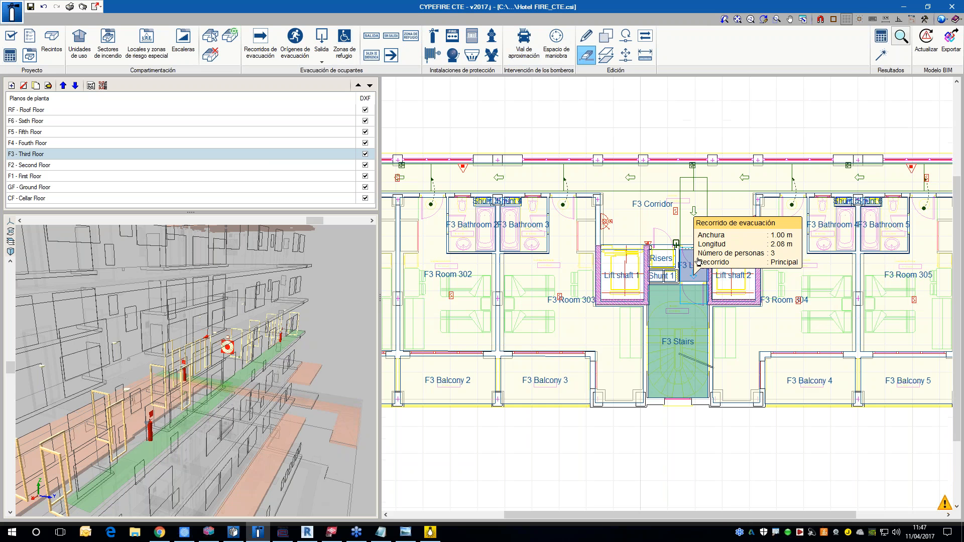
pyautogui.moveTo(715, 287); pyautogui.dragTo(691, 287, button='middle')
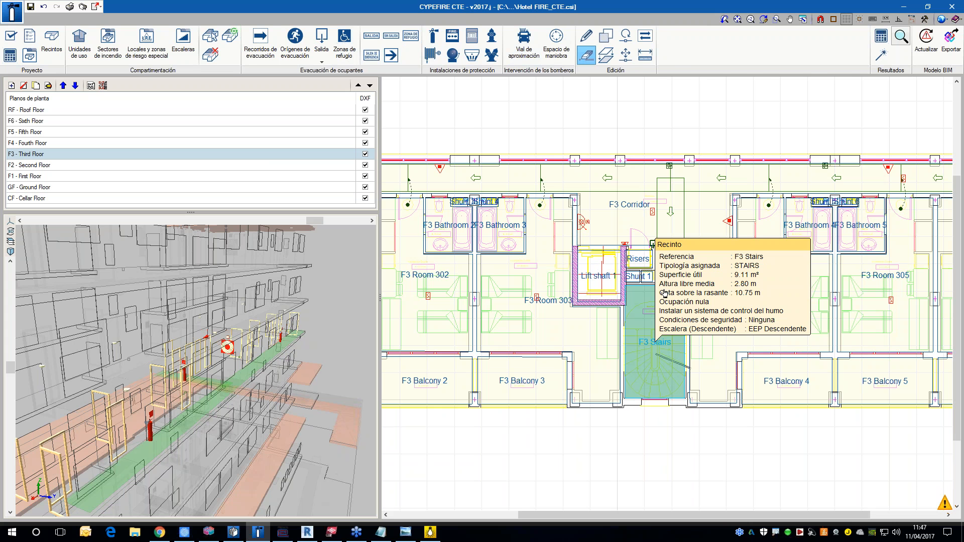
pyautogui.scroll(-2, 653, 244)
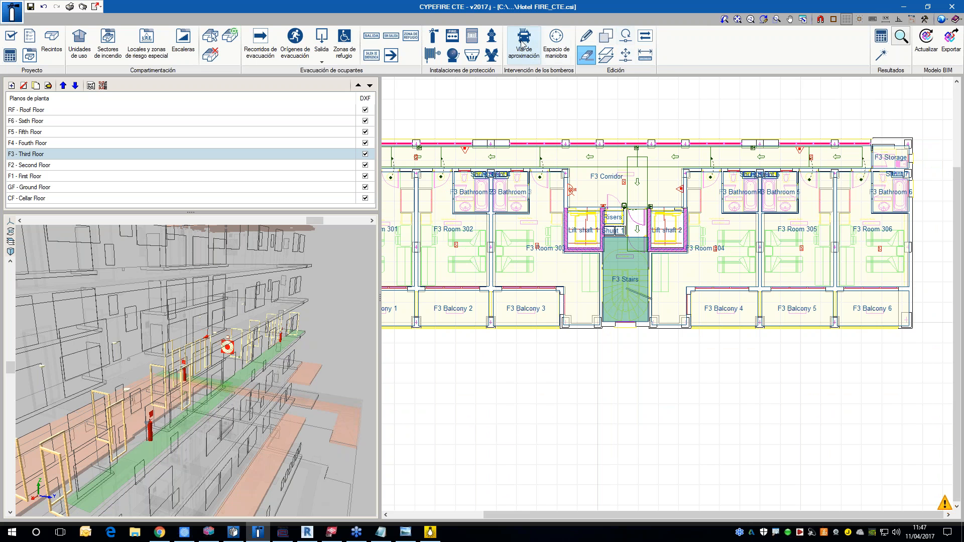
# Step: Calculate the project and examine the check on the F3 Stairs and their access
pyautogui.click(878, 42)
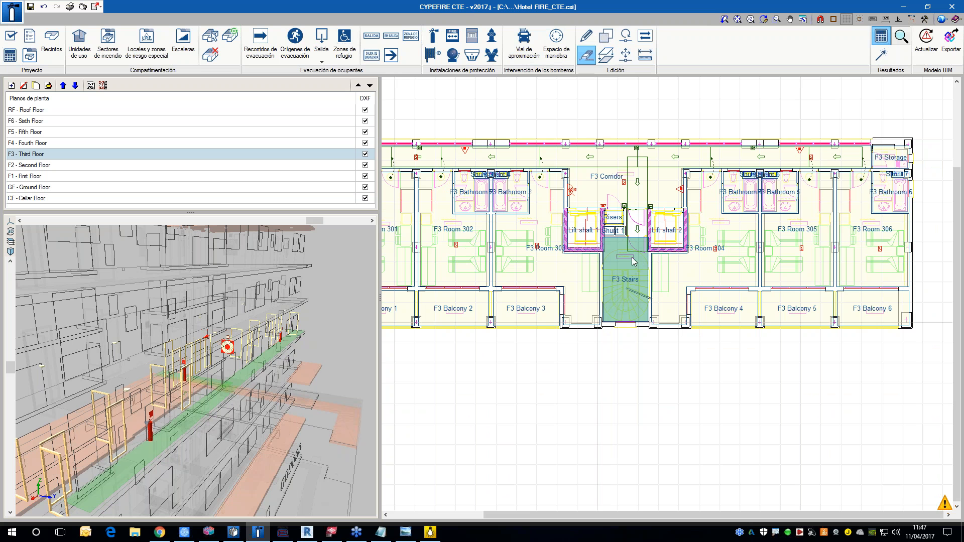
pyautogui.scroll(-1, 633, 266)
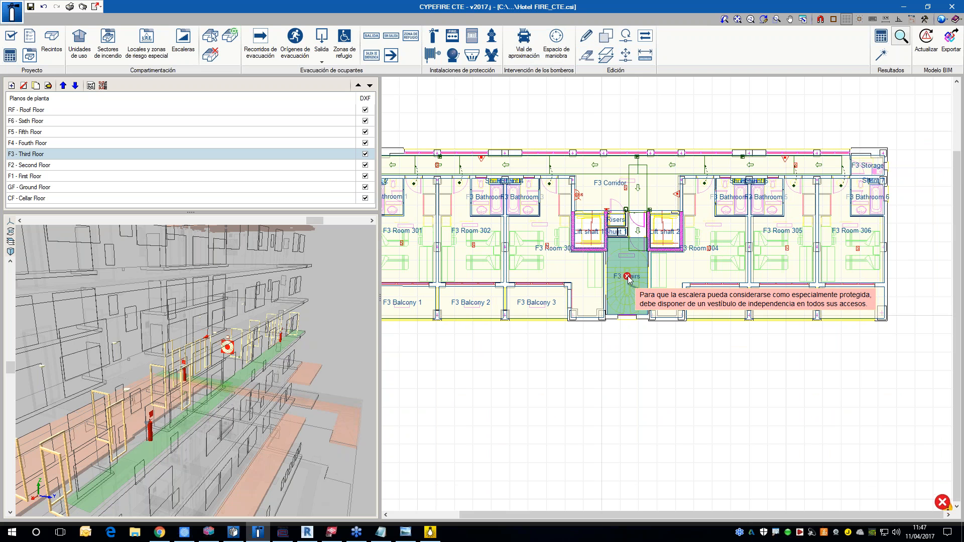
pyautogui.scroll(1, 633, 226)
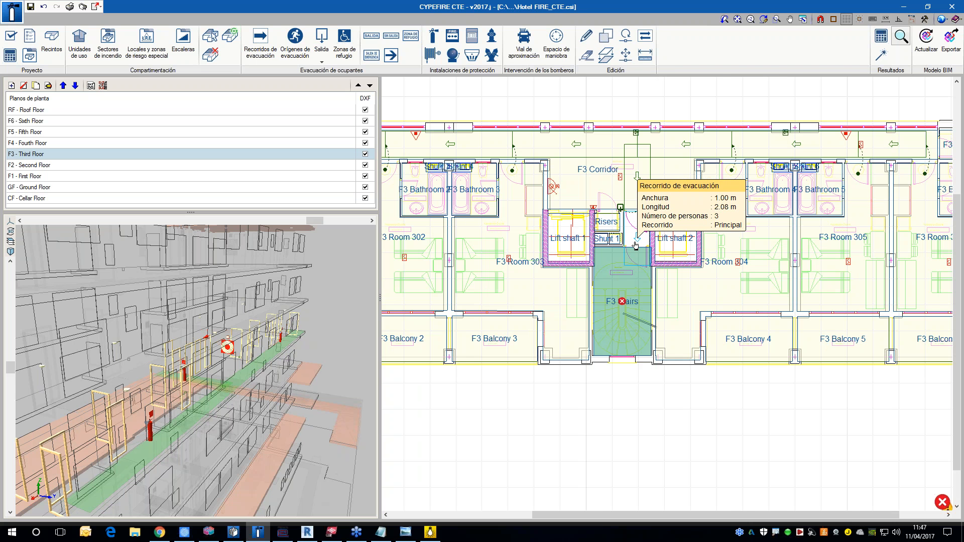
# Step: Undo the deletion of the F3 Lobby room
pyautogui.click(641, 242)
pyautogui.moveTo(648, 250)
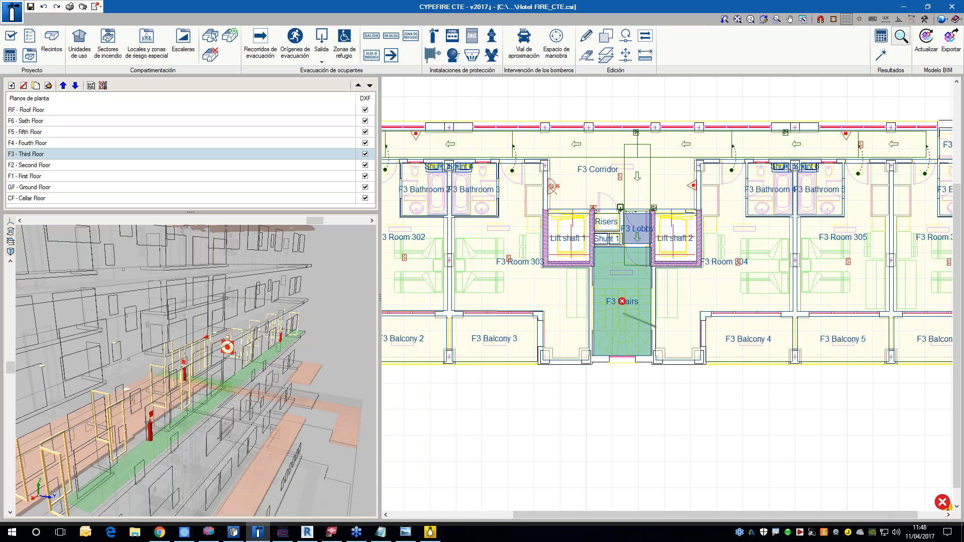
pyautogui.scroll(-3, 672, 245)
pyautogui.moveTo(614, 213); pyautogui.dragTo(658, 222, button='middle')
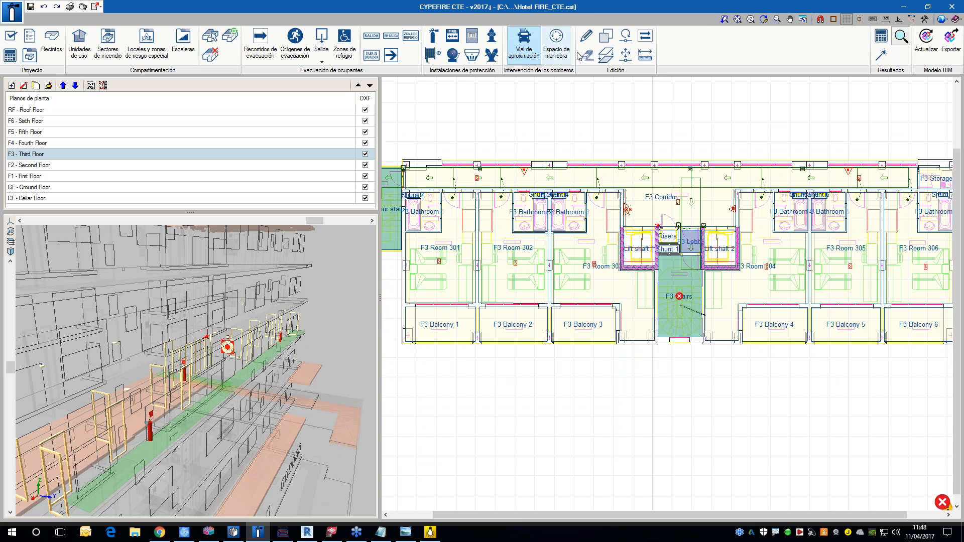
# Step: Delete the fire extinguisher in the third floor corridor near Room 302, limiting the deletion filter to the relevant element types
pyautogui.click(584, 55)
pyautogui.click(458, 212)
pyautogui.click(459, 224)
pyautogui.click(465, 240)
pyautogui.click(466, 247)
pyautogui.click(467, 258)
pyautogui.click(466, 301)
pyautogui.click(457, 319)
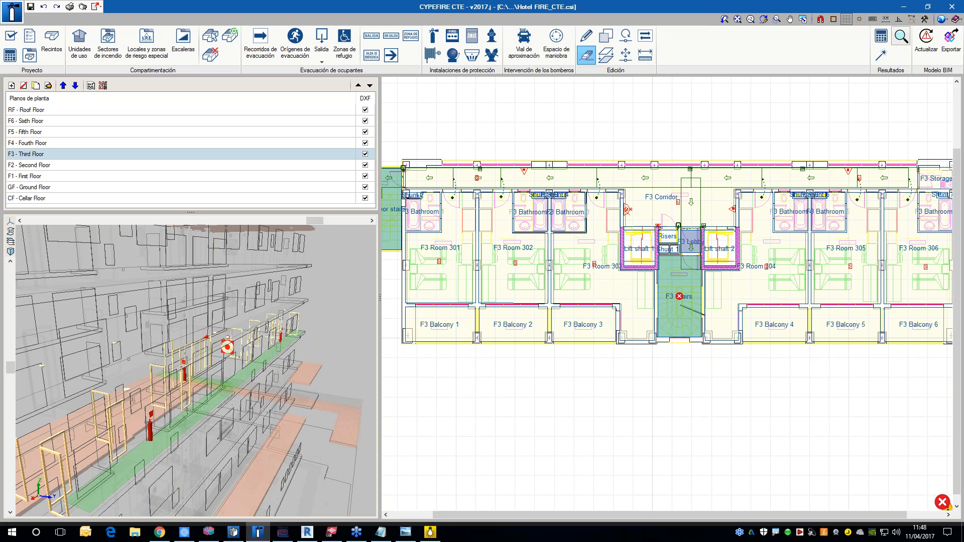
pyautogui.scroll(2, 533, 182)
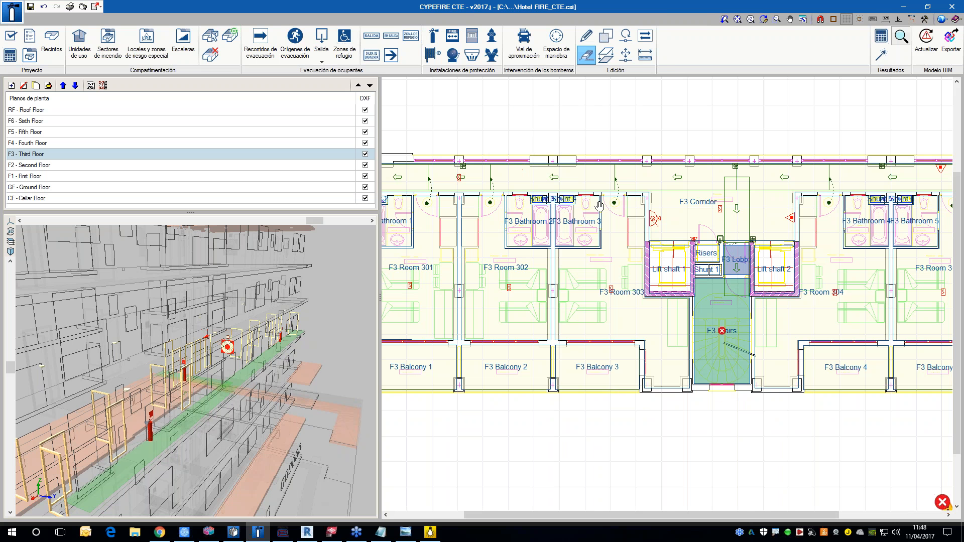
pyautogui.moveTo(553, 112); pyautogui.dragTo(594, 118, button='middle')
pyautogui.scroll(-1, 594, 118)
# Step: Recalculate the project and examine the extinguisher check on the corridor evacuation route near Room 301
pyautogui.click(879, 38)
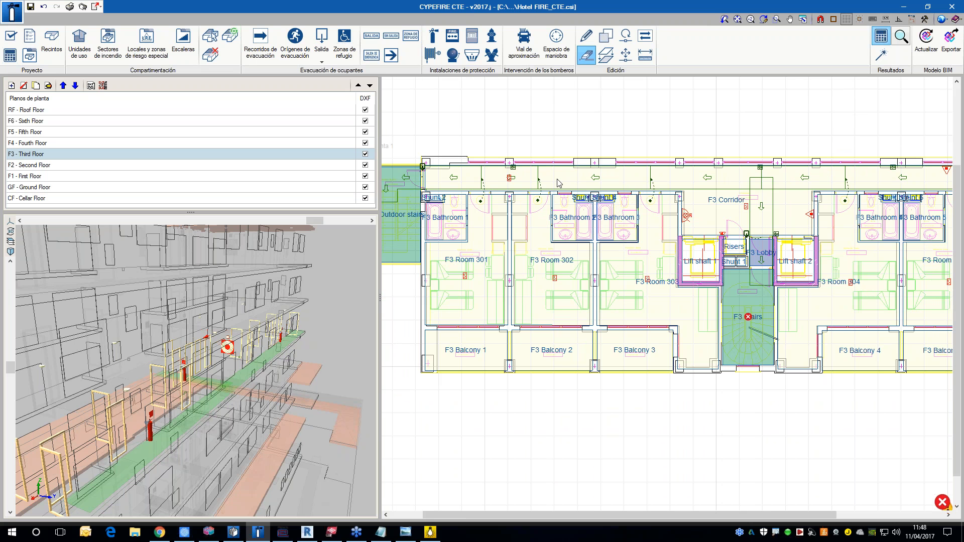
pyautogui.scroll(-1, 665, 187)
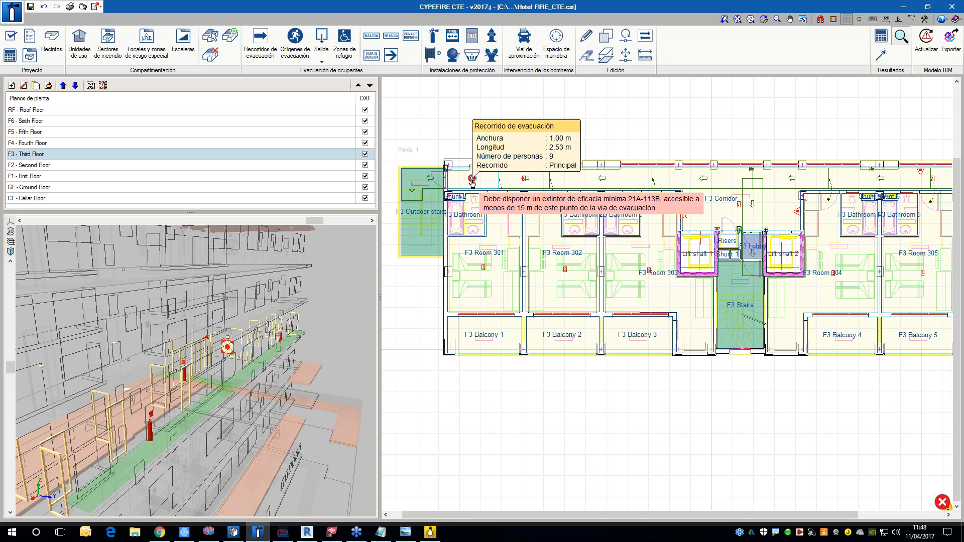
pyautogui.scroll(1, 471, 180)
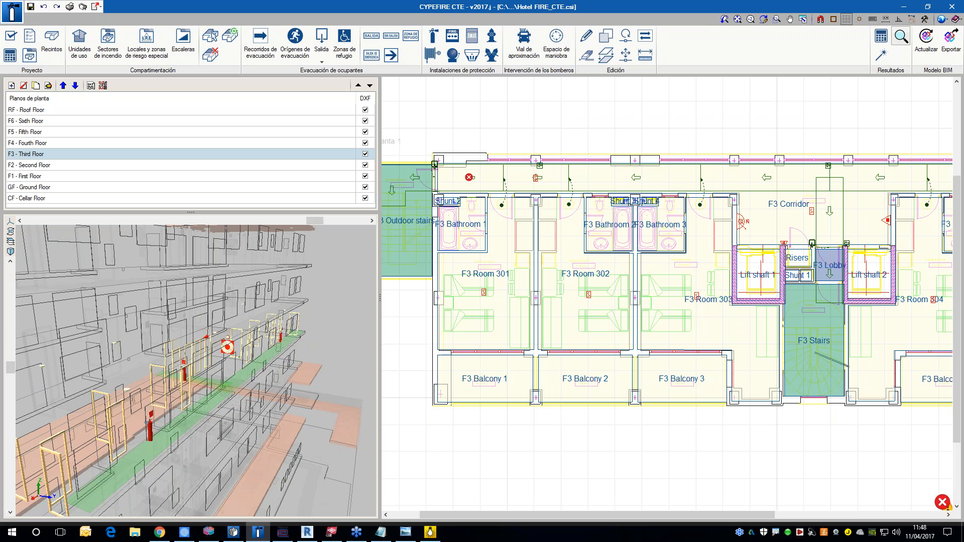
pyautogui.moveTo(471, 180)
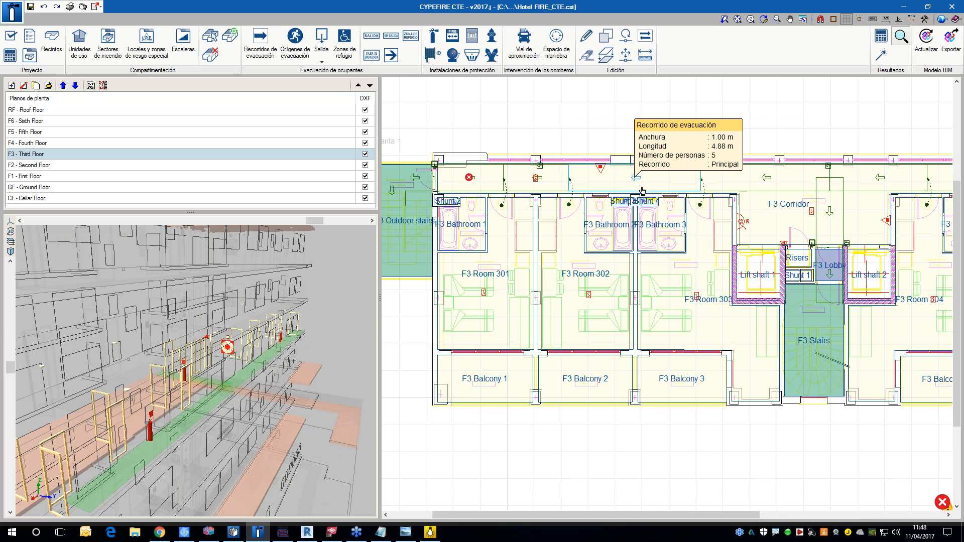
pyautogui.scroll(1, 642, 186)
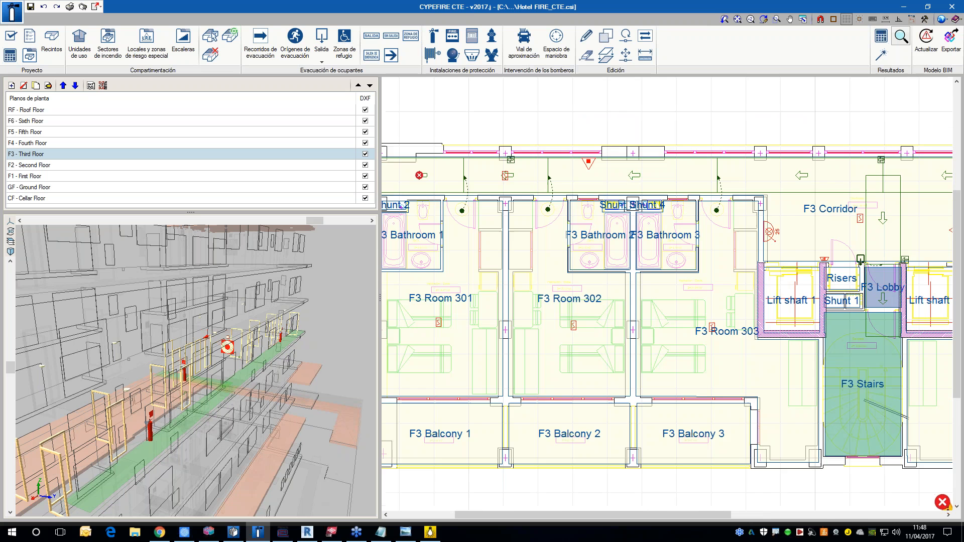
# Step: Go to the ground floor plan and inspect the checks on the evacuation route through the dining area
pyautogui.click(48, 189)
pyautogui.moveTo(551, 315)
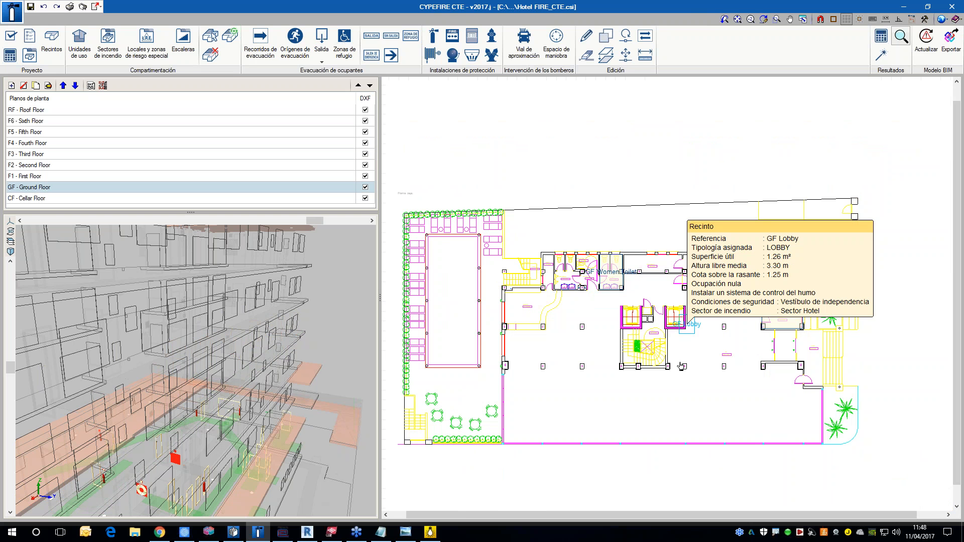
pyautogui.scroll(1, 599, 289)
pyautogui.moveTo(649, 468)
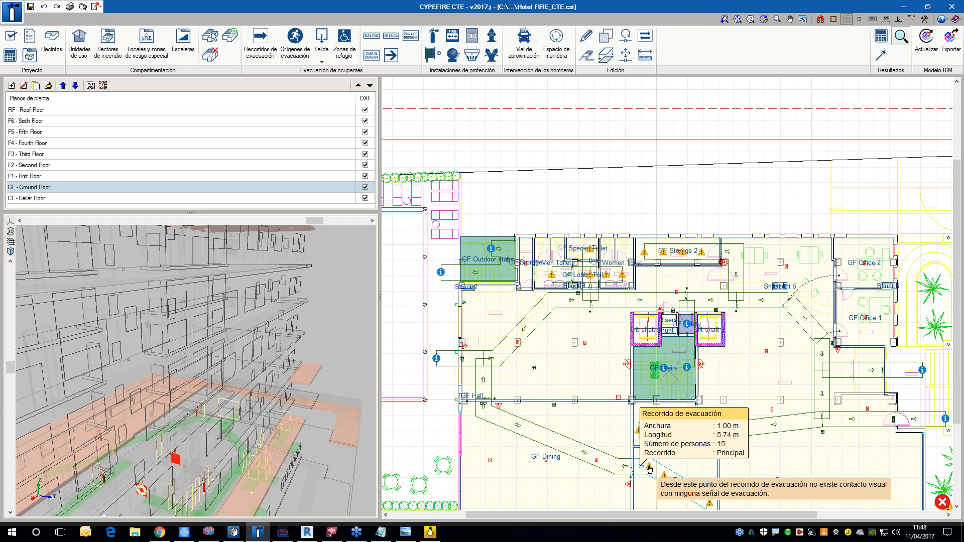
# Step: Examine the evacuation signage warnings along the route through the ground floor kitchen
pyautogui.scroll(-2, 645, 465)
pyautogui.scroll(2, 628, 384)
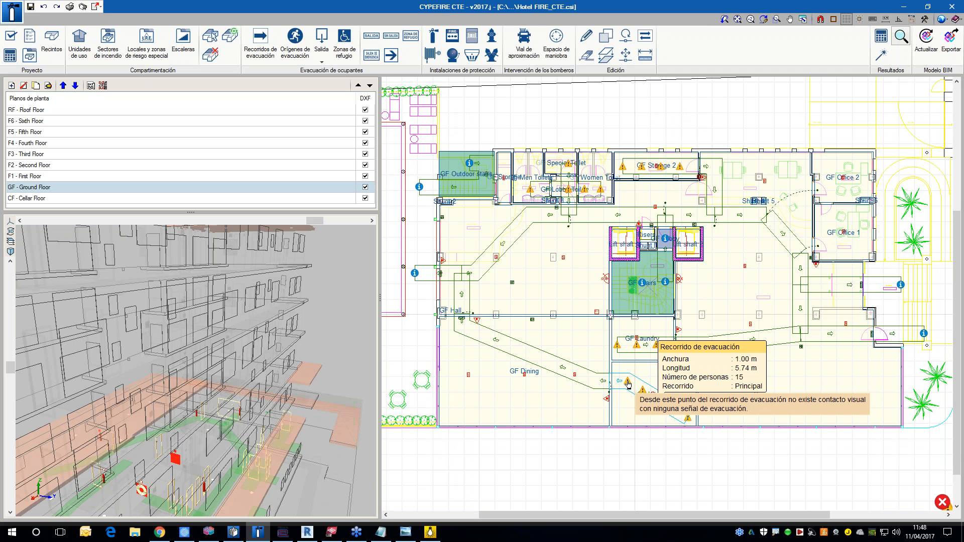
pyautogui.scroll(2, 627, 385)
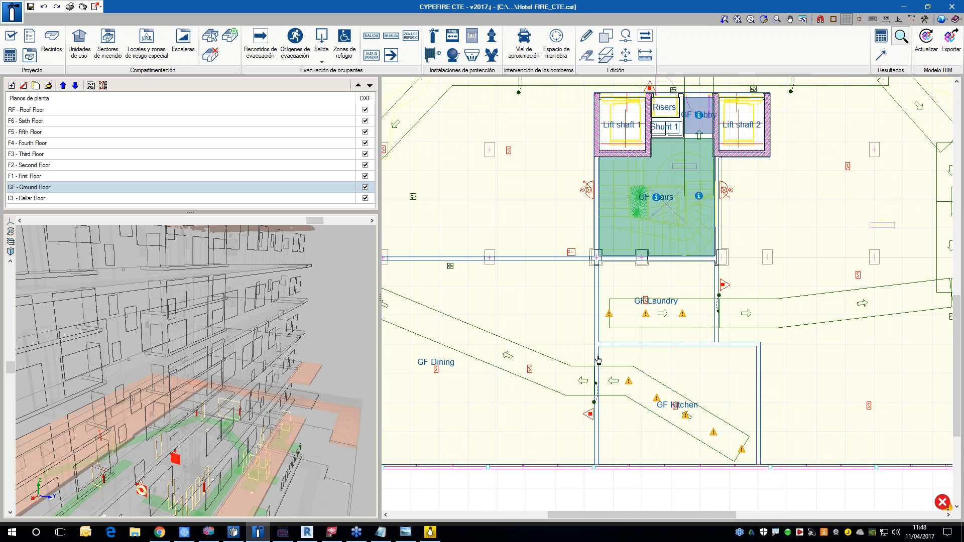
pyautogui.moveTo(658, 403)
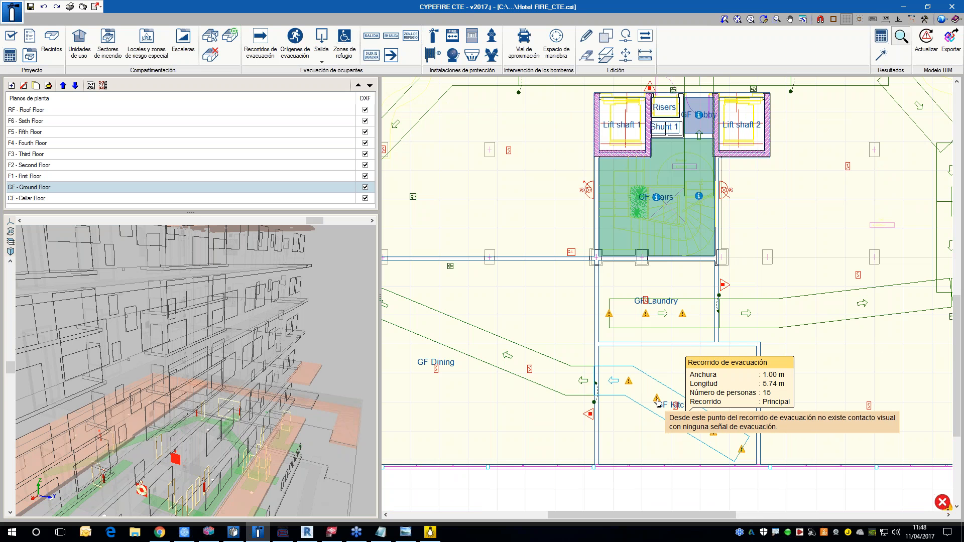
pyautogui.scroll(-3, 658, 403)
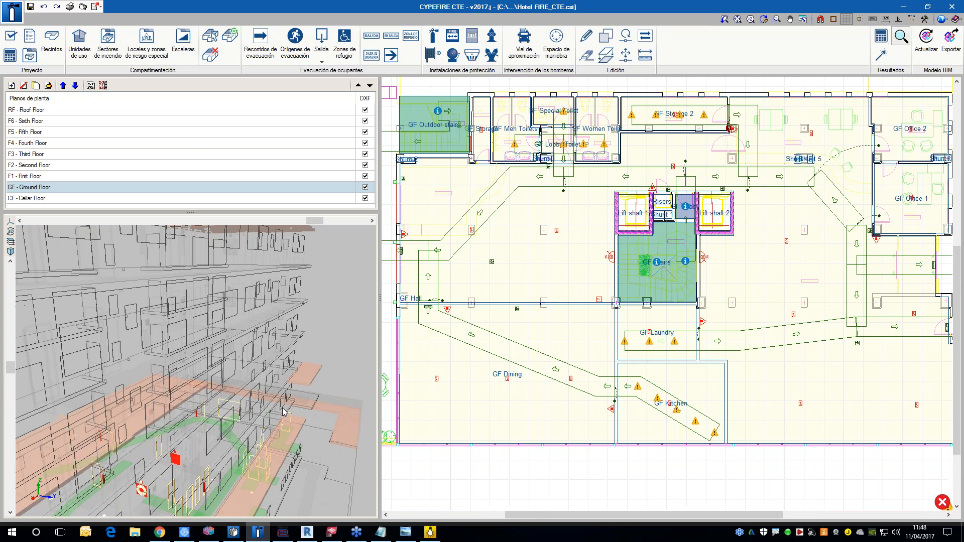
# Step: Inspect the ground floor's evacuation routes and fire protection equipment in the 3D model, from close up and from outside the building
pyautogui.scroll(-2, 251, 432)
pyautogui.scroll(8, 250, 433)
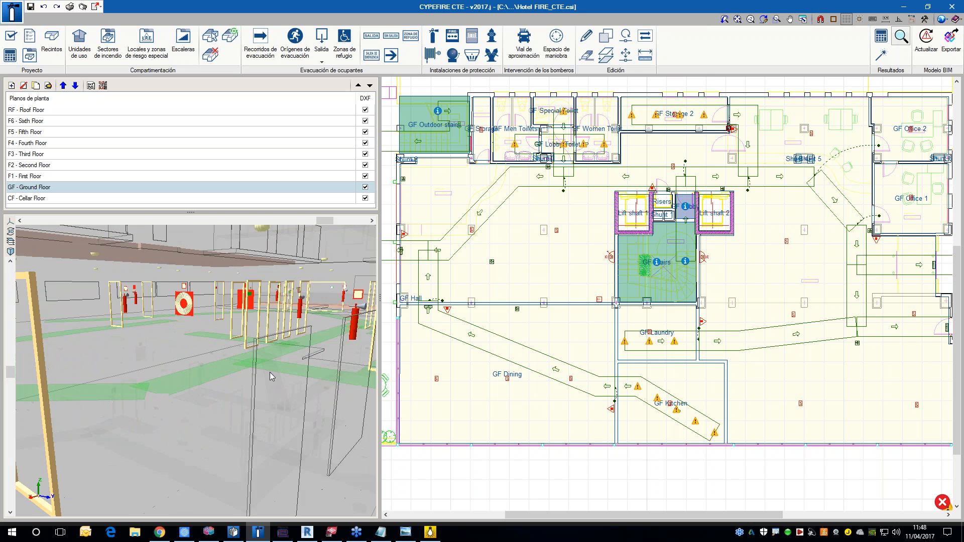
pyautogui.scroll(-3, 267, 379)
pyautogui.moveTo(266, 379); pyautogui.dragTo(236, 345)
pyautogui.scroll(-5, 236, 345)
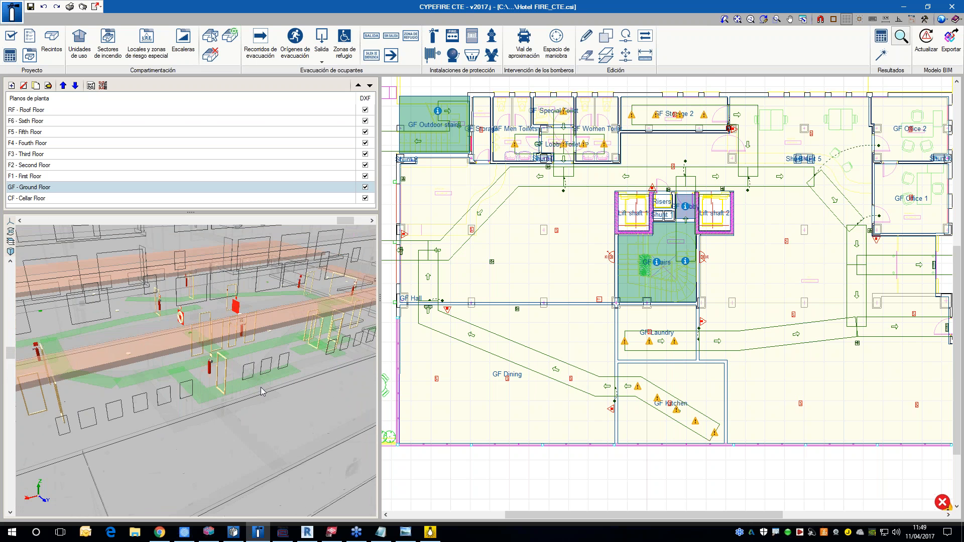
pyautogui.moveTo(265, 391); pyautogui.dragTo(286, 387)
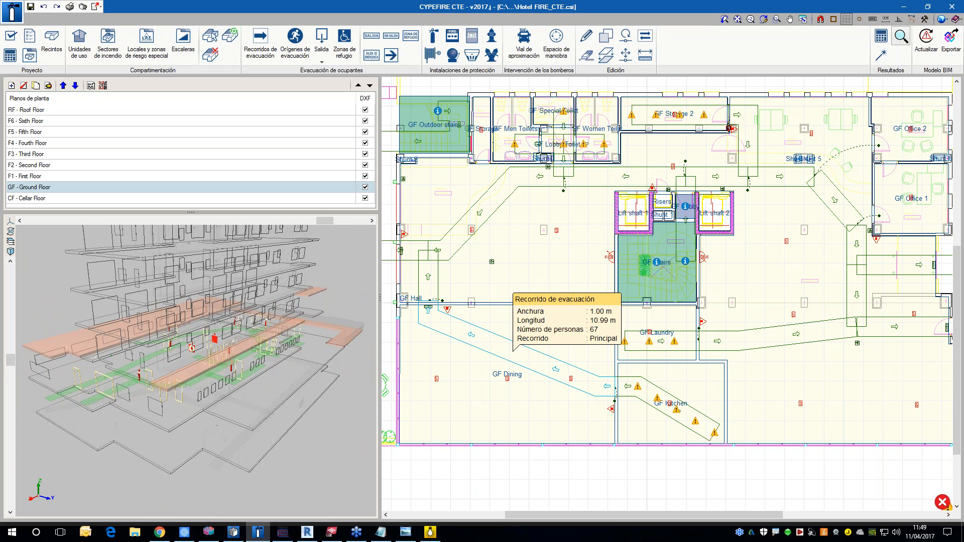
# Step: Recalculate the project and view the ground floor's evacuation routes from another side of the 3D model
pyautogui.click(884, 41)
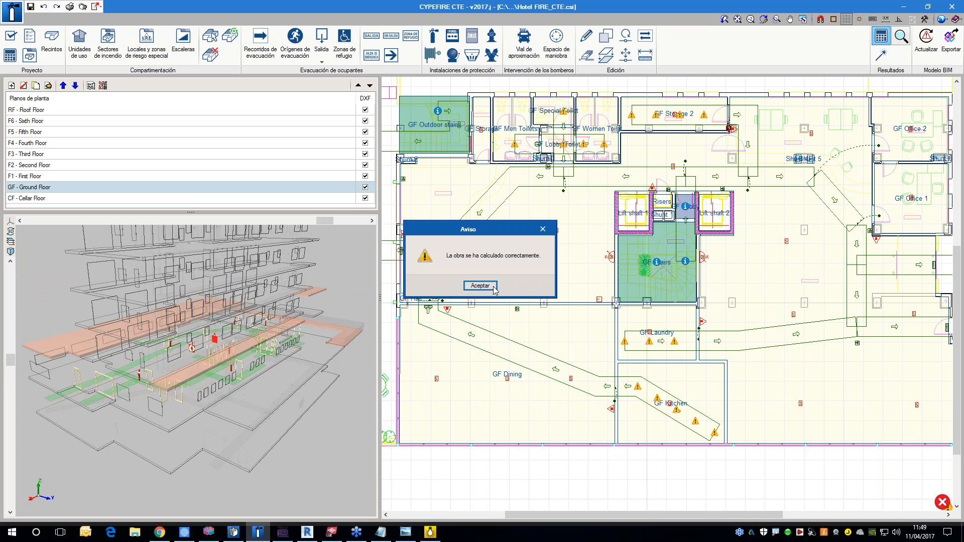
pyautogui.click(482, 285)
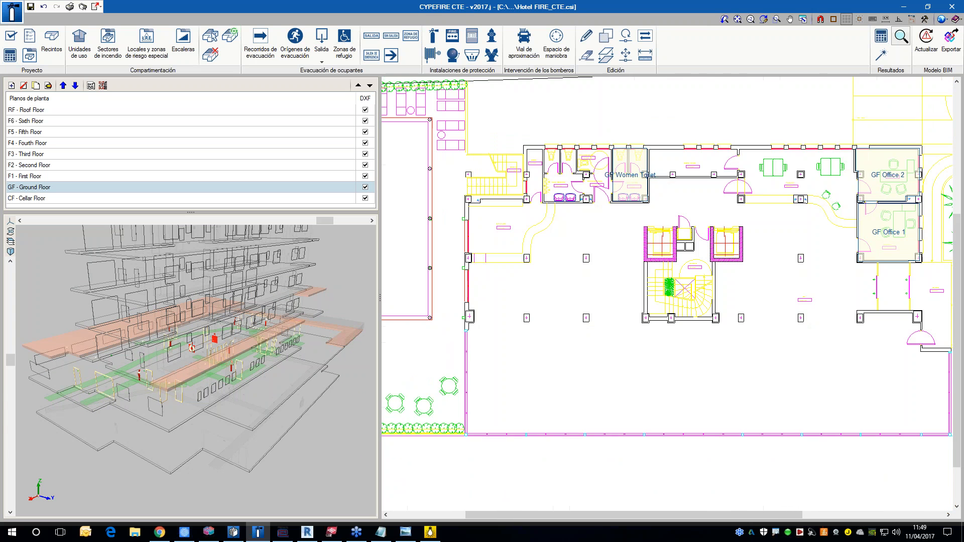
pyautogui.moveTo(213, 386); pyautogui.dragTo(296, 481)
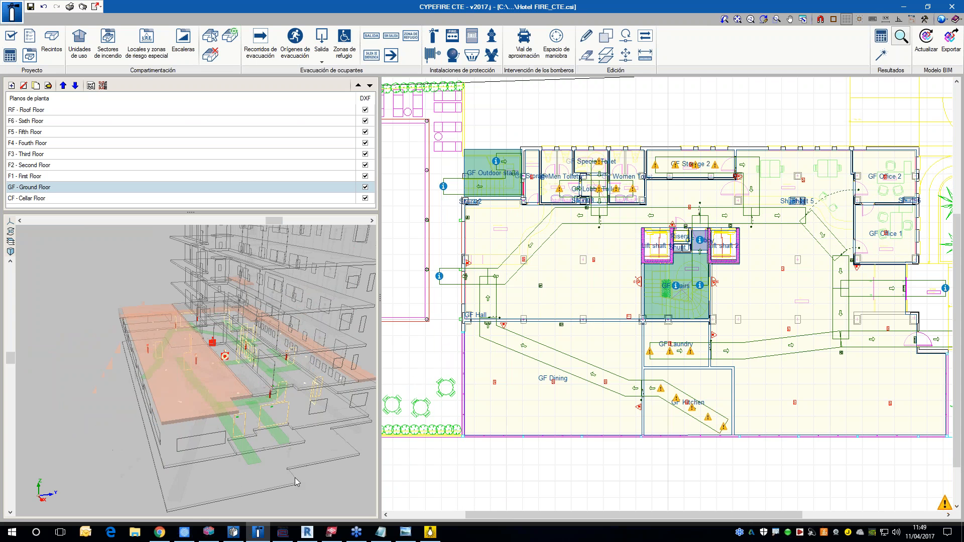
pyautogui.moveTo(376, 471); pyautogui.dragTo(409, 473)
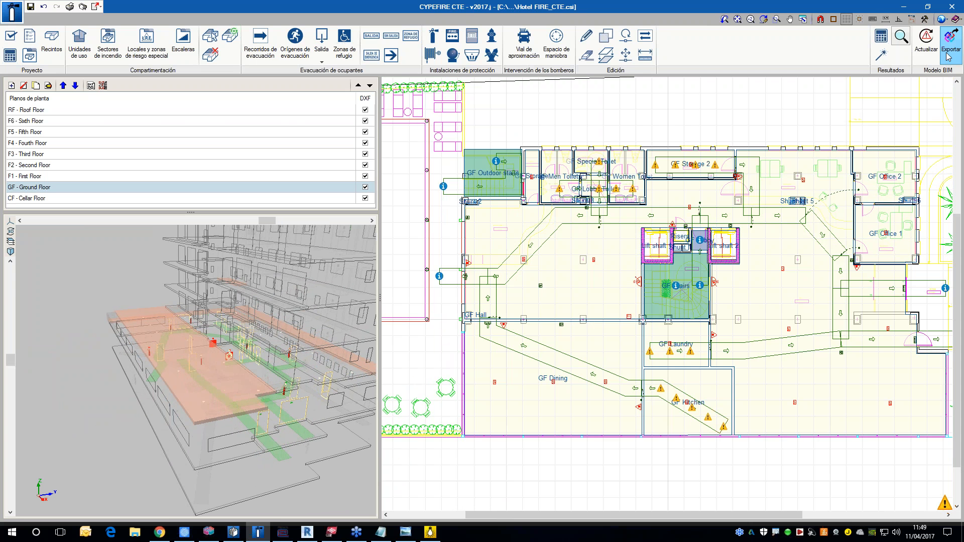
# Step: Review the IFC export options for the BIM model, including file name and attached description, and close them without exporting
pyautogui.click(950, 50)
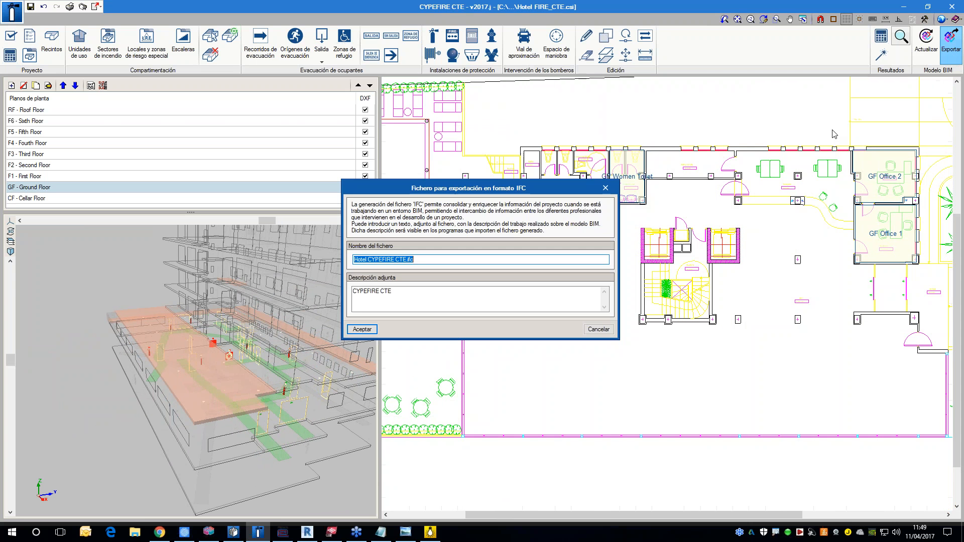
pyautogui.click(598, 330)
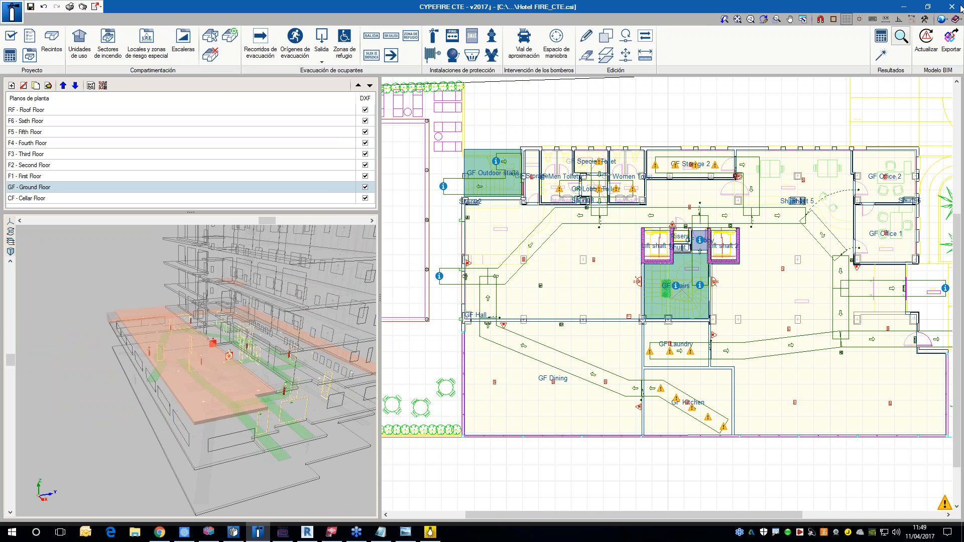
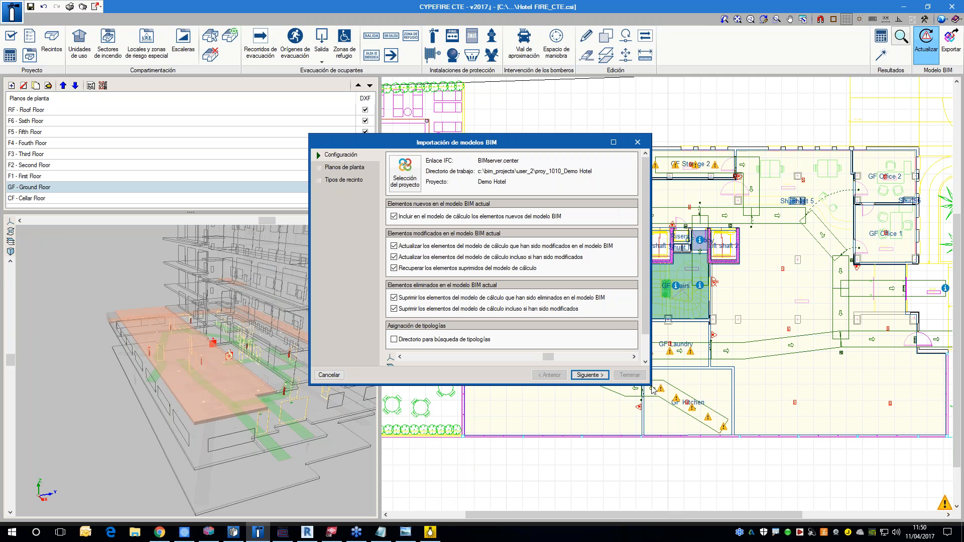
# Step: Enlarge the BIM model import dialog, review its update options for the Demo Hotel project, and close it without importing
pyautogui.moveTo(648, 384); pyautogui.dragTo(821, 483)
pyautogui.moveTo(595, 148); pyautogui.dragTo(565, 106)
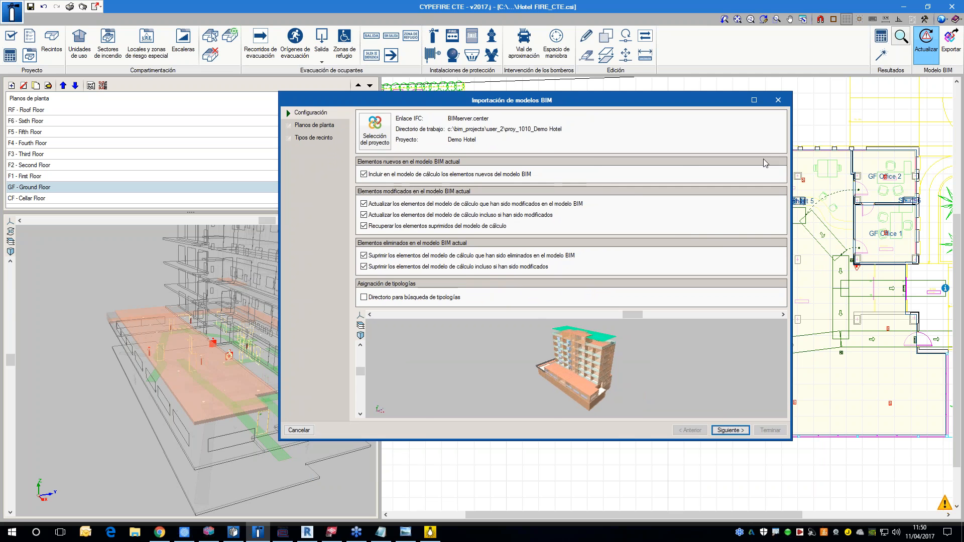
pyautogui.click(778, 100)
# Step: Export the fire safety model to the BIM project as Hotel CYPEFIRE CTE.ifc with the description CYPEFIRE CTE
pyautogui.click(951, 43)
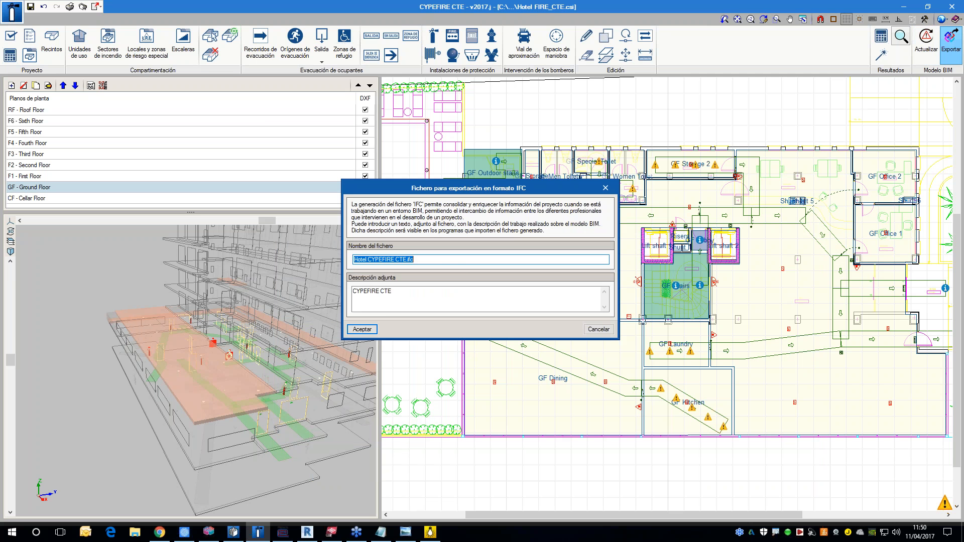
pyautogui.click(371, 331)
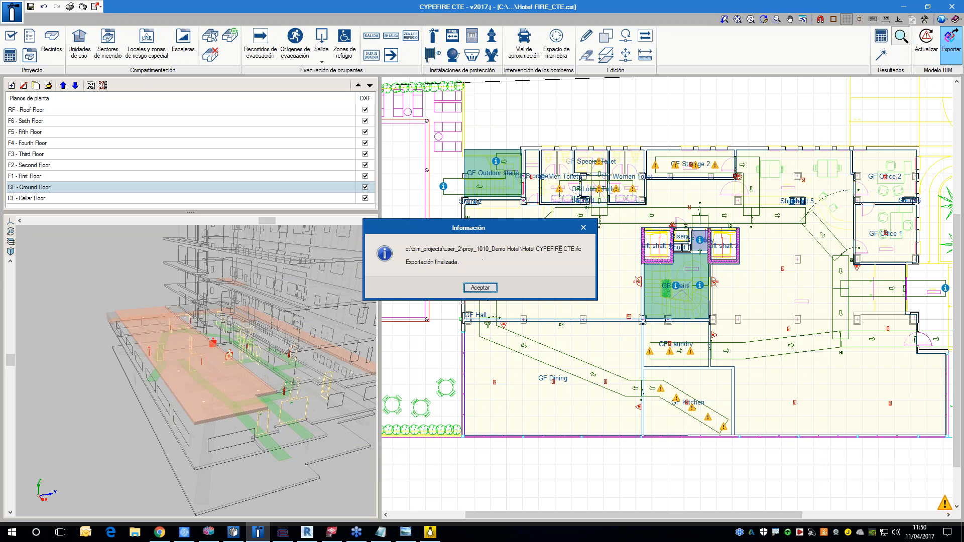
pyautogui.click(484, 290)
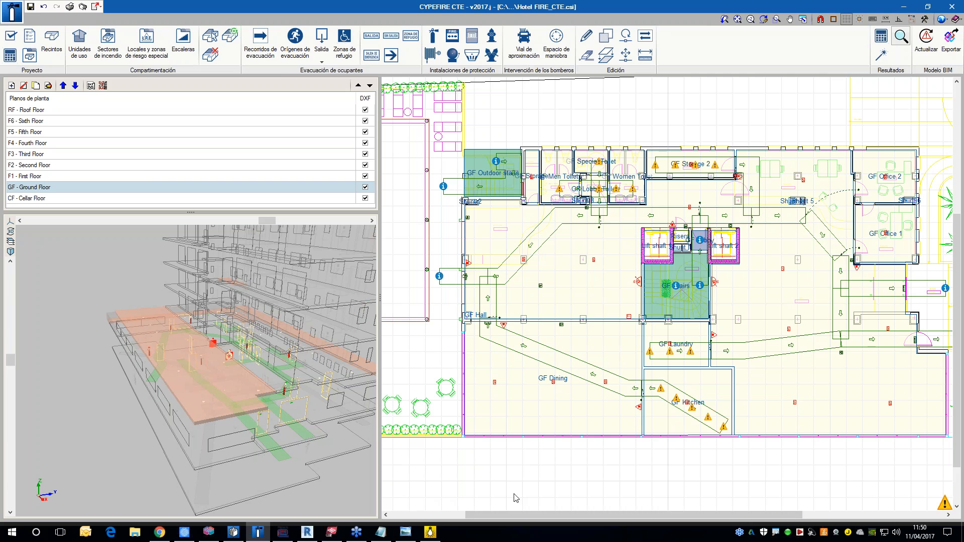
# Step: Switch to Chrome and refresh the Demo Hotel project's file list on BIMserver.center to check for the fire safety export
pyautogui.click(160, 532)
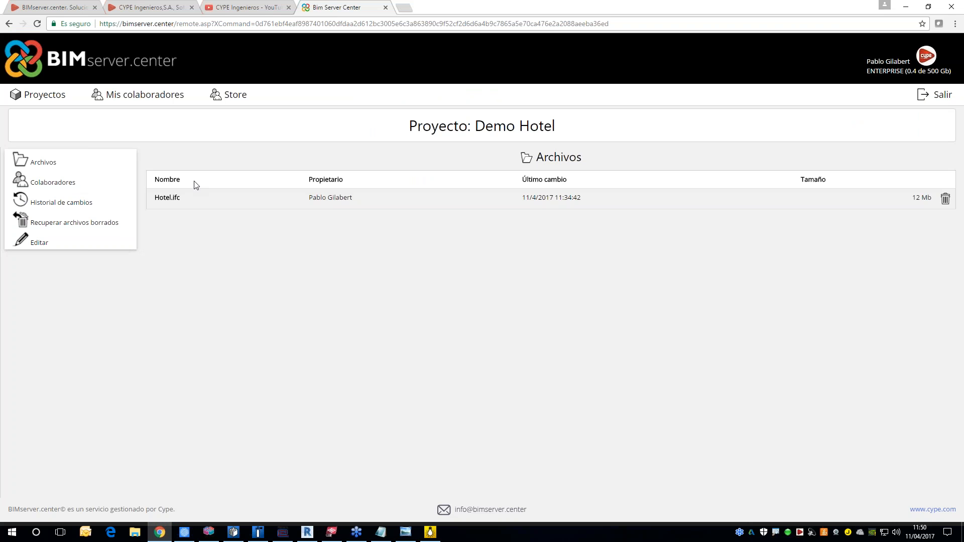
pyautogui.click(283, 23)
pyautogui.press('Return')
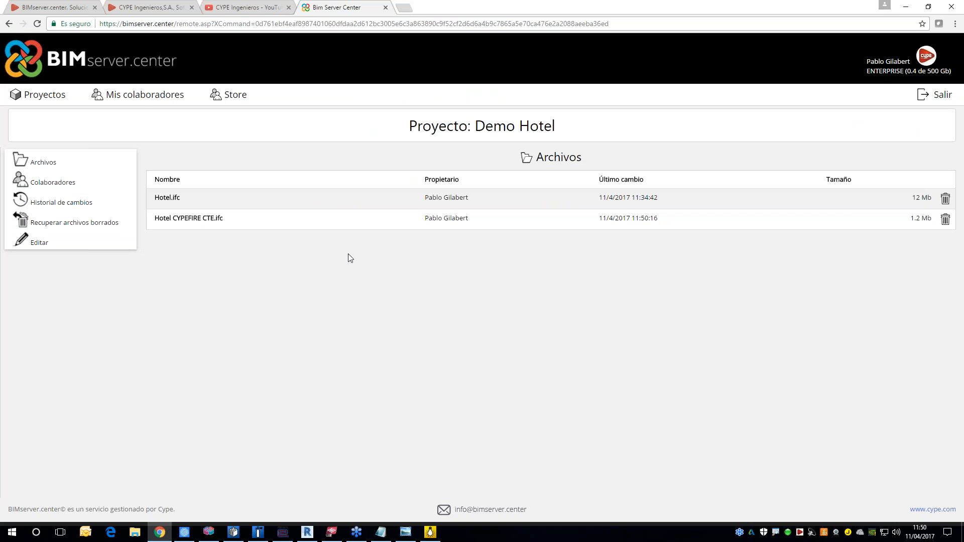
# Step: Switch to CYPETHERM HVAC and export its model to the Demo Hotel project as Hotel CYPETHERM HVAC.ifc
pyautogui.click(234, 532)
pyautogui.click(950, 42)
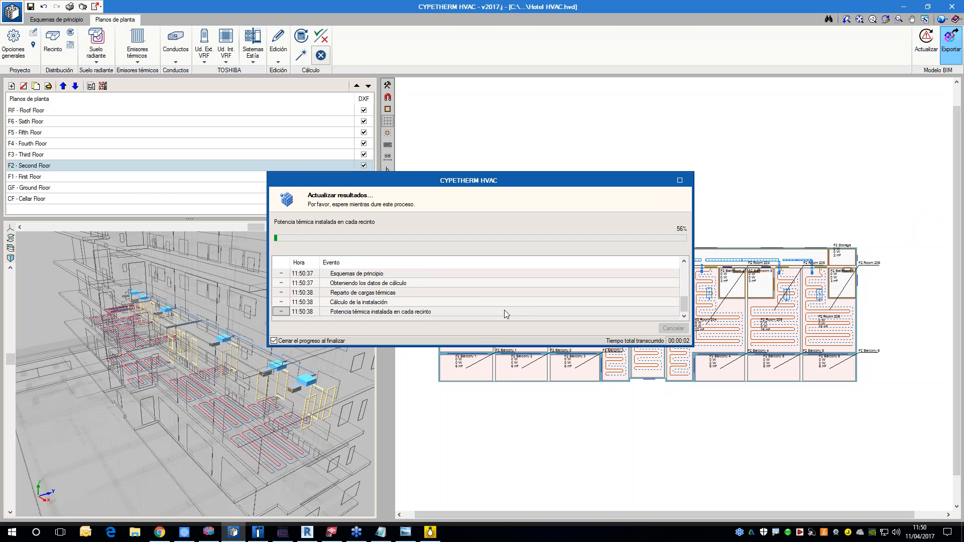
pyautogui.click(362, 329)
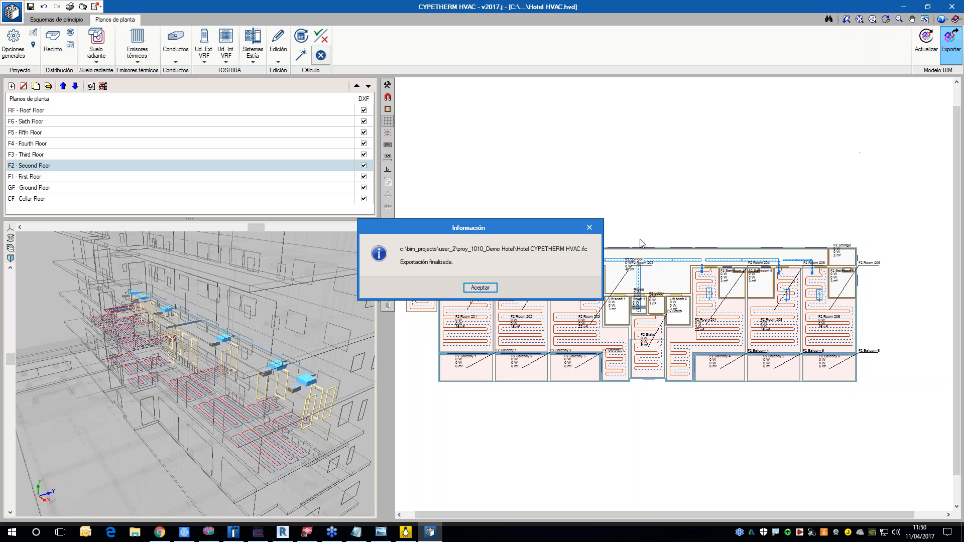
pyautogui.click(480, 287)
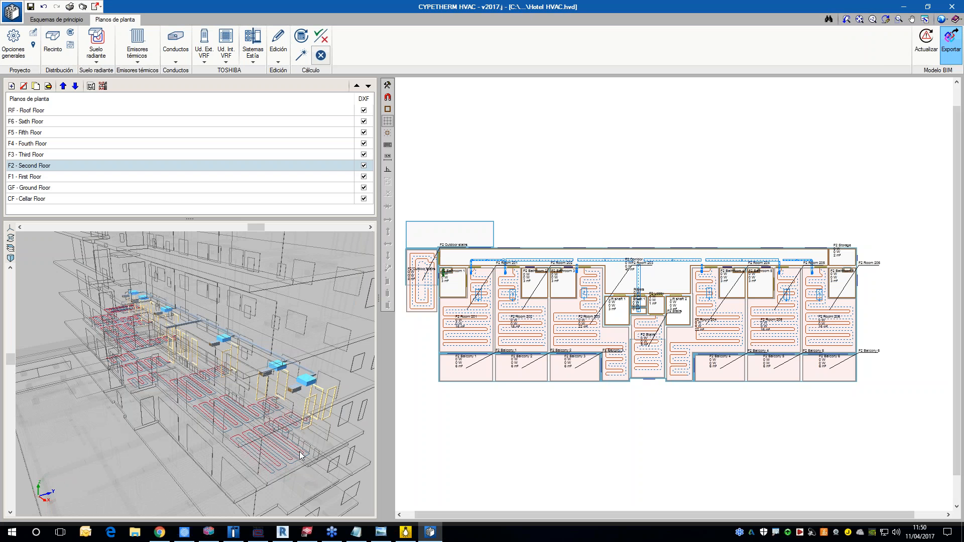
# Step: Switch to CYPELUX and try to export the lighting model to IFC without updating the results
pyautogui.click(406, 532)
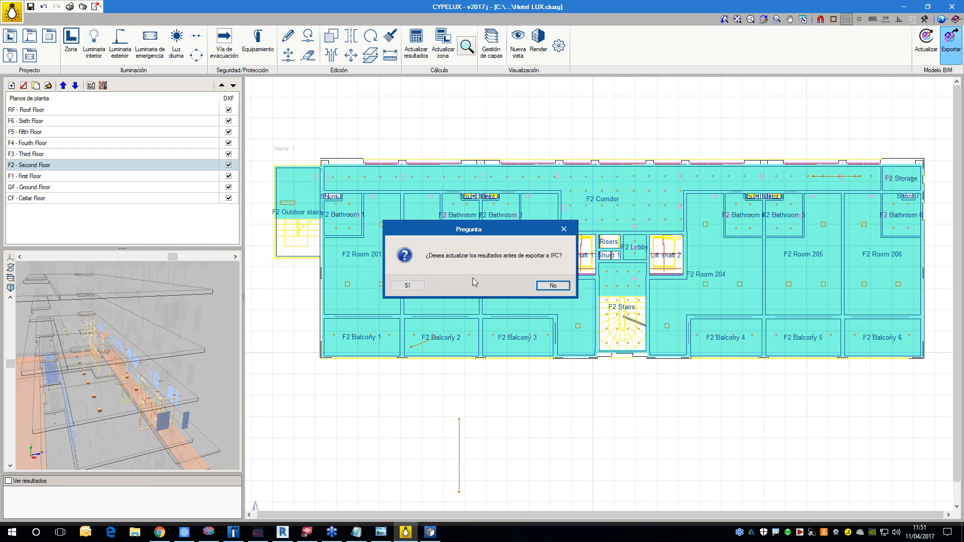
pyautogui.click(552, 286)
pyautogui.click(362, 329)
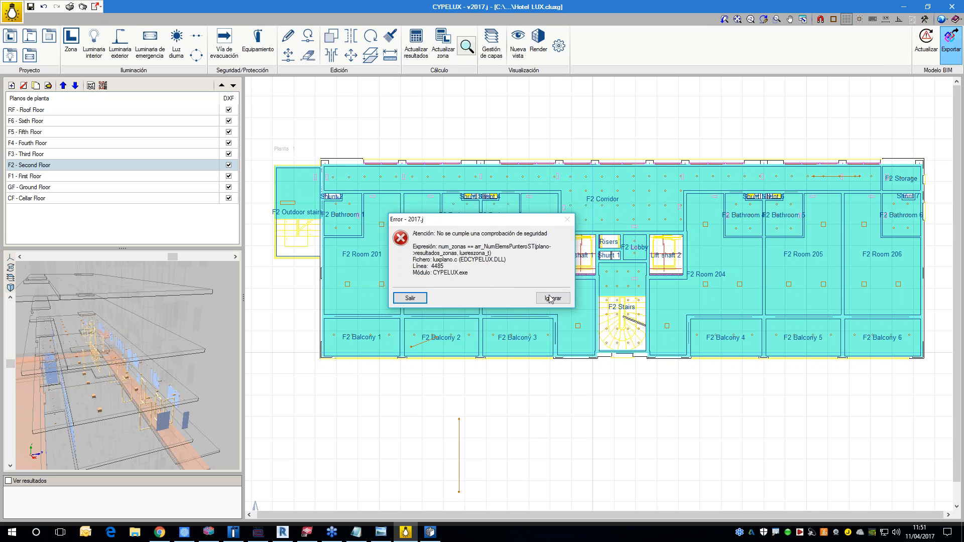
pyautogui.click(536, 297)
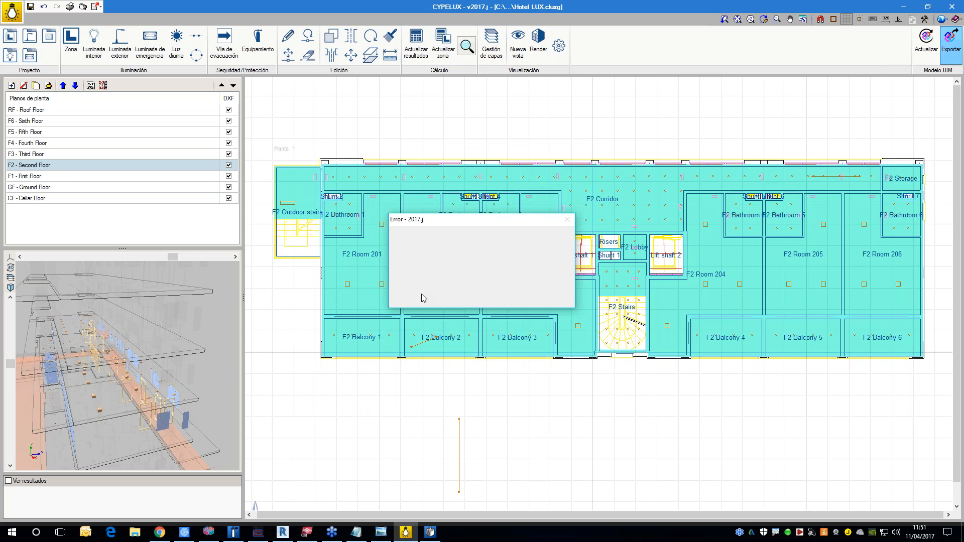
pyautogui.click(536, 298)
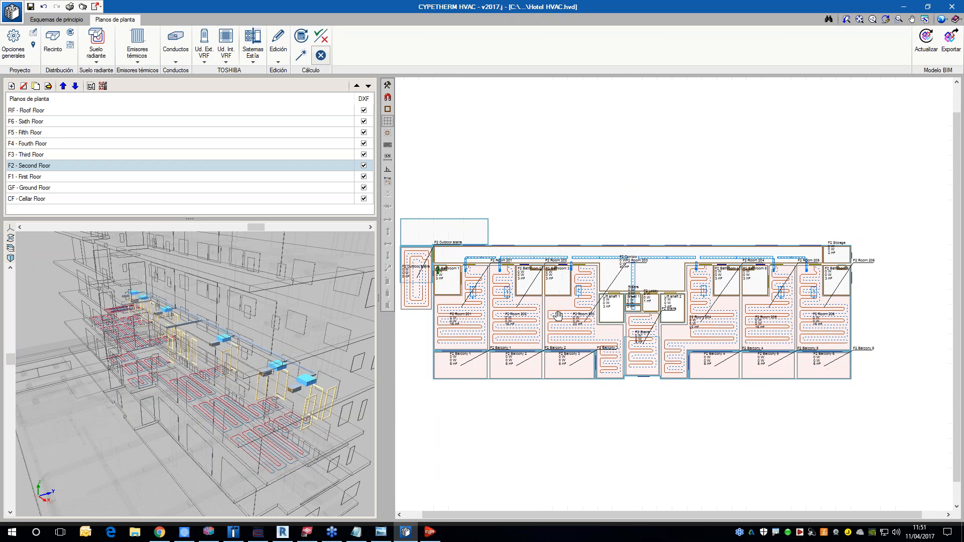
# Step: Open Tekla BIMsight full screen, inspect the furniture in Hotel Mobiliario.ifc from several sides, and put the program away
pyautogui.moveTo(558, 316); pyautogui.dragTo(553, 310, button='middle')
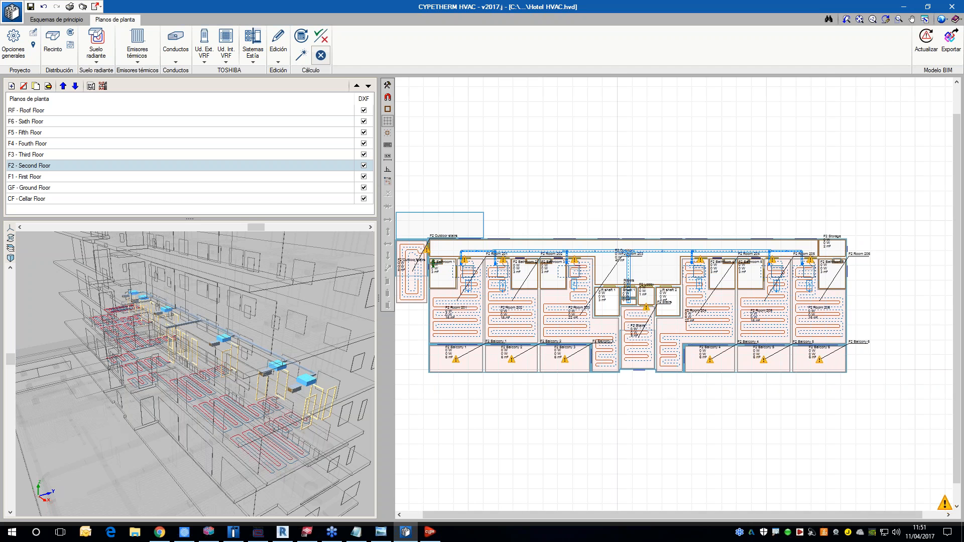
pyautogui.moveTo(664, 388); pyautogui.dragTo(708, 370, button='middle')
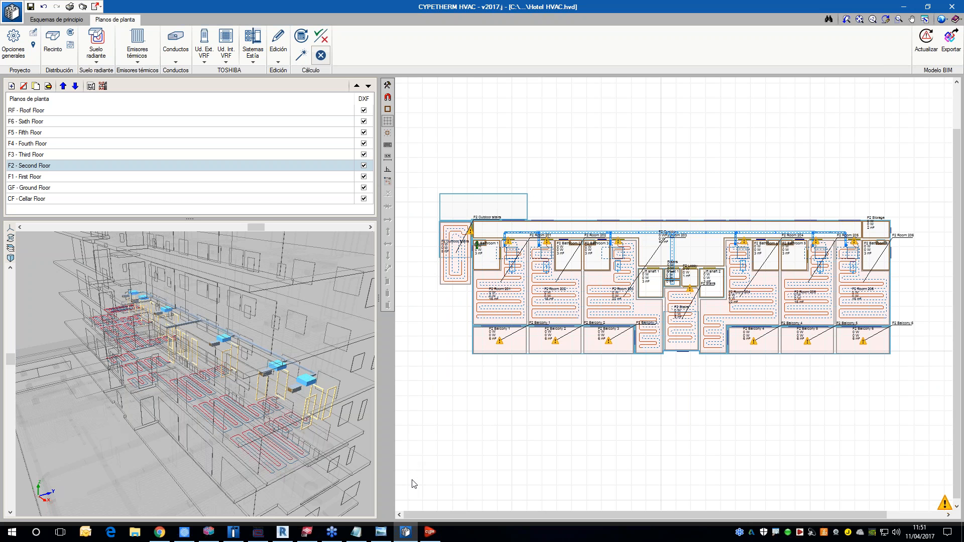
pyautogui.click(307, 532)
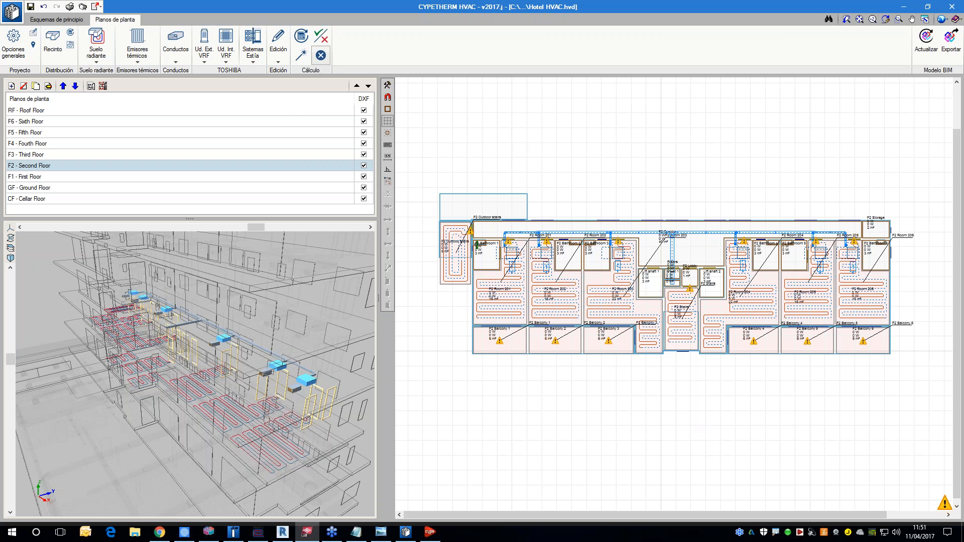
pyautogui.moveTo(963, 54); pyautogui.dragTo(463, 77)
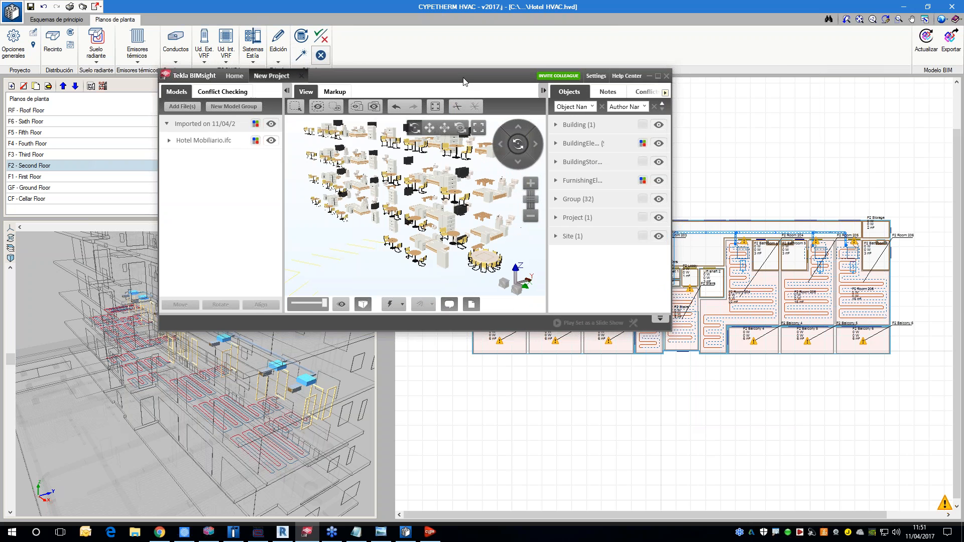
pyautogui.doubleClick(462, 77)
pyautogui.scroll(-3, 438, 211)
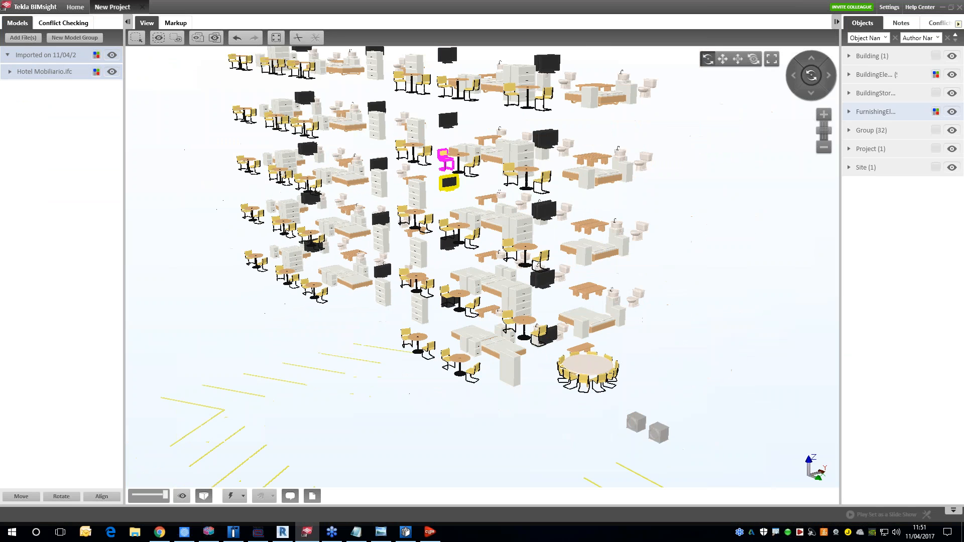
pyautogui.moveTo(452, 212); pyautogui.dragTo(318, 211)
pyautogui.moveTo(318, 211); pyautogui.dragTo(304, 227, button='middle')
pyautogui.moveTo(303, 227); pyautogui.dragTo(647, 246)
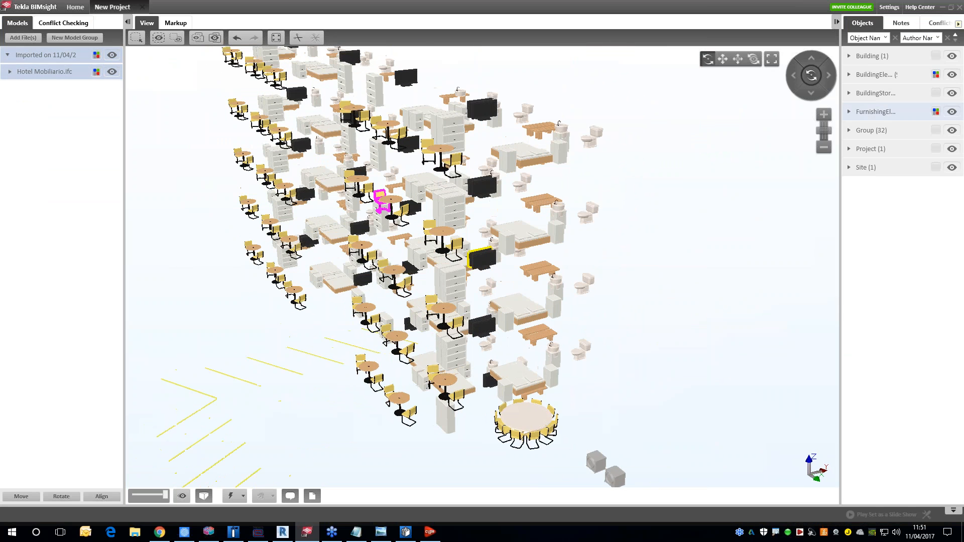
pyautogui.moveTo(648, 246); pyautogui.dragTo(658, 246, button='middle')
pyautogui.moveTo(454, 219); pyautogui.dragTo(469, 208)
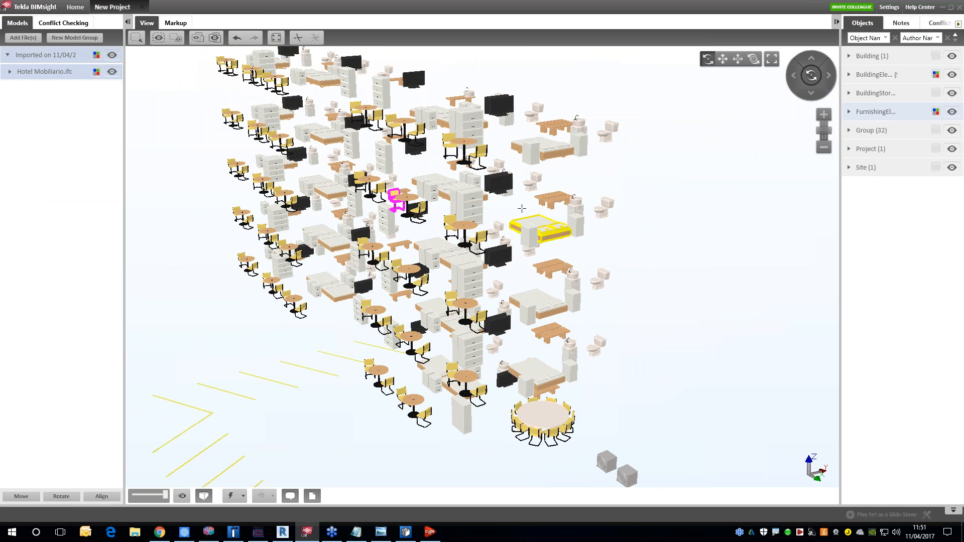
pyautogui.moveTo(556, 201); pyautogui.dragTo(573, 231, button='middle')
pyautogui.scroll(-3, 573, 219)
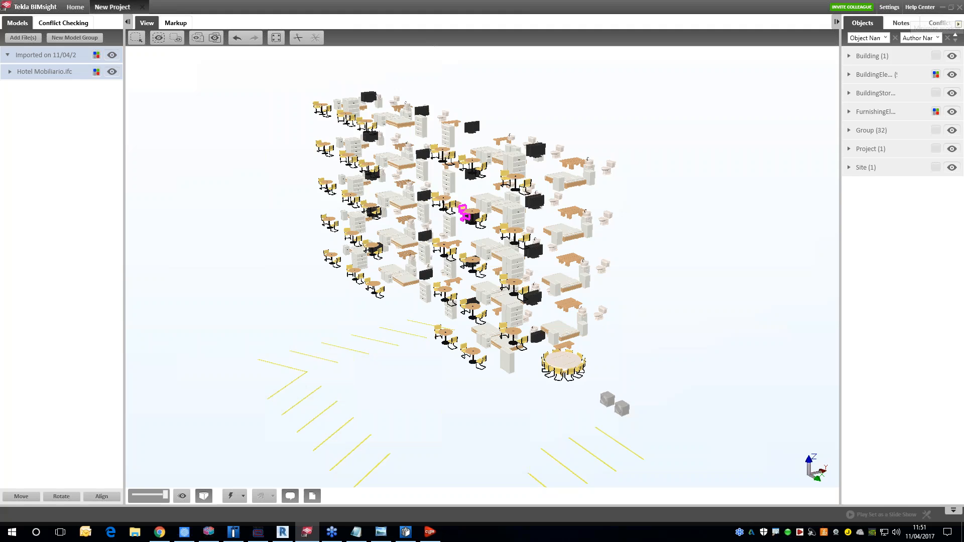
pyautogui.click(943, 8)
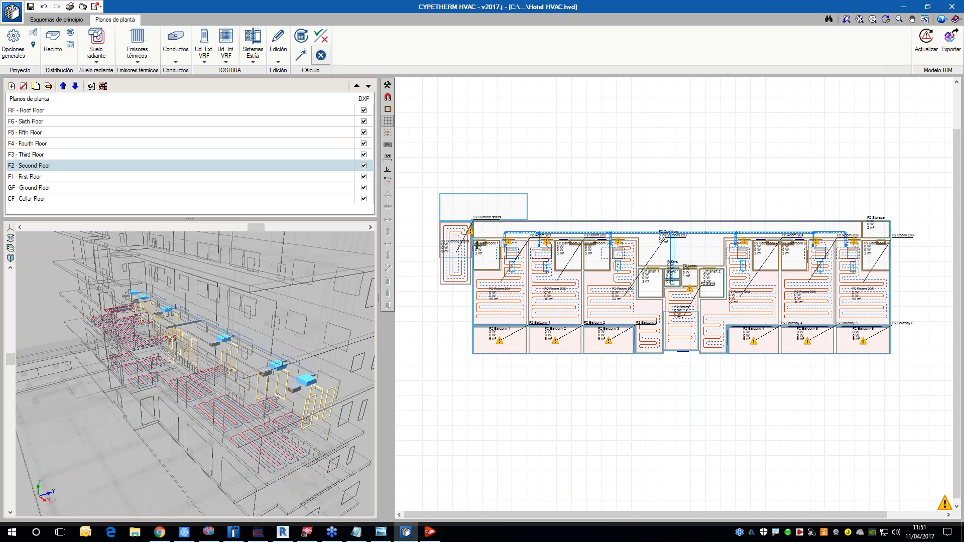
# Step: Upload the Hotel Mobiliario IFC file from the desktop folder to the Demo Hotel project with the BIMserver.center synchronizer
pyautogui.moveTo(627, 266); pyautogui.dragTo(630, 283, button='middle')
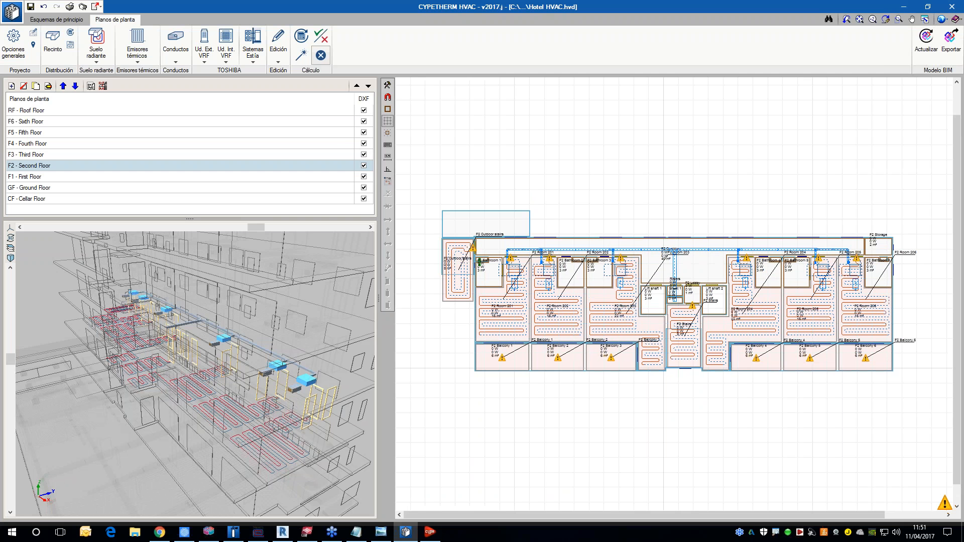
pyautogui.click(787, 532)
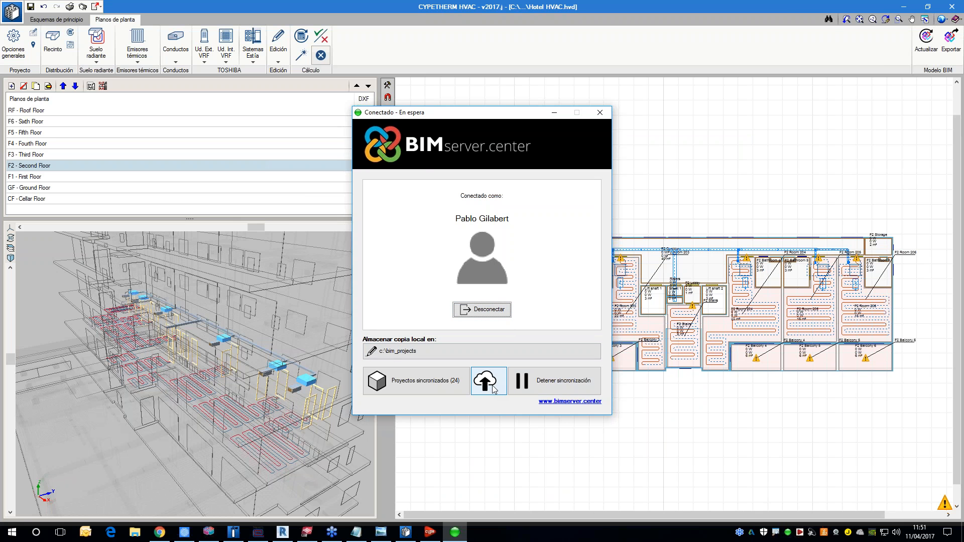
pyautogui.click(488, 382)
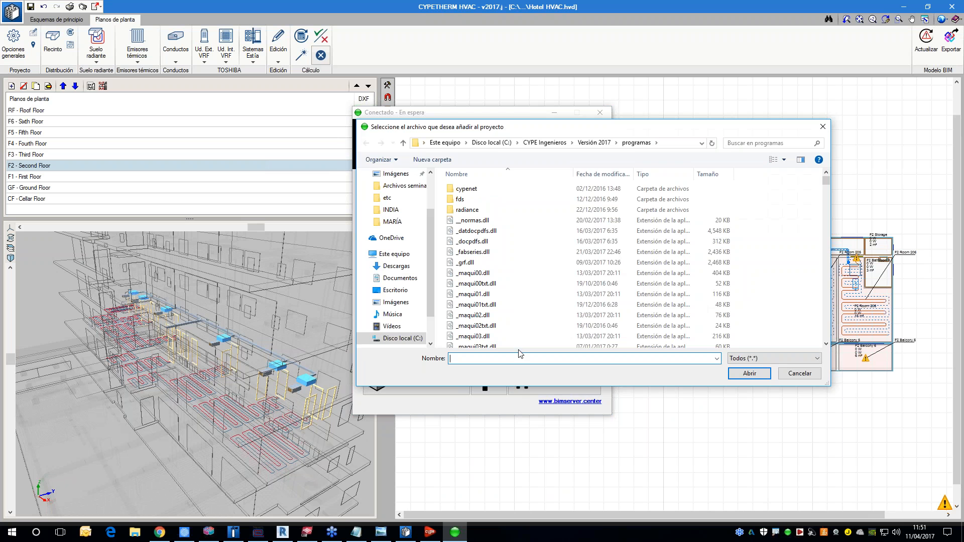
pyautogui.moveTo(432, 247); pyautogui.dragTo(431, 214)
pyautogui.click(396, 193)
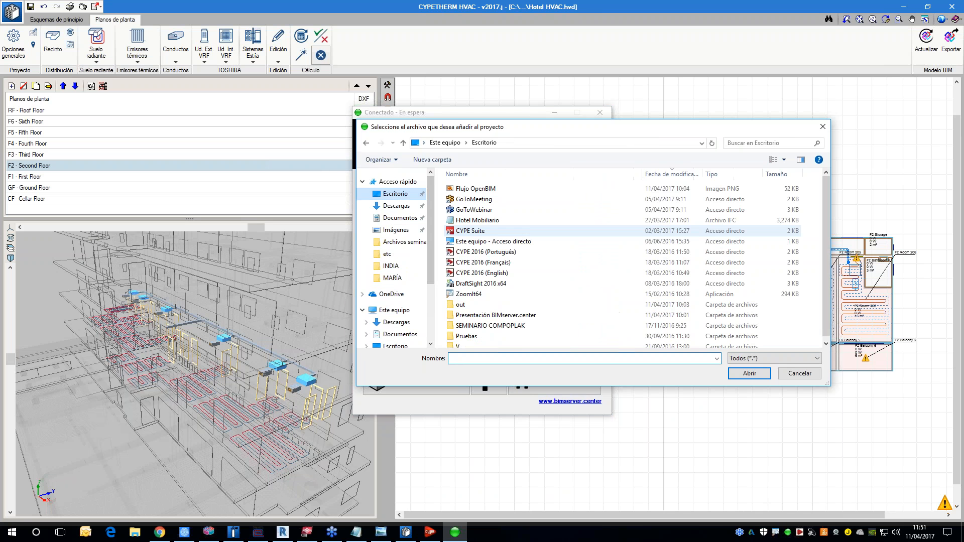
pyautogui.click(486, 223)
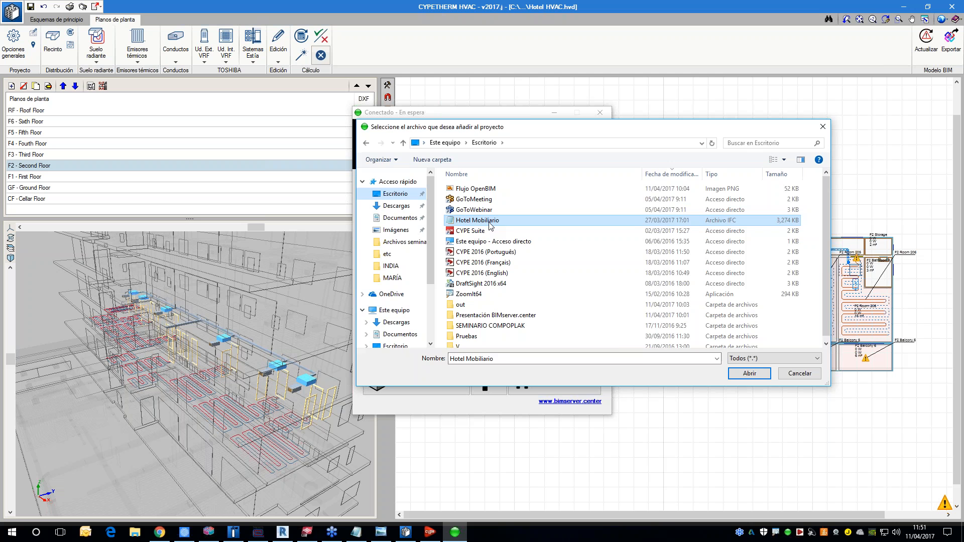
pyautogui.doubleClick(482, 224)
pyautogui.scroll(-5, 462, 286)
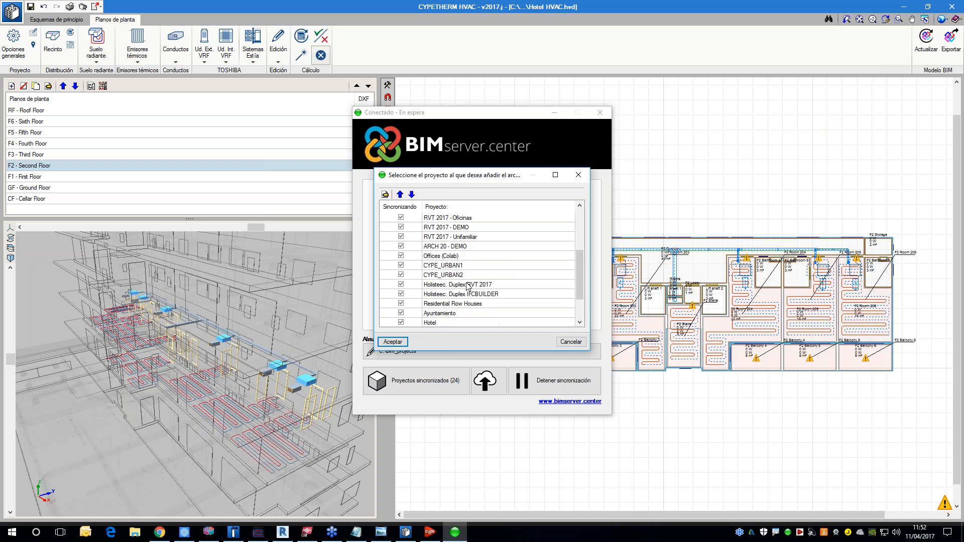
pyautogui.click(444, 304)
pyautogui.click(402, 343)
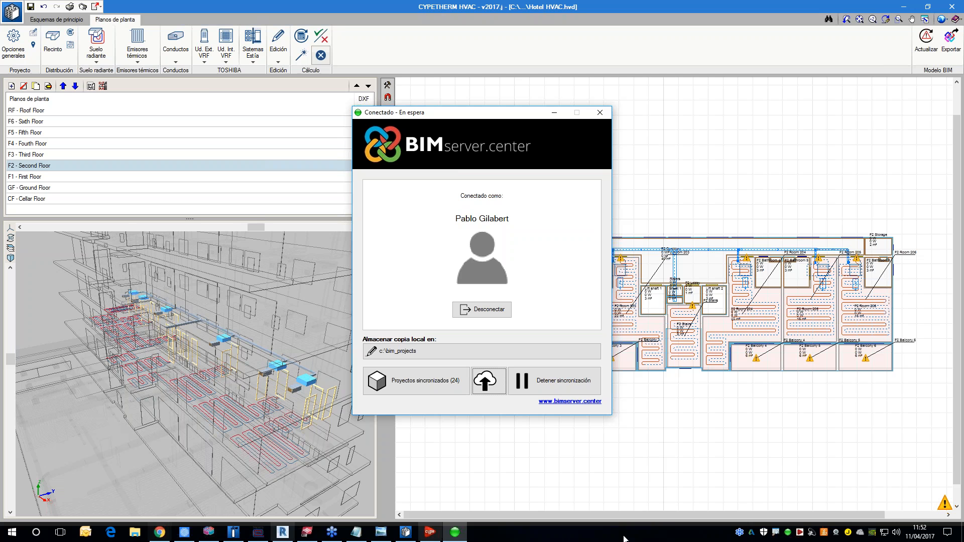
# Step: Return to Chrome and refresh the Demo Hotel file list to check for the HVAC and furniture models
pyautogui.click(160, 532)
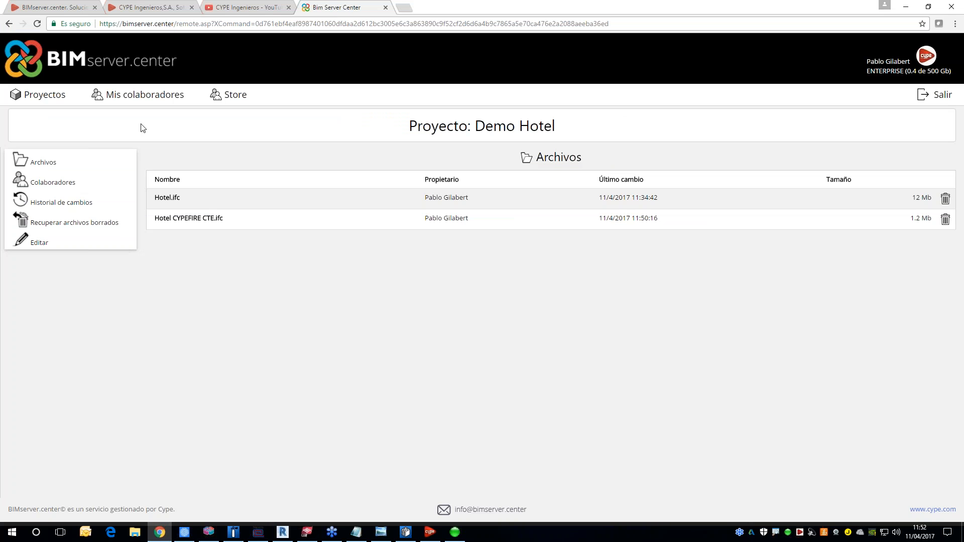
pyautogui.click(334, 24)
pyautogui.press('Return')
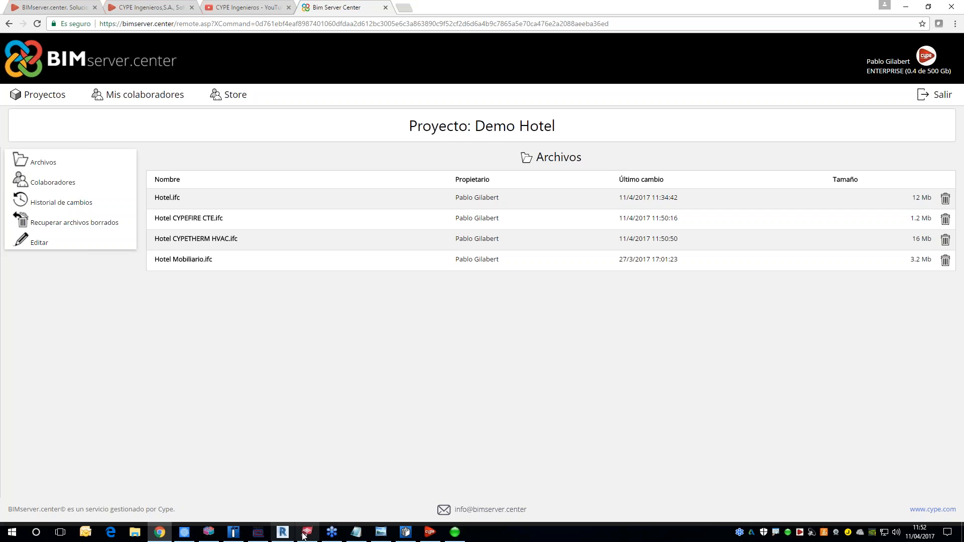
# Step: Switch to Revit and view the Hotel Revit 3D model with its linked IFC files from another side
pyautogui.click(233, 534)
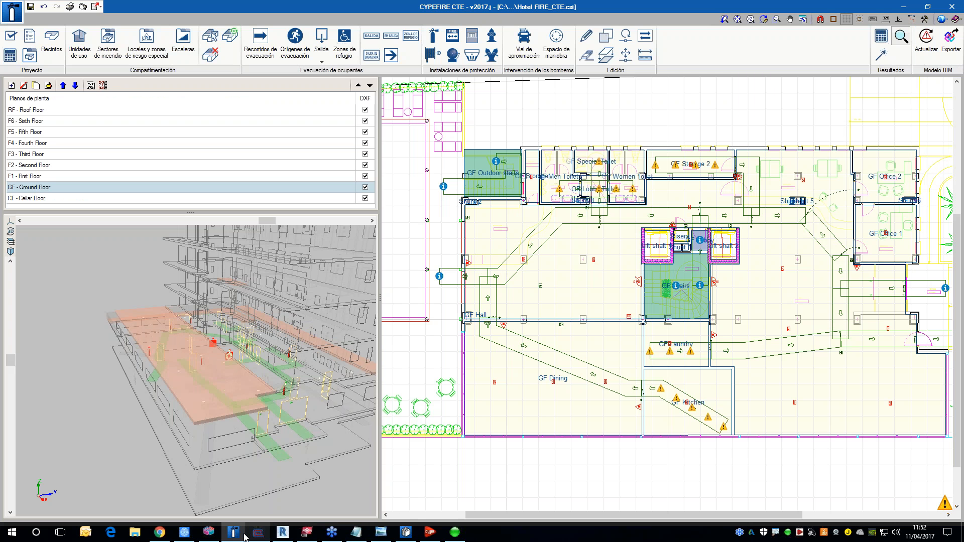
pyautogui.click(406, 532)
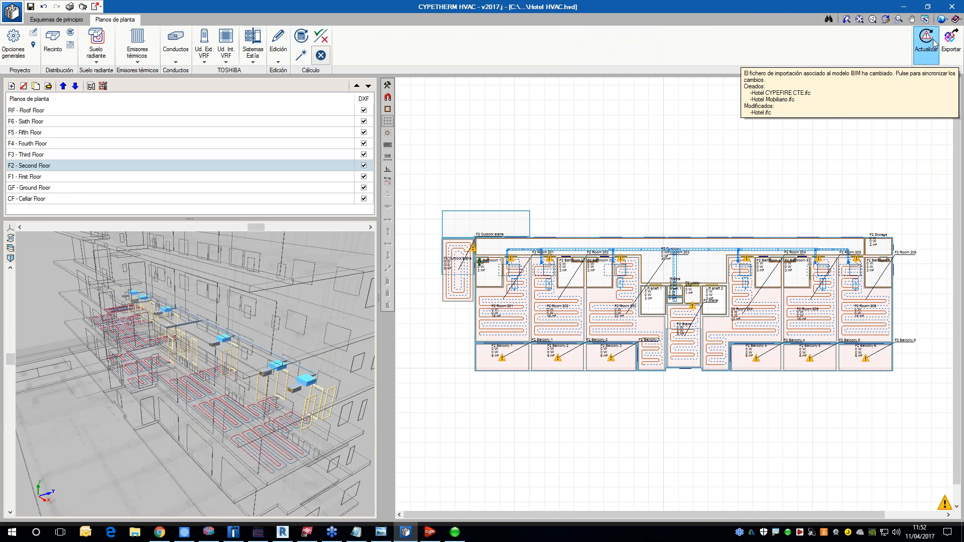
pyautogui.click(282, 533)
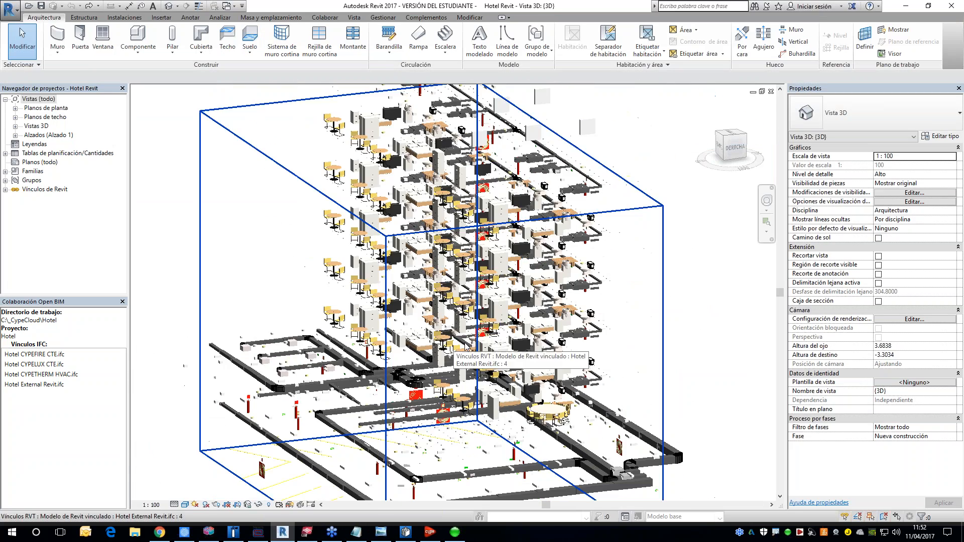
pyautogui.keyDown('shift'); pyautogui.moveTo(676, 362); pyautogui.dragTo(561, 370, button='middle'); pyautogui.keyUp('shift')
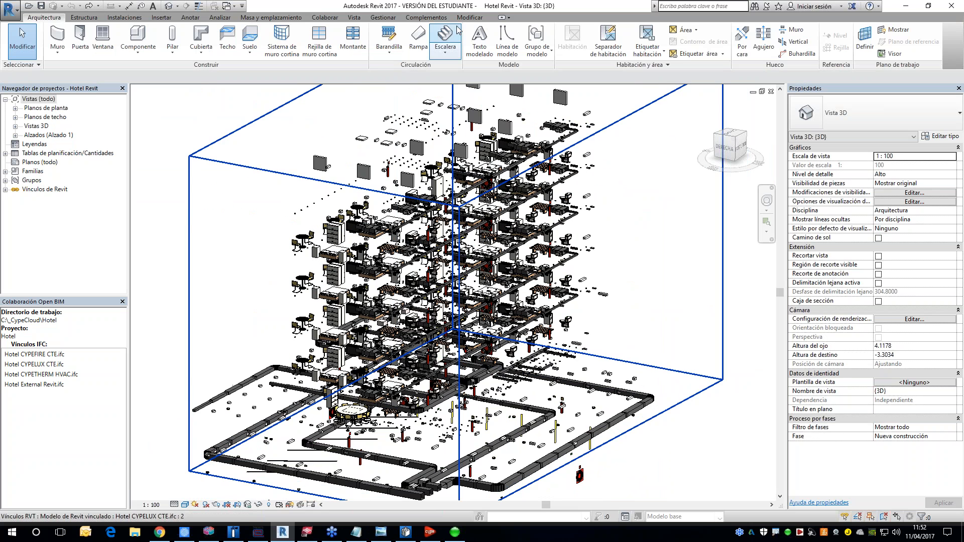
# Step: Check the available Open BIM collaboration commands, and view the linked 3D model from the other side
pyautogui.click(426, 17)
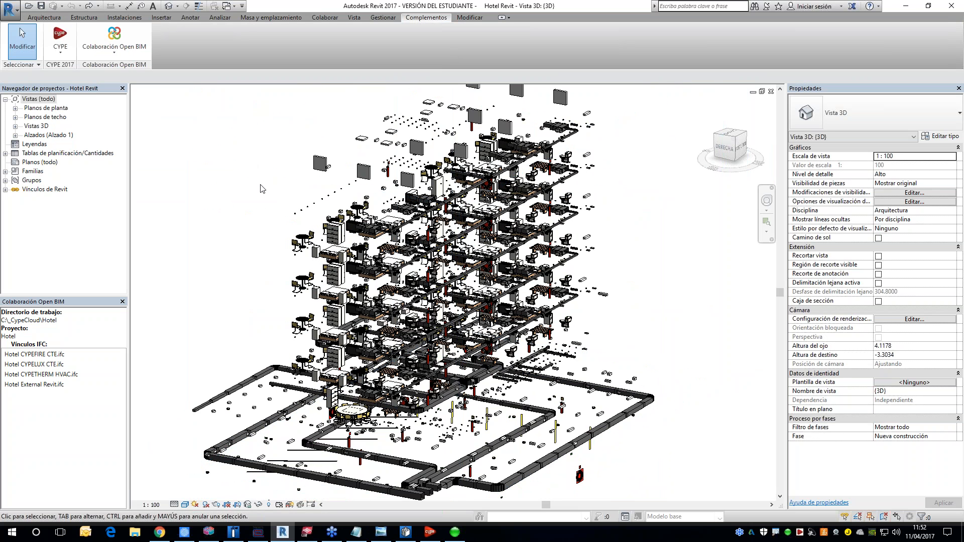
pyautogui.click(113, 58)
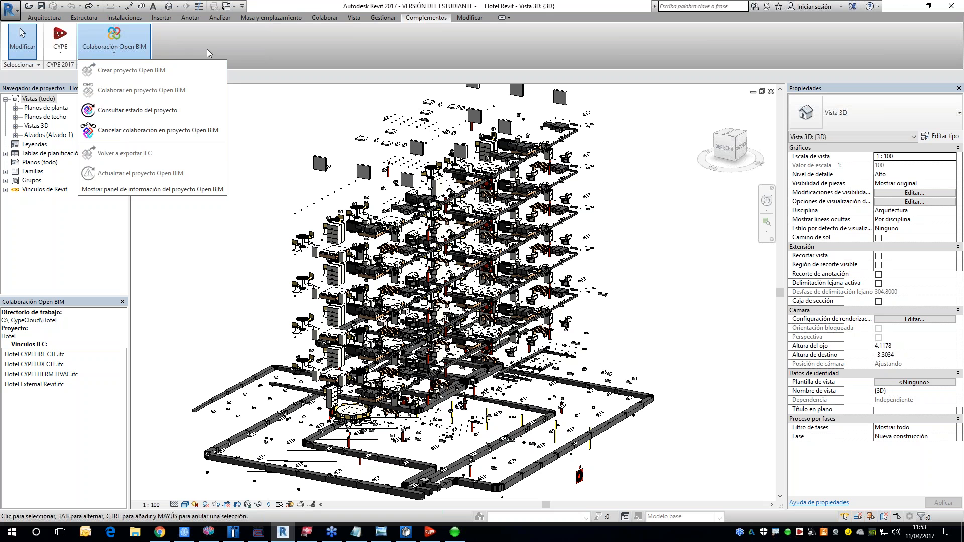
pyautogui.click(254, 47)
pyautogui.keyDown('shift'); pyautogui.moveTo(332, 371); pyautogui.dragTo(422, 364, button='middle'); pyautogui.keyUp('shift')
pyautogui.scroll(1, 422, 364)
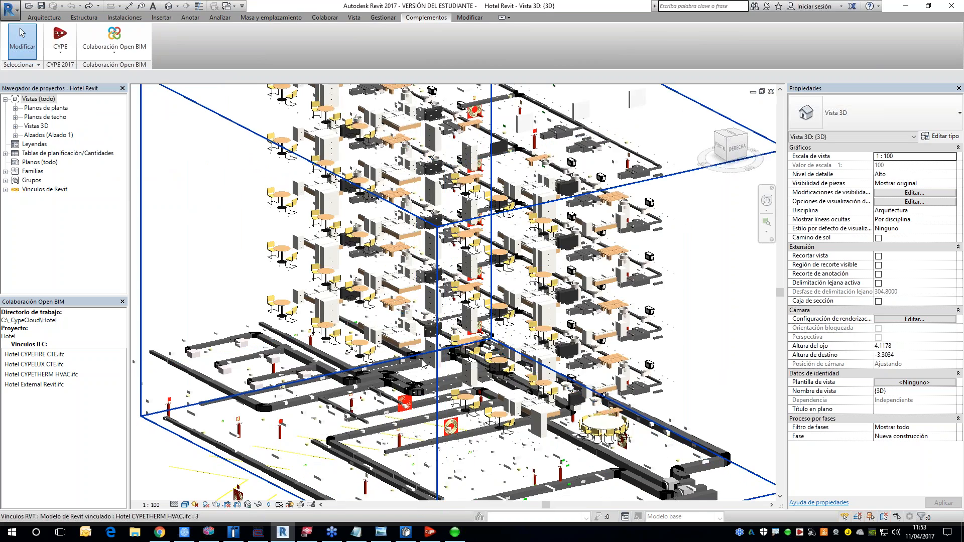
# Step: Isolate the Hotel CYPETHERM HVAC.ifc link in the 3D view and inspect its ducts and units from another side
pyautogui.click(57, 375)
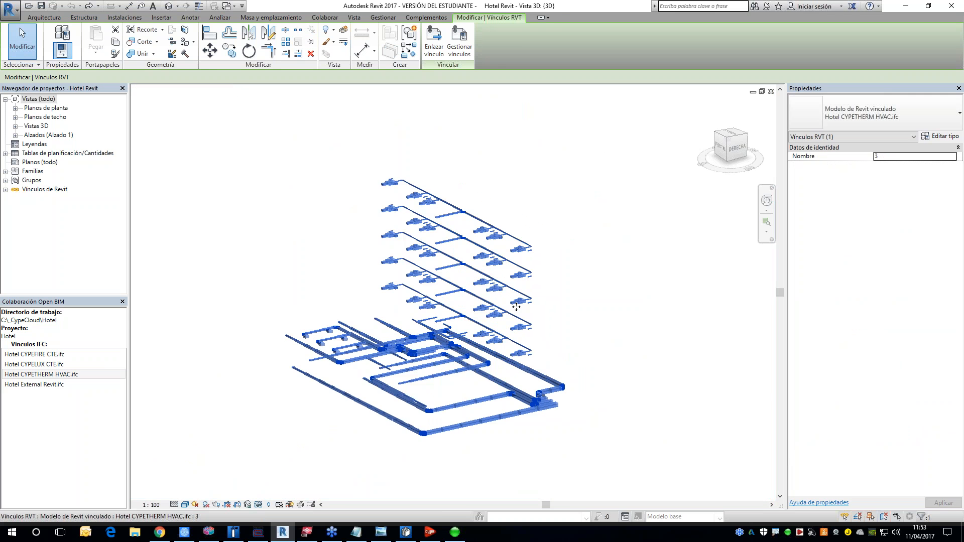
pyautogui.keyDown('shift'); pyautogui.moveTo(432, 416); pyautogui.dragTo(460, 415, button='middle'); pyautogui.keyUp('shift')
pyautogui.click(488, 397)
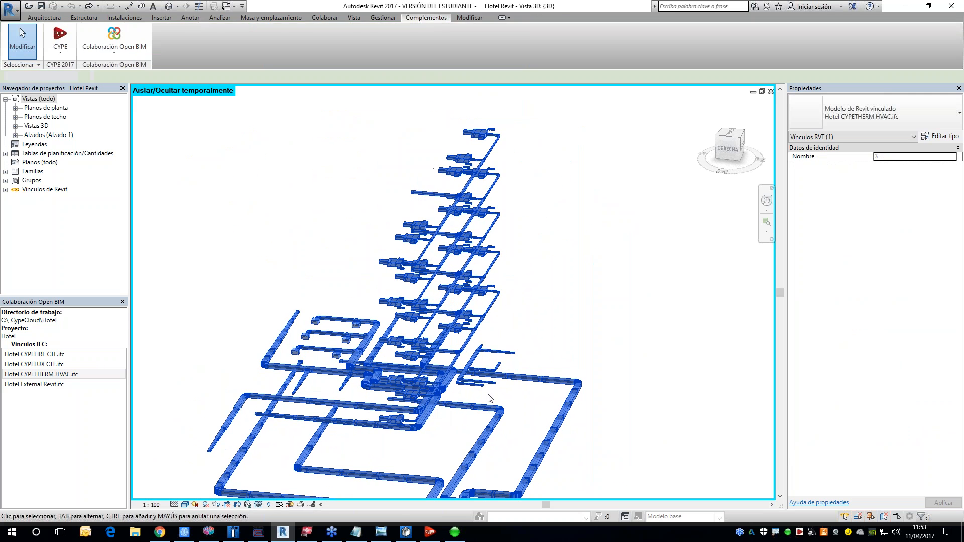
pyautogui.scroll(3, 473, 396)
pyautogui.keyDown('shift'); pyautogui.moveTo(473, 396); pyautogui.dragTo(439, 409, button='middle'); pyautogui.keyUp('shift')
pyautogui.scroll(-2, 438, 395)
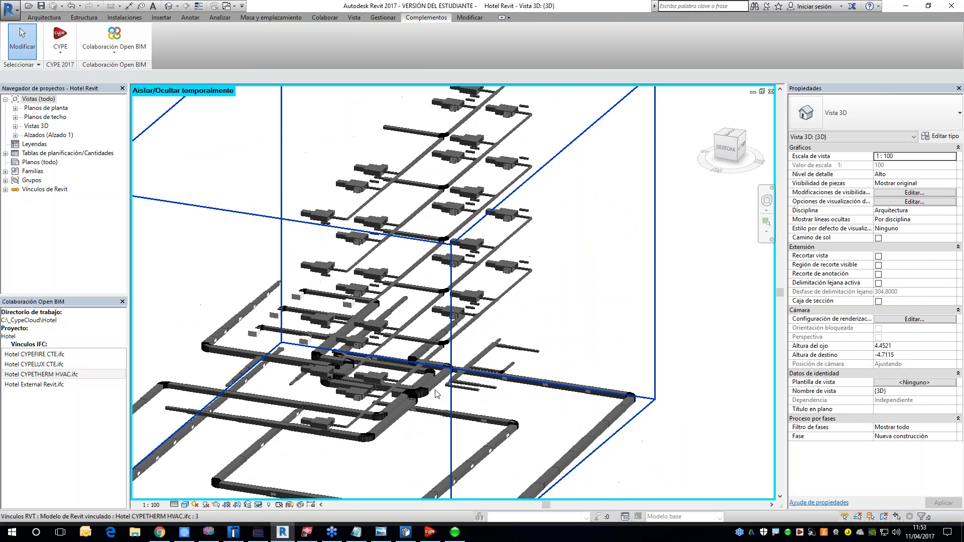
# Step: Isolate the Hotel CYPEFIRE CTE.ifc link, inspect its fire-protection elements, and restore the view of all linked models
pyautogui.click(46, 356)
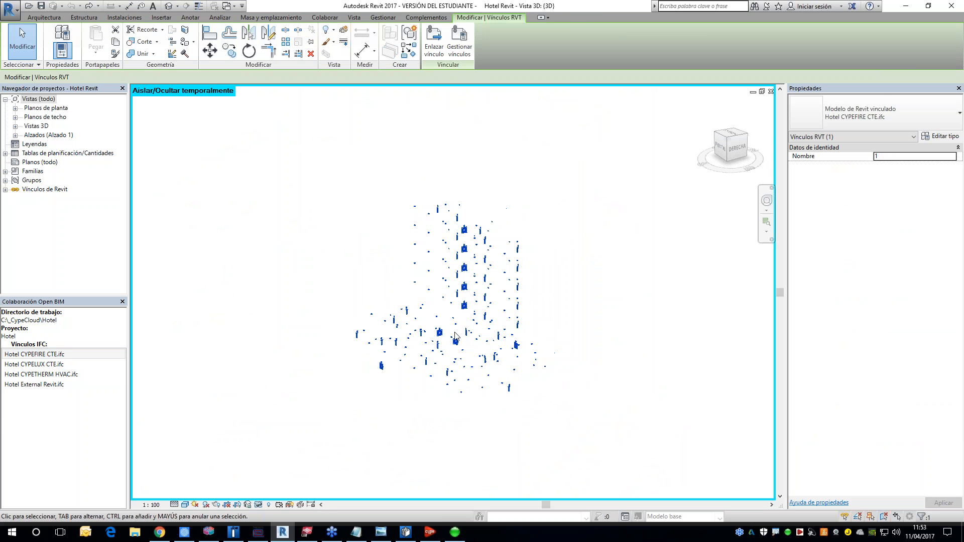
pyautogui.scroll(5, 474, 328)
pyautogui.keyDown('shift'); pyautogui.moveTo(550, 431); pyautogui.dragTo(596, 392, button='middle'); pyautogui.keyUp('shift')
pyautogui.hotkey('ctrl', 'z')
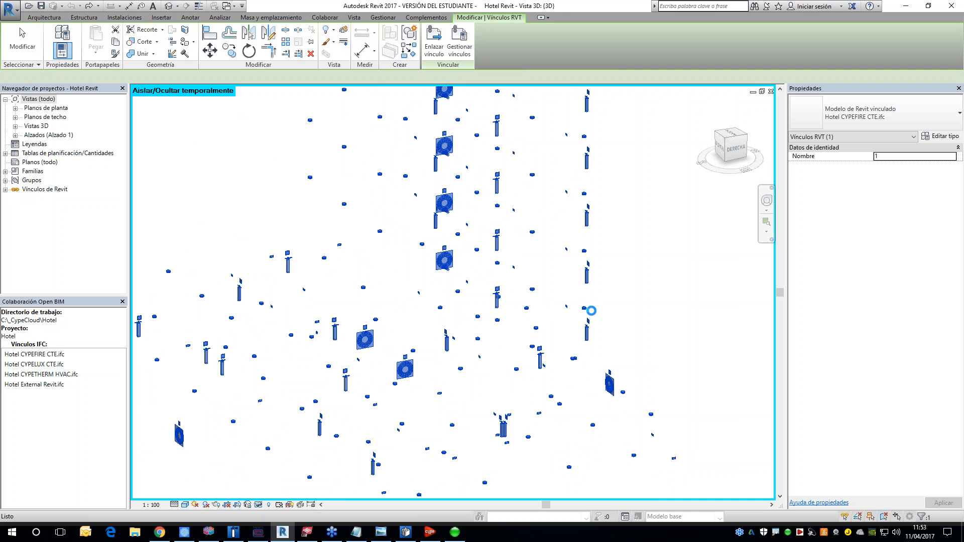
pyautogui.scroll(5, 524, 312)
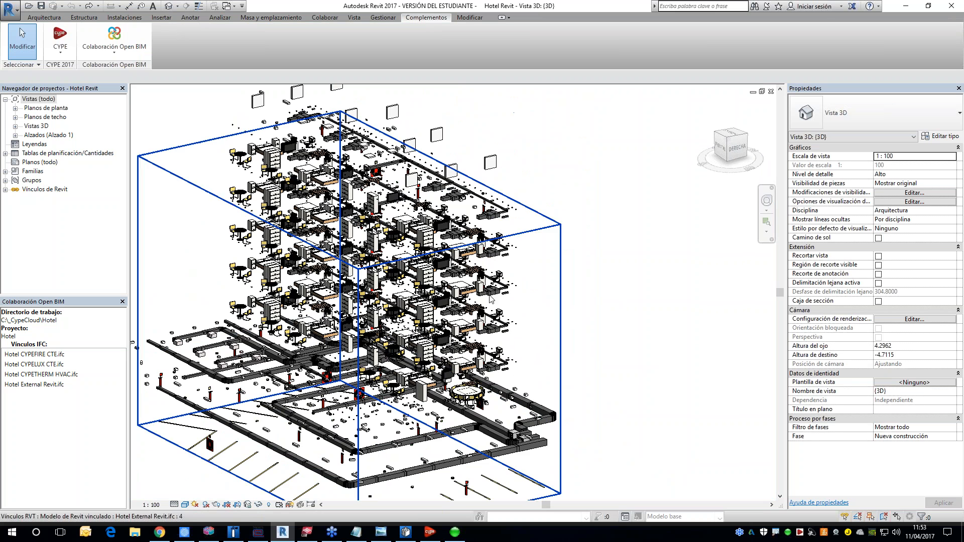
pyautogui.moveTo(569, 290); pyautogui.dragTo(609, 291, button='middle')
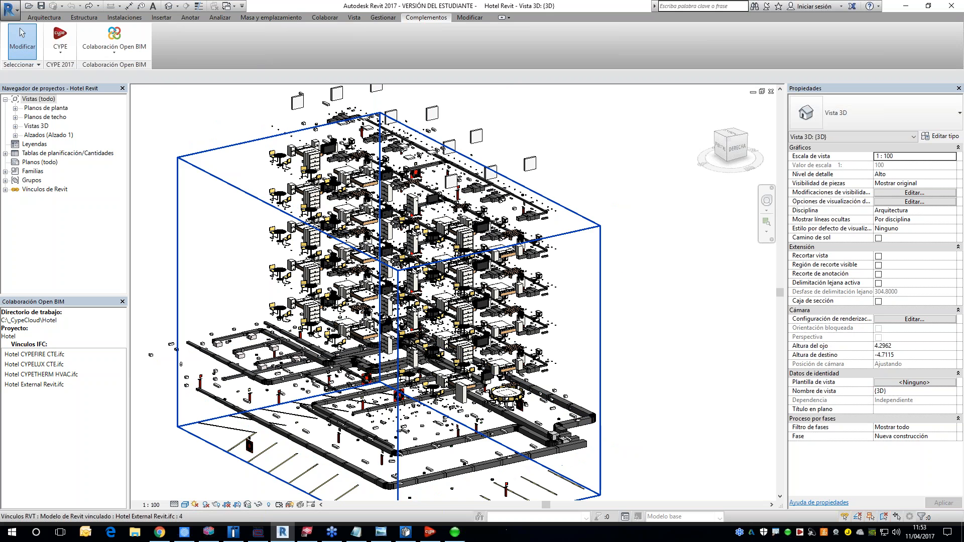
# Step: Switch to CYPETHERM HVAC and update its model from the Demo Hotel BIM project, keeping the import options as set
pyautogui.click(410, 535)
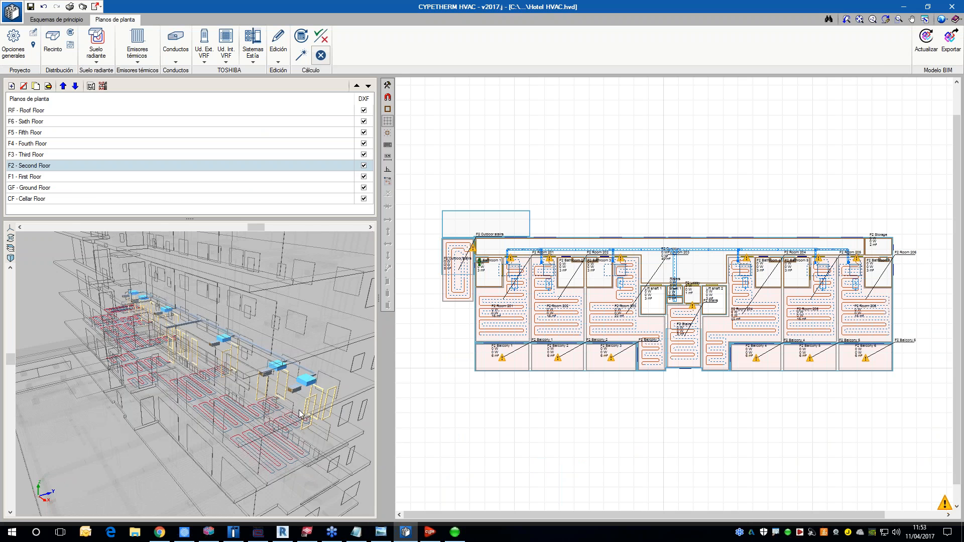
pyautogui.click(925, 46)
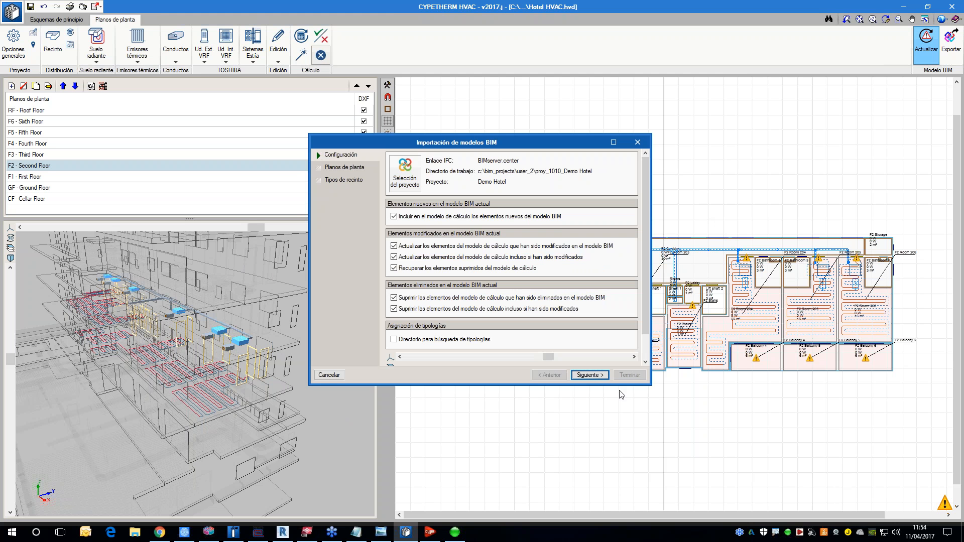
pyautogui.moveTo(653, 385); pyautogui.dragTo(739, 469)
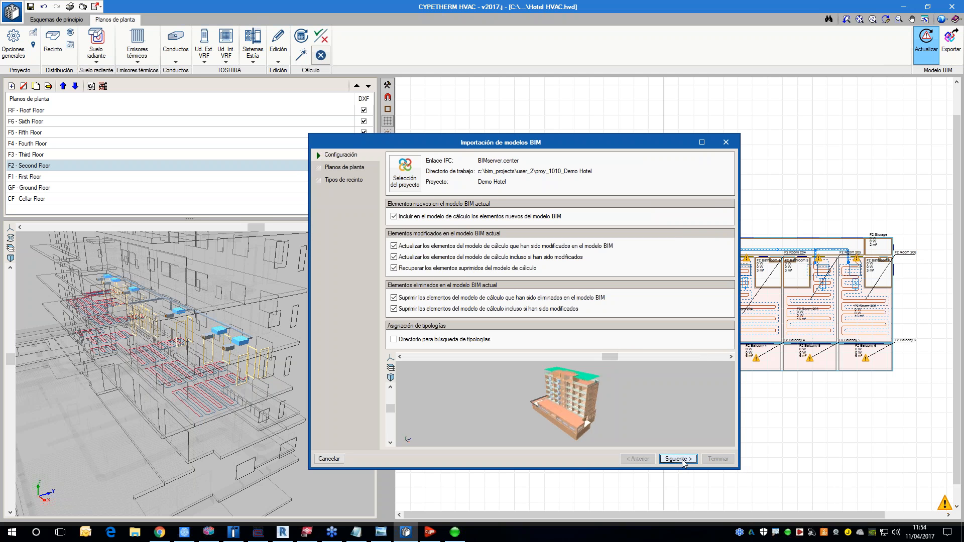
pyautogui.click(678, 459)
pyautogui.click(678, 459)
pyautogui.click(718, 459)
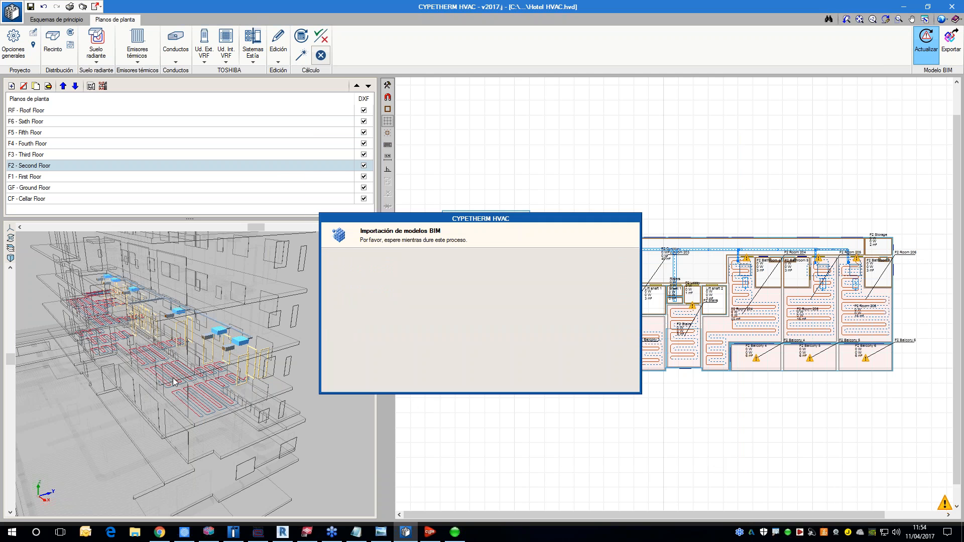
pyautogui.click(480, 358)
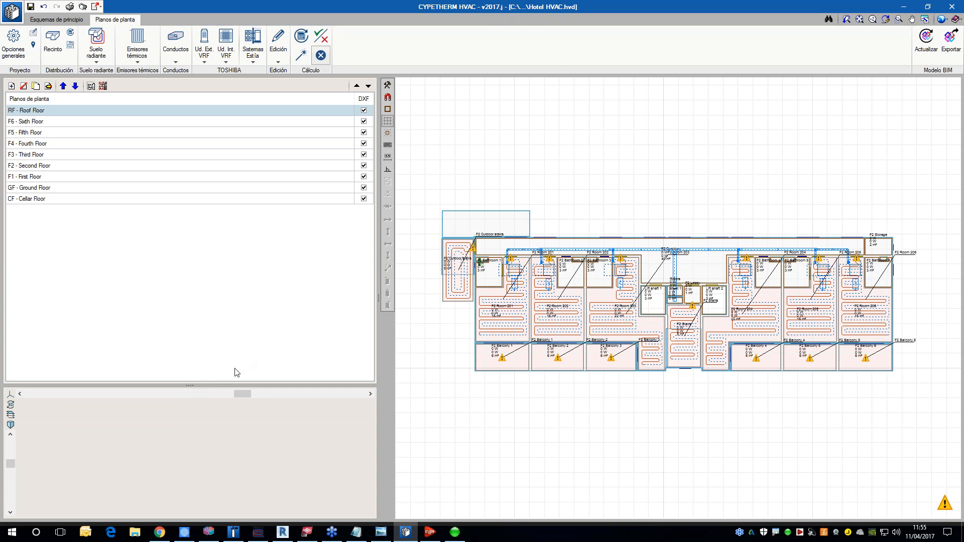
# Step: Enlarge the 3D view below the floor plan list and bring the whole building into it
pyautogui.moveTo(192, 385); pyautogui.dragTo(198, 251)
pyautogui.scroll(5, 238, 354)
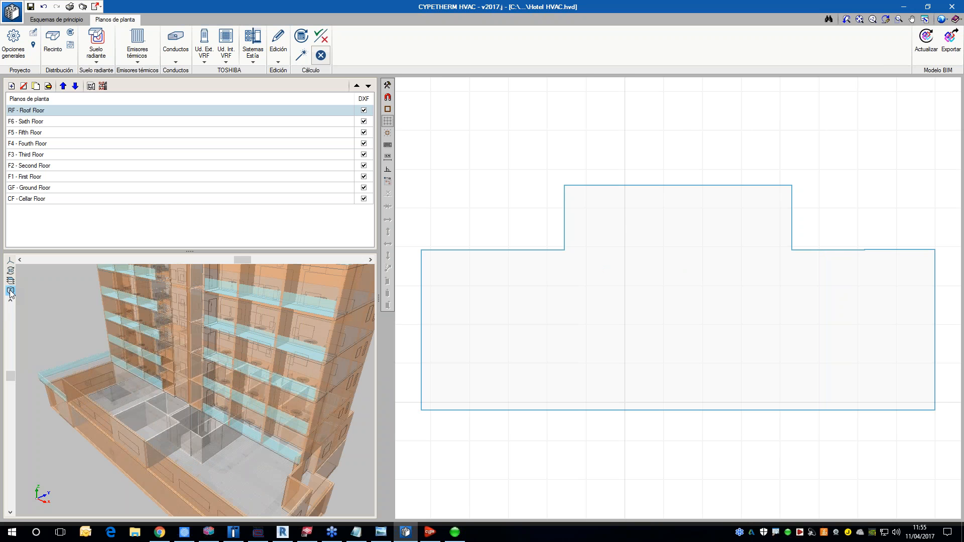
pyautogui.click(10, 292)
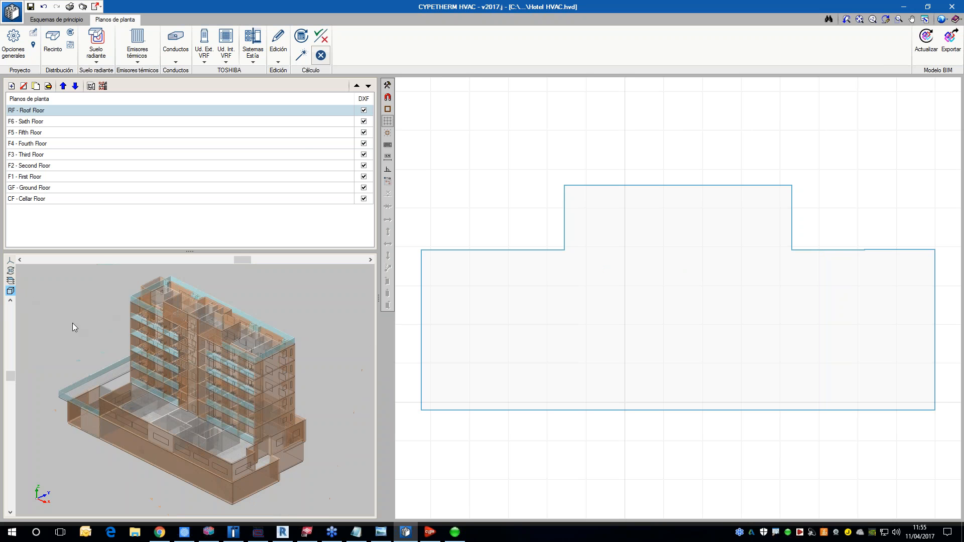
# Step: Review the element visibility list of the 3D view and hide the architectural walls (Muros)
pyautogui.click(10, 280)
pyautogui.scroll(-2, 236, 408)
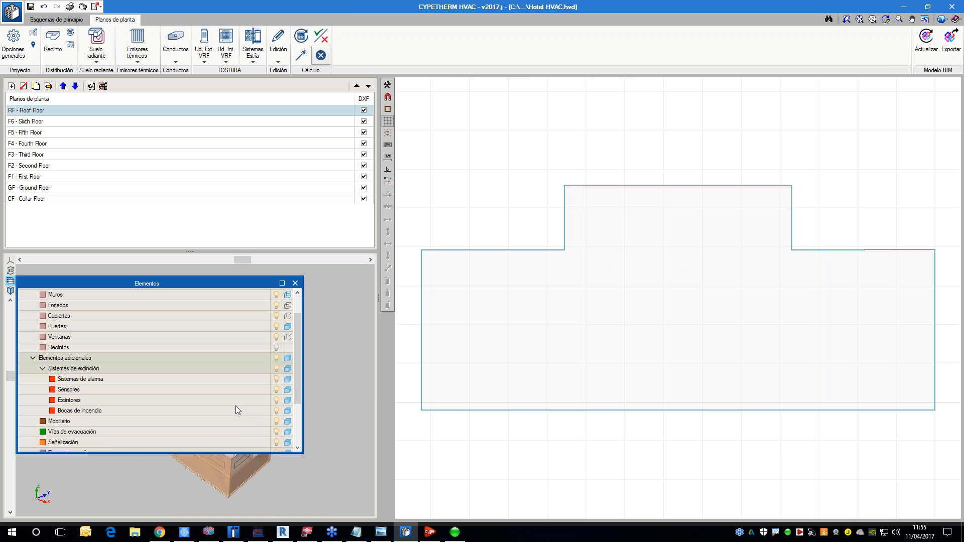
pyautogui.click(43, 369)
pyautogui.click(44, 368)
pyautogui.scroll(1, 235, 370)
pyautogui.click(277, 324)
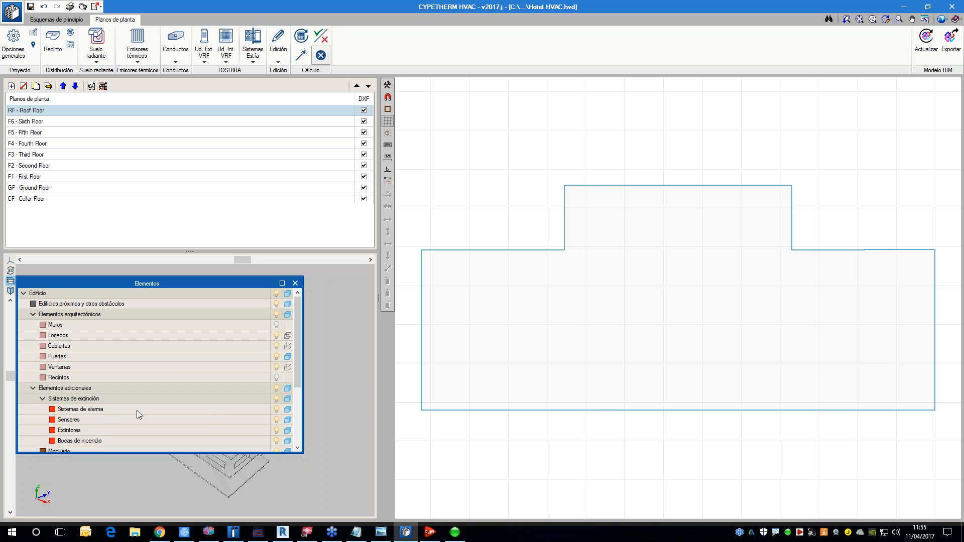
pyautogui.scroll(-2, 94, 424)
pyautogui.scroll(-2, 90, 425)
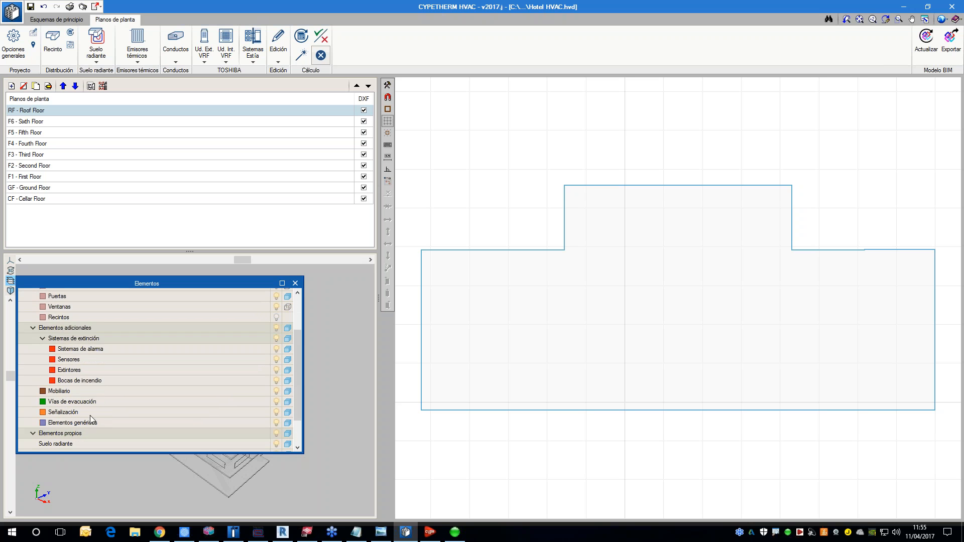
pyautogui.click(296, 284)
# Step: Show the F4 - Fourth Floor plan and examine its furniture, extinguishers, evacuation route and HVAC units up close in 3D
pyautogui.click(81, 145)
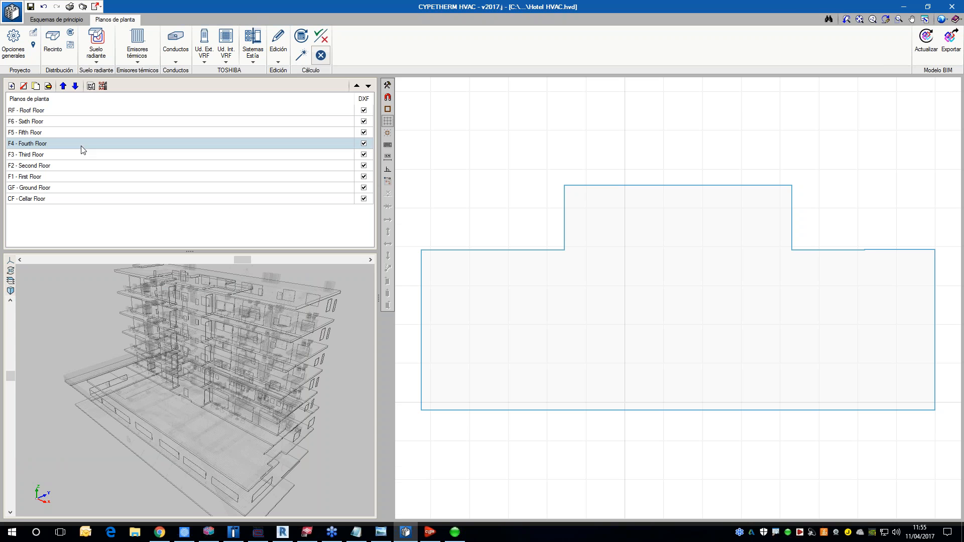
pyautogui.scroll(5, 289, 364)
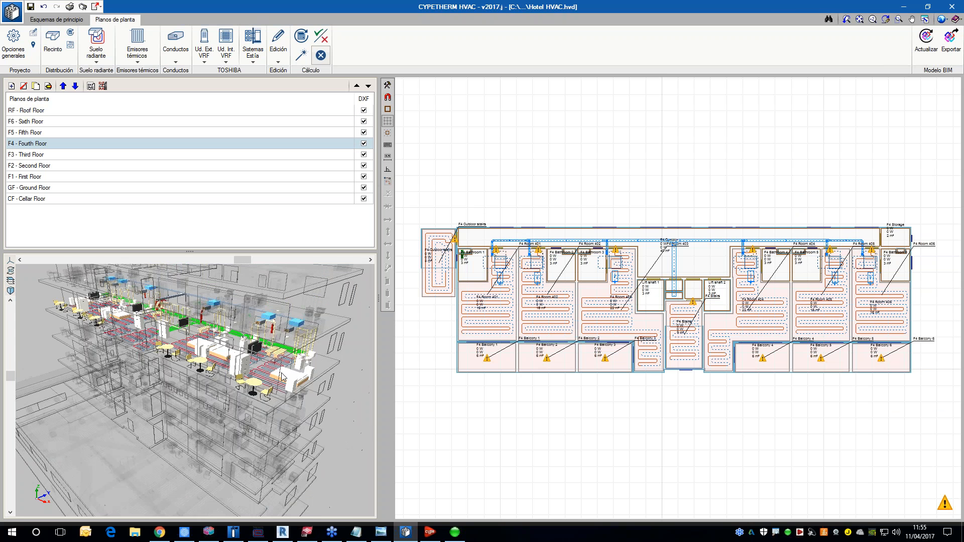
pyautogui.scroll(5, 283, 376)
pyautogui.scroll(6, 251, 392)
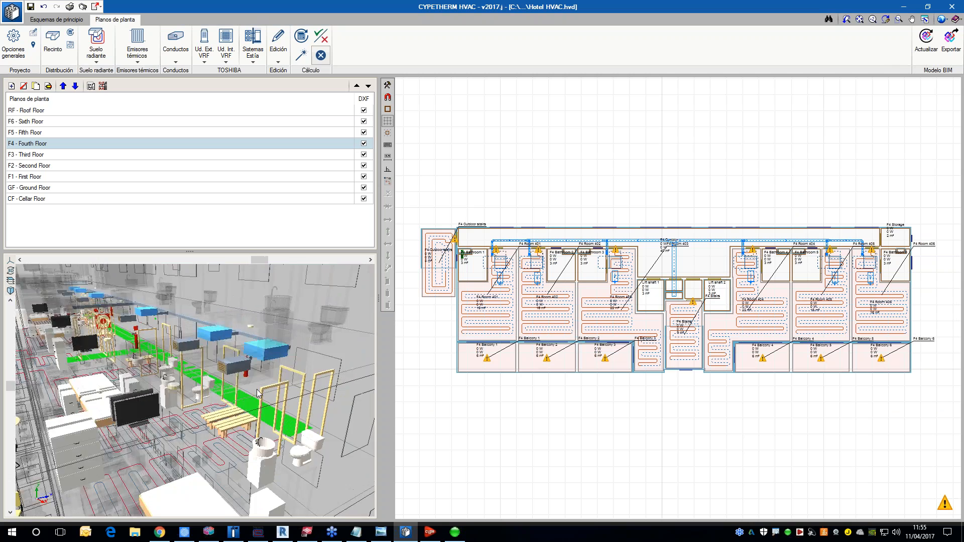
pyautogui.scroll(6, 258, 386)
pyautogui.moveTo(261, 371); pyautogui.dragTo(197, 380)
pyautogui.scroll(3, 186, 373)
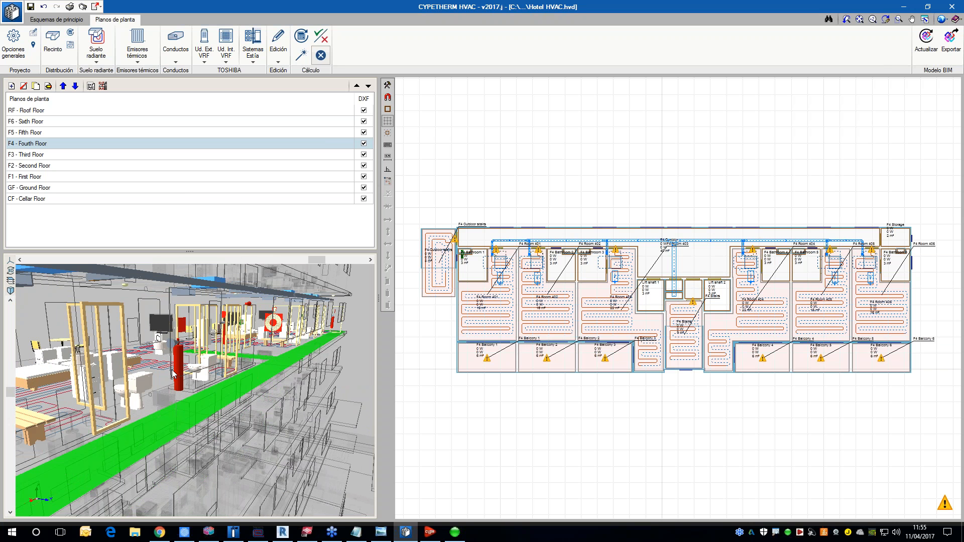
pyautogui.moveTo(477, 331)
pyautogui.scroll(5, 281, 368)
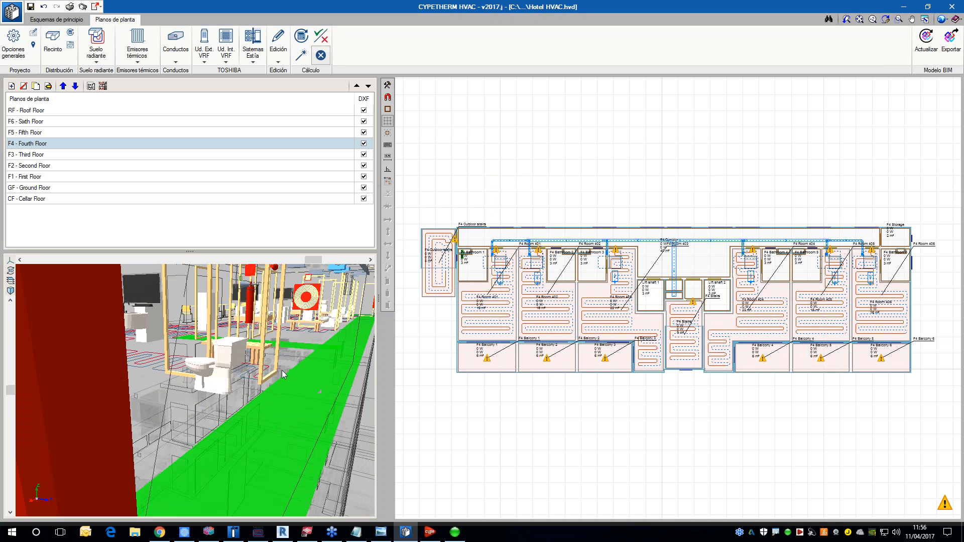
pyautogui.scroll(-6, 282, 370)
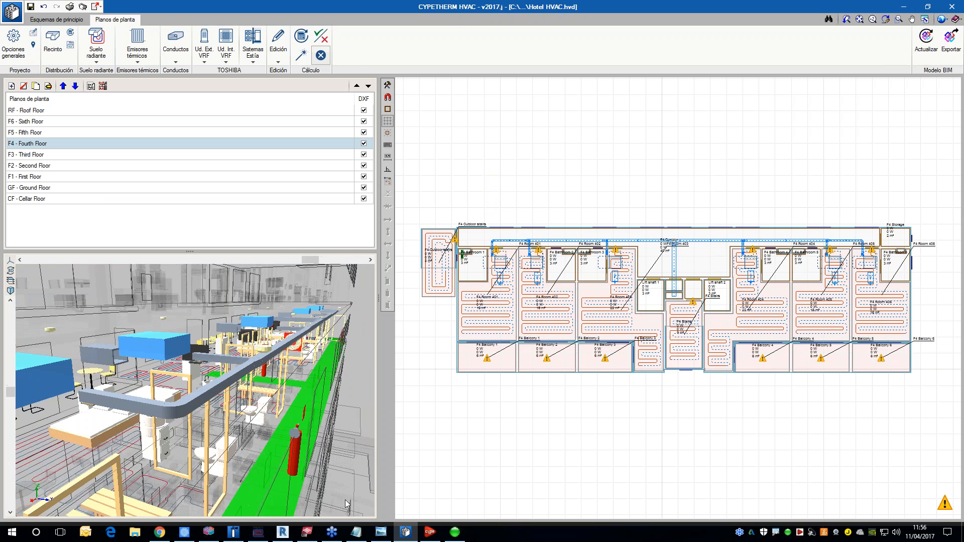
# Step: Switch to CYPEFIRE CTE, look over the ground floor in 3D, and check the pending BIM model changes
pyautogui.click(233, 532)
pyautogui.moveTo(300, 410); pyautogui.dragTo(325, 386)
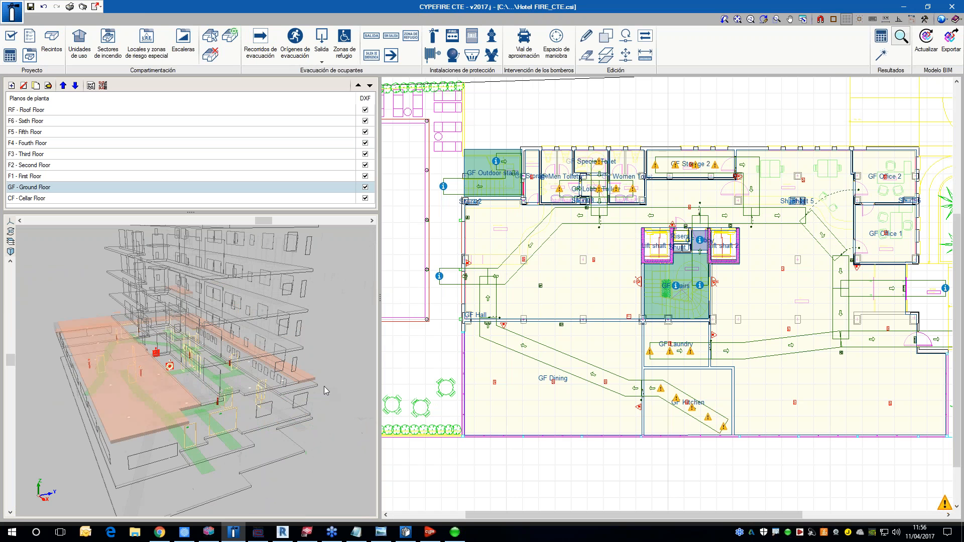
pyautogui.click(926, 40)
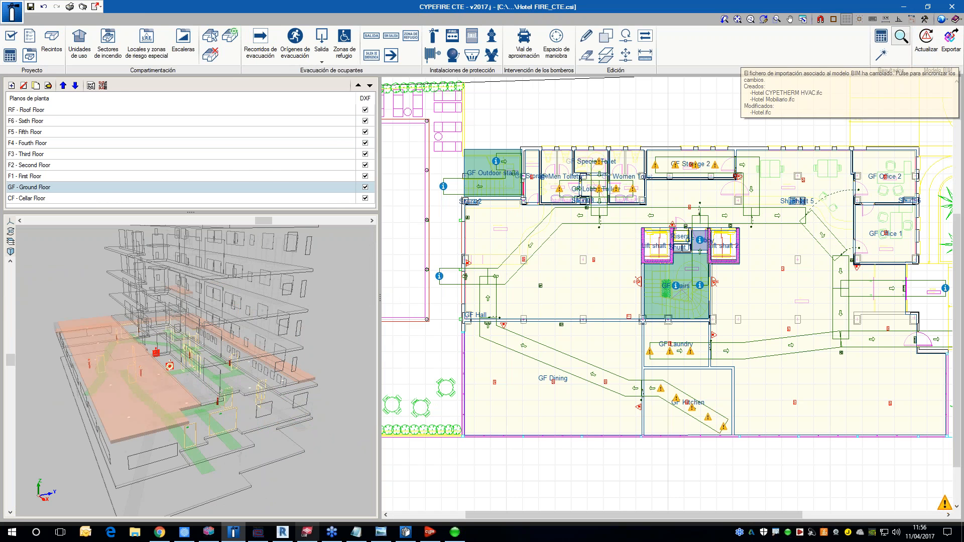
# Step: Switch to IFC Builder and update the BIM model with Hotel CYPEFIRE CTE, Hotel CYPETHERM HVAC and Hotel Mobiliario
pyautogui.click(208, 531)
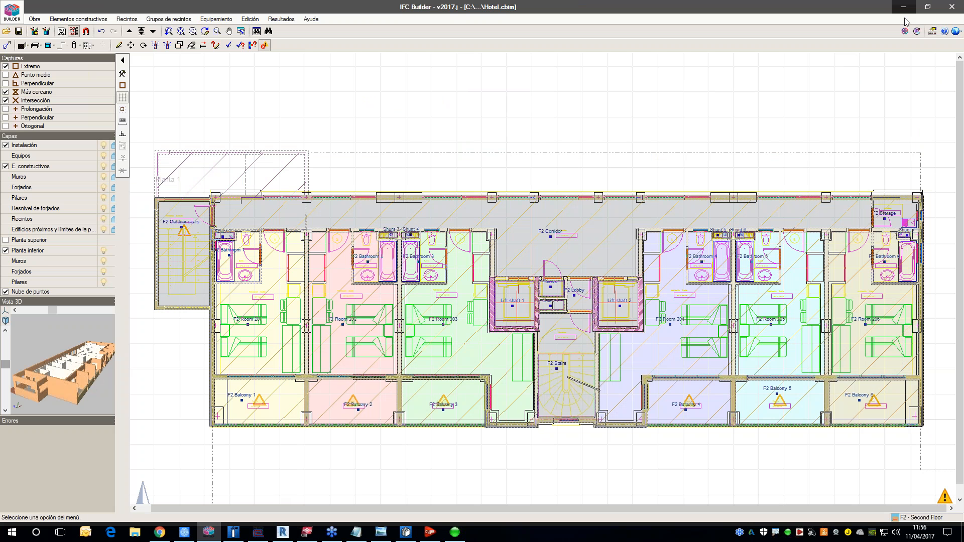
pyautogui.click(916, 31)
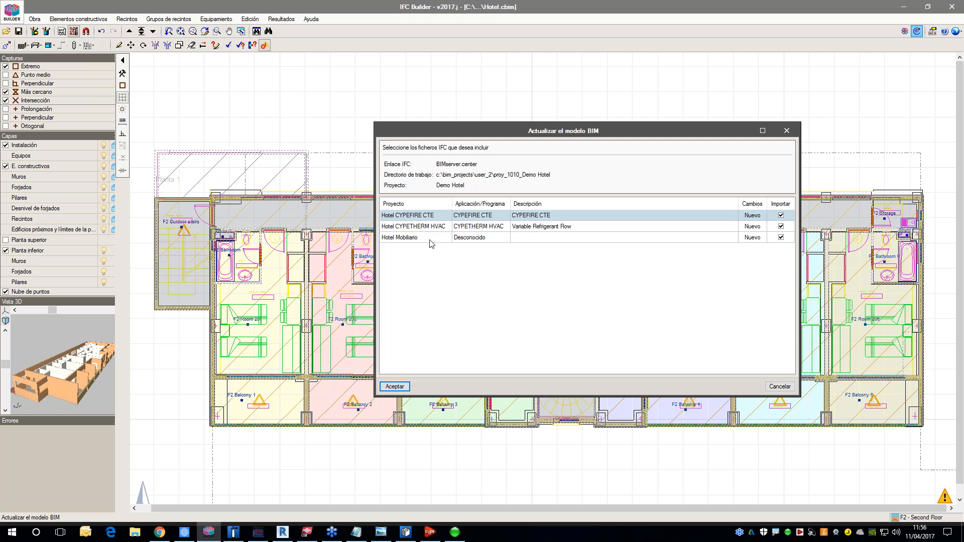
pyautogui.click(395, 386)
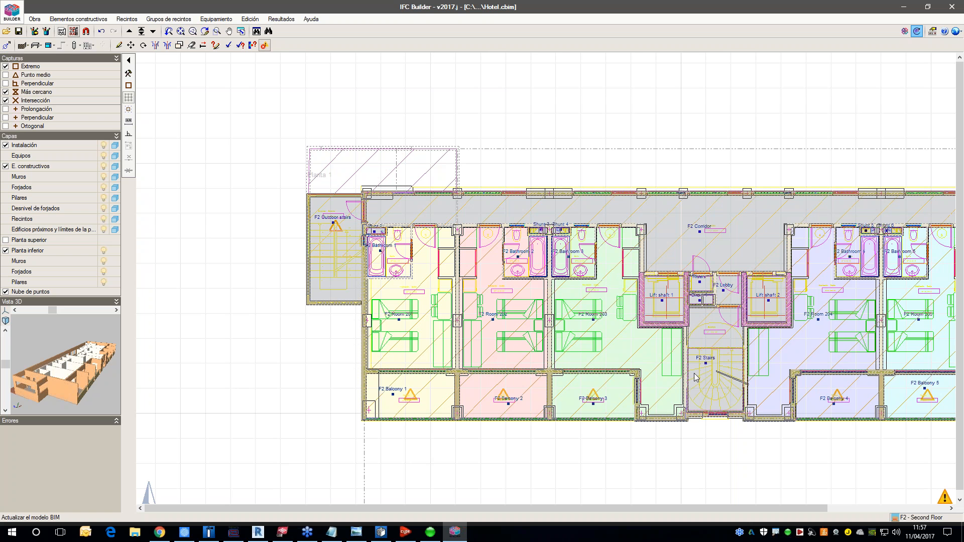
# Step: Open the 3D view of the hotel with all floors shown and without the templates
pyautogui.scroll(-3, 724, 362)
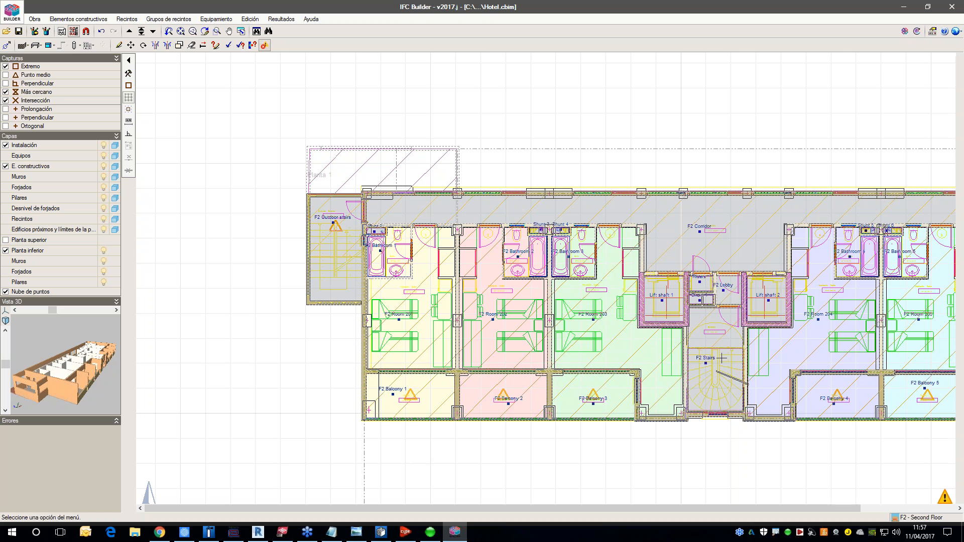
pyautogui.moveTo(725, 362); pyautogui.dragTo(573, 353, button='middle')
pyautogui.click(37, 21)
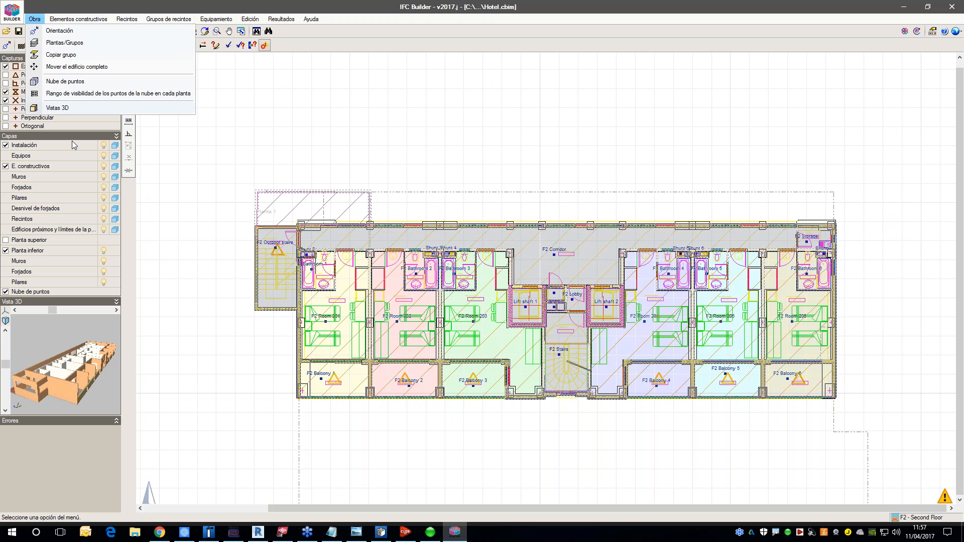
pyautogui.click(57, 108)
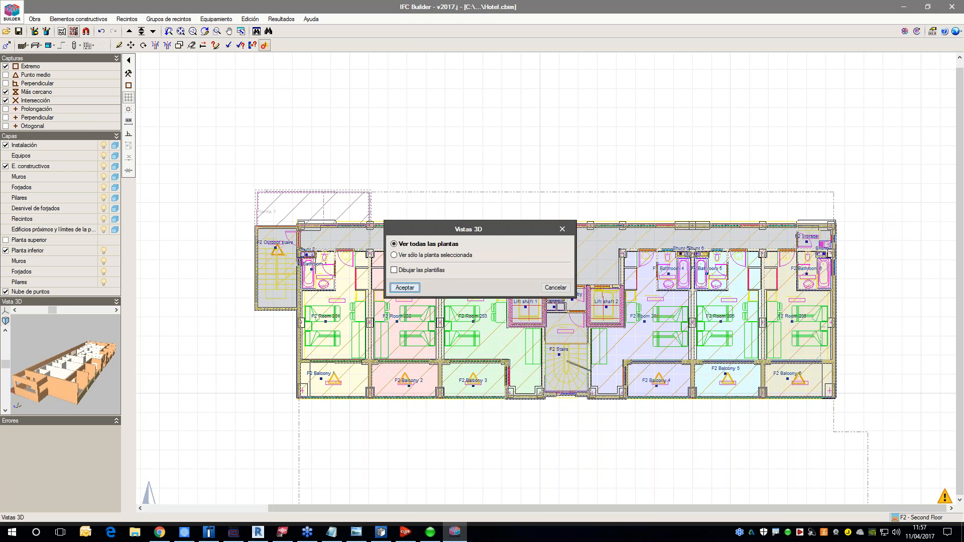
pyautogui.click(405, 289)
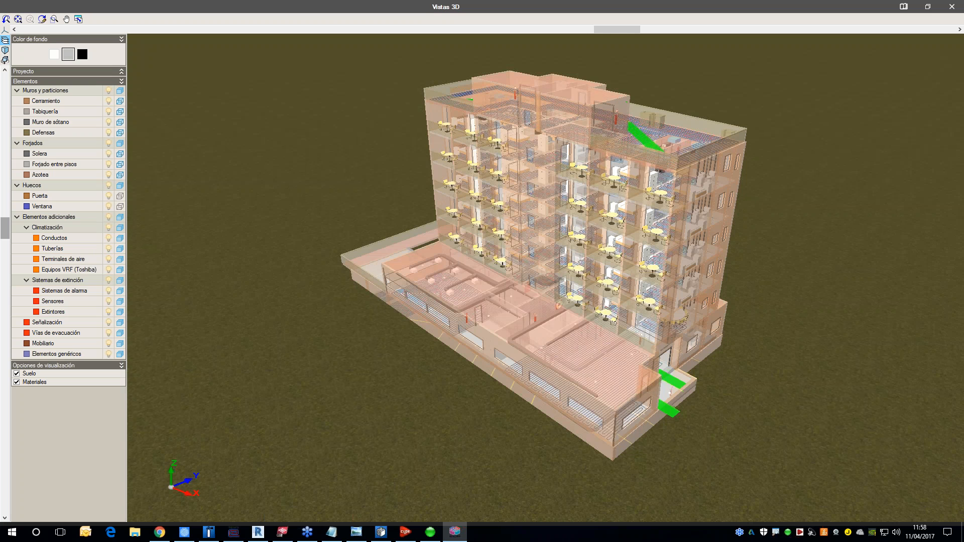
# Step: Examine the furniture, fire protection and HVAC elements through the hotel's transparent end facade in the 3D view
pyautogui.moveTo(773, 384); pyautogui.dragTo(563, 304, button='middle')
pyautogui.scroll(2, 563, 304)
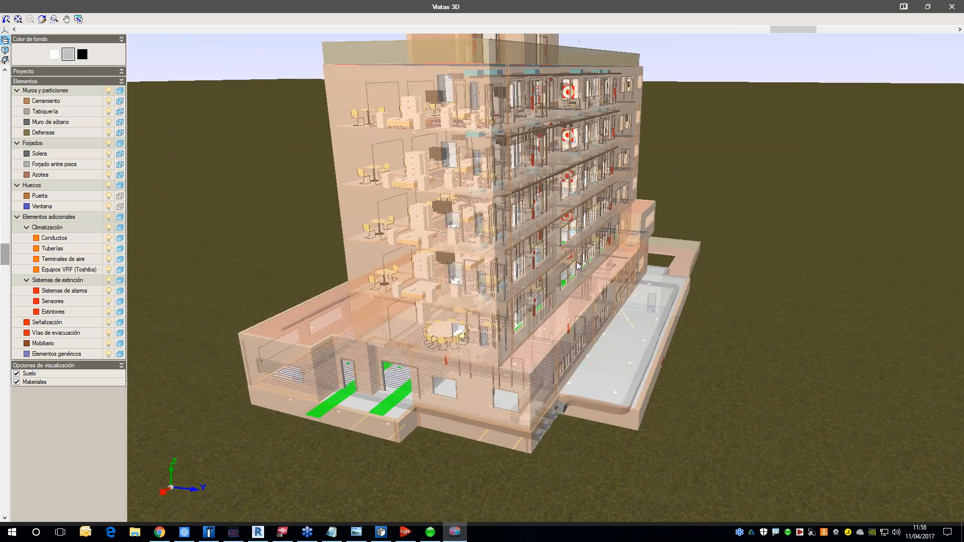
pyautogui.scroll(4, 552, 298)
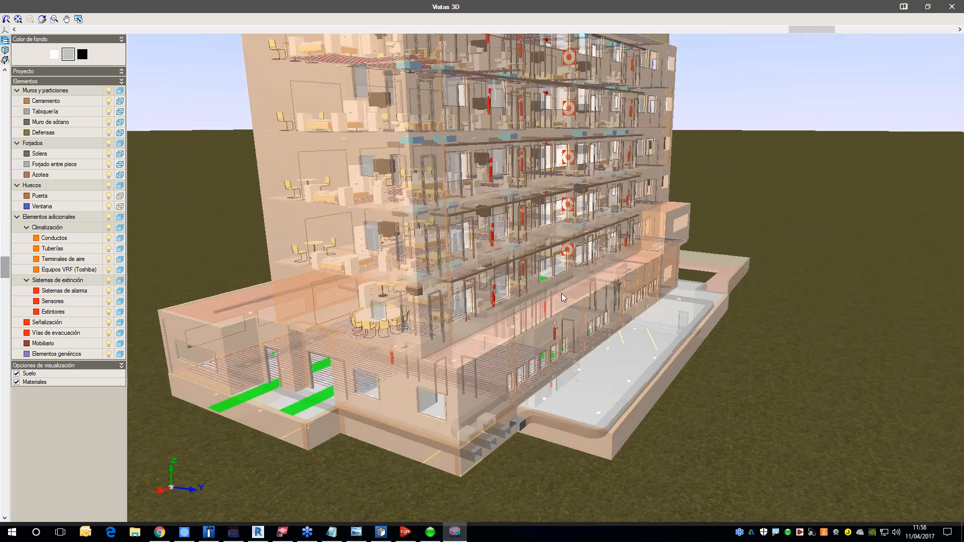
pyautogui.scroll(4, 625, 324)
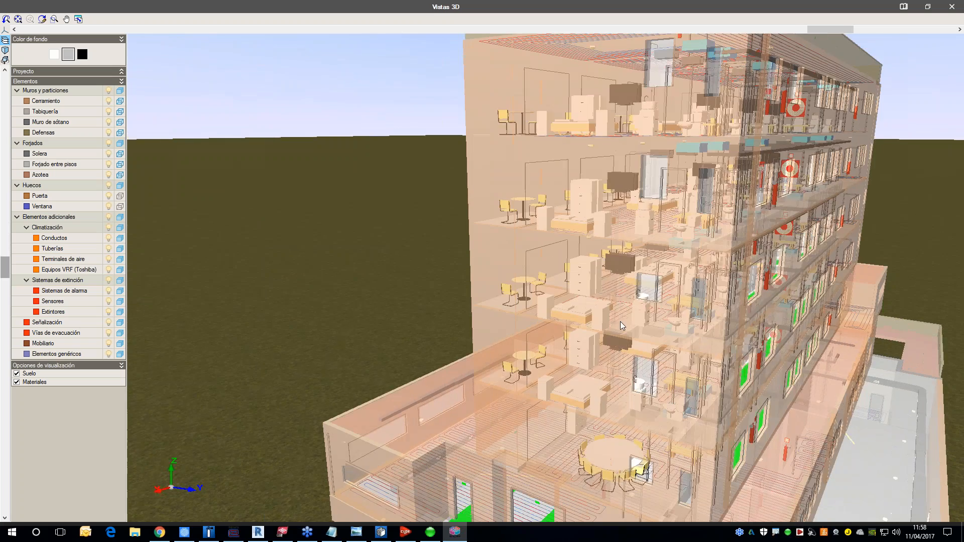
pyautogui.scroll(1, 615, 318)
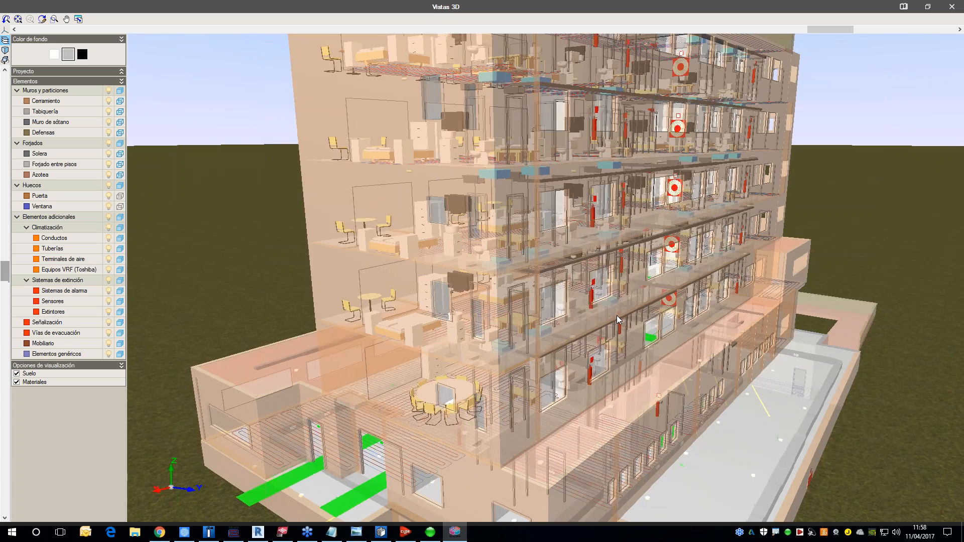
pyautogui.moveTo(616, 316); pyautogui.dragTo(595, 315, button='middle')
pyautogui.scroll(1, 594, 314)
pyautogui.scroll(2, 596, 320)
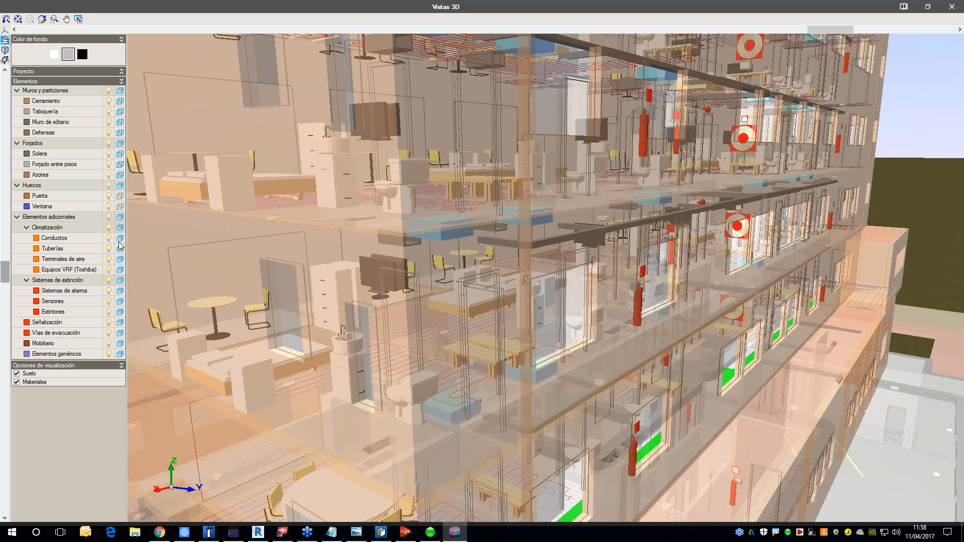
# Step: Collapse the Sistemas de extinción group and hide the Cerramiento and Tabiquería elements in the 3D view
pyautogui.click(26, 279)
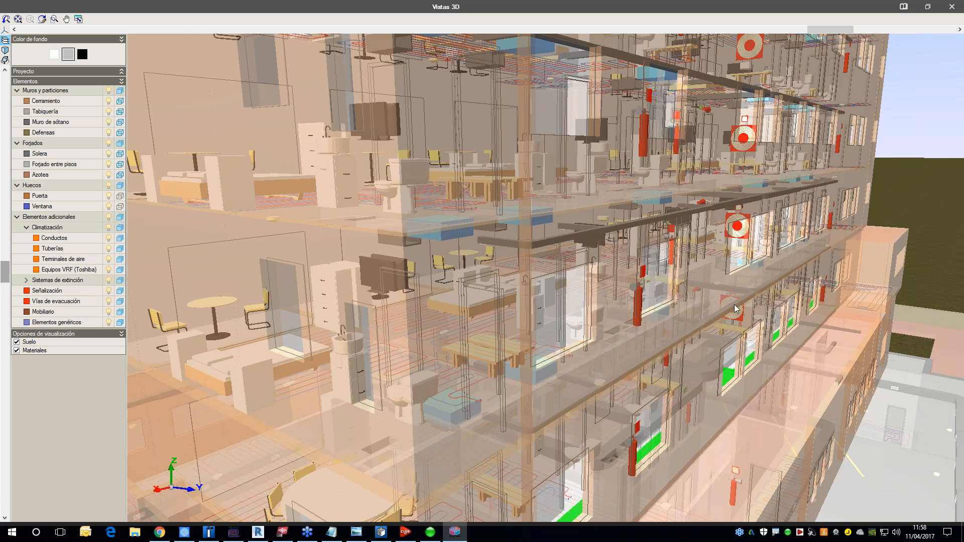
pyautogui.scroll(-3, 731, 307)
pyautogui.scroll(-2, 814, 323)
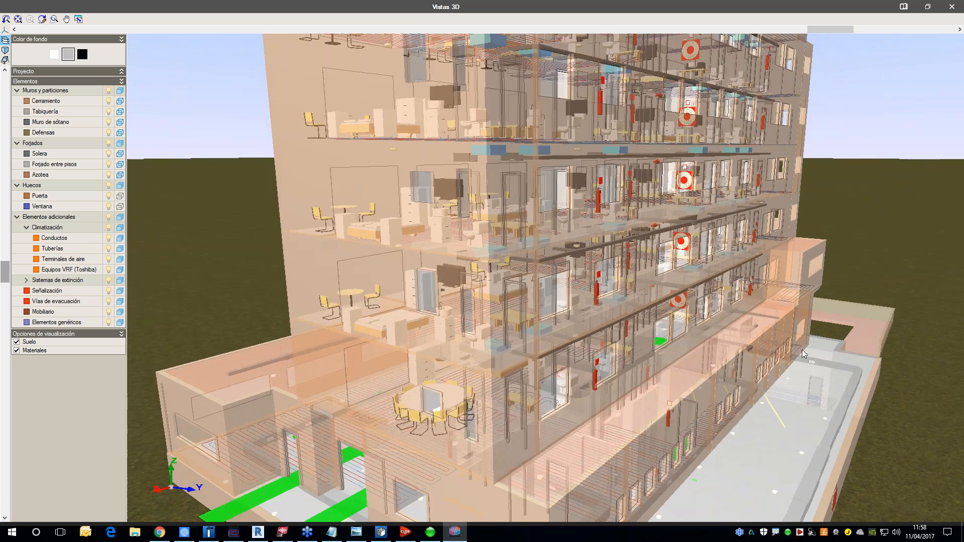
pyautogui.moveTo(845, 363); pyautogui.dragTo(789, 361, button='middle')
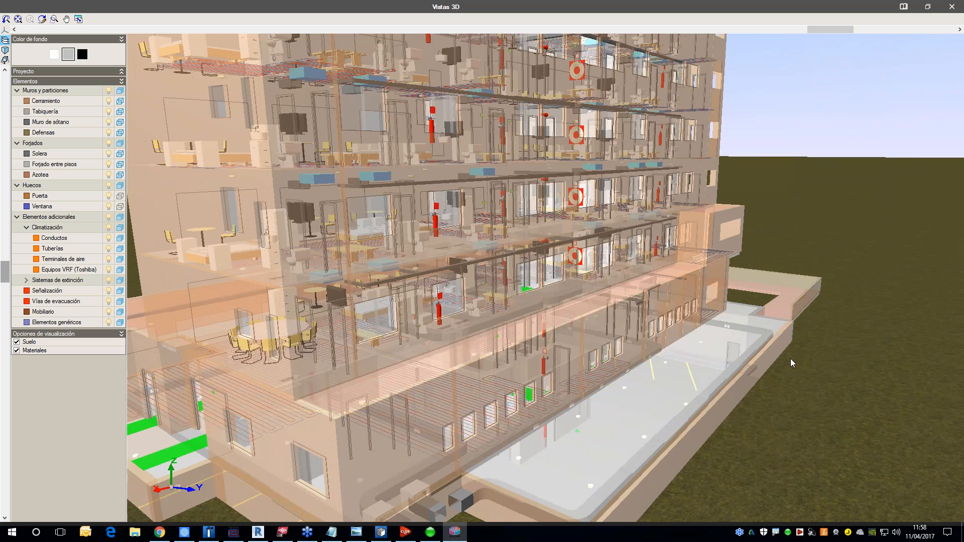
pyautogui.scroll(-2, 791, 358)
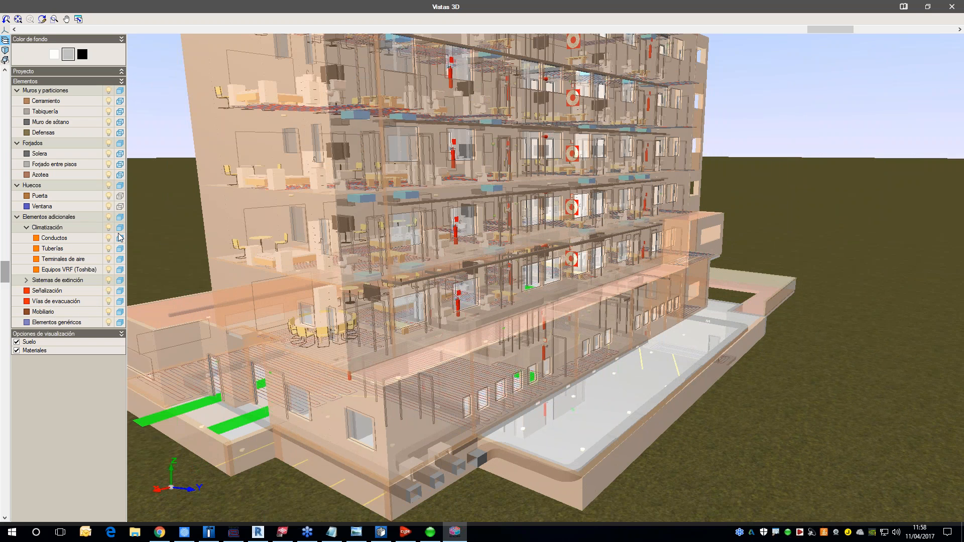
pyautogui.click(109, 101)
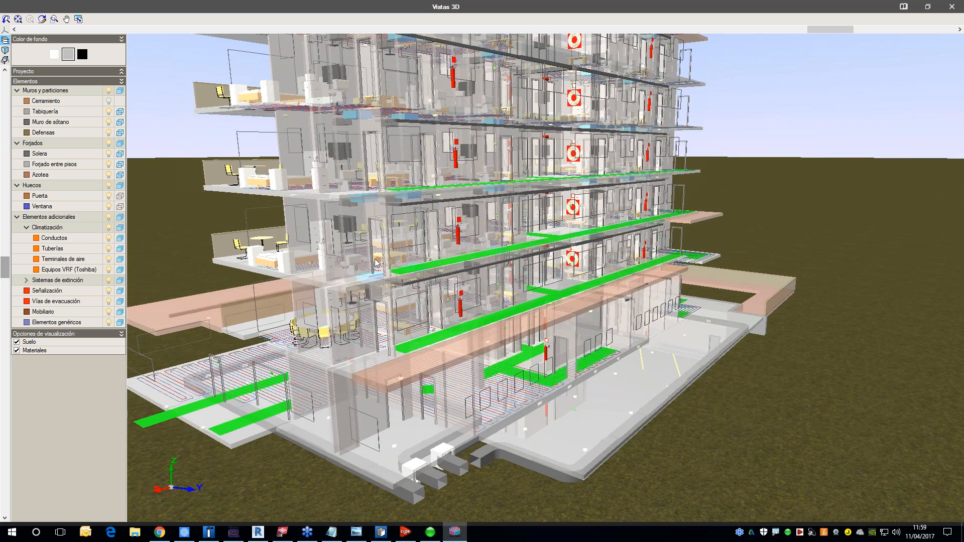
pyautogui.moveTo(377, 263); pyautogui.dragTo(386, 273)
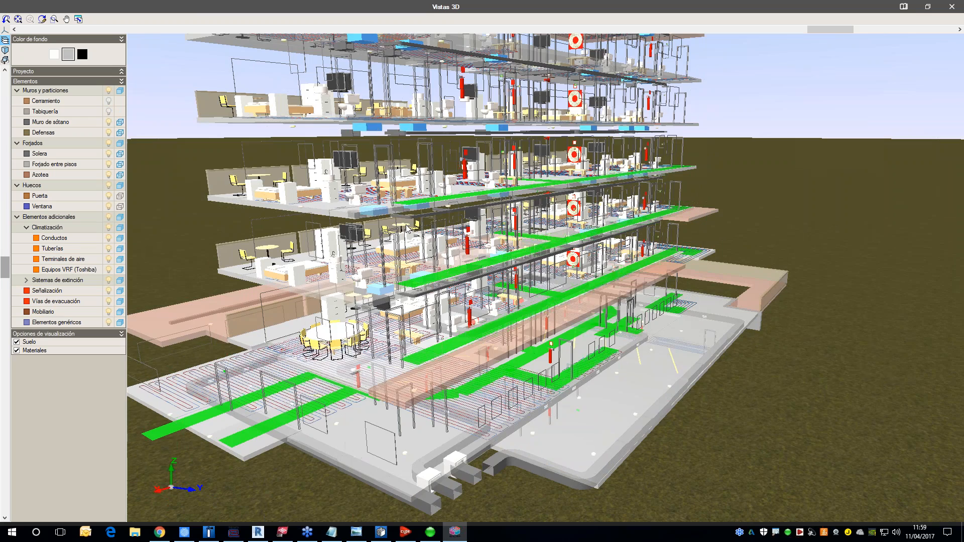
# Step: Inspect the exposed furniture, underfloor pipes, extinguishers and green evacuation routes on the hotel's floors
pyautogui.moveTo(405, 243); pyautogui.dragTo(508, 246)
pyautogui.scroll(10, 667, 253)
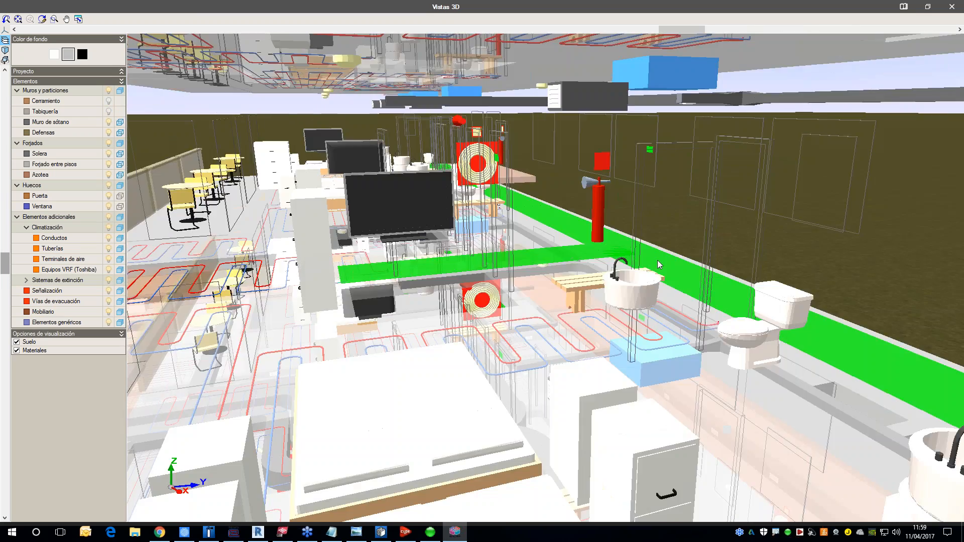
pyautogui.moveTo(658, 260); pyautogui.dragTo(549, 263)
pyautogui.scroll(-10, 551, 267)
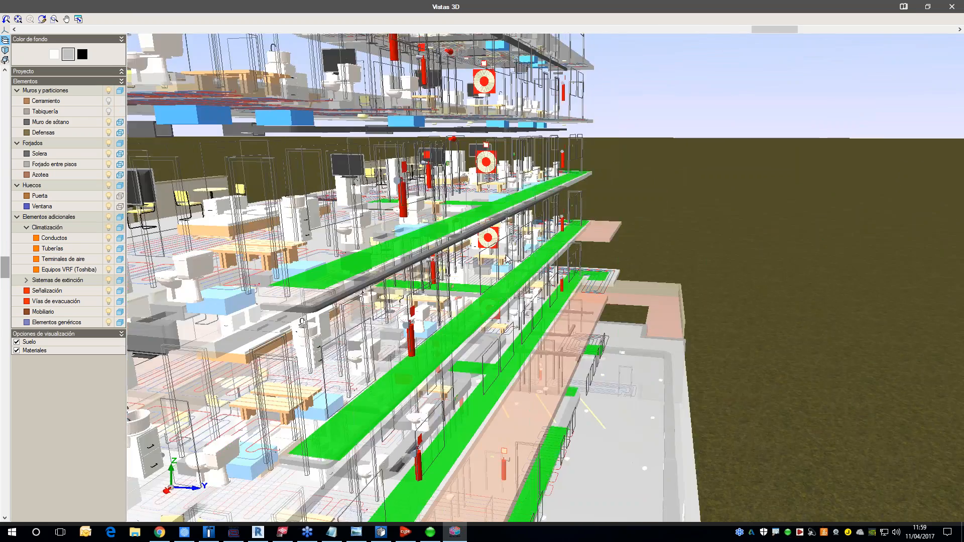
pyautogui.scroll(-5, 663, 258)
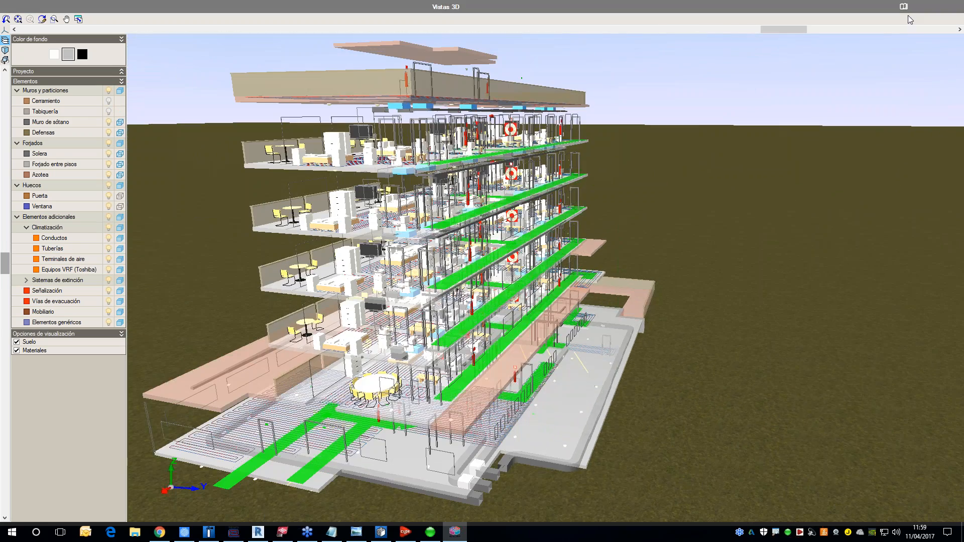
# Step: Close the 3D view, switch to Chrome, review the Demo Hotel project's change history and return to its file list
pyautogui.click(951, 7)
pyautogui.click(160, 532)
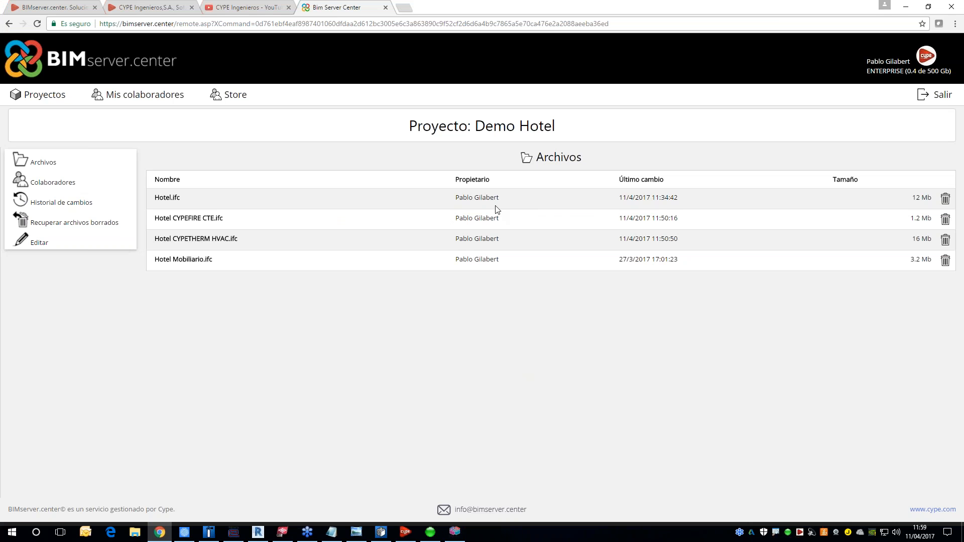
pyautogui.click(59, 203)
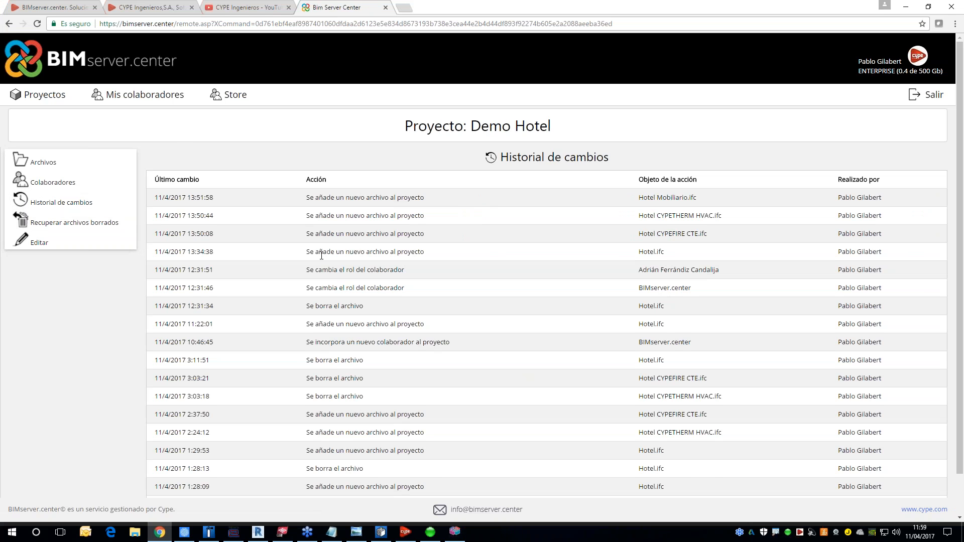
pyautogui.scroll(-1, 316, 314)
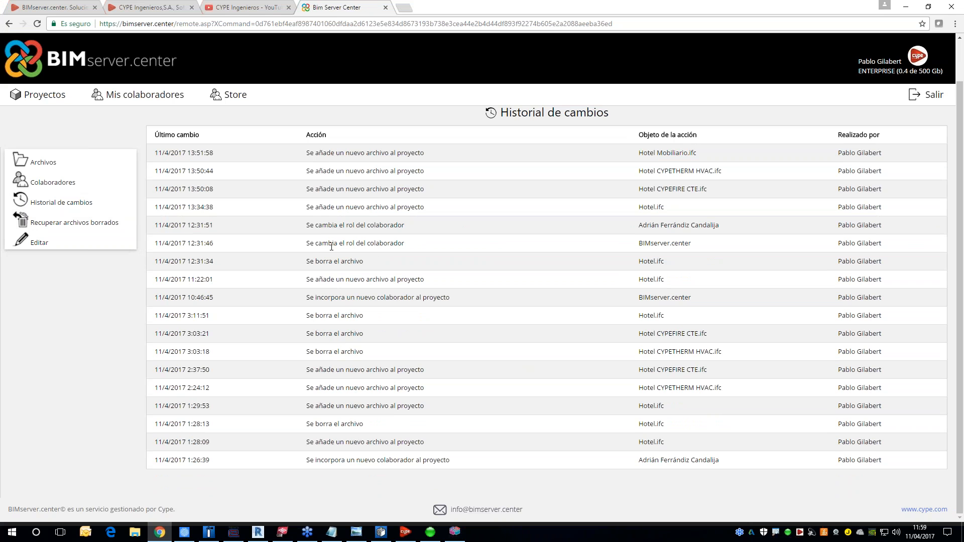
pyautogui.doubleClick(342, 244)
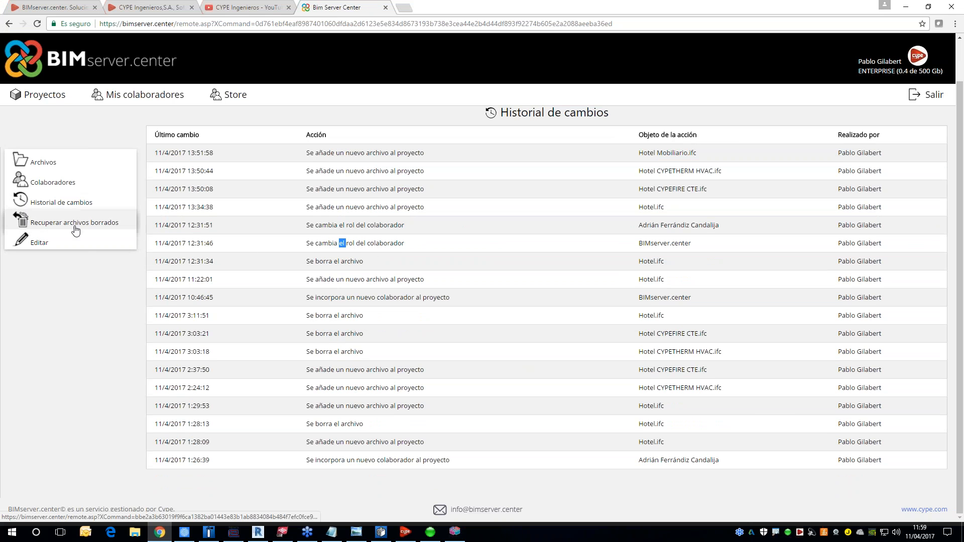
pyautogui.click(43, 162)
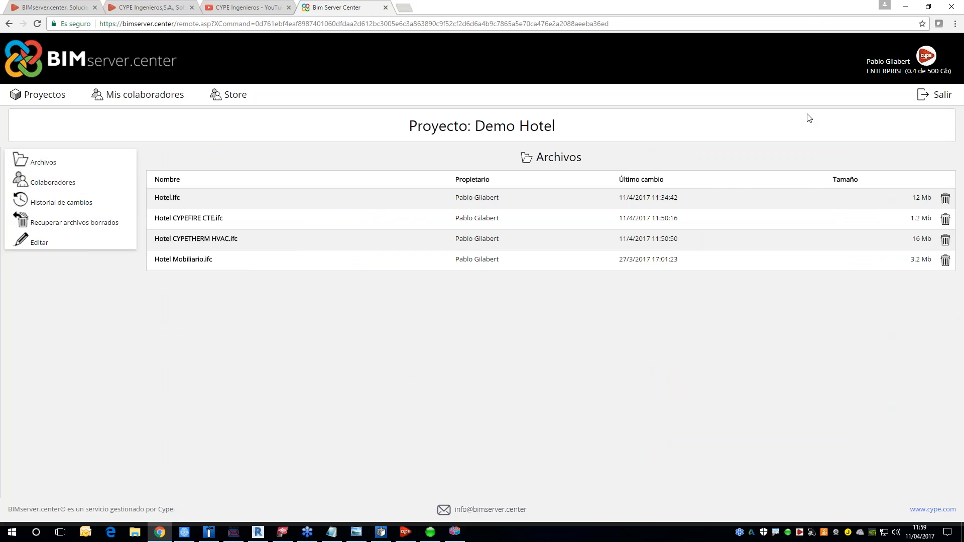
# Step: Look at the second floor plan in IFC Builder, and return to Chrome to open the BIMserver.center home page
pyautogui.click(906, 7)
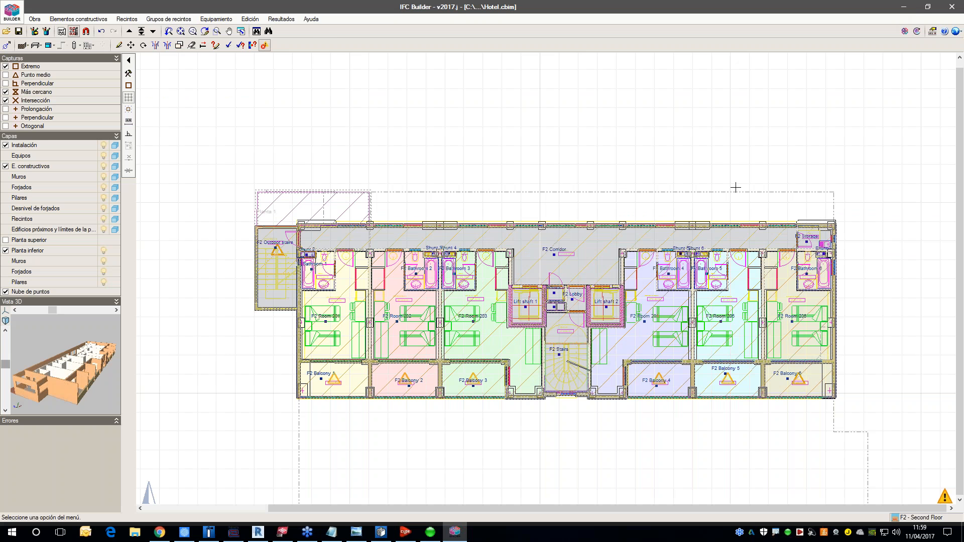
pyautogui.moveTo(738, 186); pyautogui.dragTo(728, 180, button='middle')
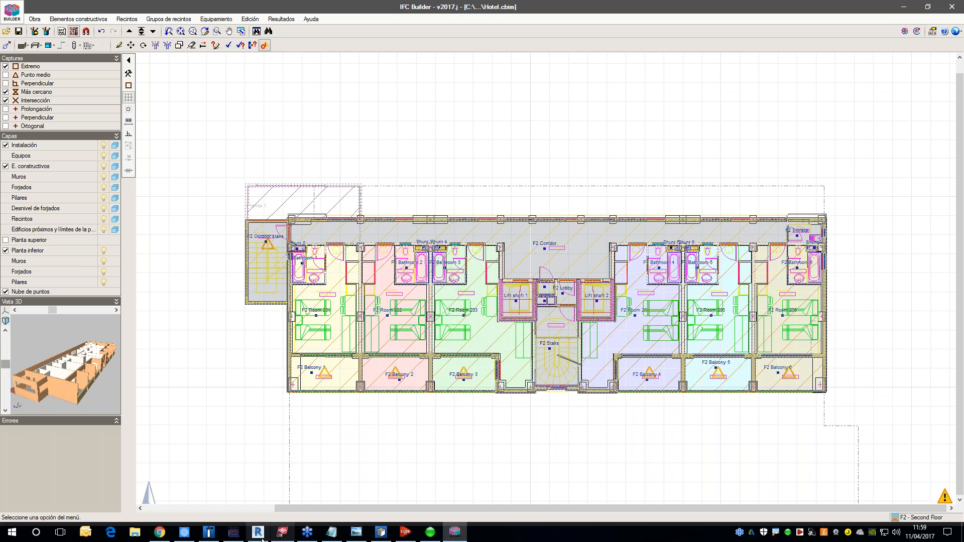
pyautogui.click(128, 488)
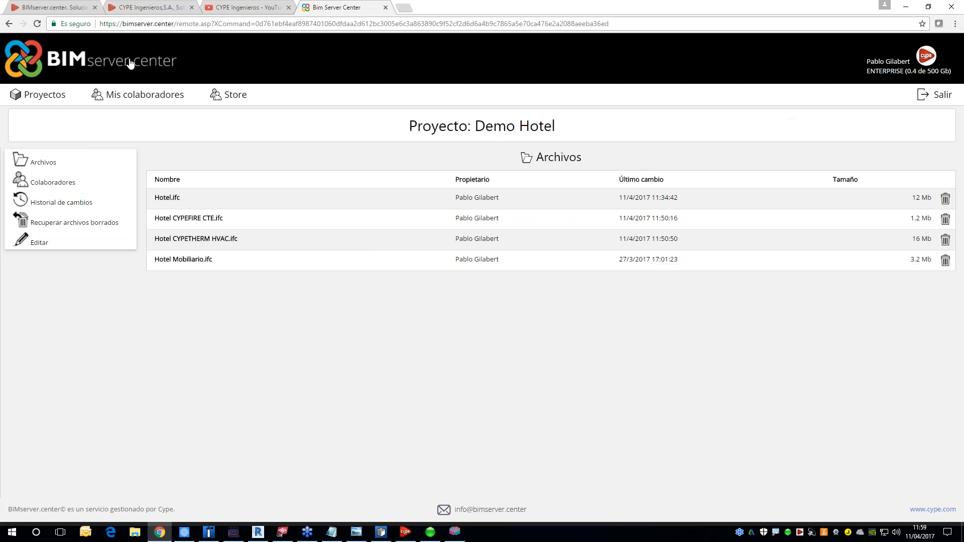
pyautogui.click(59, 64)
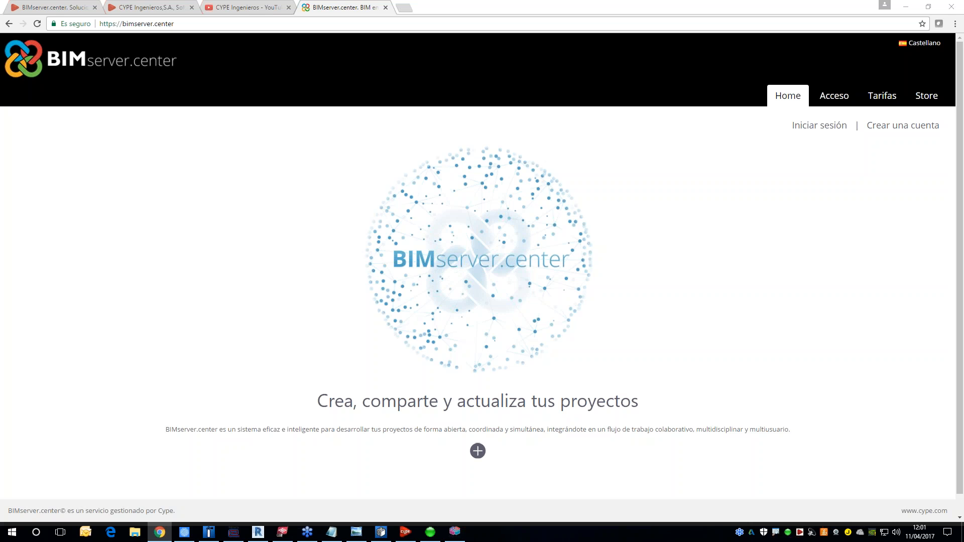
# Step: Switch to IFC Builder and look over the F2 - Second Floor plan and its 3D preview
pyautogui.click(455, 531)
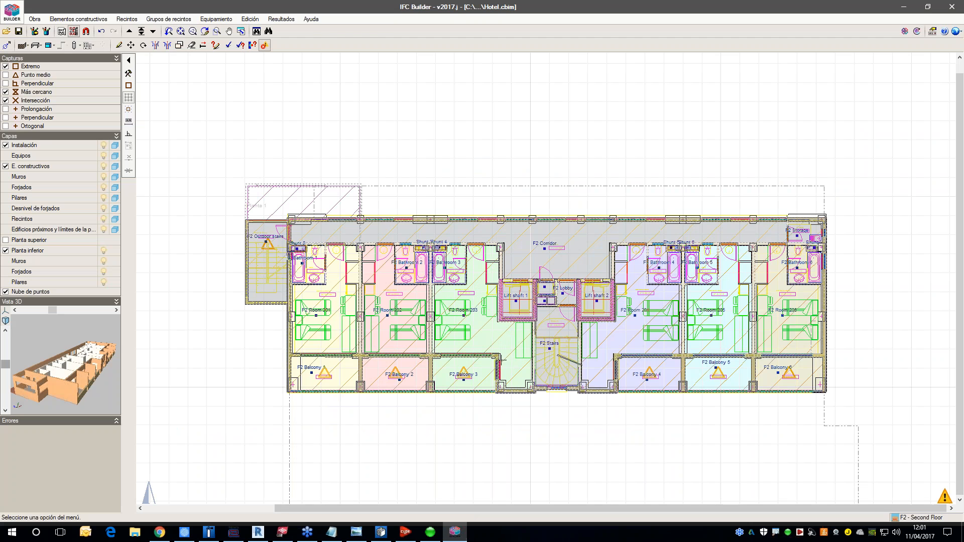
pyautogui.moveTo(87, 371); pyautogui.dragTo(67, 370)
pyautogui.scroll(1, 159, 365)
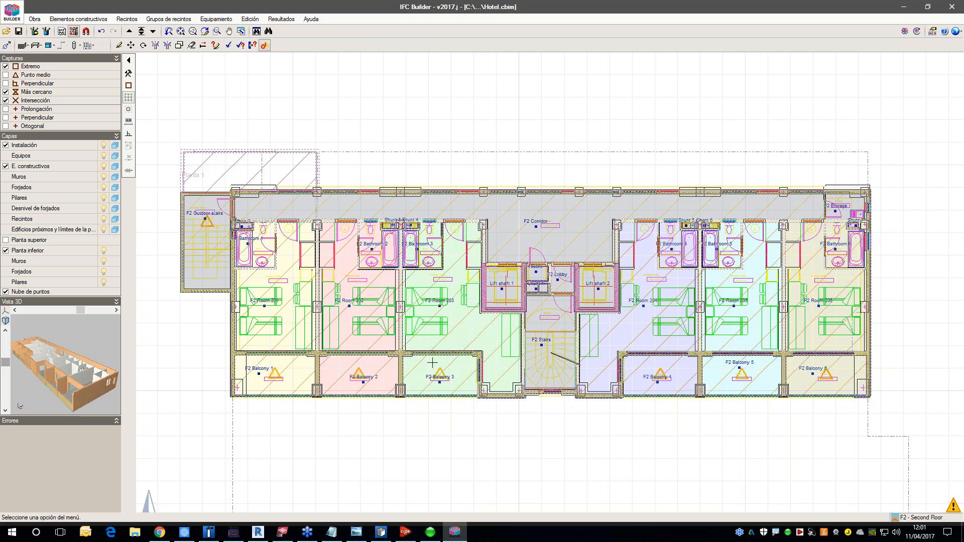
# Step: Switch to CYPEFIRE CTE, open the staircase list, enlarge it and open the data of Escalera abierta al exterior
pyautogui.click(208, 532)
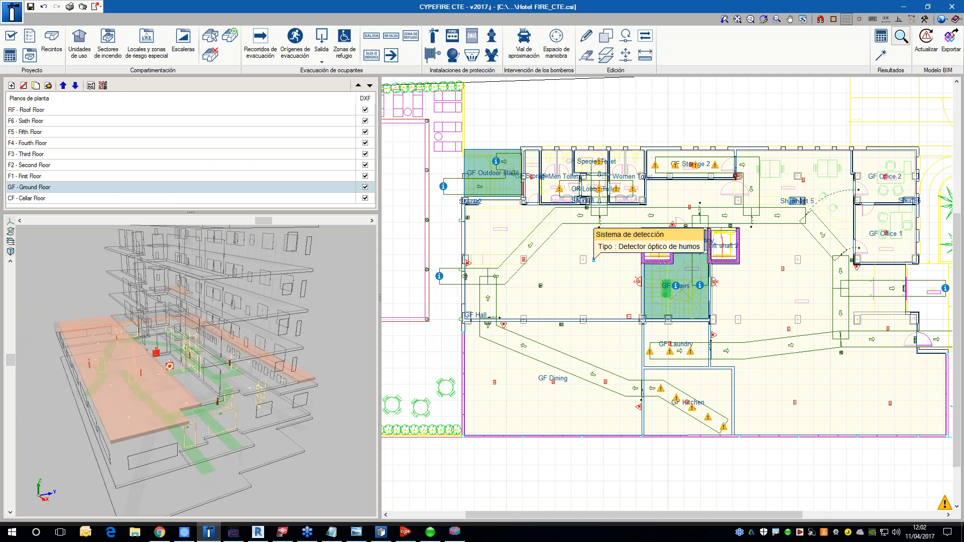
pyautogui.moveTo(560, 240); pyautogui.dragTo(581, 251, button='middle')
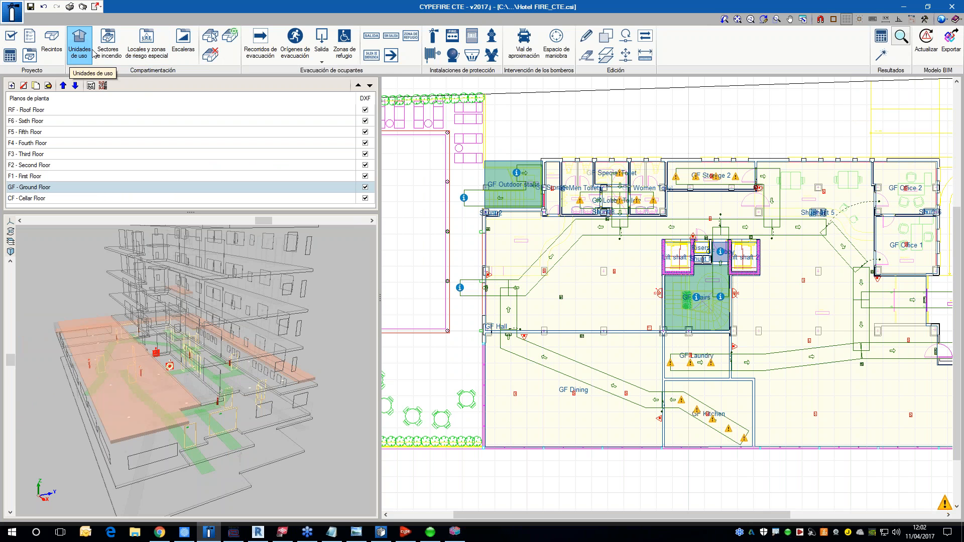
pyautogui.click(188, 49)
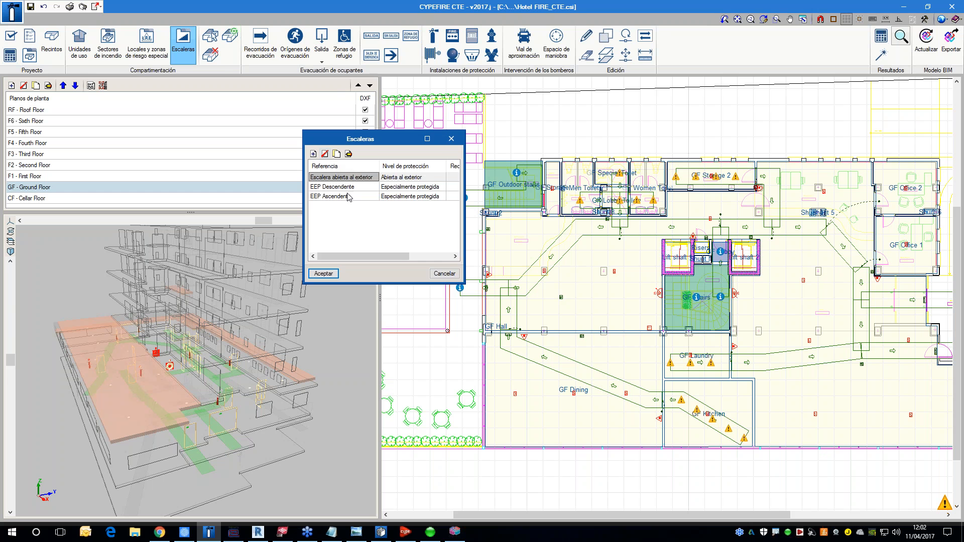
pyautogui.moveTo(463, 283); pyautogui.dragTo(573, 310)
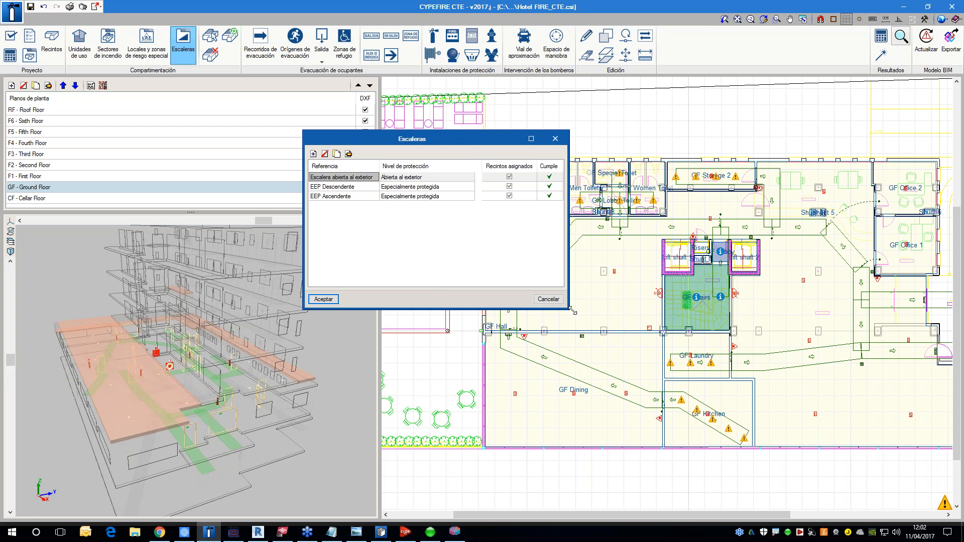
pyautogui.click(349, 154)
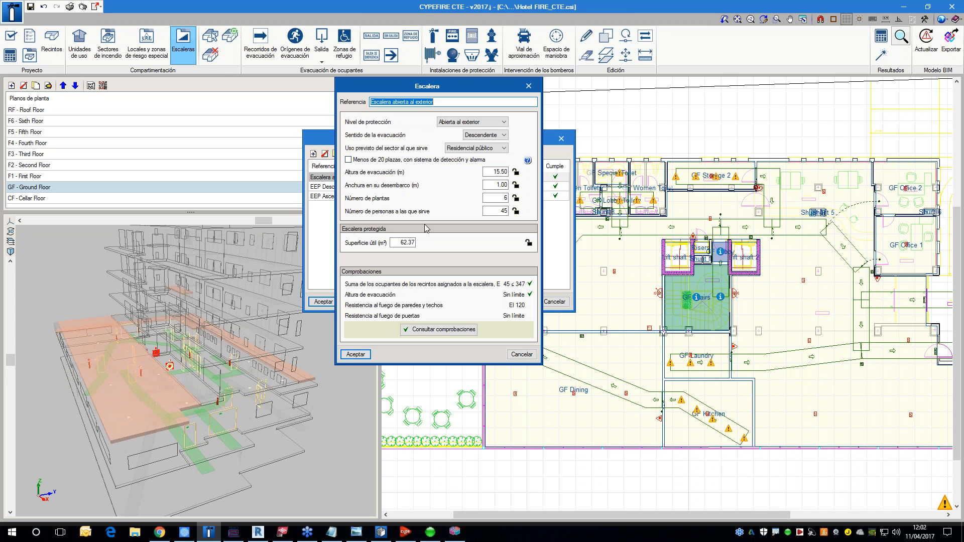
# Step: View the available protection levels for the open exterior staircase and inspect its evacuation height field
pyautogui.click(494, 123)
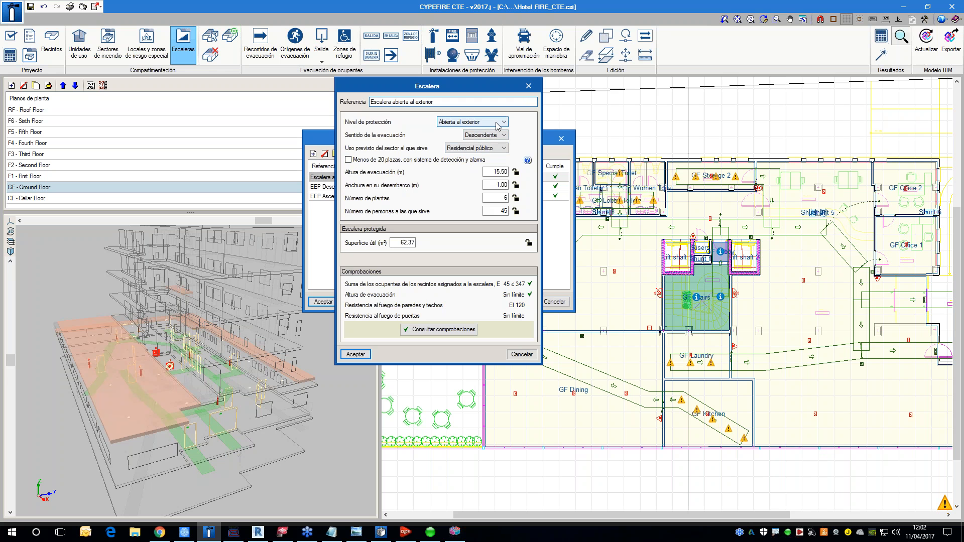
pyautogui.click(520, 125)
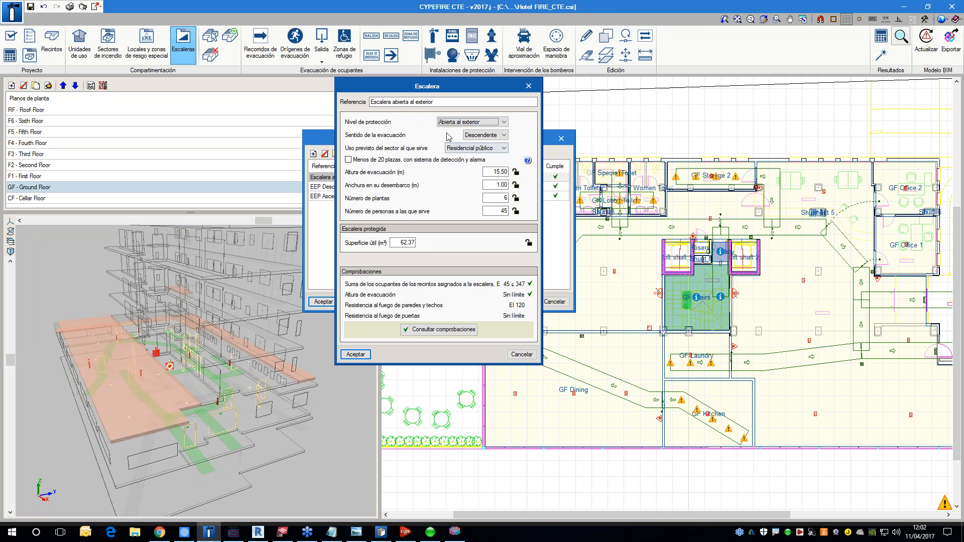
pyautogui.moveTo(416, 91); pyautogui.dragTo(574, 114)
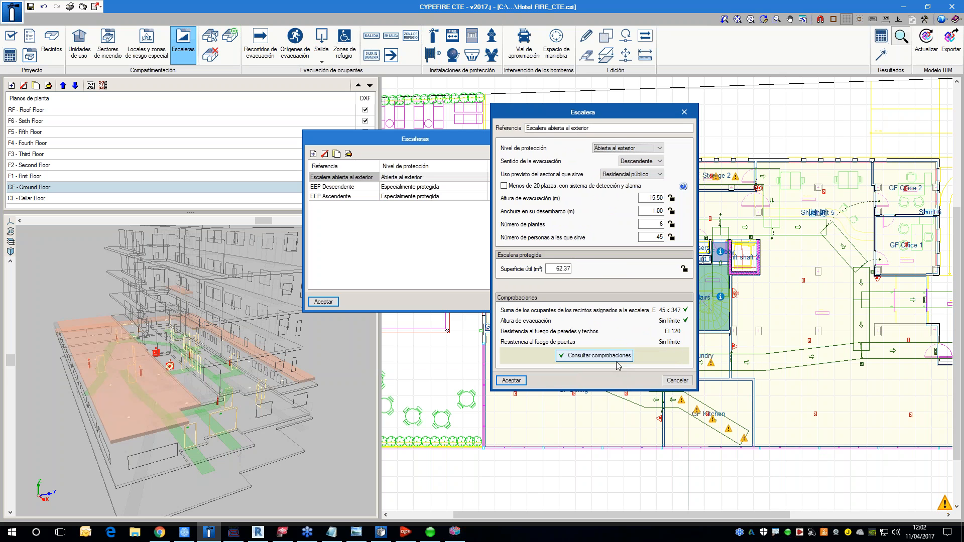
pyautogui.click(655, 199)
# Step: Consult the staircase's compliance checks against DB SI 3 tables 4.1 and 5.1, and close the report
pyautogui.click(604, 356)
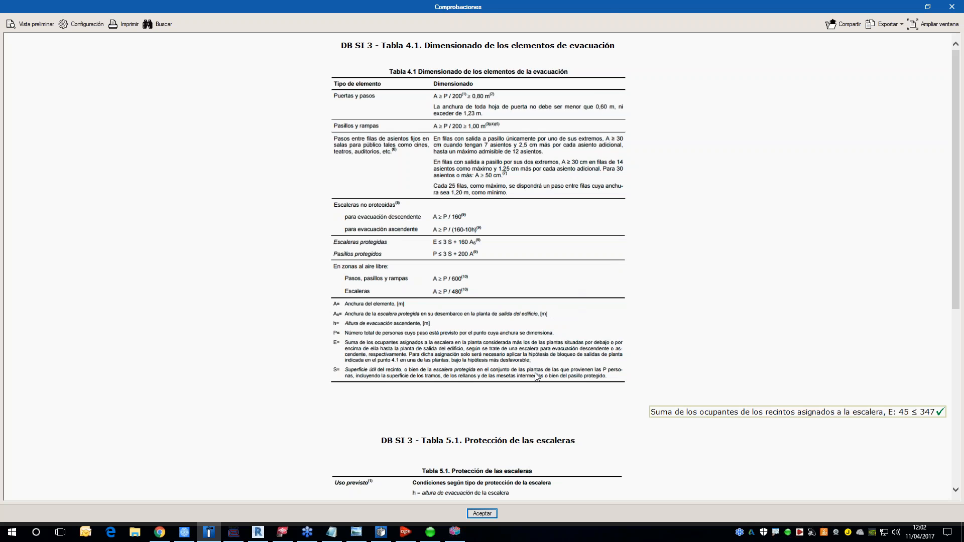
pyautogui.scroll(-3, 537, 379)
pyautogui.scroll(3, 687, 306)
pyautogui.scroll(-7, 687, 434)
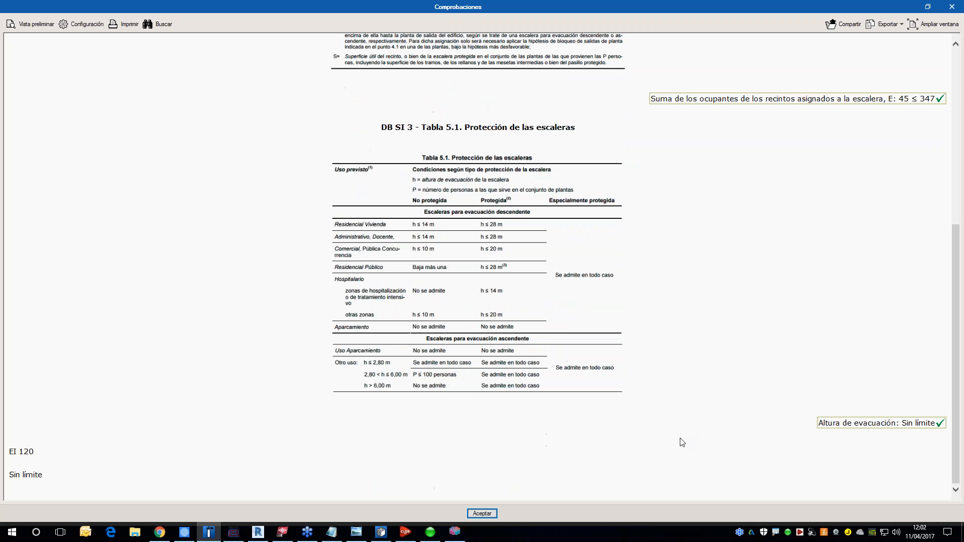
pyautogui.click(951, 7)
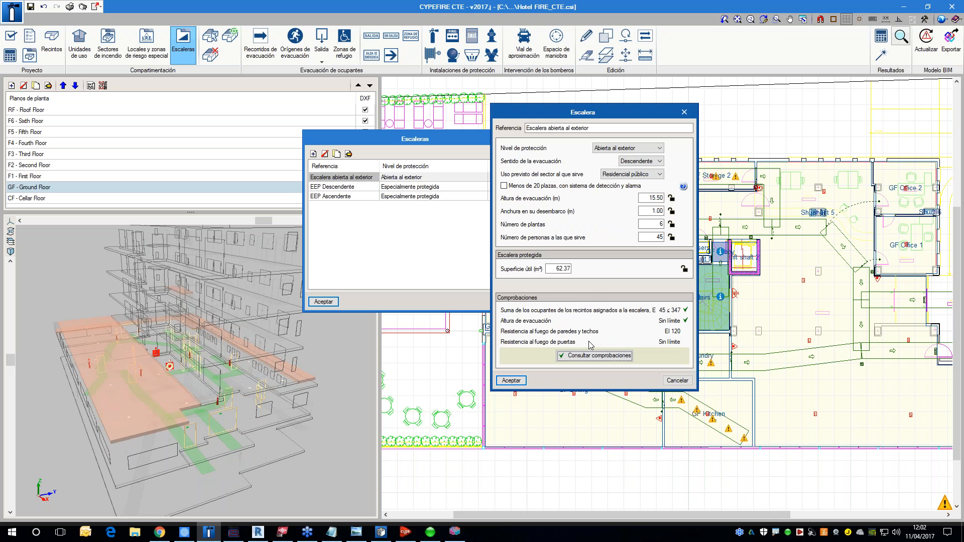
# Step: Cancel the open exterior staircase's data and close the staircase list
pyautogui.click(690, 383)
pyautogui.click(563, 139)
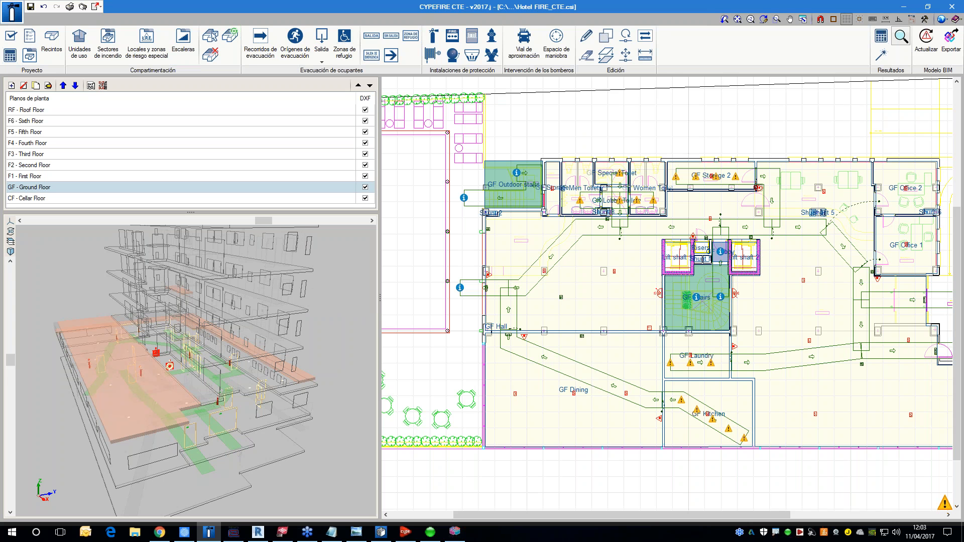
pyautogui.moveTo(520, 217)
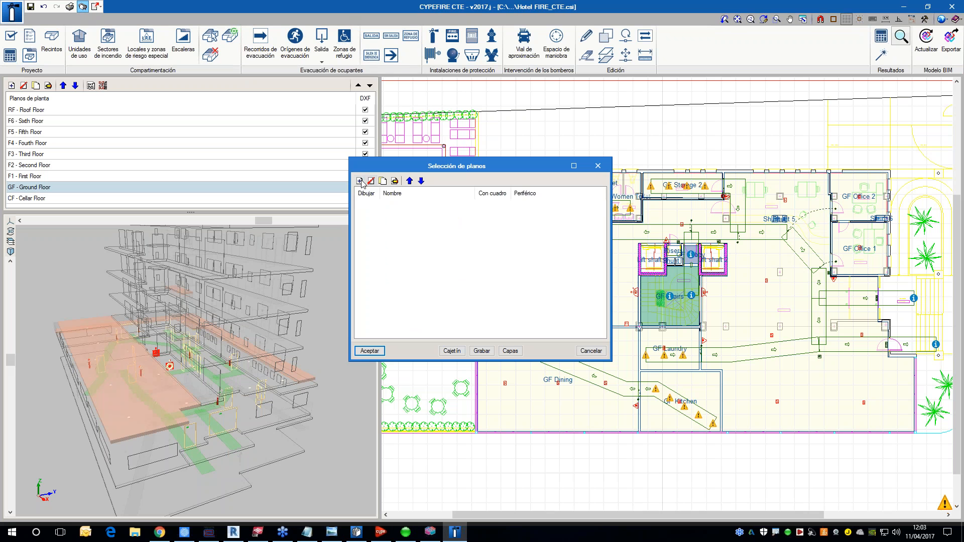
# Step: Compose the CYPEFIRE drawings at scale 1:100 with compartmentation, occupant evacuation and protection installations, and show all drawings in detail
pyautogui.click(360, 181)
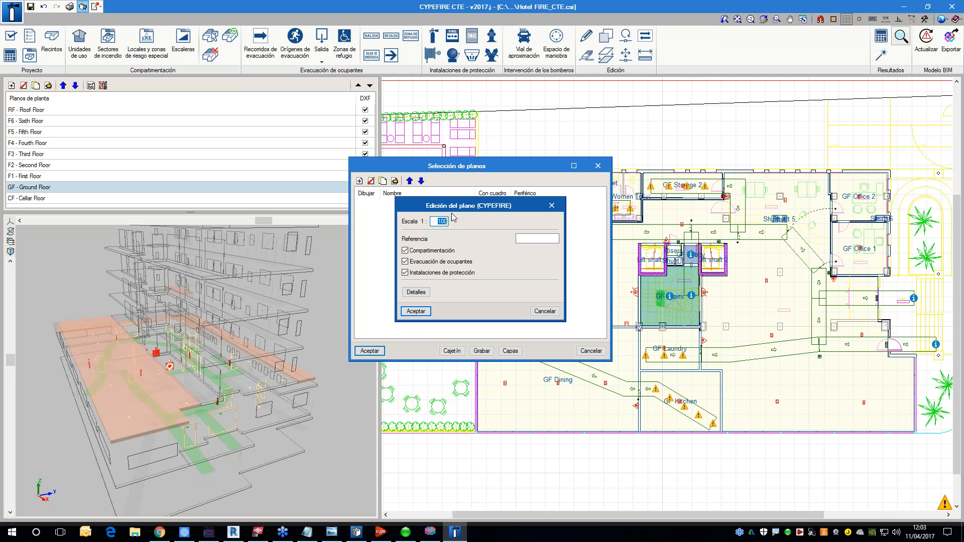
pyautogui.click(417, 311)
pyautogui.click(370, 350)
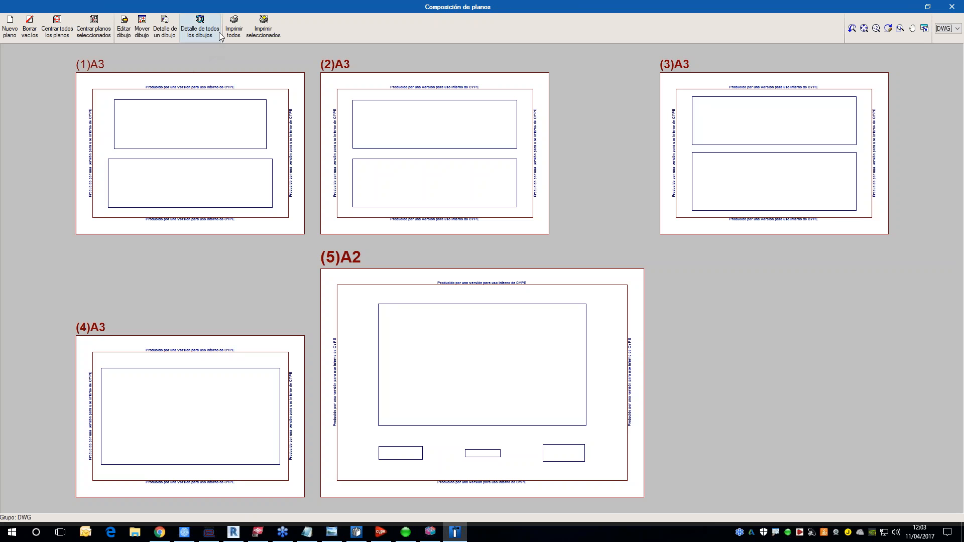
pyautogui.click(205, 35)
# Step: Examine the roof and upper floor plans on the composed A3 sheets, including evacuation routes and protection equipment
pyautogui.scroll(1, 210, 162)
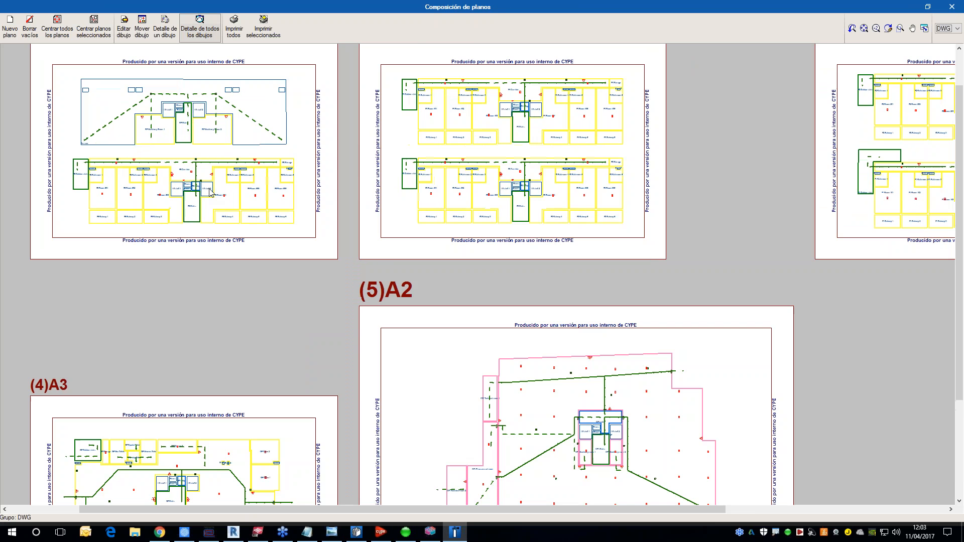
pyautogui.scroll(4, 210, 192)
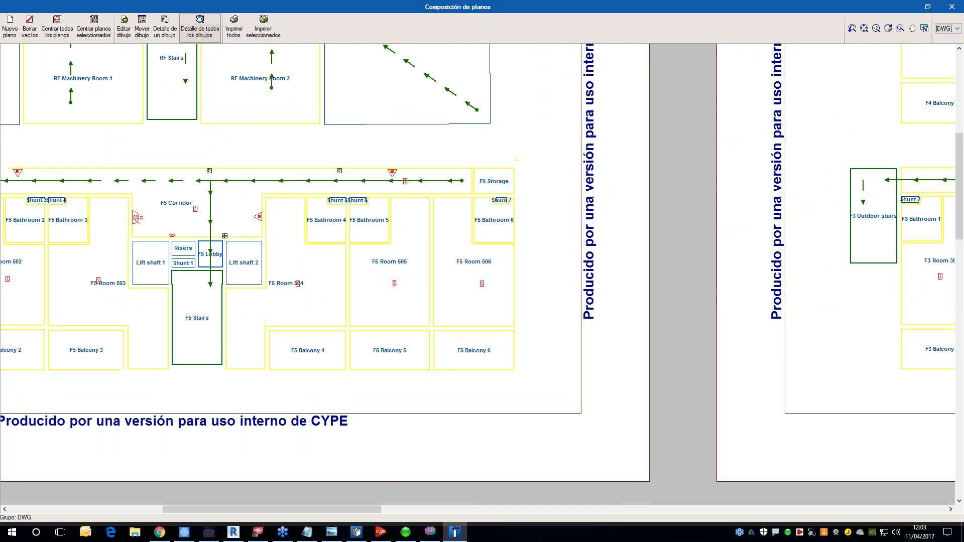
pyautogui.scroll(-2, 396, 289)
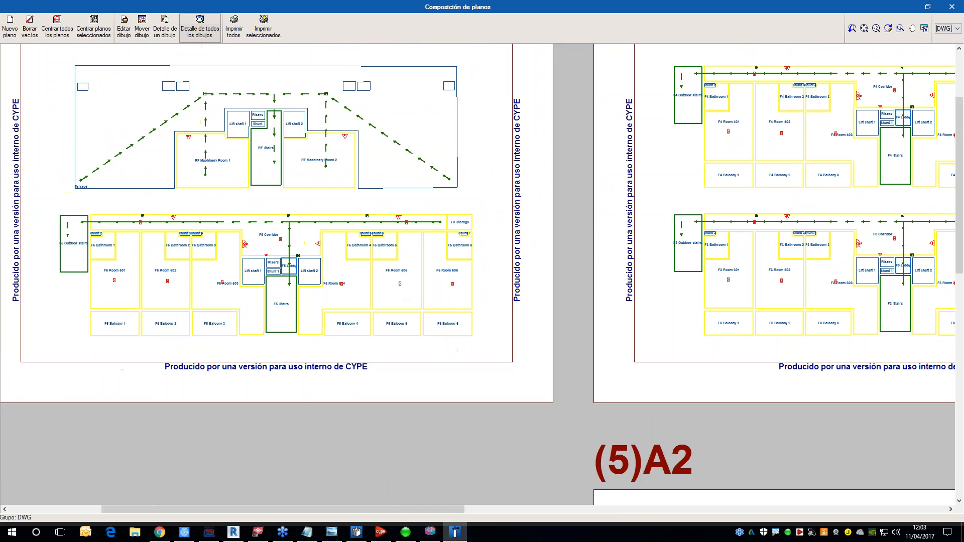
pyautogui.moveTo(830, 273); pyautogui.dragTo(565, 273, button='middle')
pyautogui.scroll(-1, 565, 273)
# Step: Inspect the cellar plan and its legends on the A2 sheet, and leave the drawing composition and selection
pyautogui.moveTo(597, 327); pyautogui.dragTo(468, 173, button='middle')
pyautogui.moveTo(590, 395); pyautogui.dragTo(510, 149, button='middle')
pyautogui.scroll(2, 560, 352)
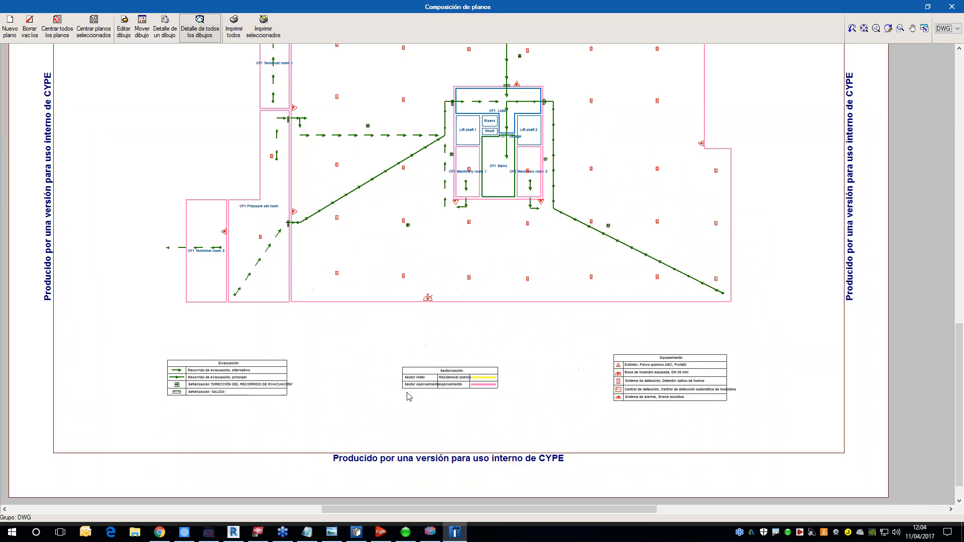
pyautogui.scroll(1, 357, 392)
pyautogui.scroll(-5, 544, 280)
pyautogui.moveTo(551, 281); pyautogui.dragTo(542, 342, button='middle')
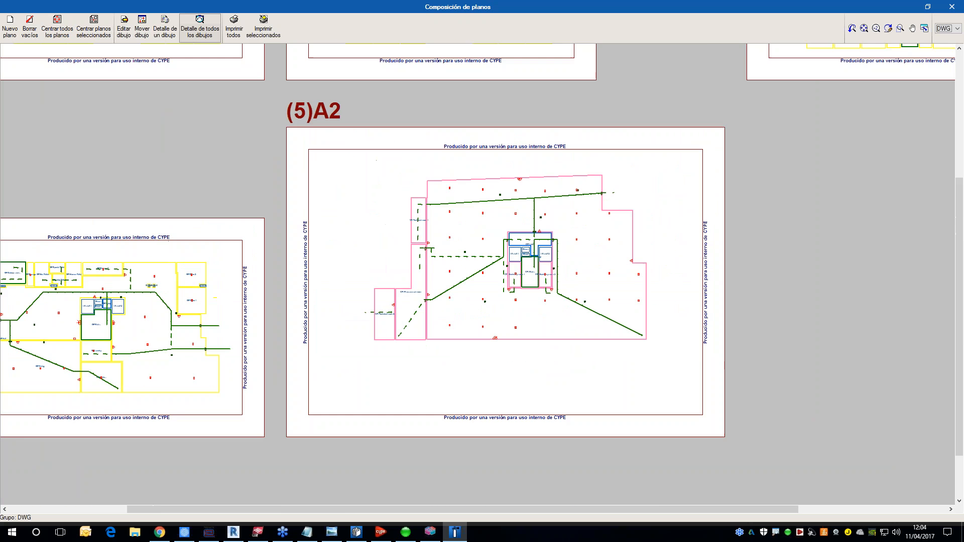
pyautogui.moveTo(464, 256); pyautogui.dragTo(461, 266, button='middle')
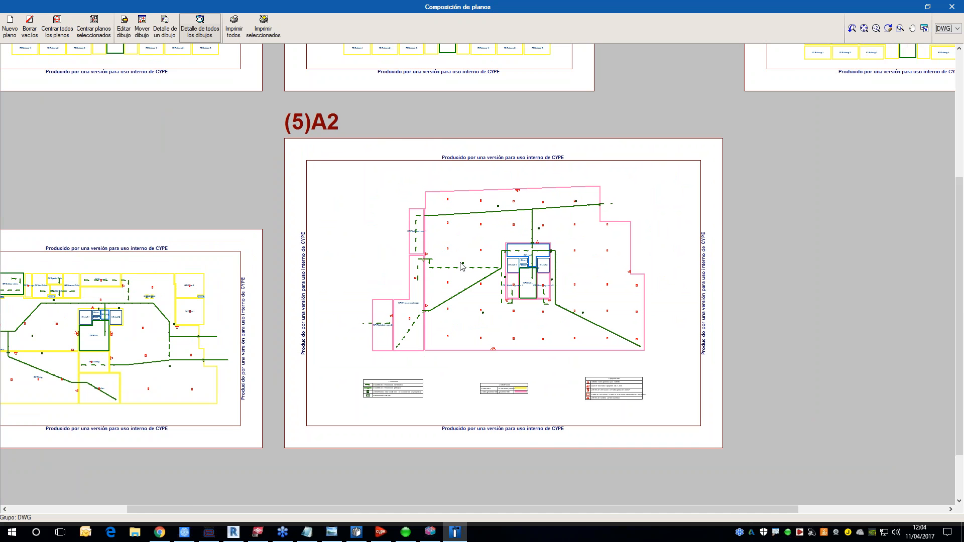
pyautogui.click(952, 7)
pyautogui.click(591, 351)
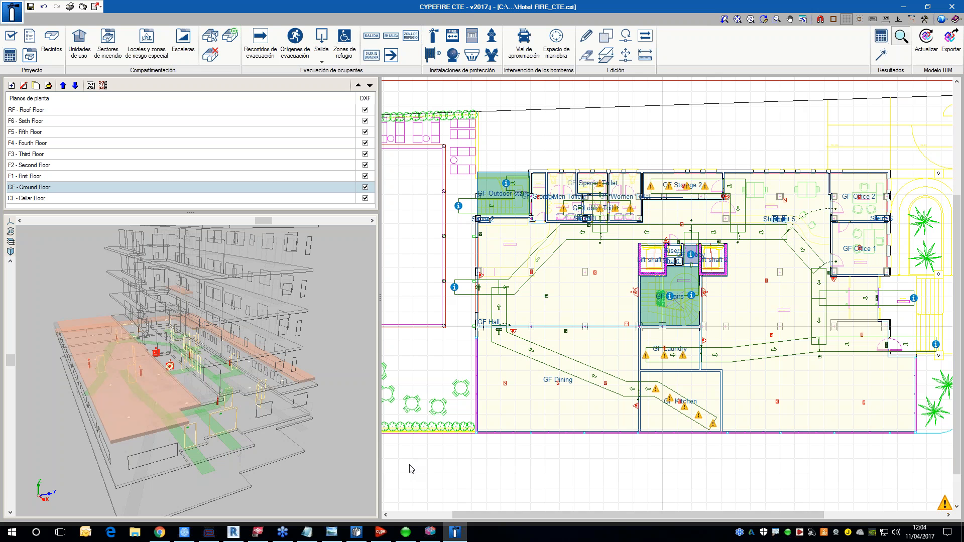
# Step: Look over the ground floor plan around GF Dining, the stairs and the evacuation routes
pyautogui.moveTo(708, 225)
pyautogui.moveTo(235, 536)
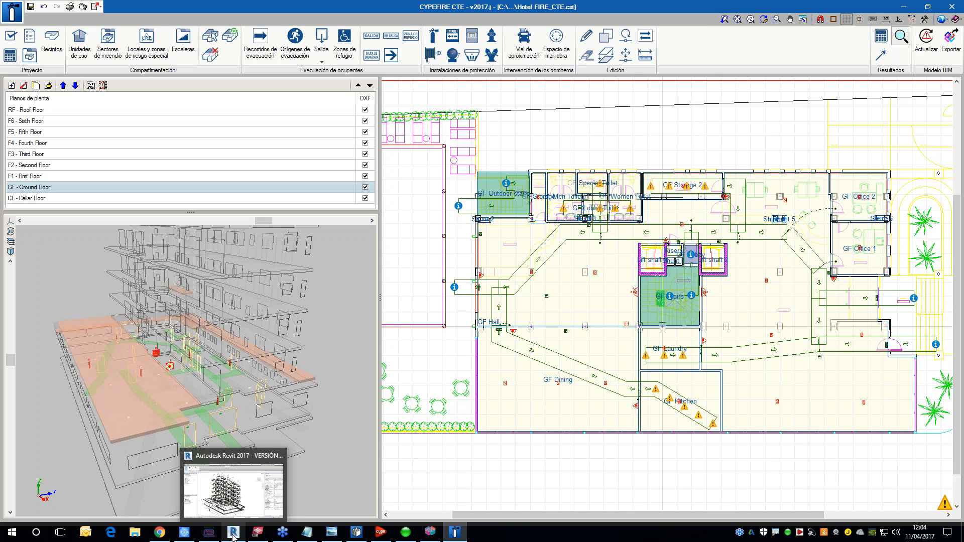
pyautogui.scroll(1, 515, 333)
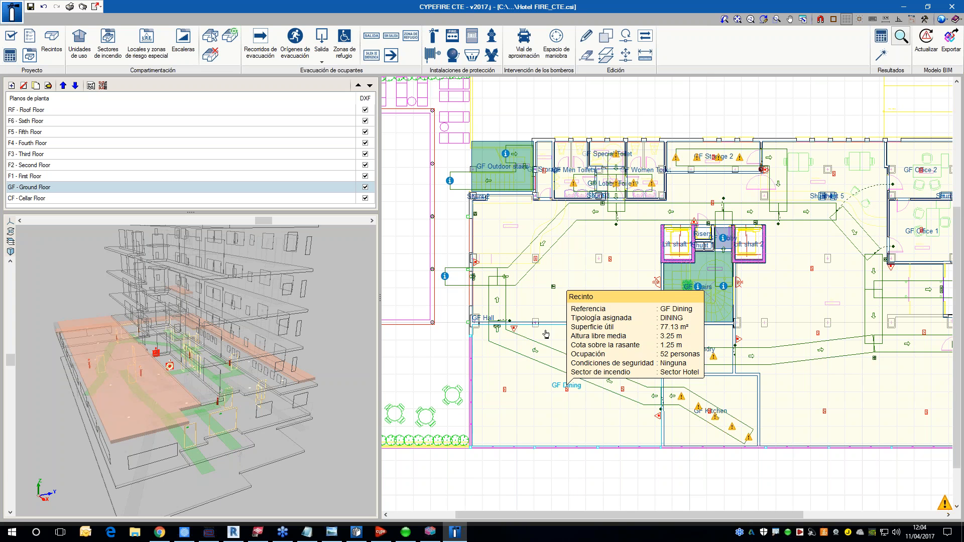
pyautogui.scroll(-1, 540, 333)
pyautogui.scroll(-1, 561, 332)
pyautogui.moveTo(666, 350); pyautogui.dragTo(675, 354, button='middle')
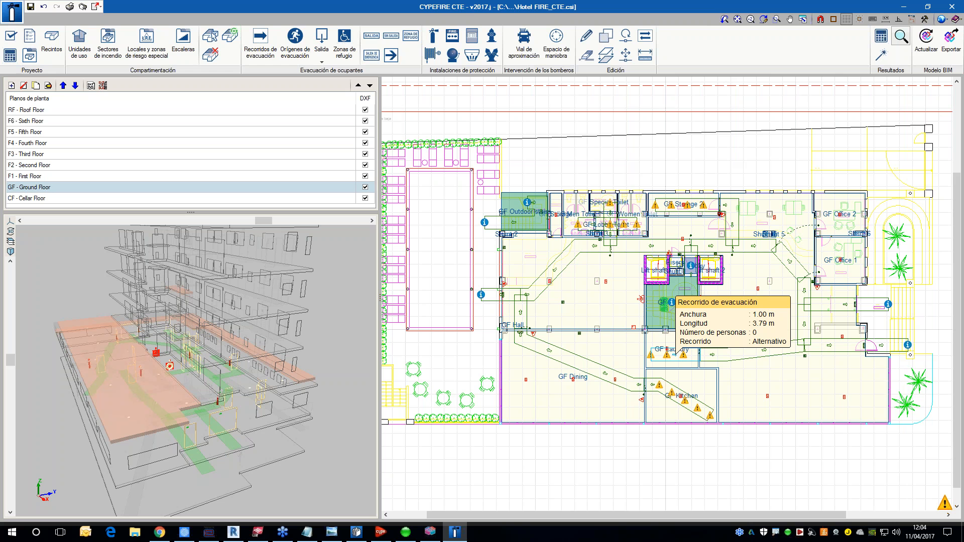
# Step: View the 3D building model from another side and switch to the BIMserver.center home page in Chrome
pyautogui.keyDown('shift'); pyautogui.moveTo(334, 411); pyautogui.dragTo(275, 408, button='middle'); pyautogui.keyUp('shift')
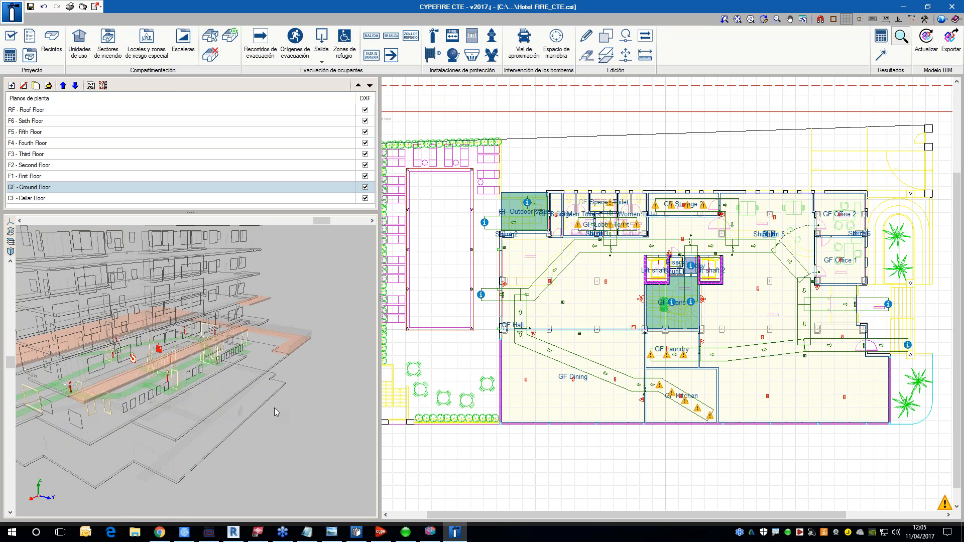
pyautogui.keyDown('shift'); pyautogui.moveTo(193, 380); pyautogui.dragTo(207, 387, button='middle'); pyautogui.keyUp('shift')
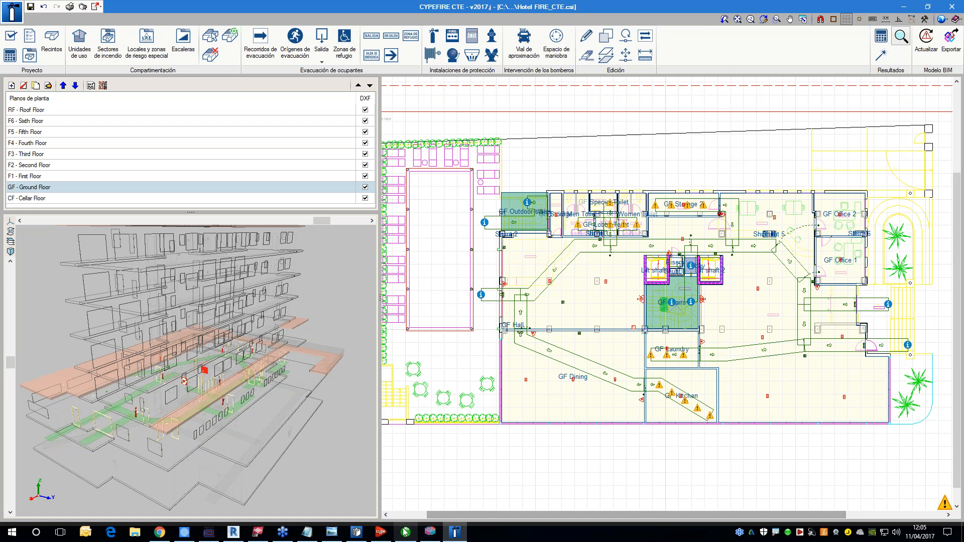
pyautogui.click(151, 537)
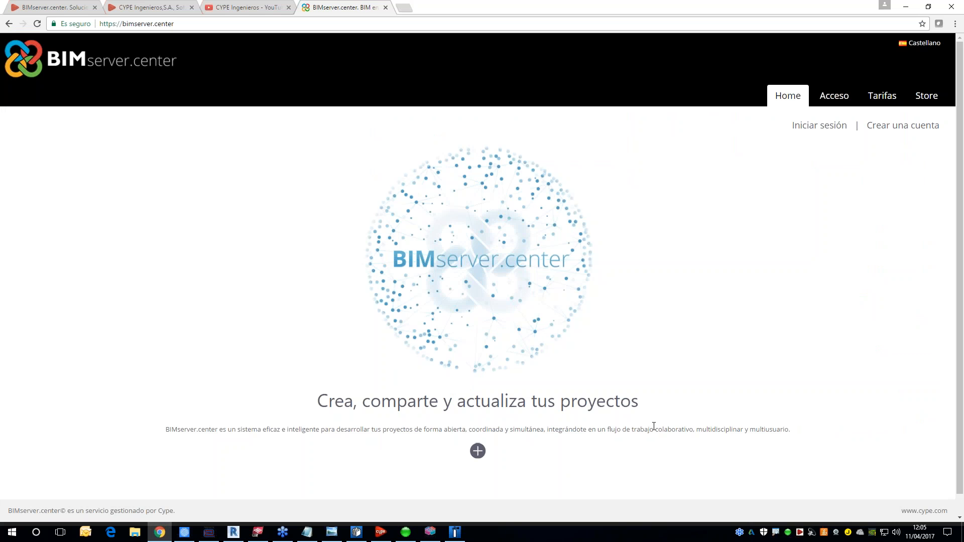